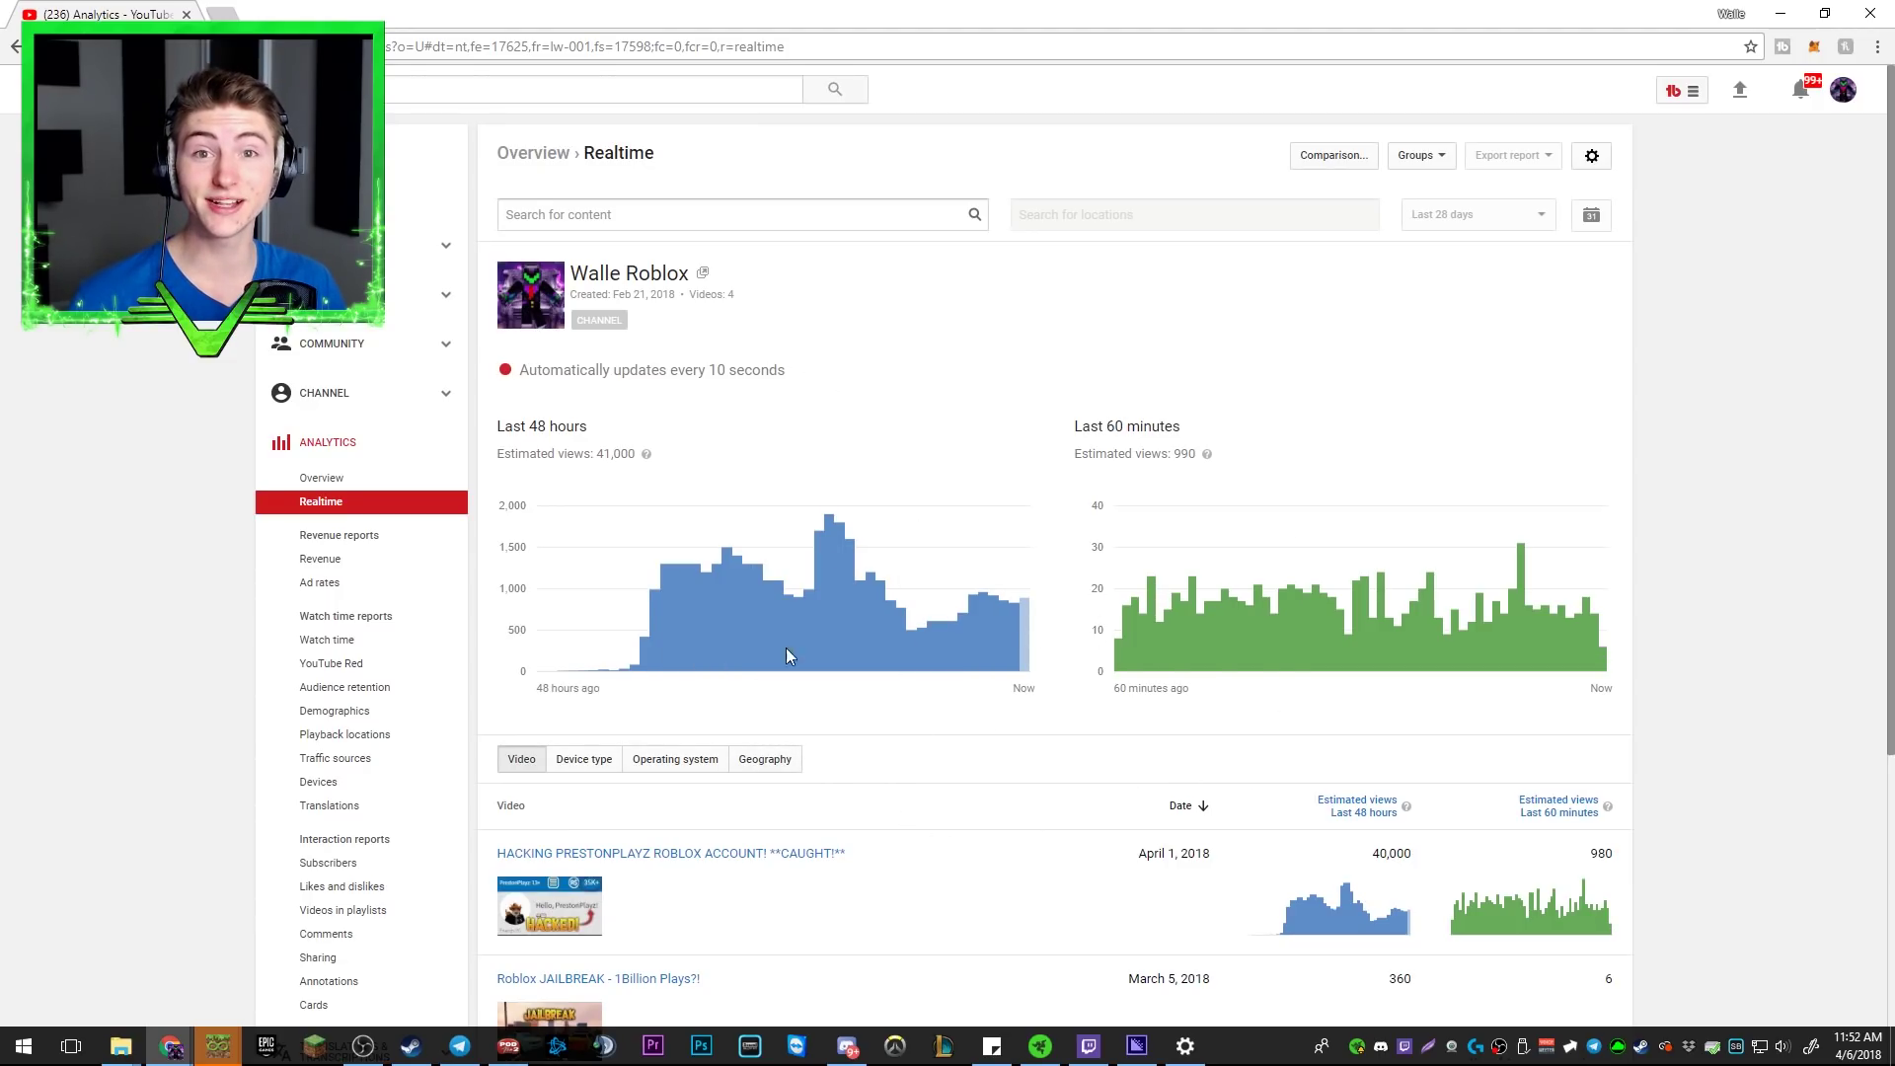
scroll(1019, 817, "down", 2)
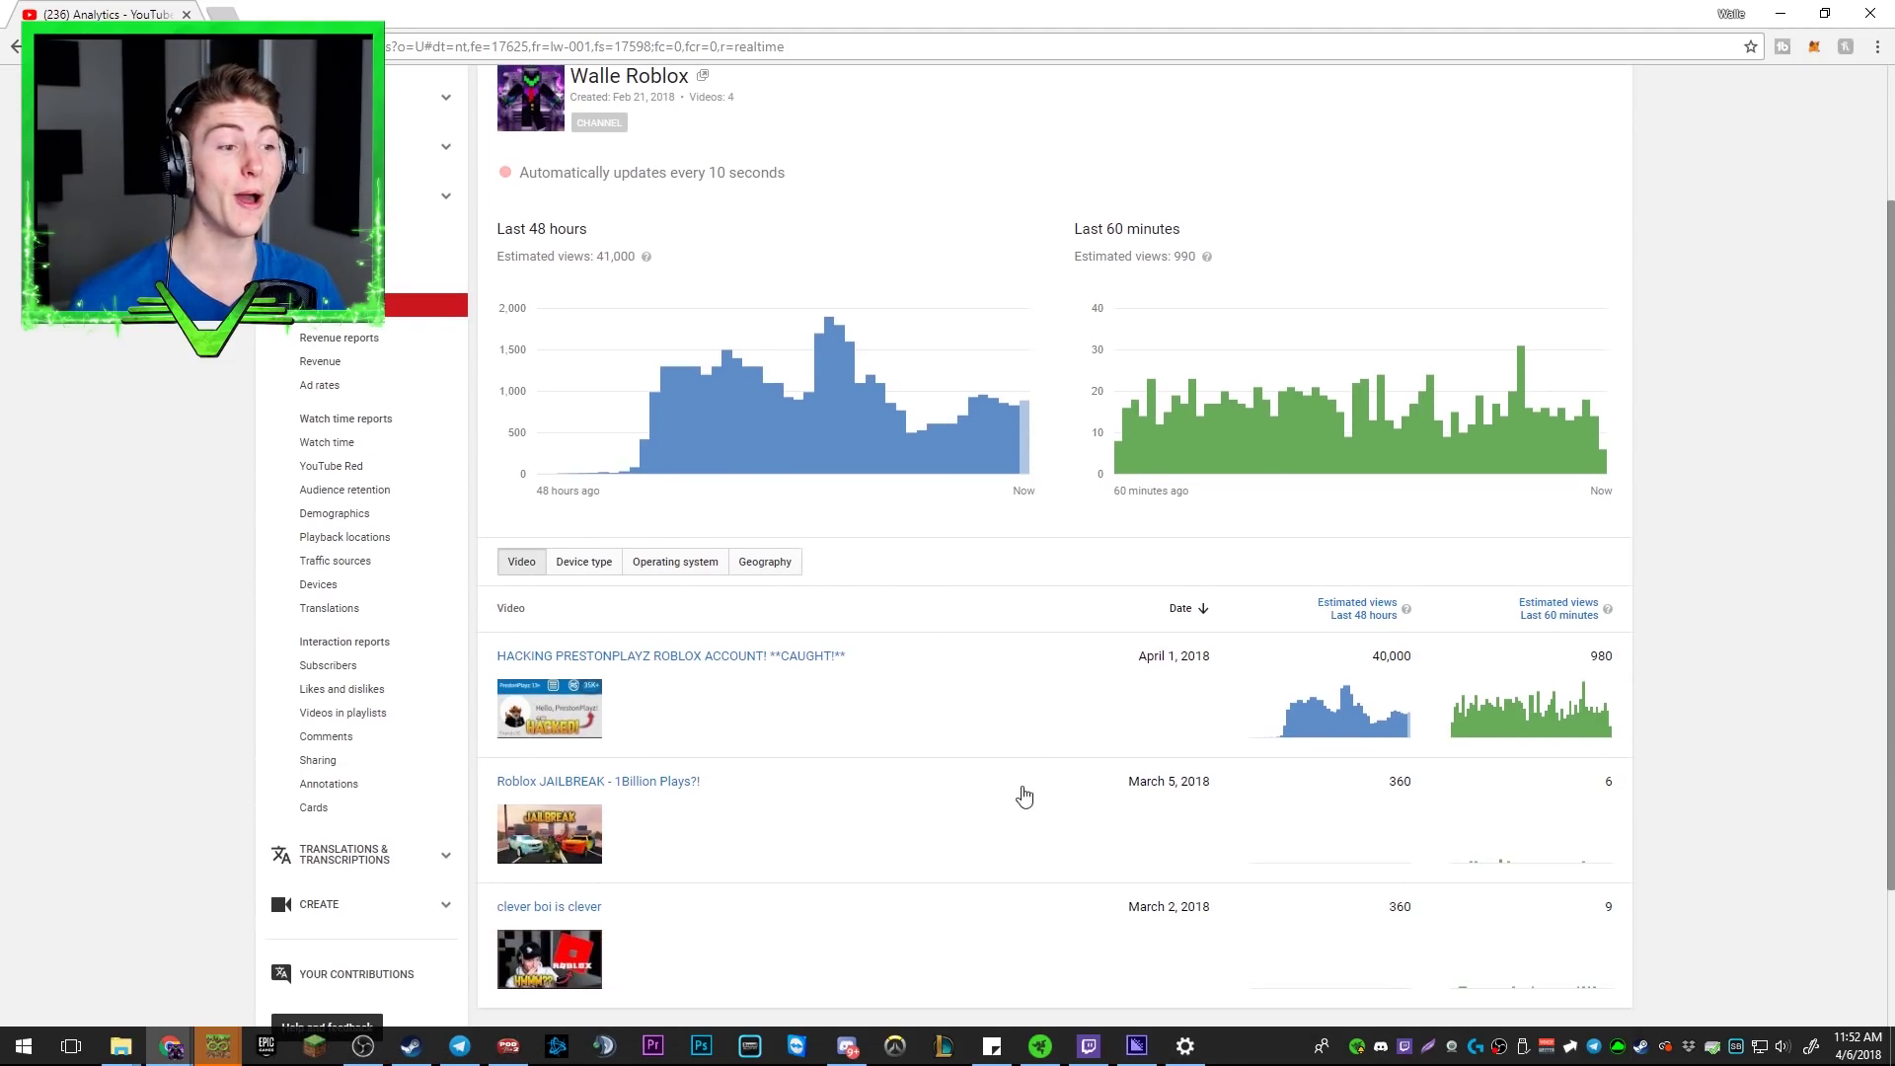
scroll(999, 740, "down", 2)
scroll(1006, 724, "up", 3)
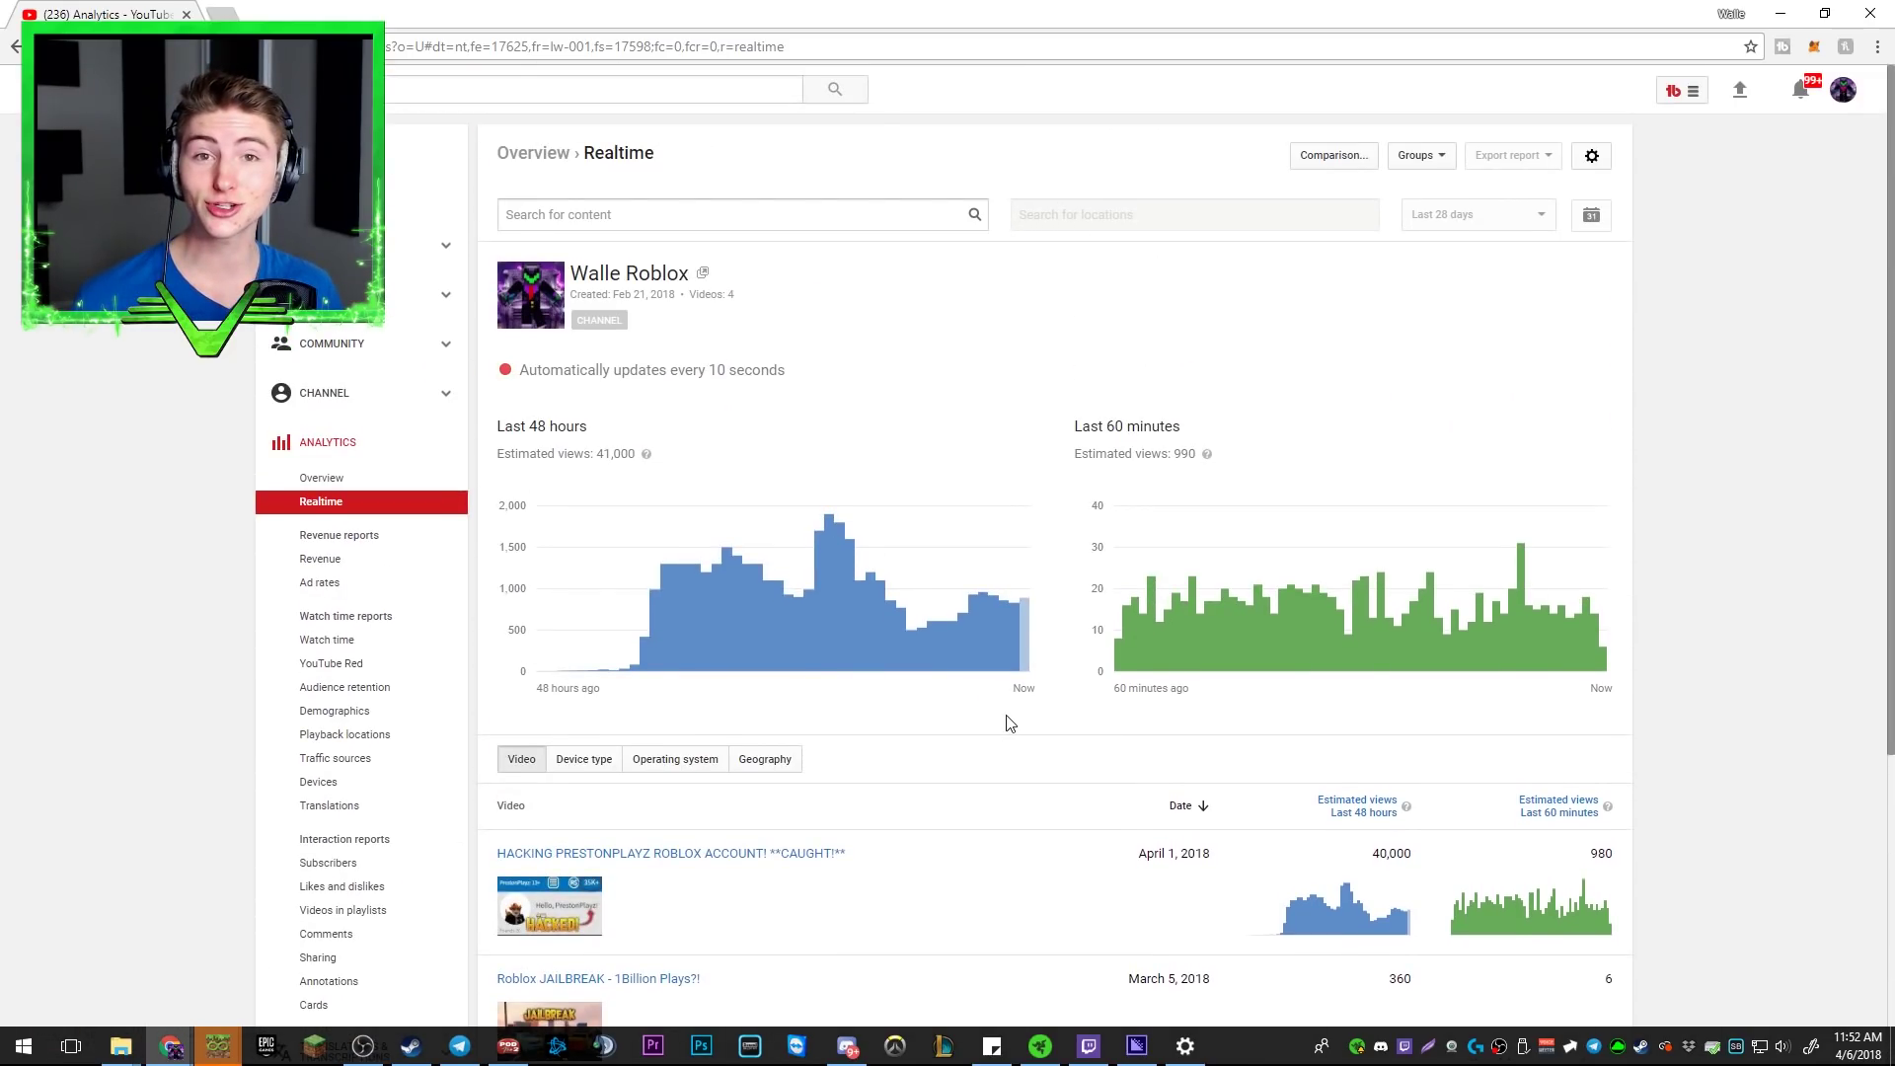
scroll(766, 512, "down", 2)
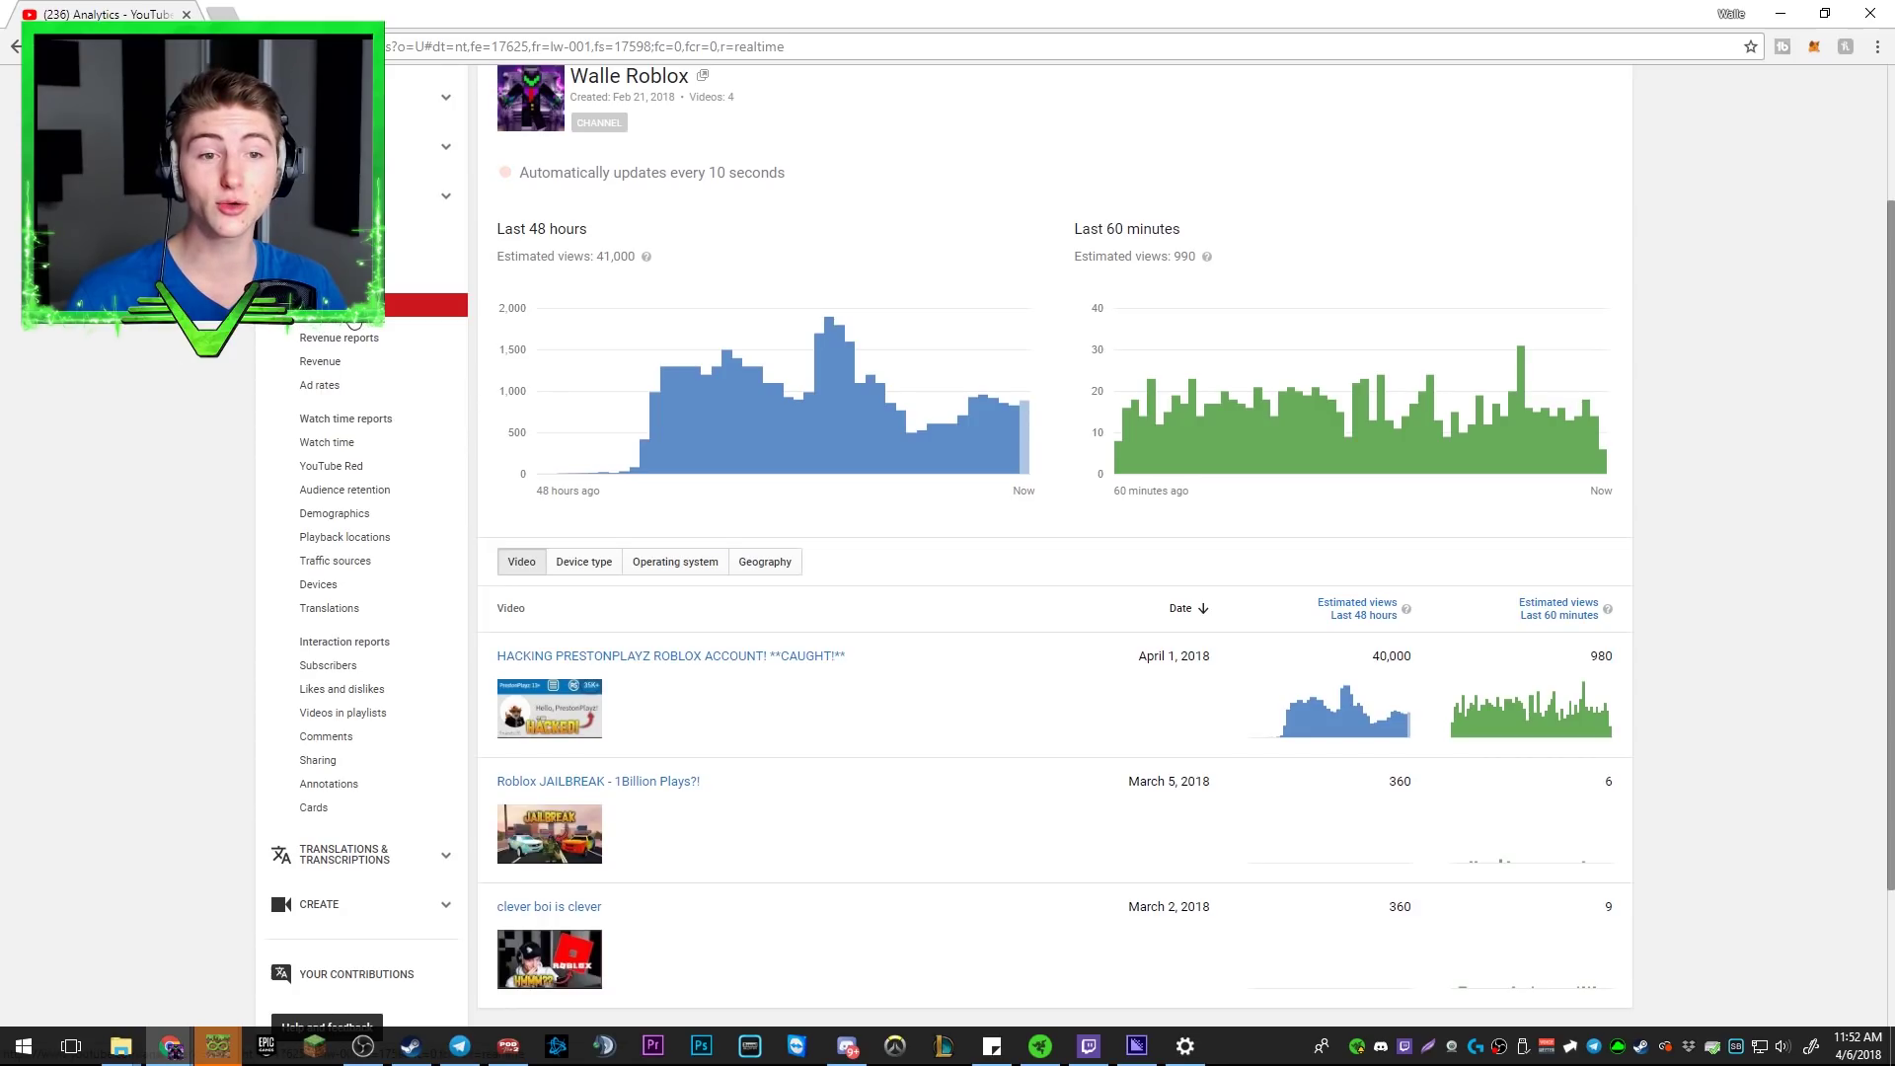
scroll(1126, 429, "up", 1)
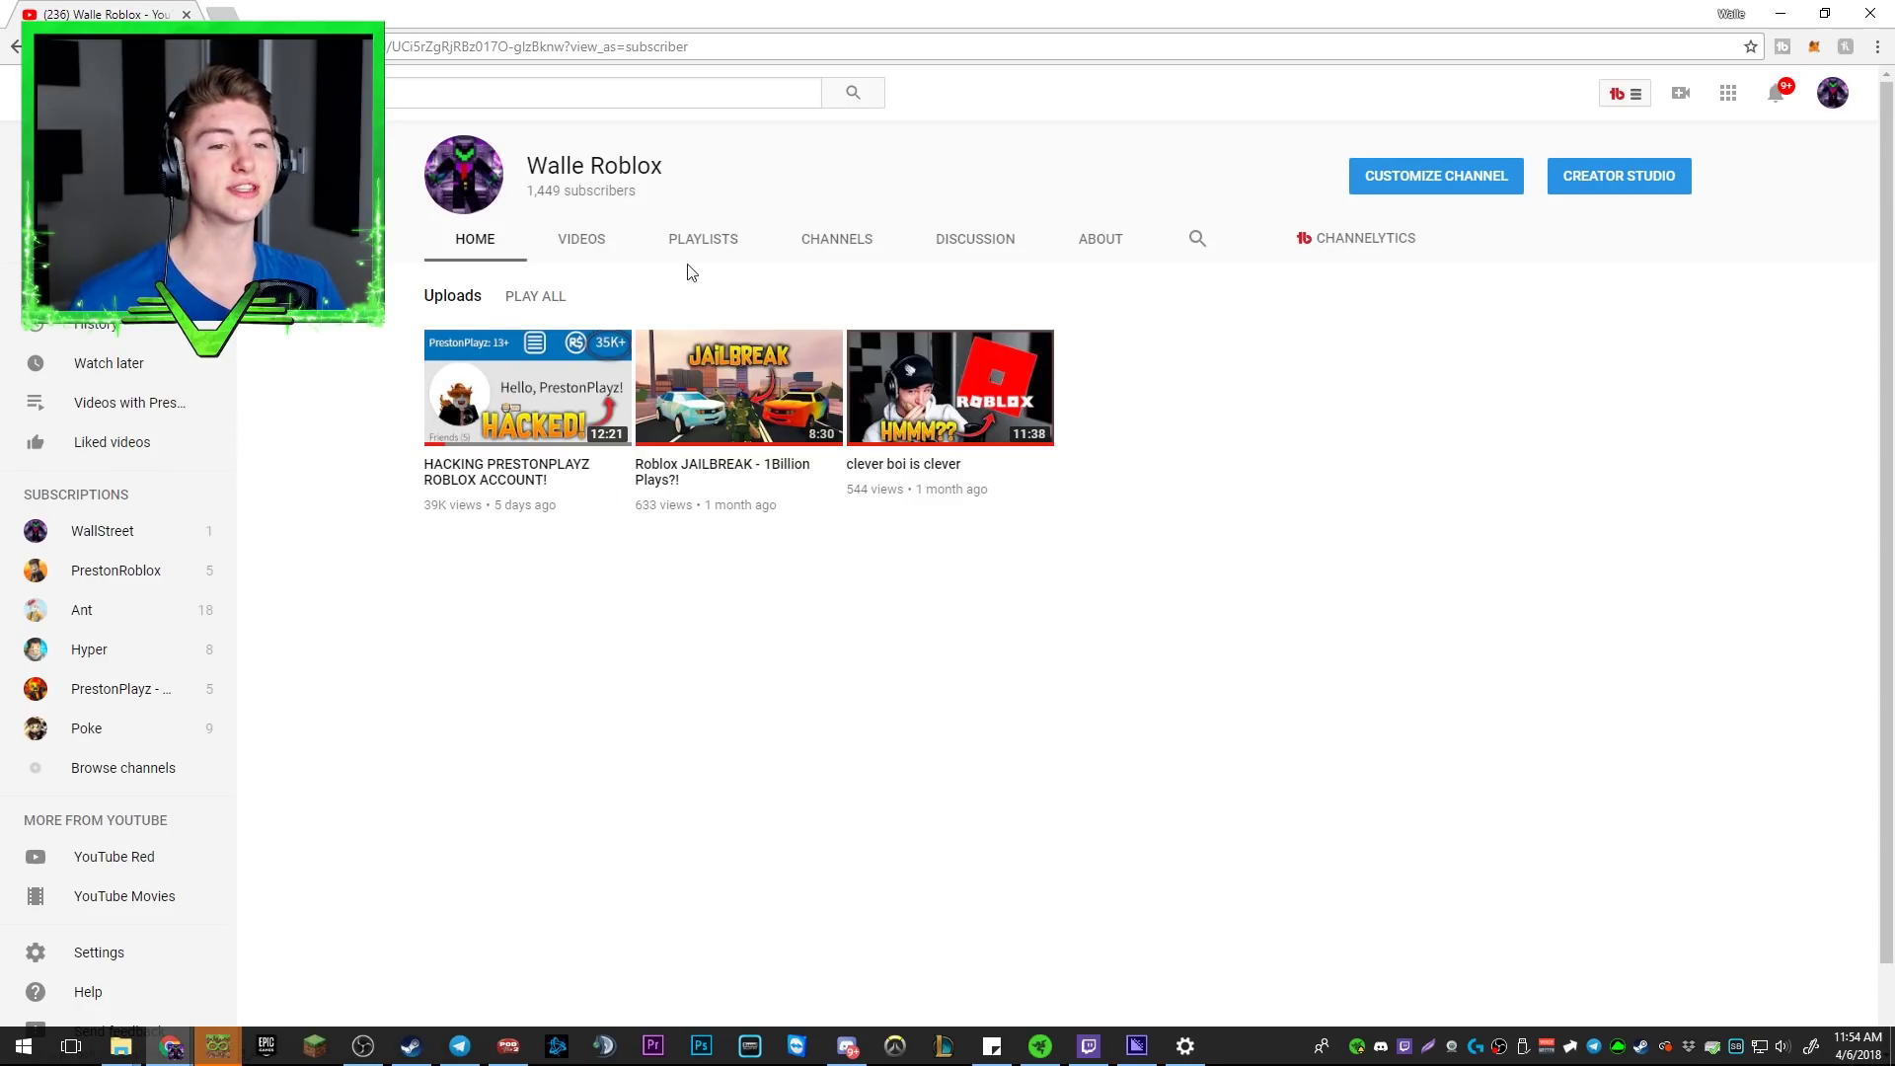
Search 'wallstreet', browse the WallStreet channel's uploads, then go back to the home feed
left_click(444, 92)
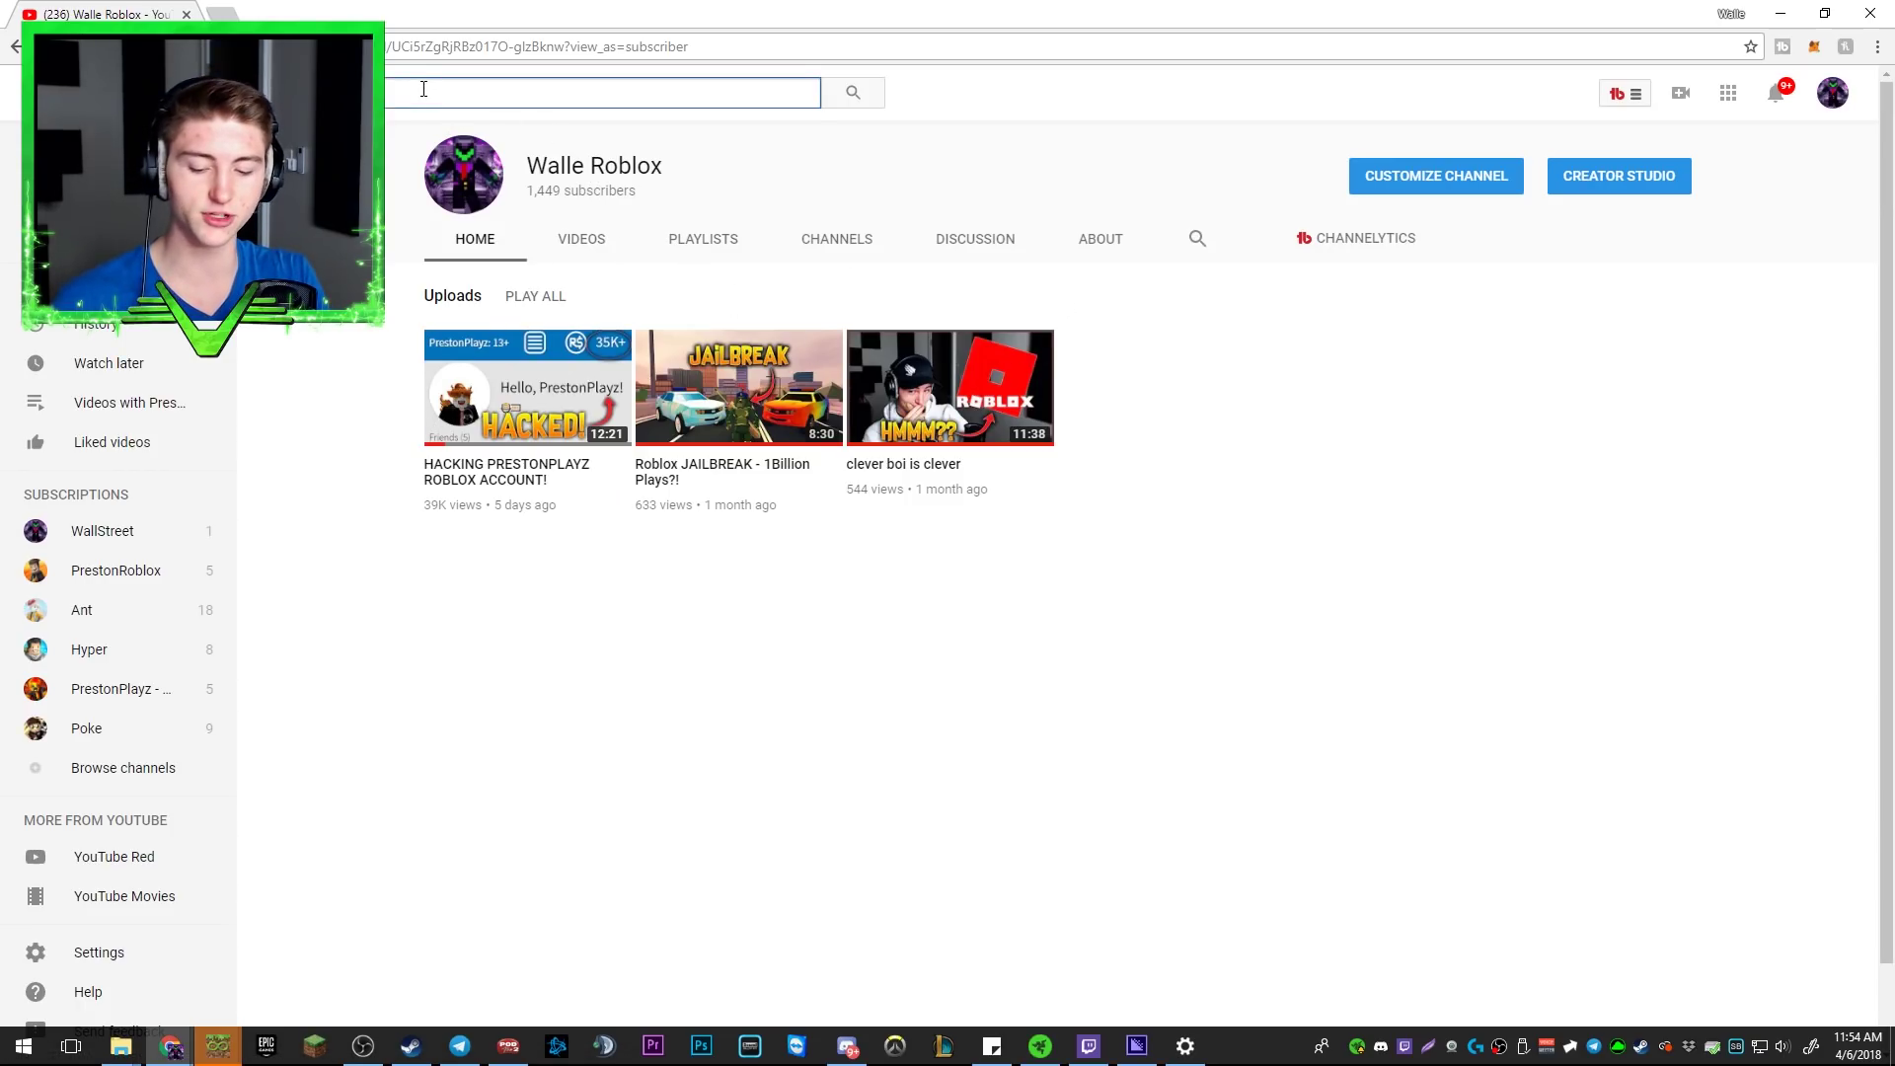
type("wallstreet")
key("Return")
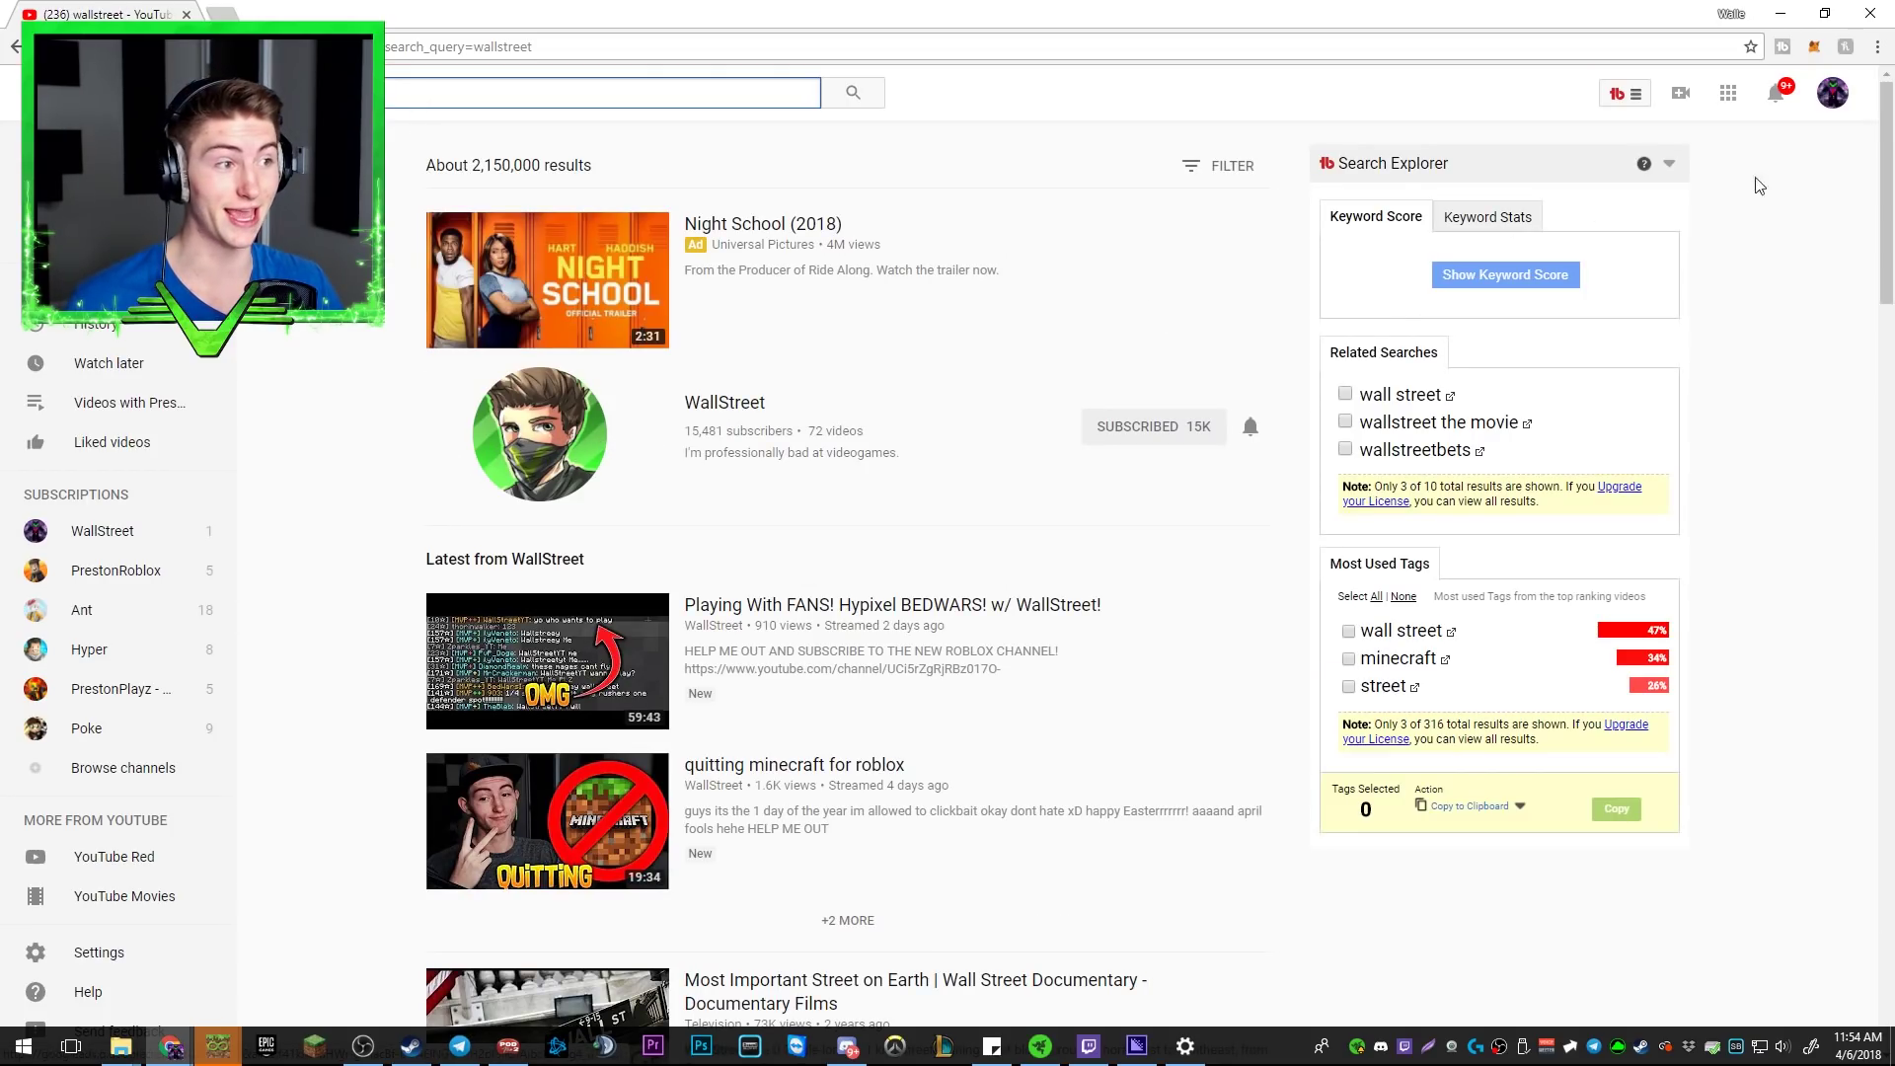
left_click(706, 404)
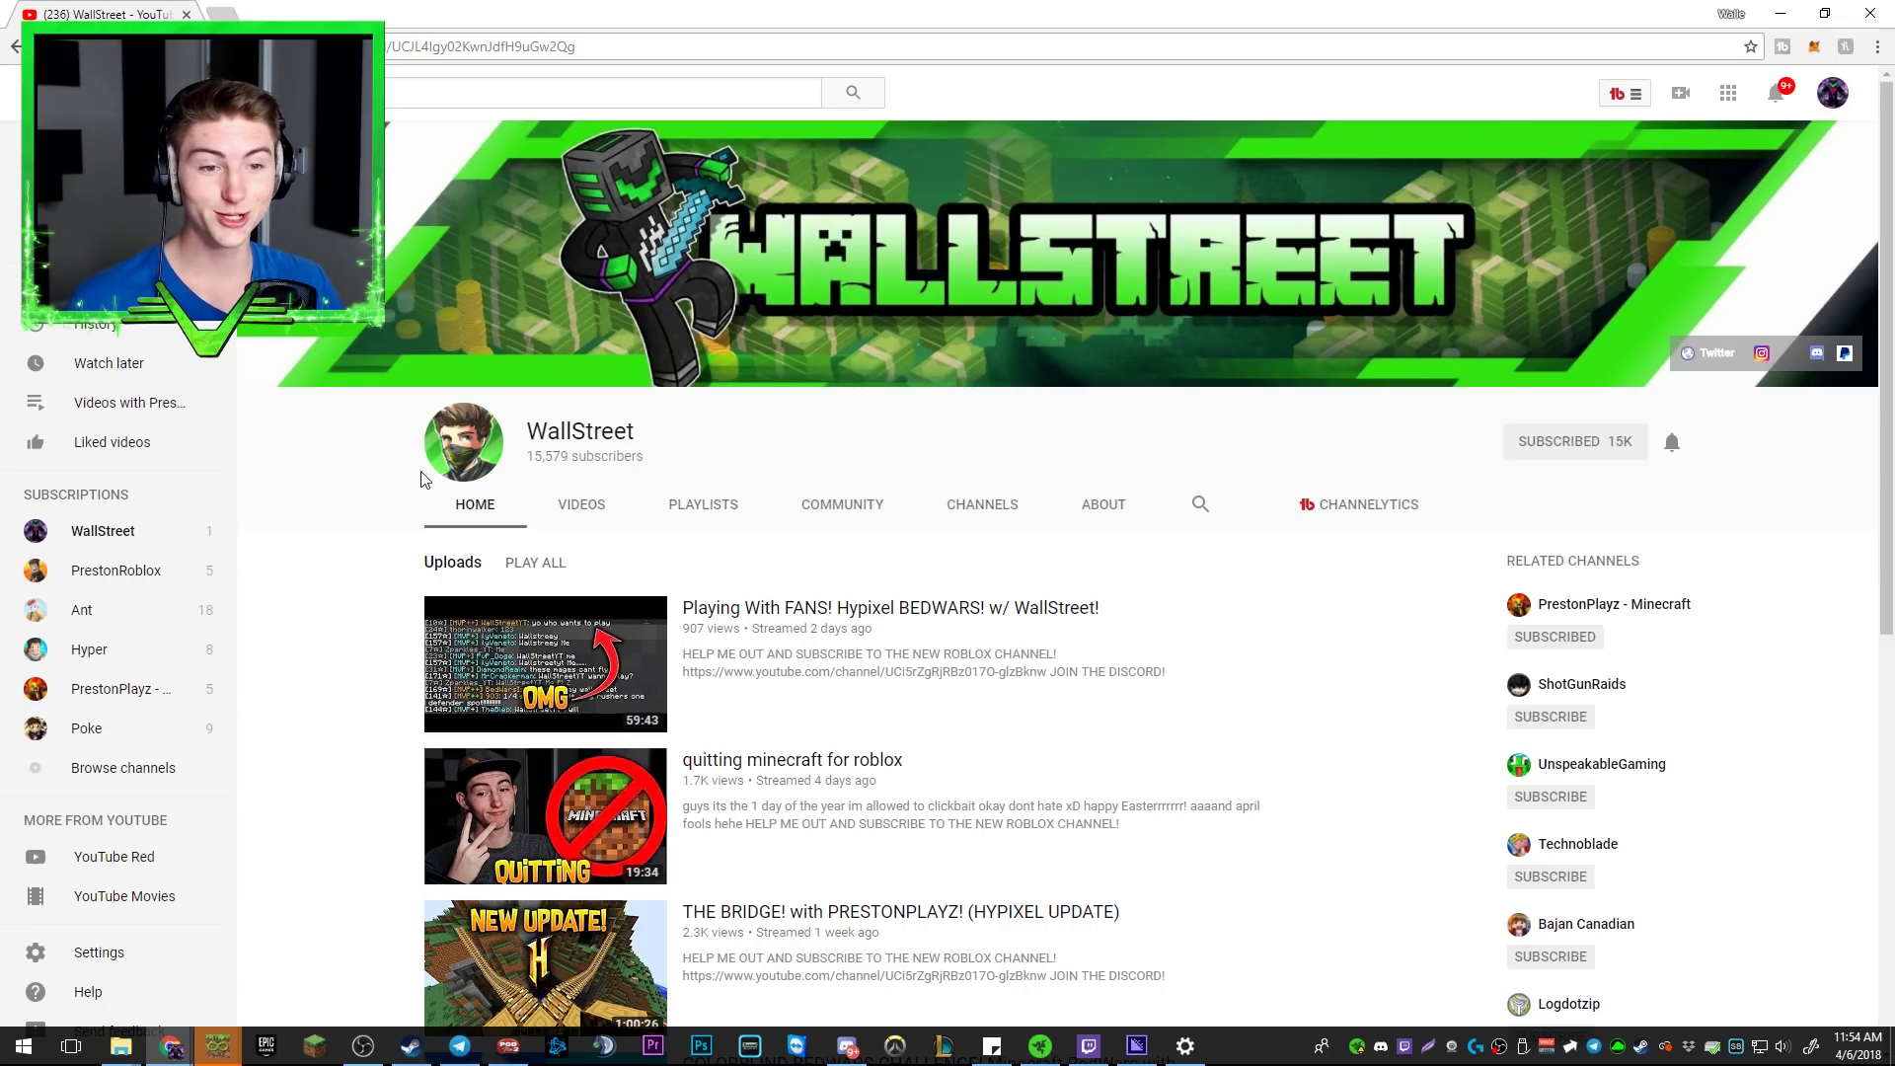
scroll(462, 463, "down", 1)
scroll(720, 445, "down", 2)
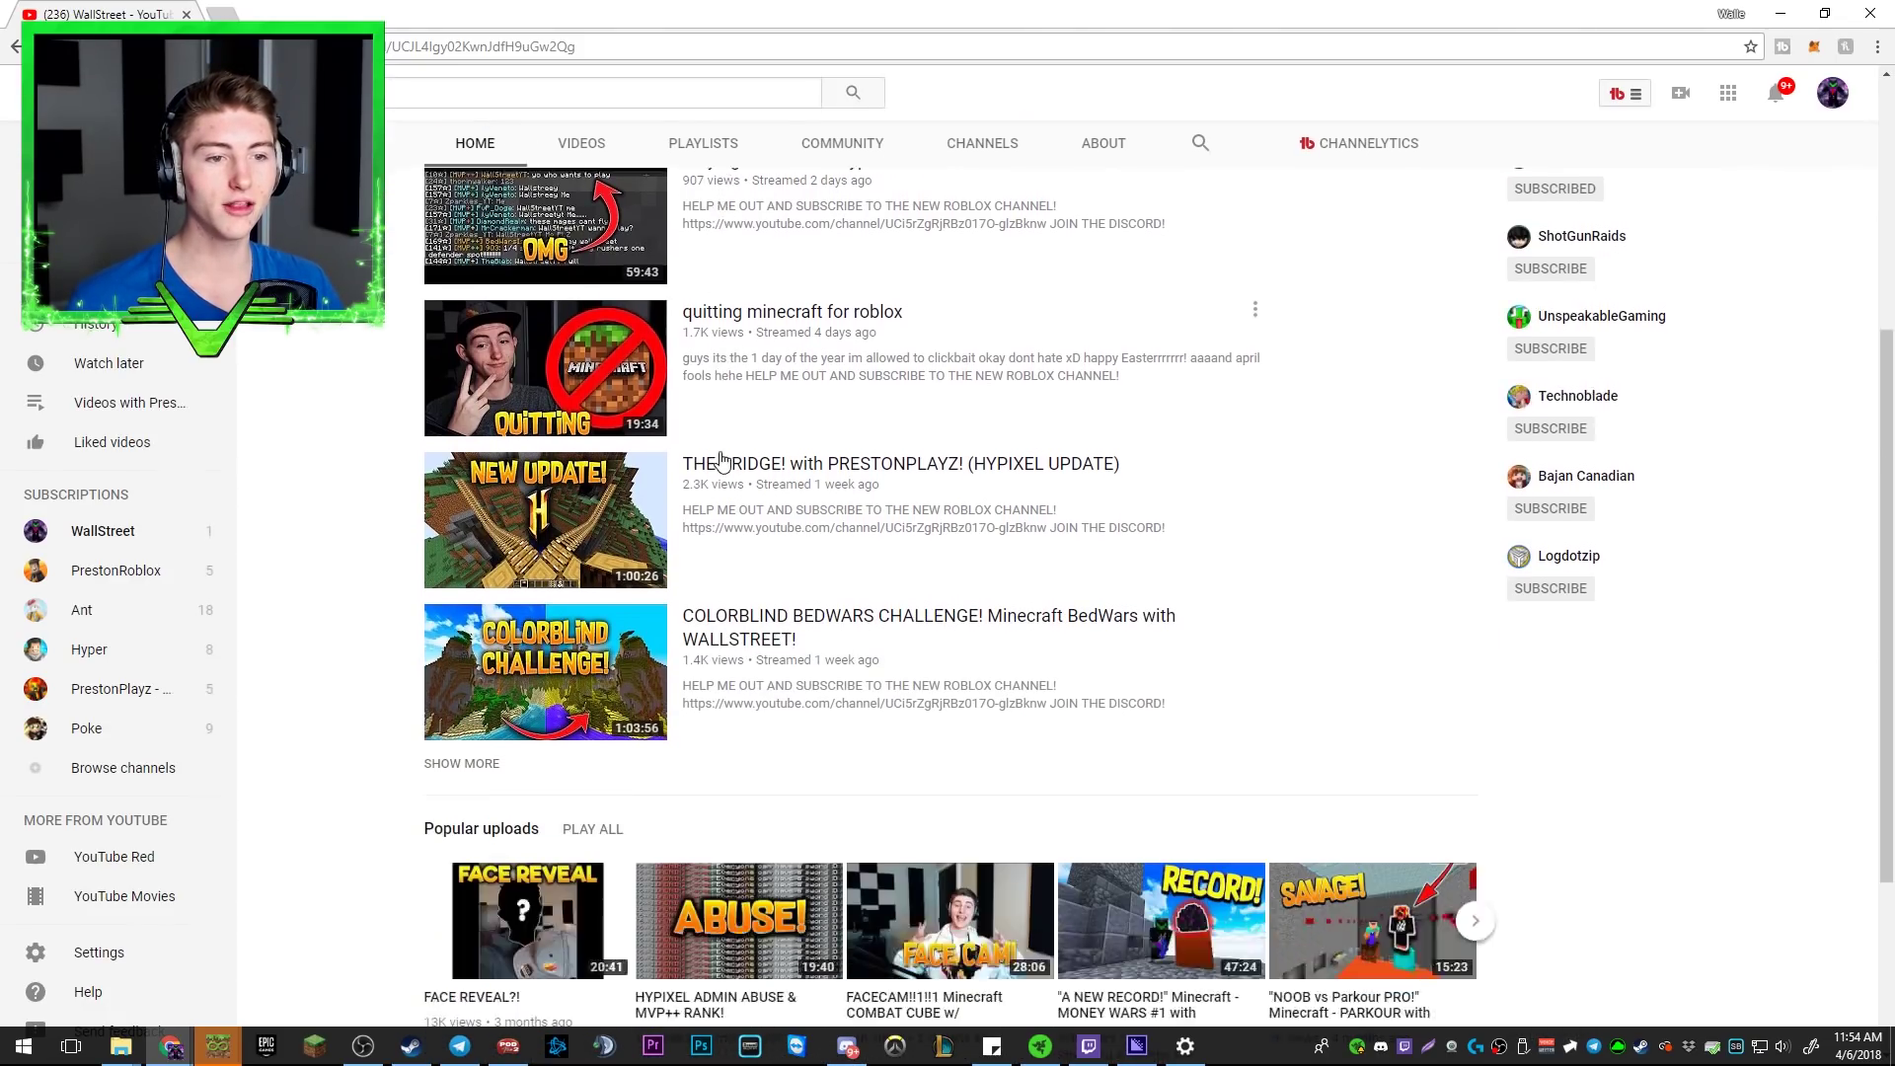
scroll(742, 456, "up", 3)
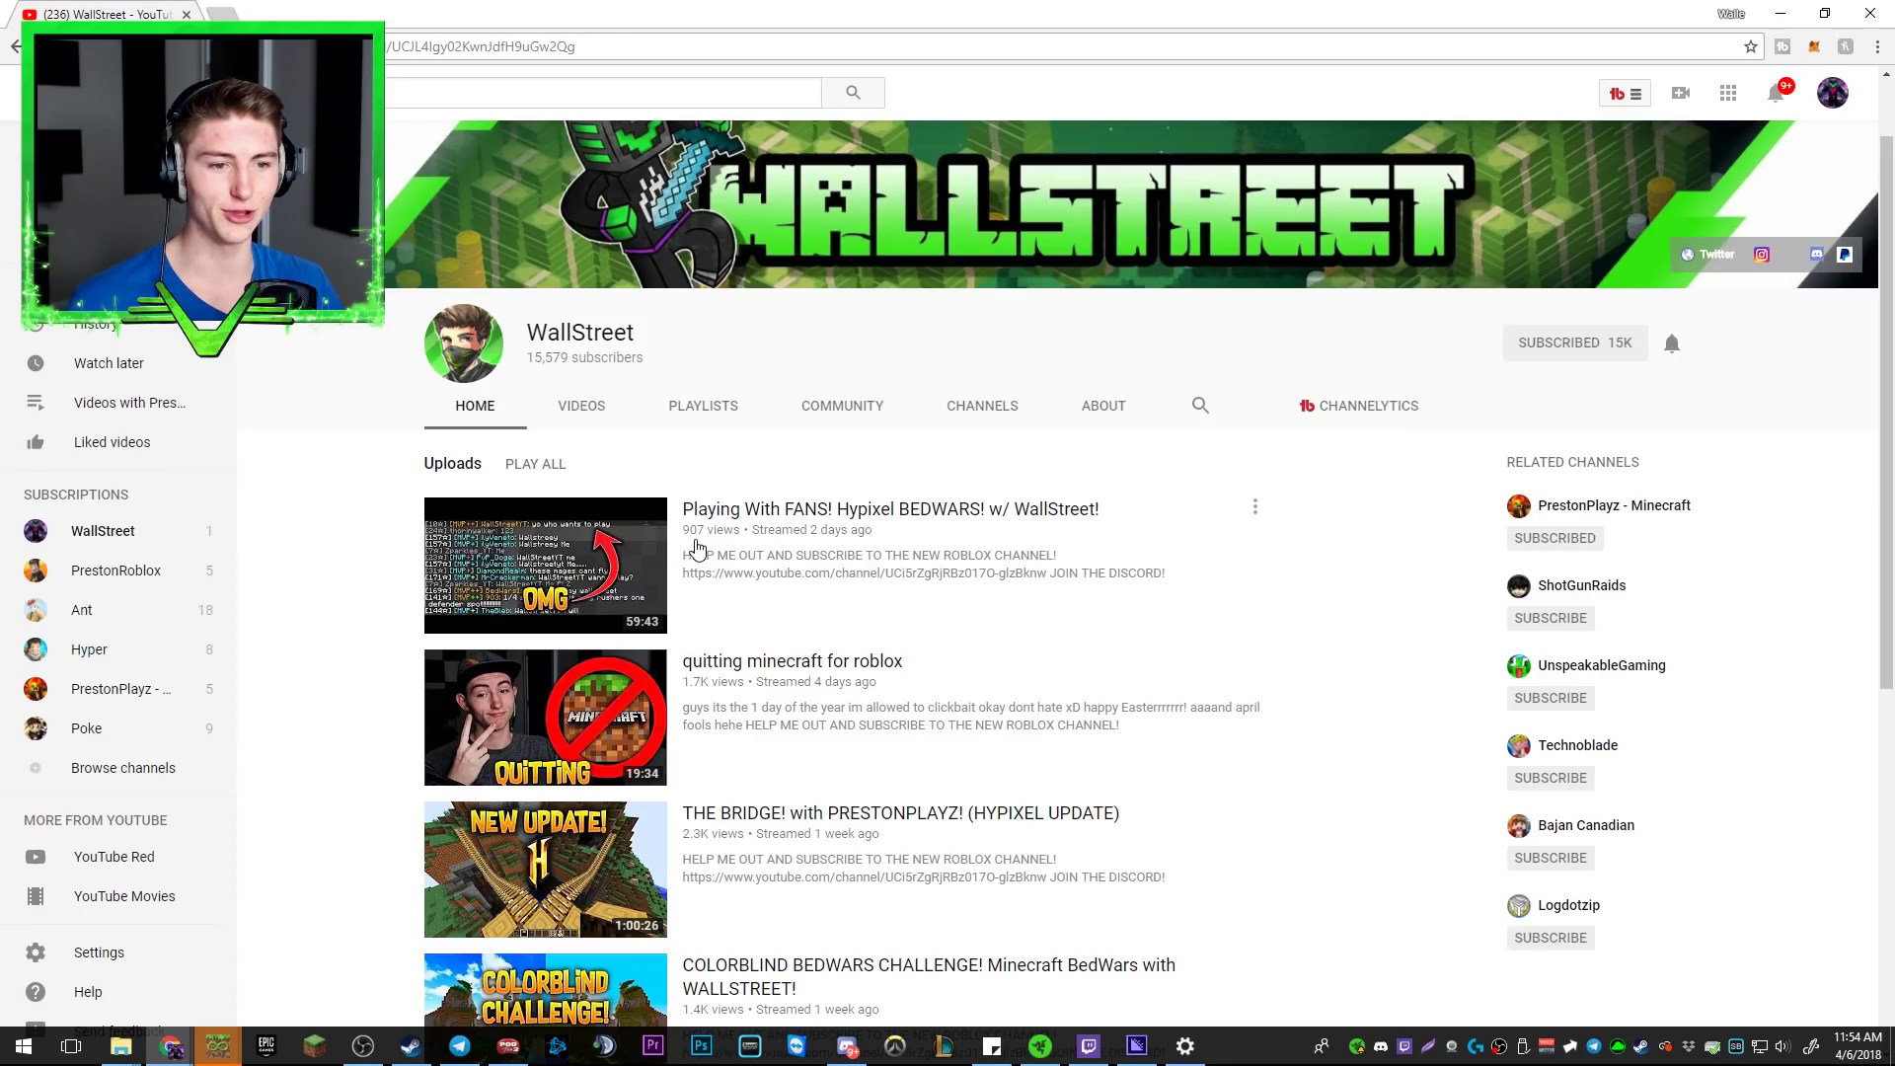
scroll(813, 555, "down", 3)
scroll(725, 657, "down", 2)
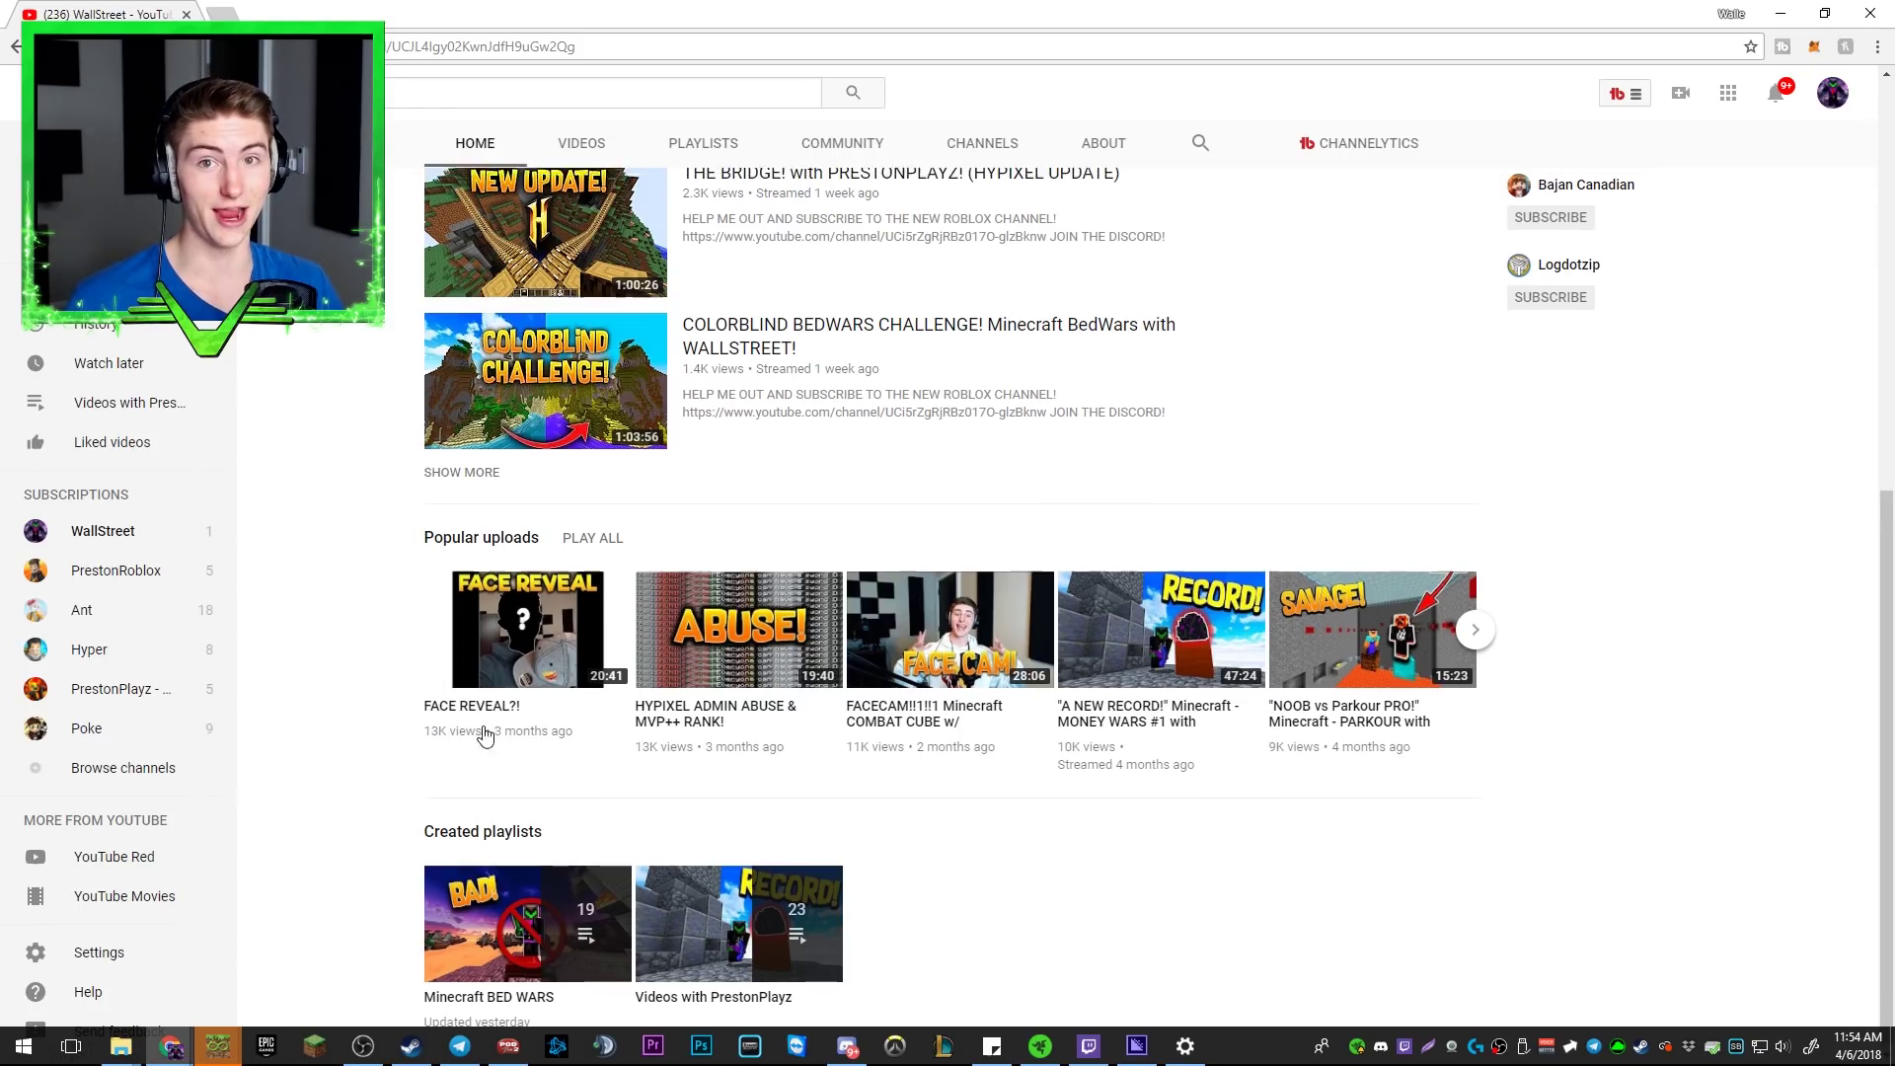
scroll(459, 741, "up", 5)
key("alt+Left")
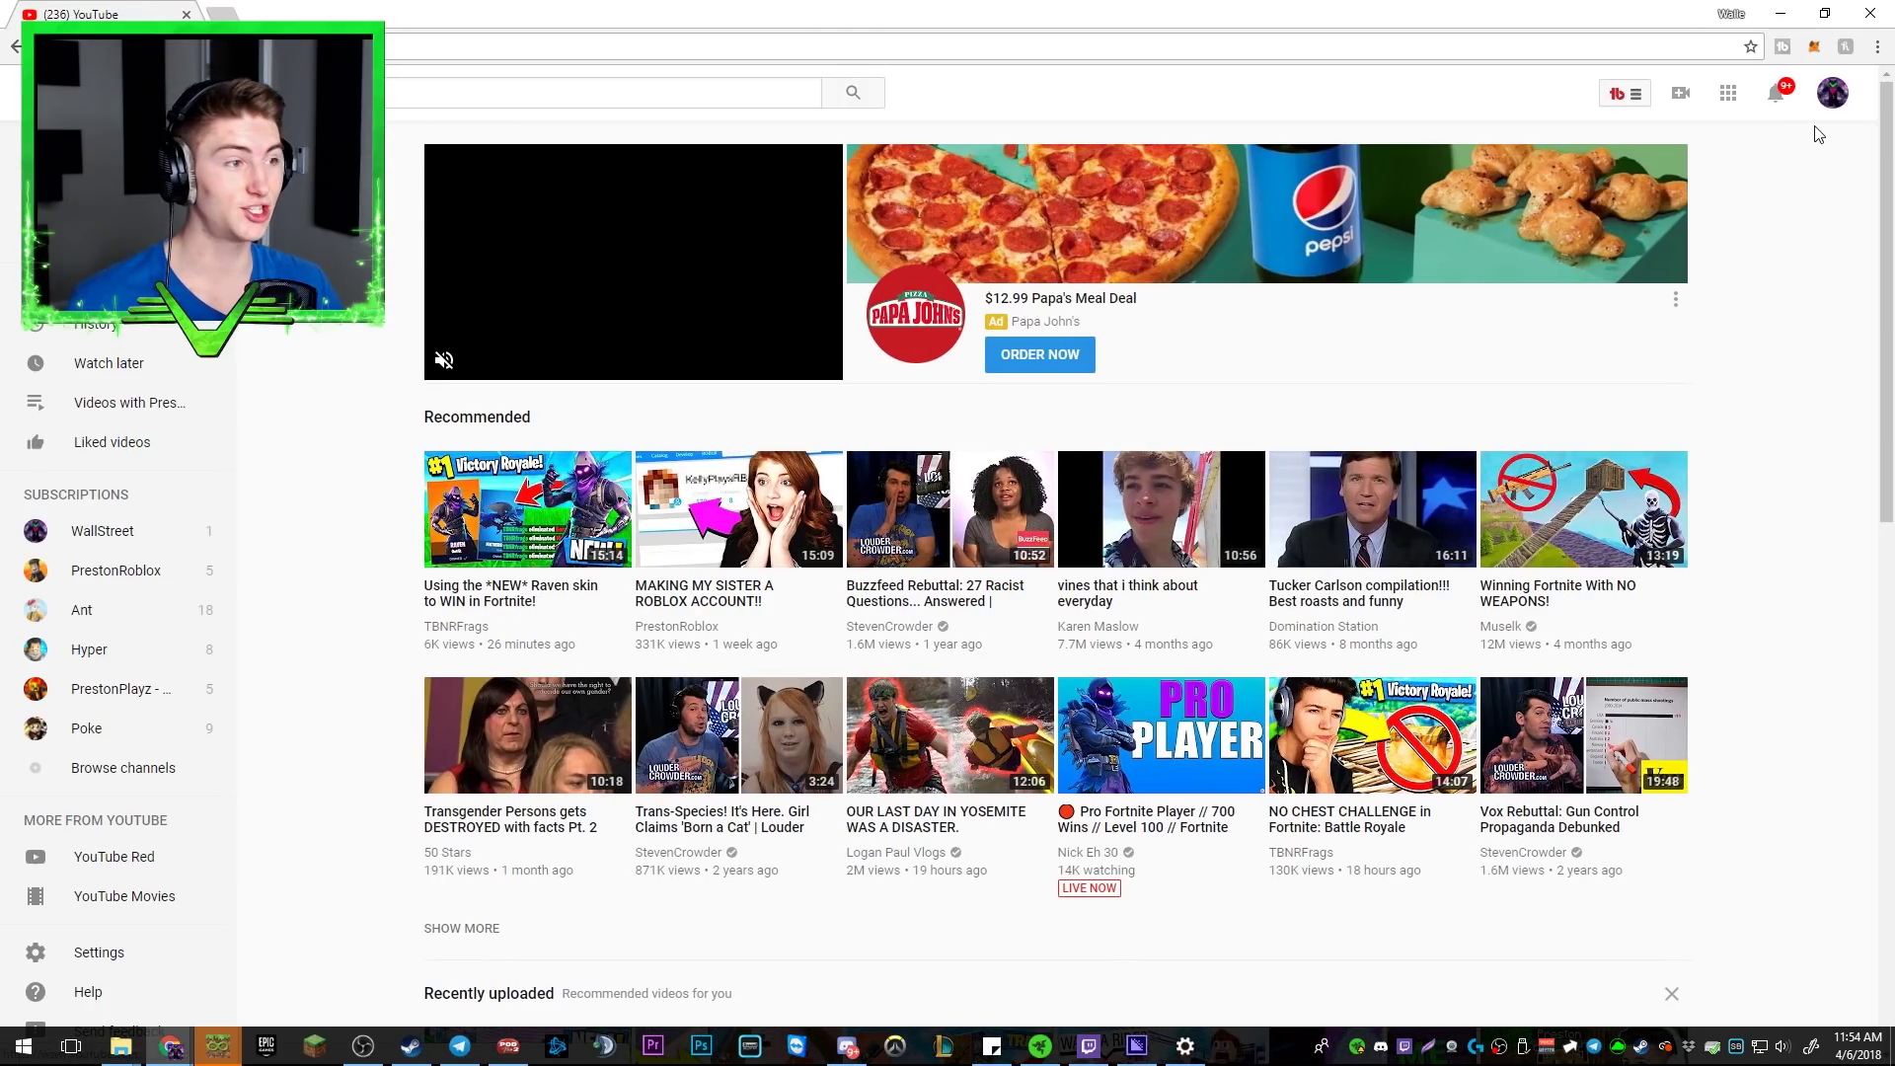
Go to the Walle Roblox channel page through the account menu's My channel
left_click(1815, 92)
left_click(1748, 207)
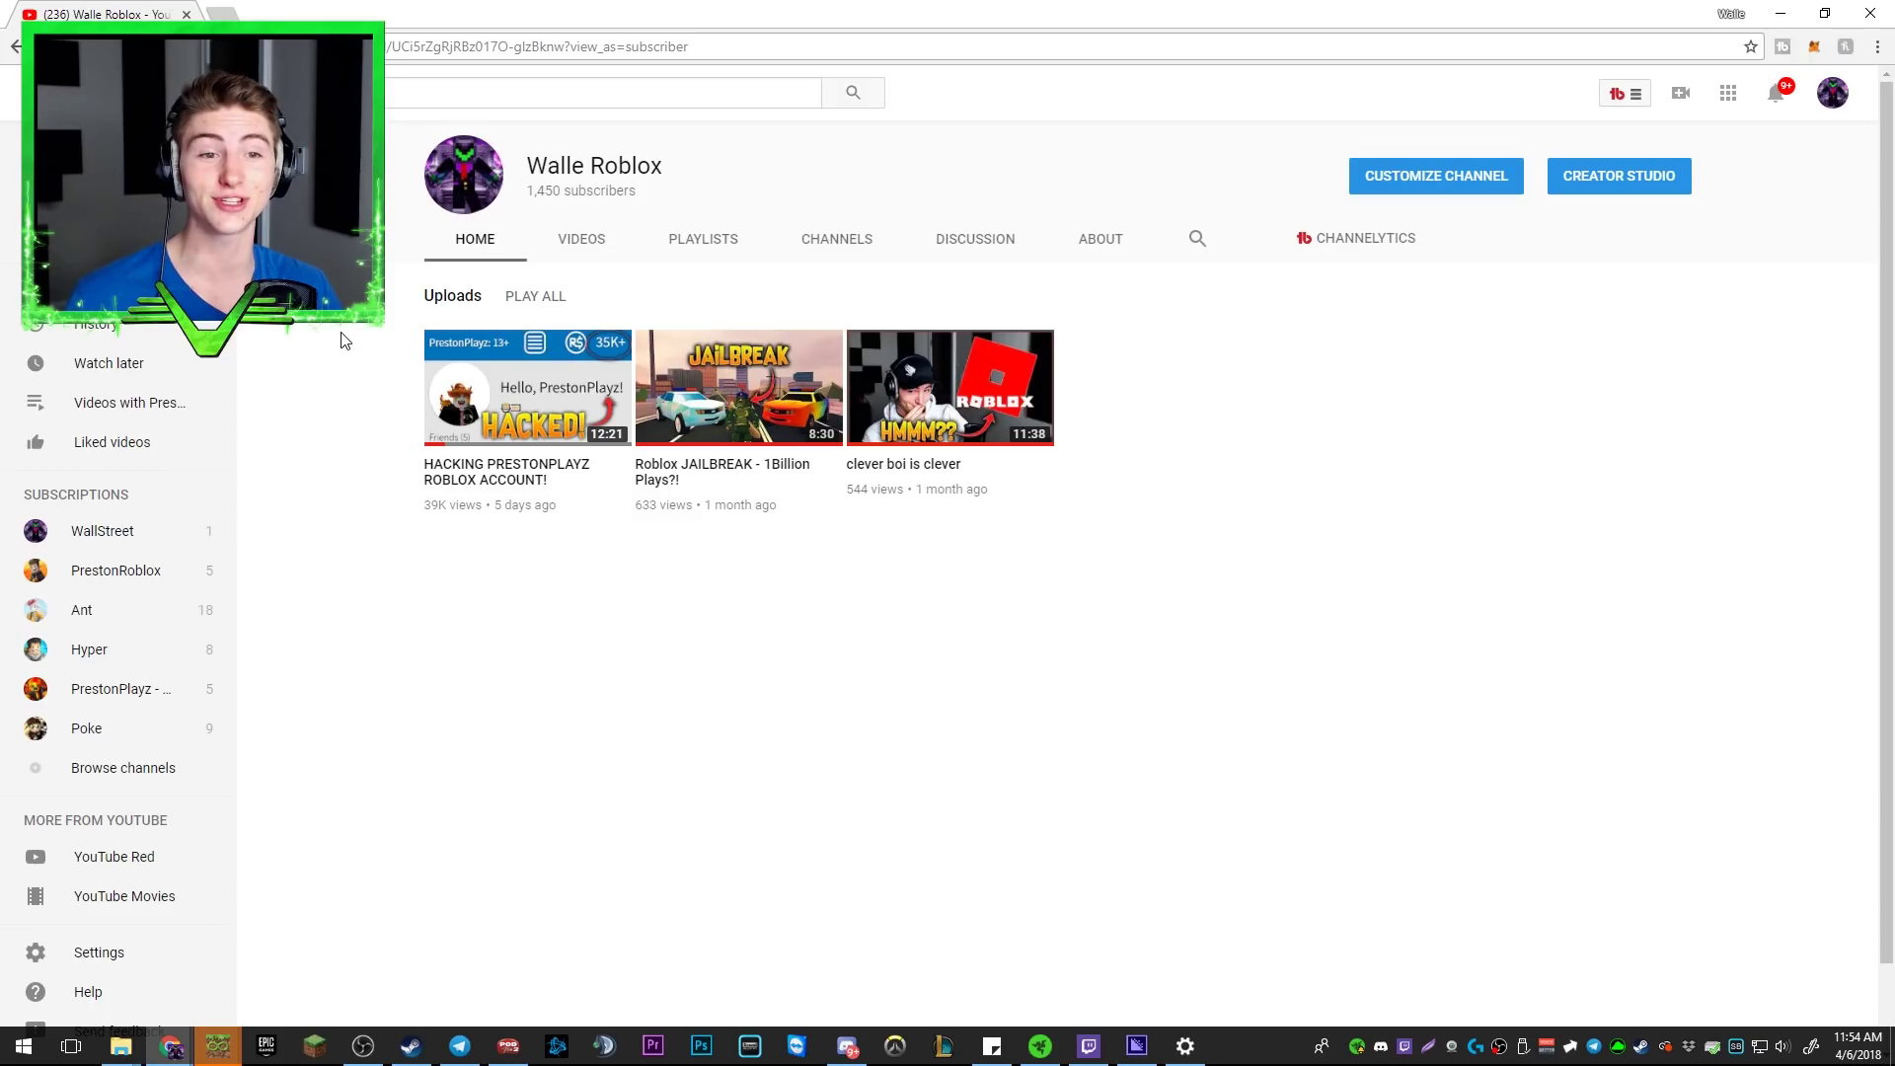
Start and pause the HACKING PRESTONPLAYZ ROBLOX ACCOUNT video, then close the taskbar settings
left_click(521, 380)
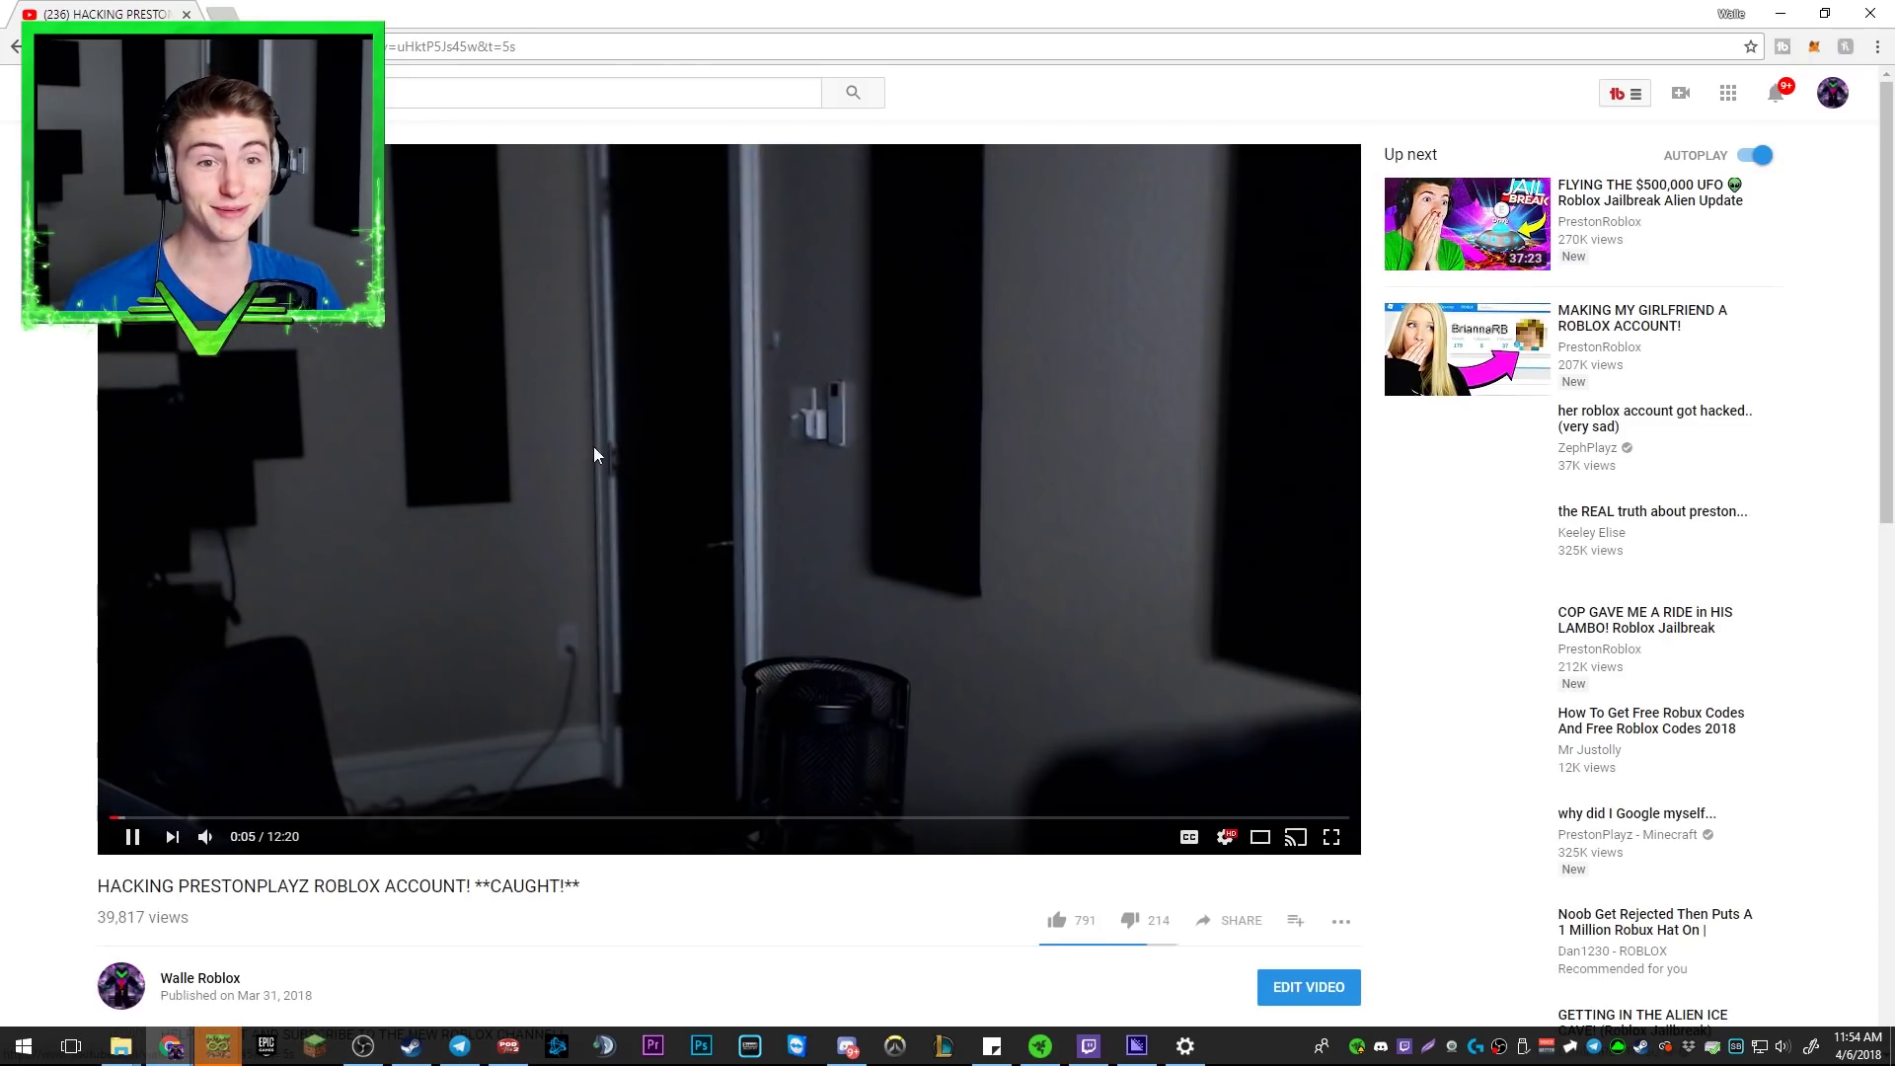
left_click(736, 458)
scroll(573, 533, "down", 3)
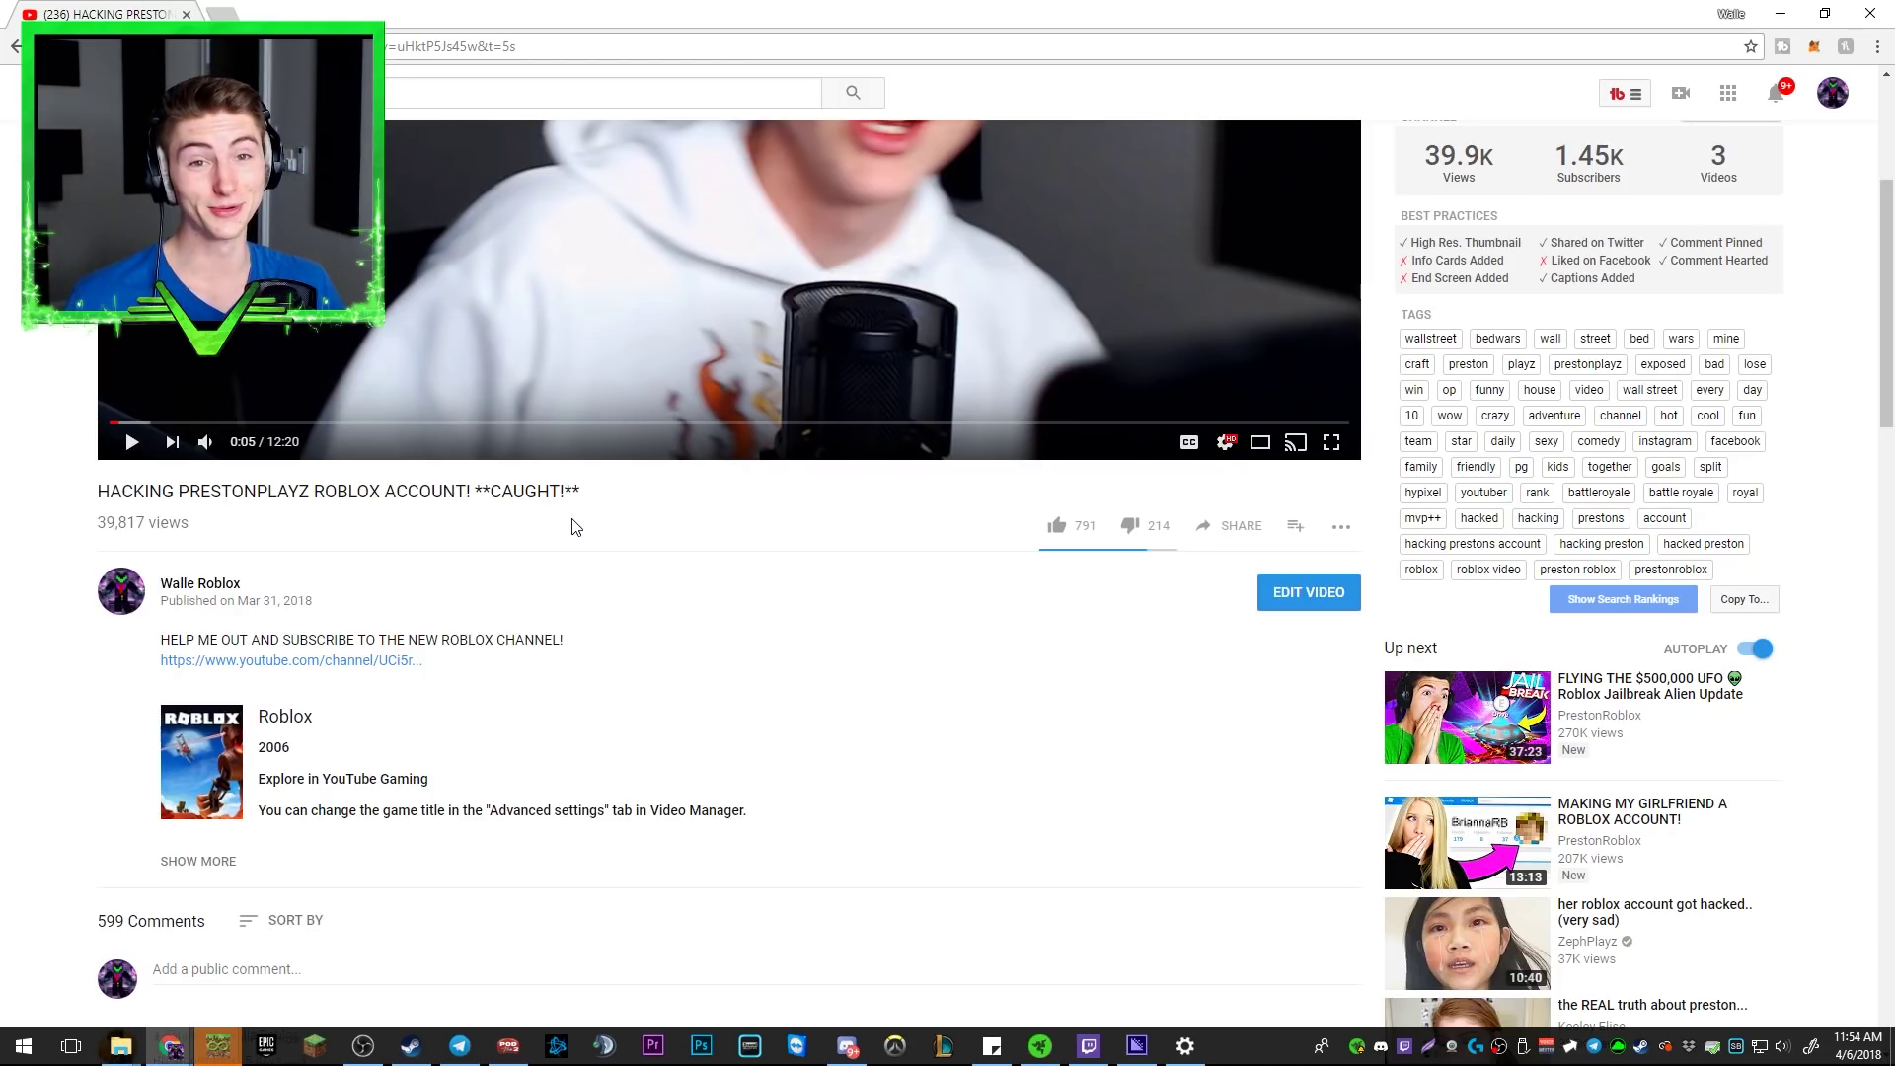
left_click(811, 712)
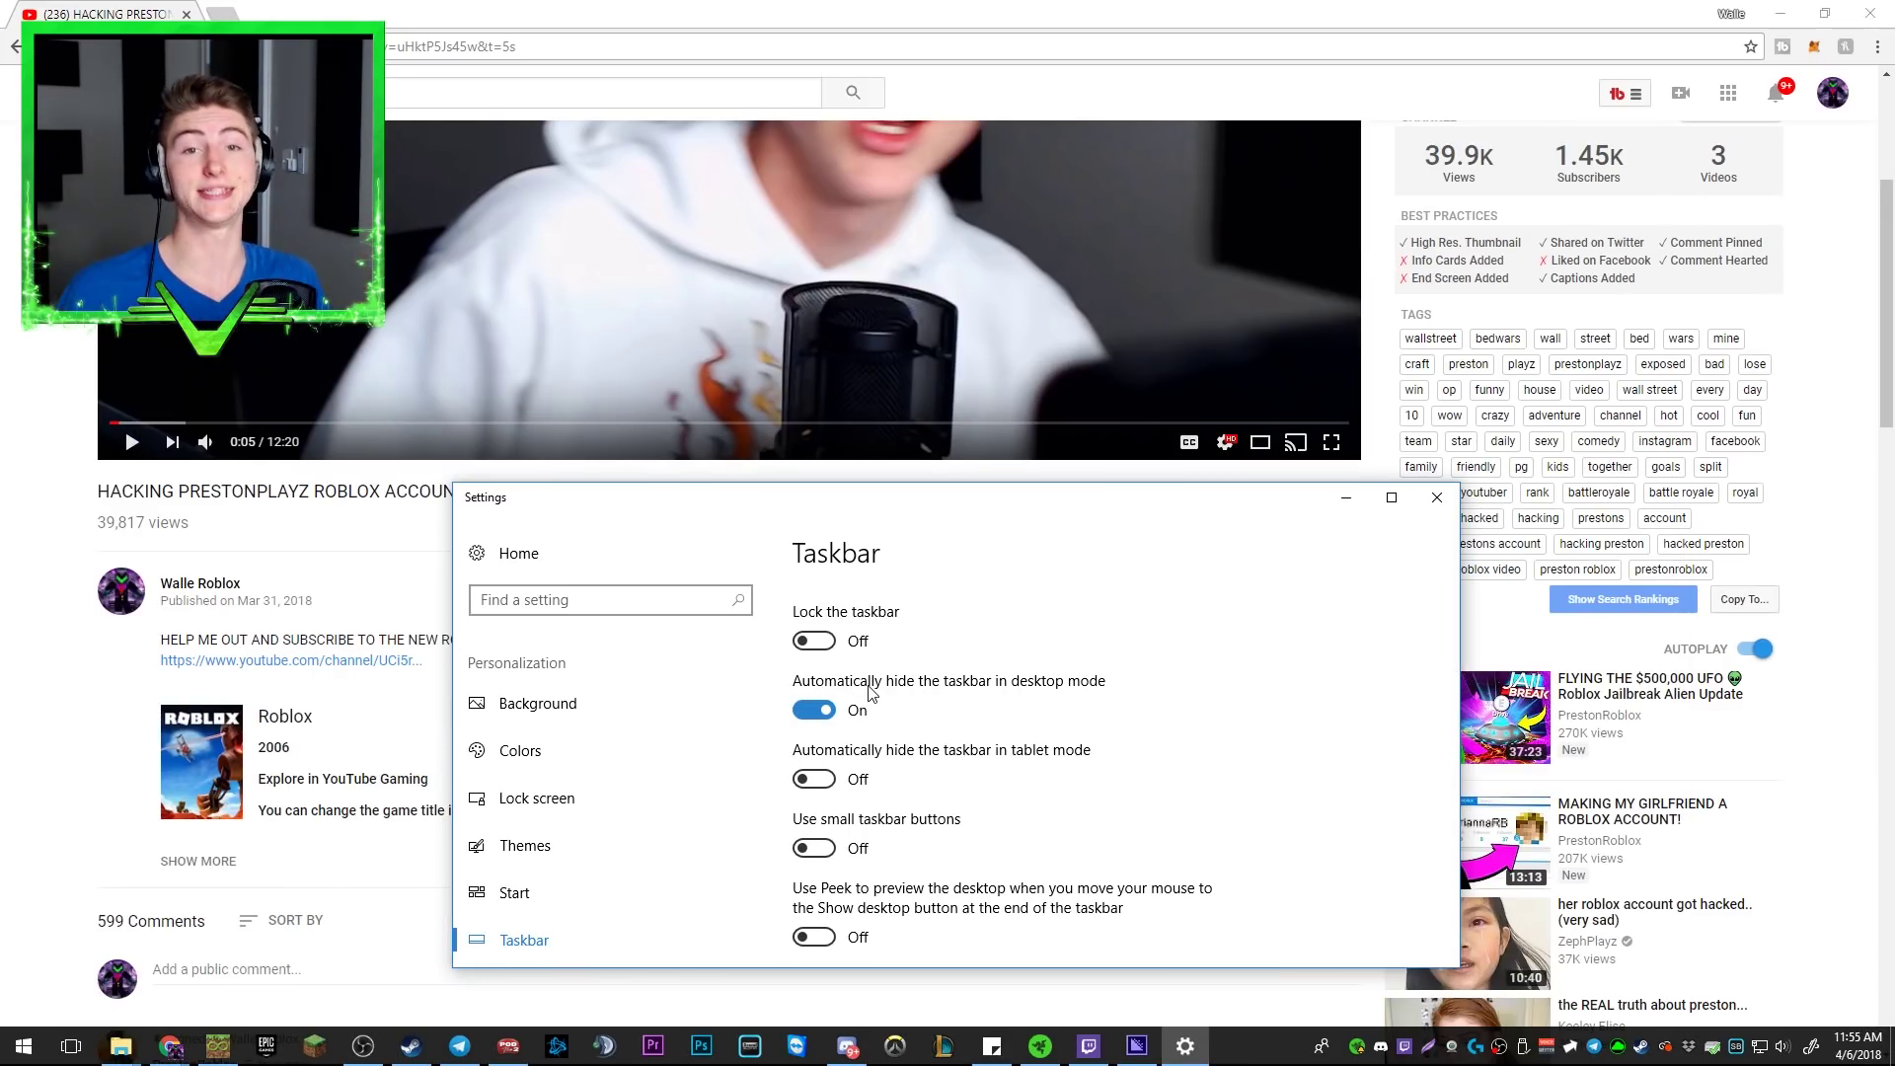
left_click(827, 480)
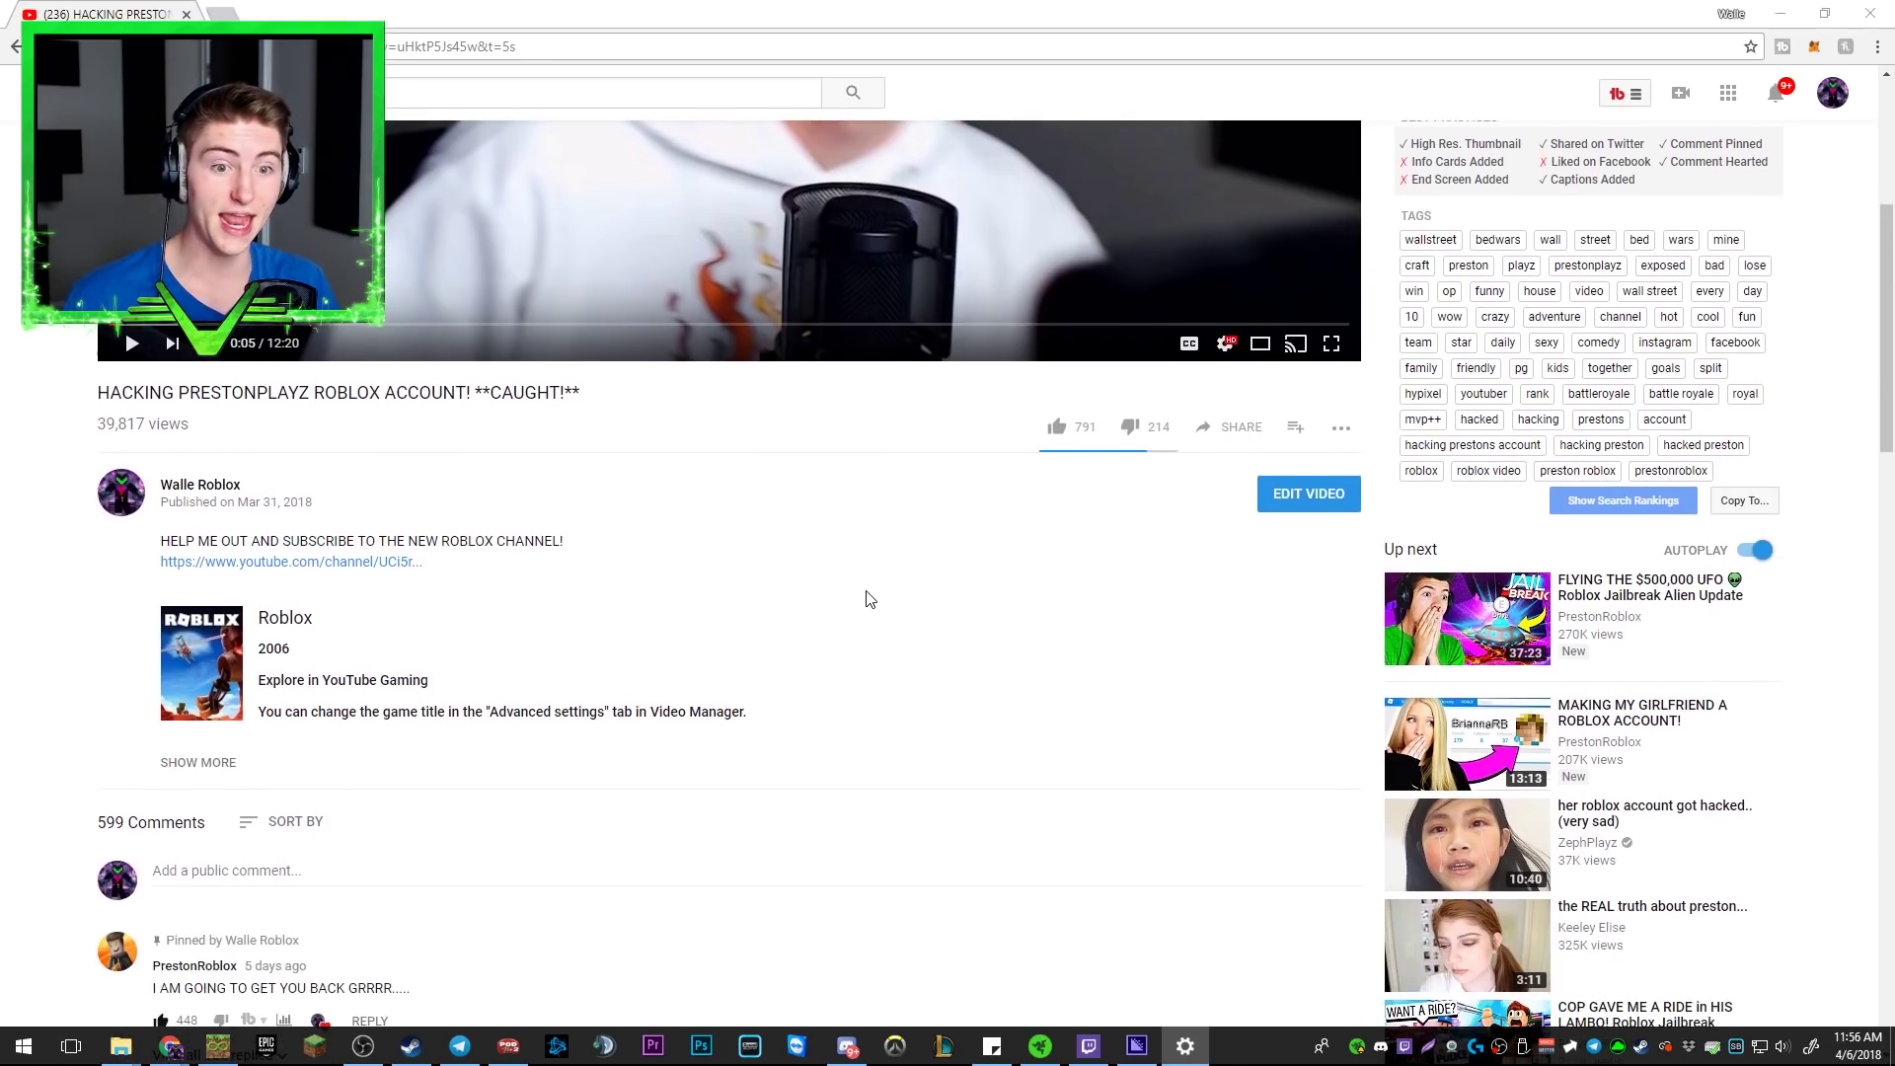
scroll(874, 600, "down", 3)
scroll(755, 489, "down", 3)
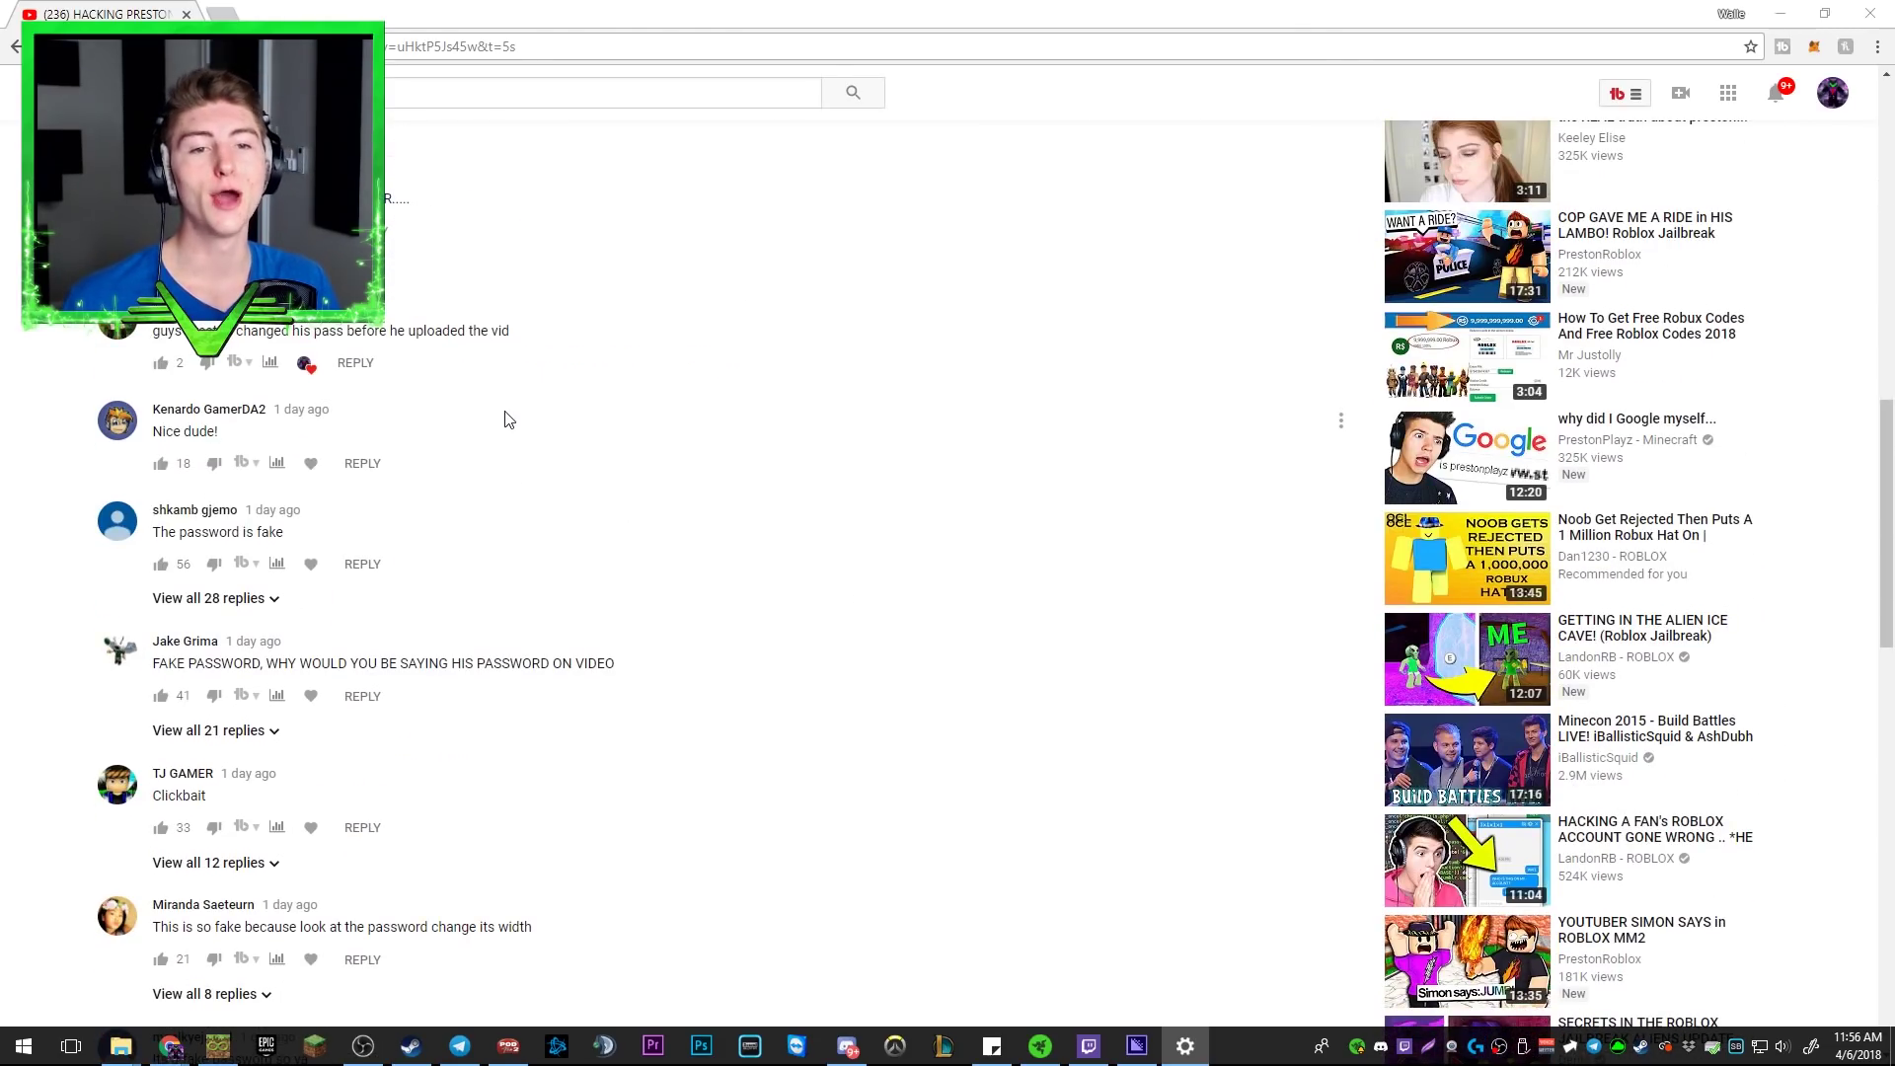
scroll(267, 430, "up", 2)
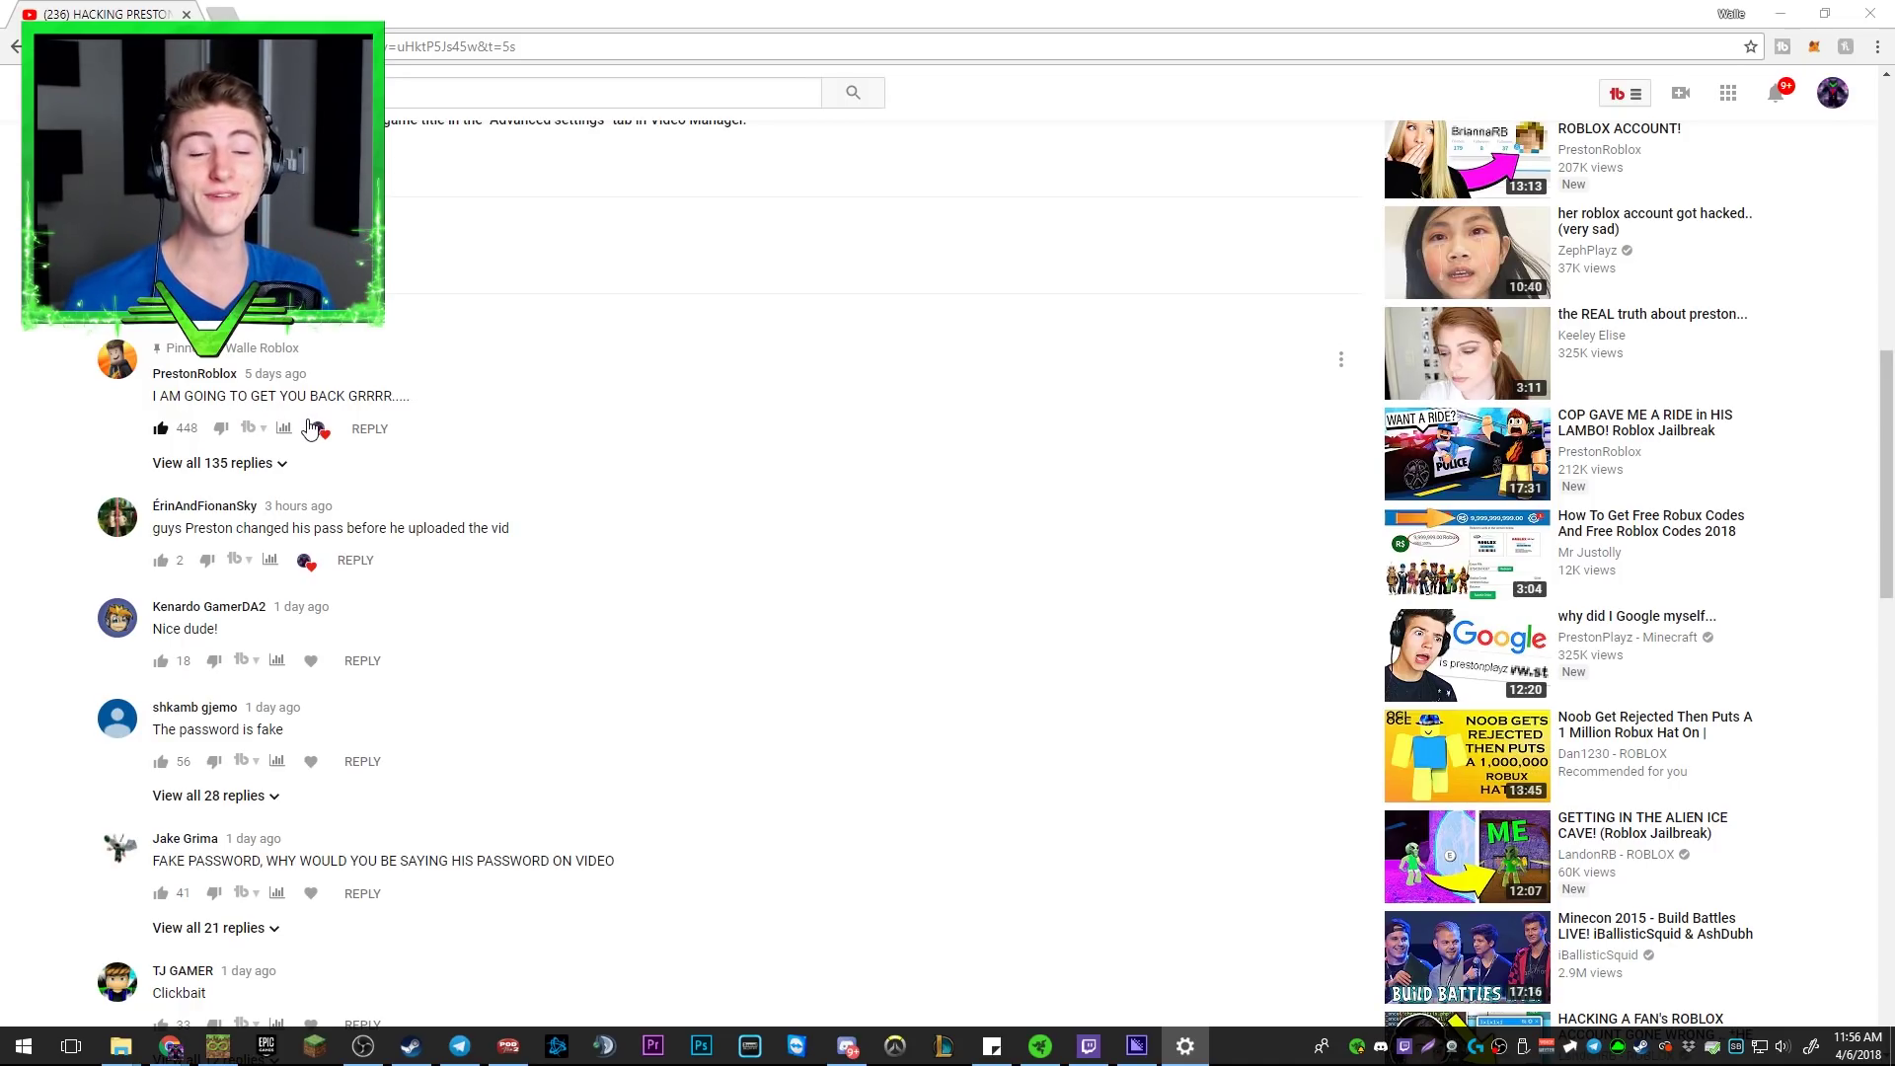
Expand all 135 replies under the pinned PrestonRoblox comment
left_click(233, 467)
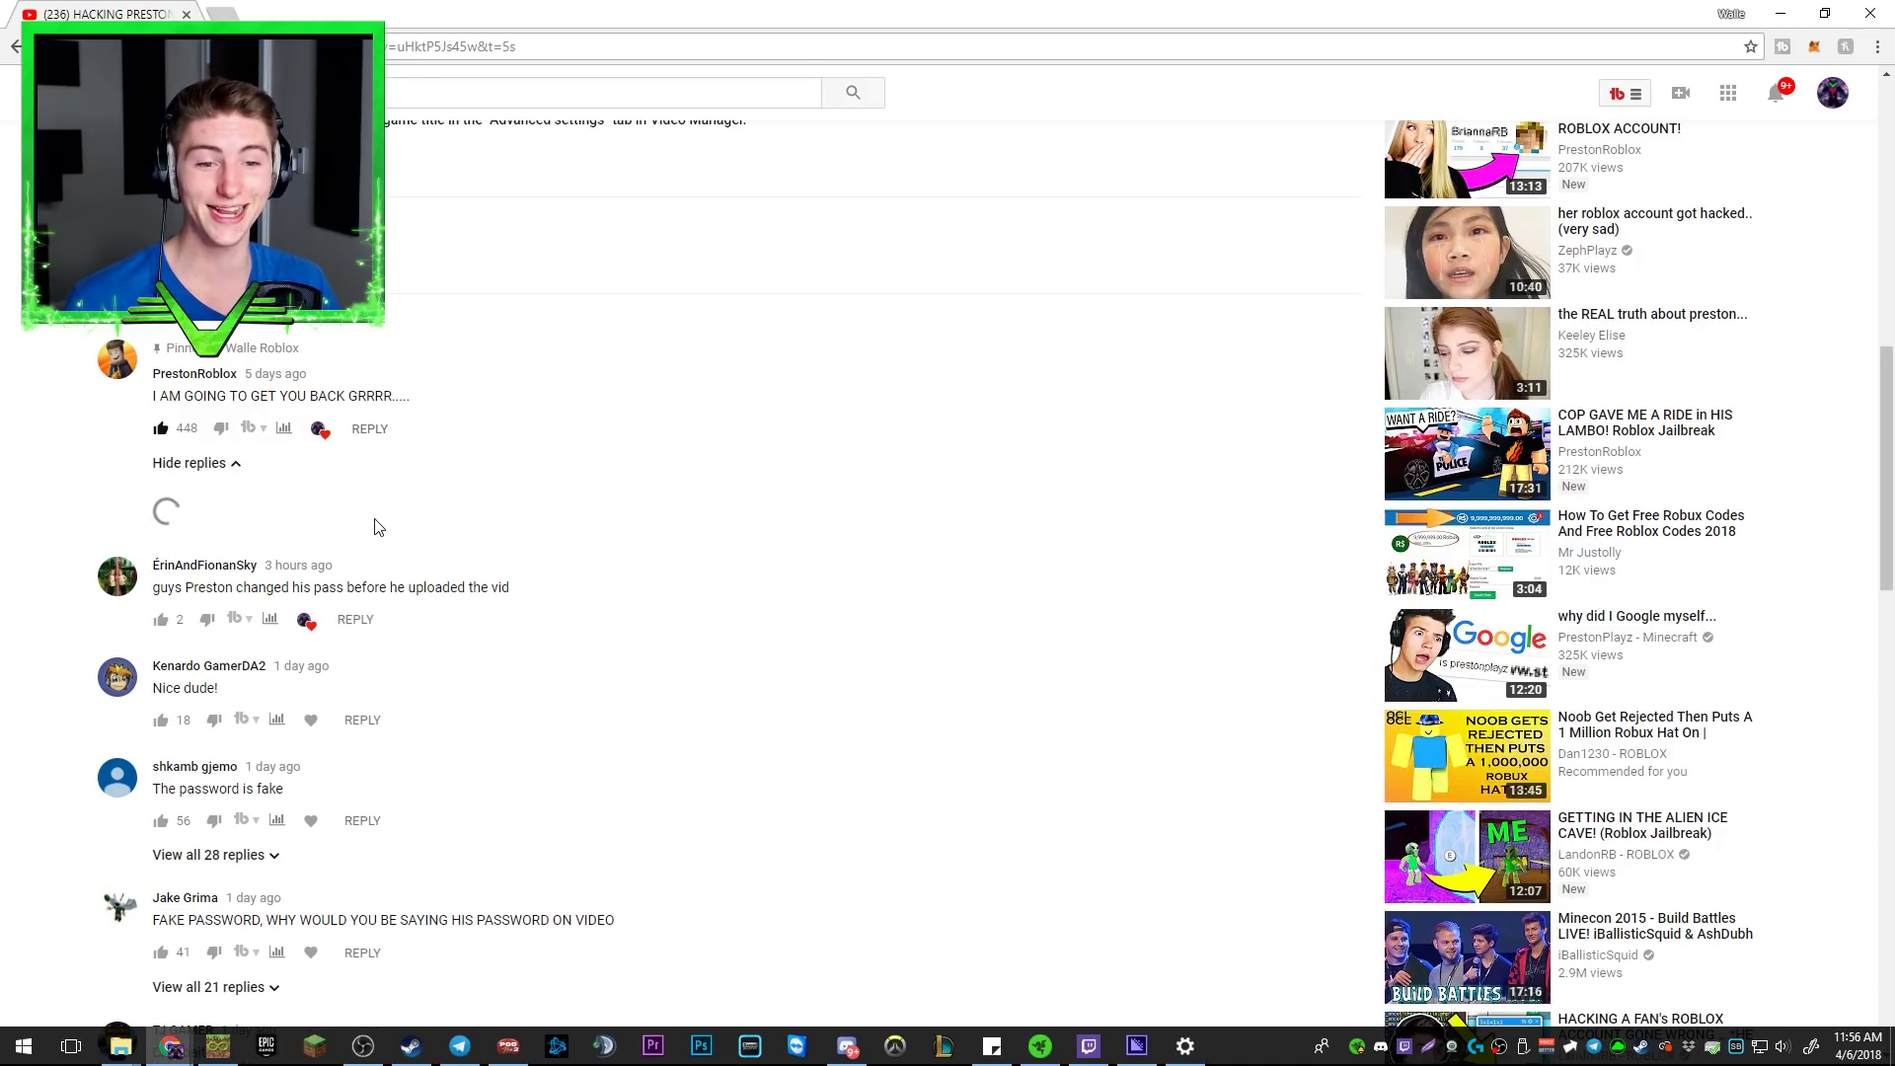
scroll(370, 526, "down", 2)
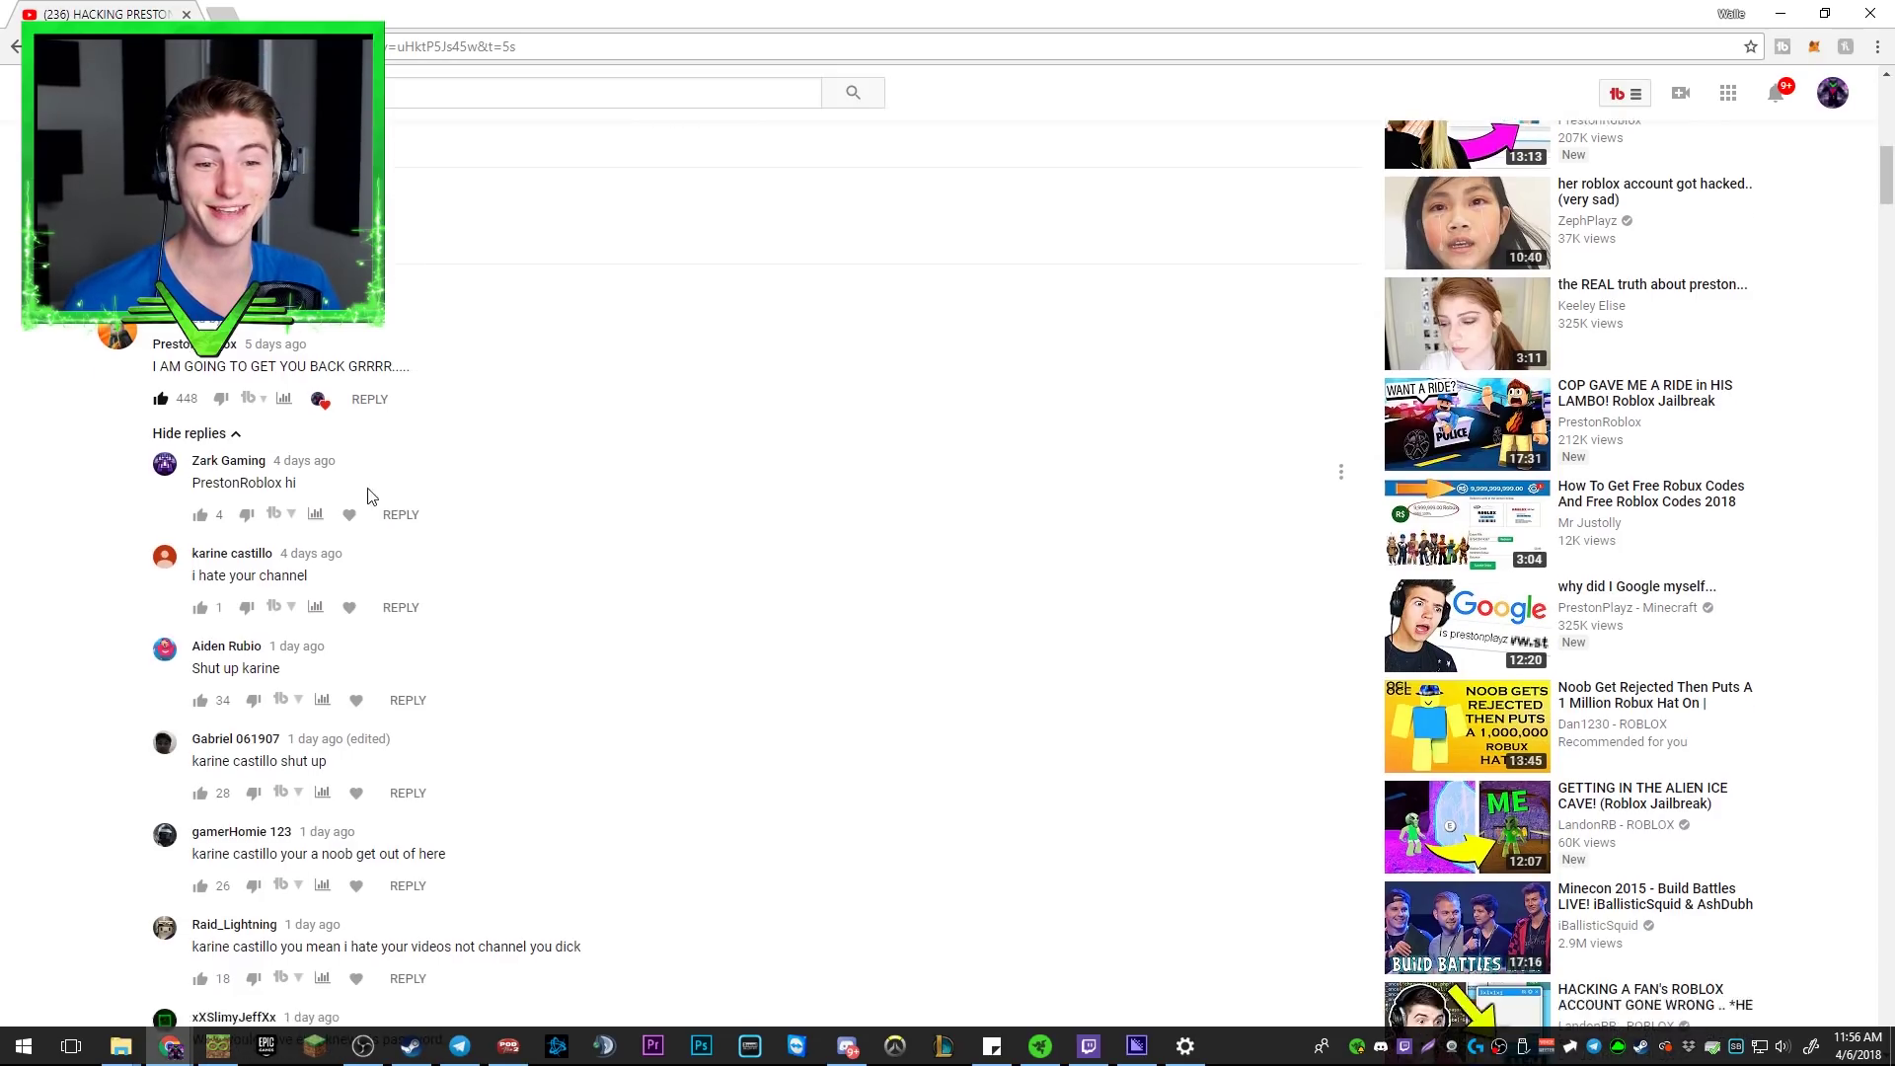
scroll(360, 482, "down", 2)
scroll(655, 479, "down", 1)
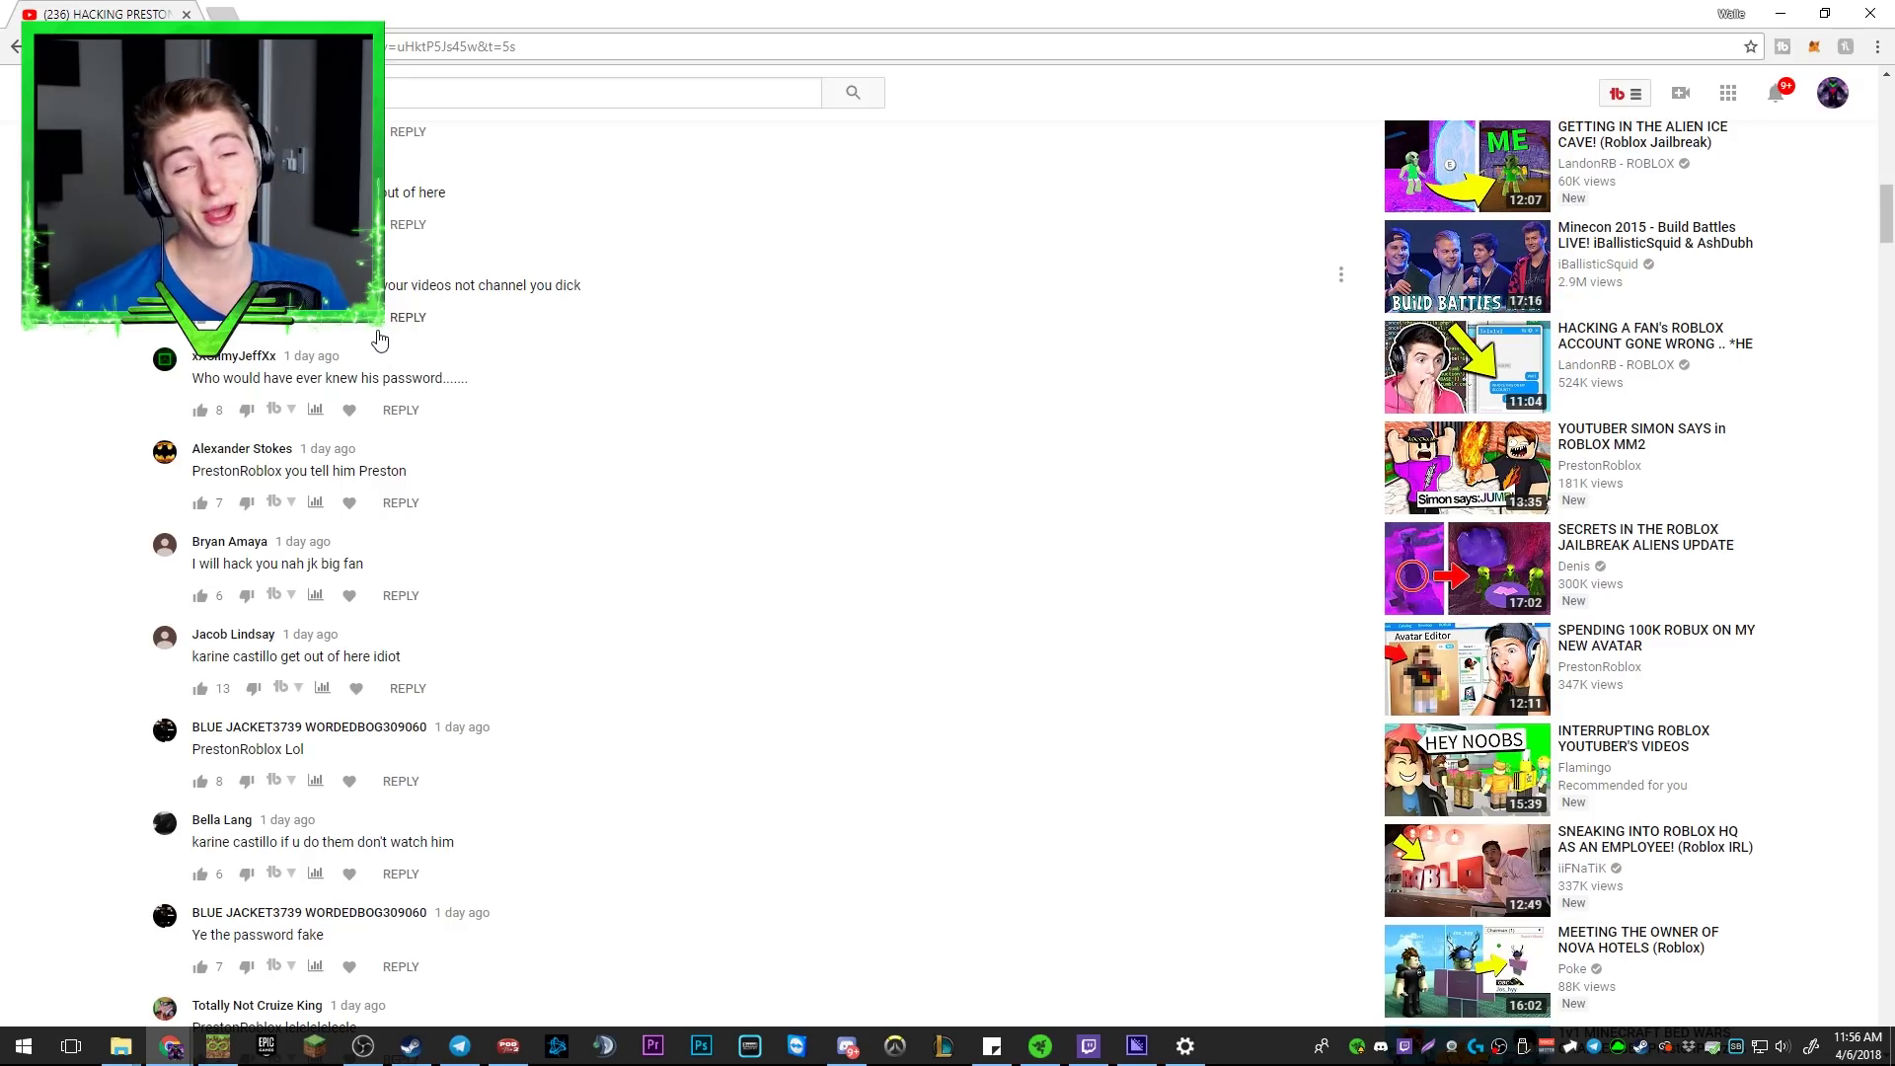
scroll(487, 388, "down", 2)
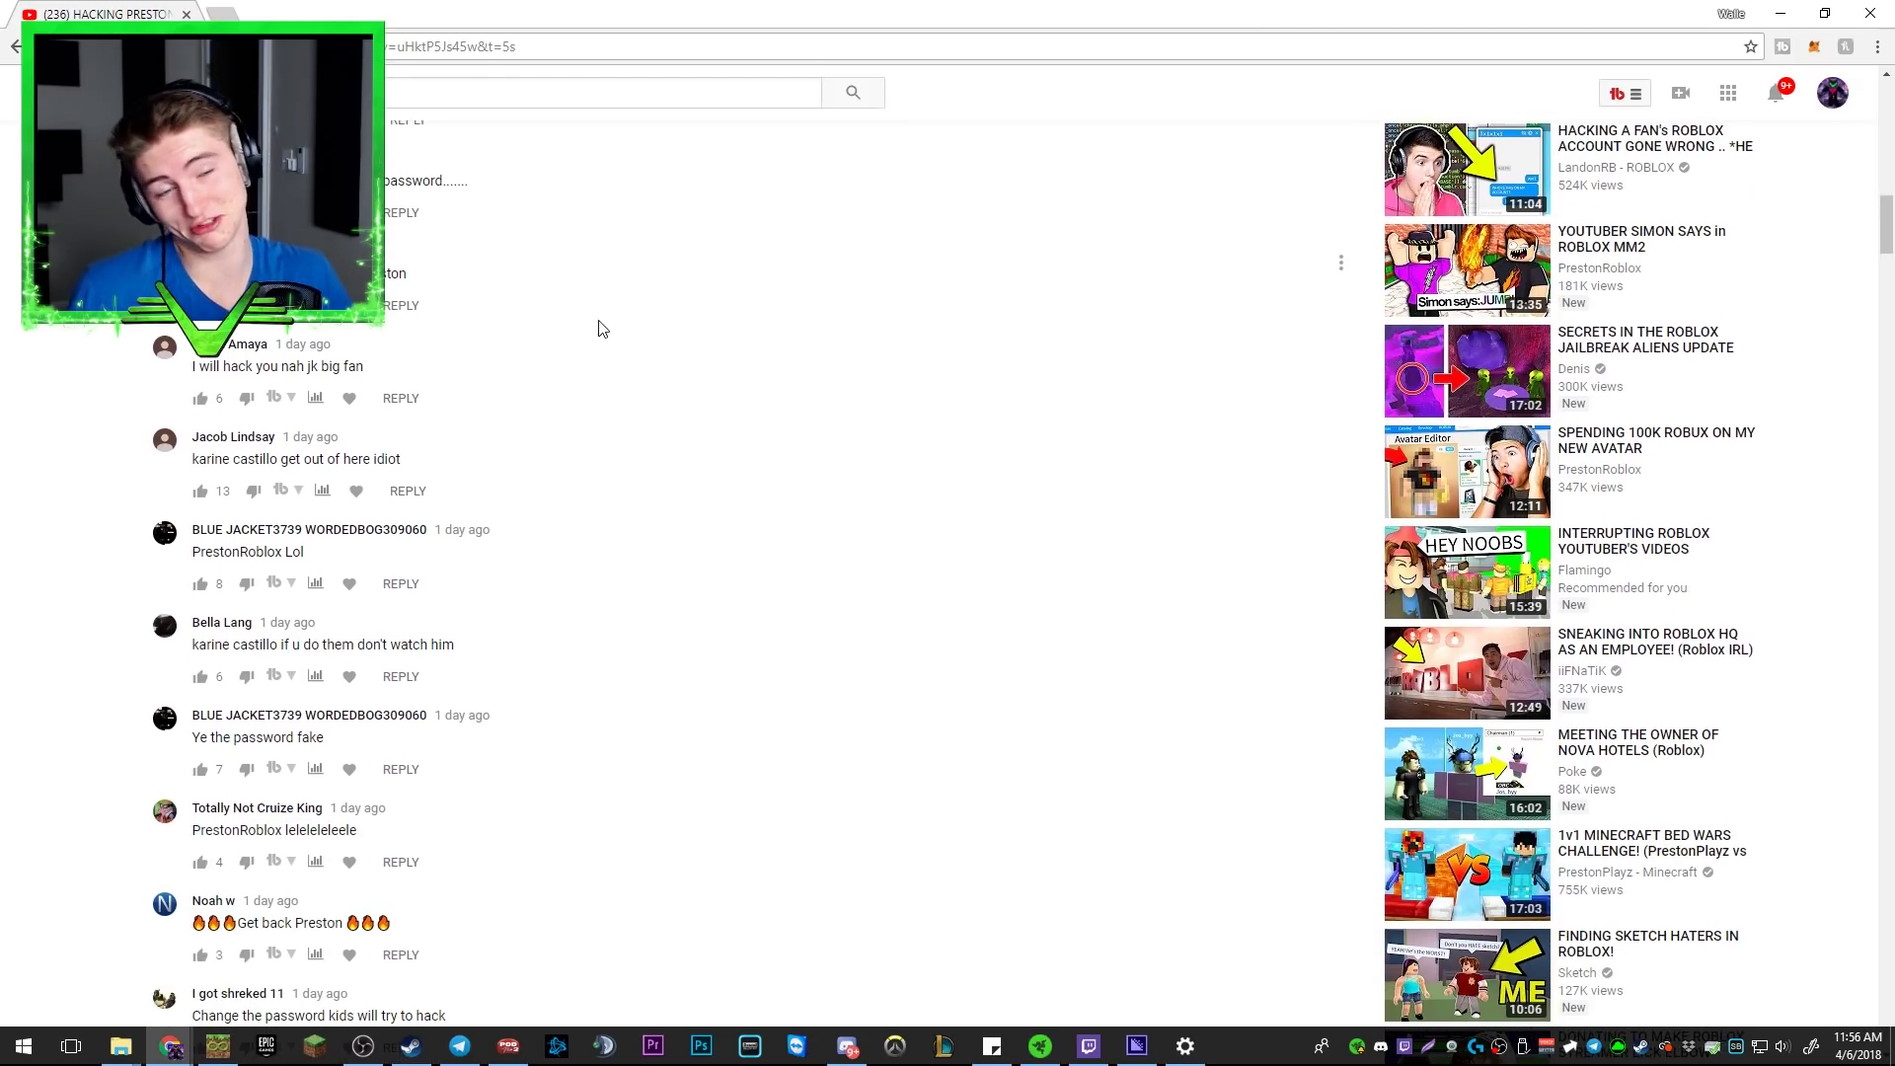
scroll(538, 261, "up", 1)
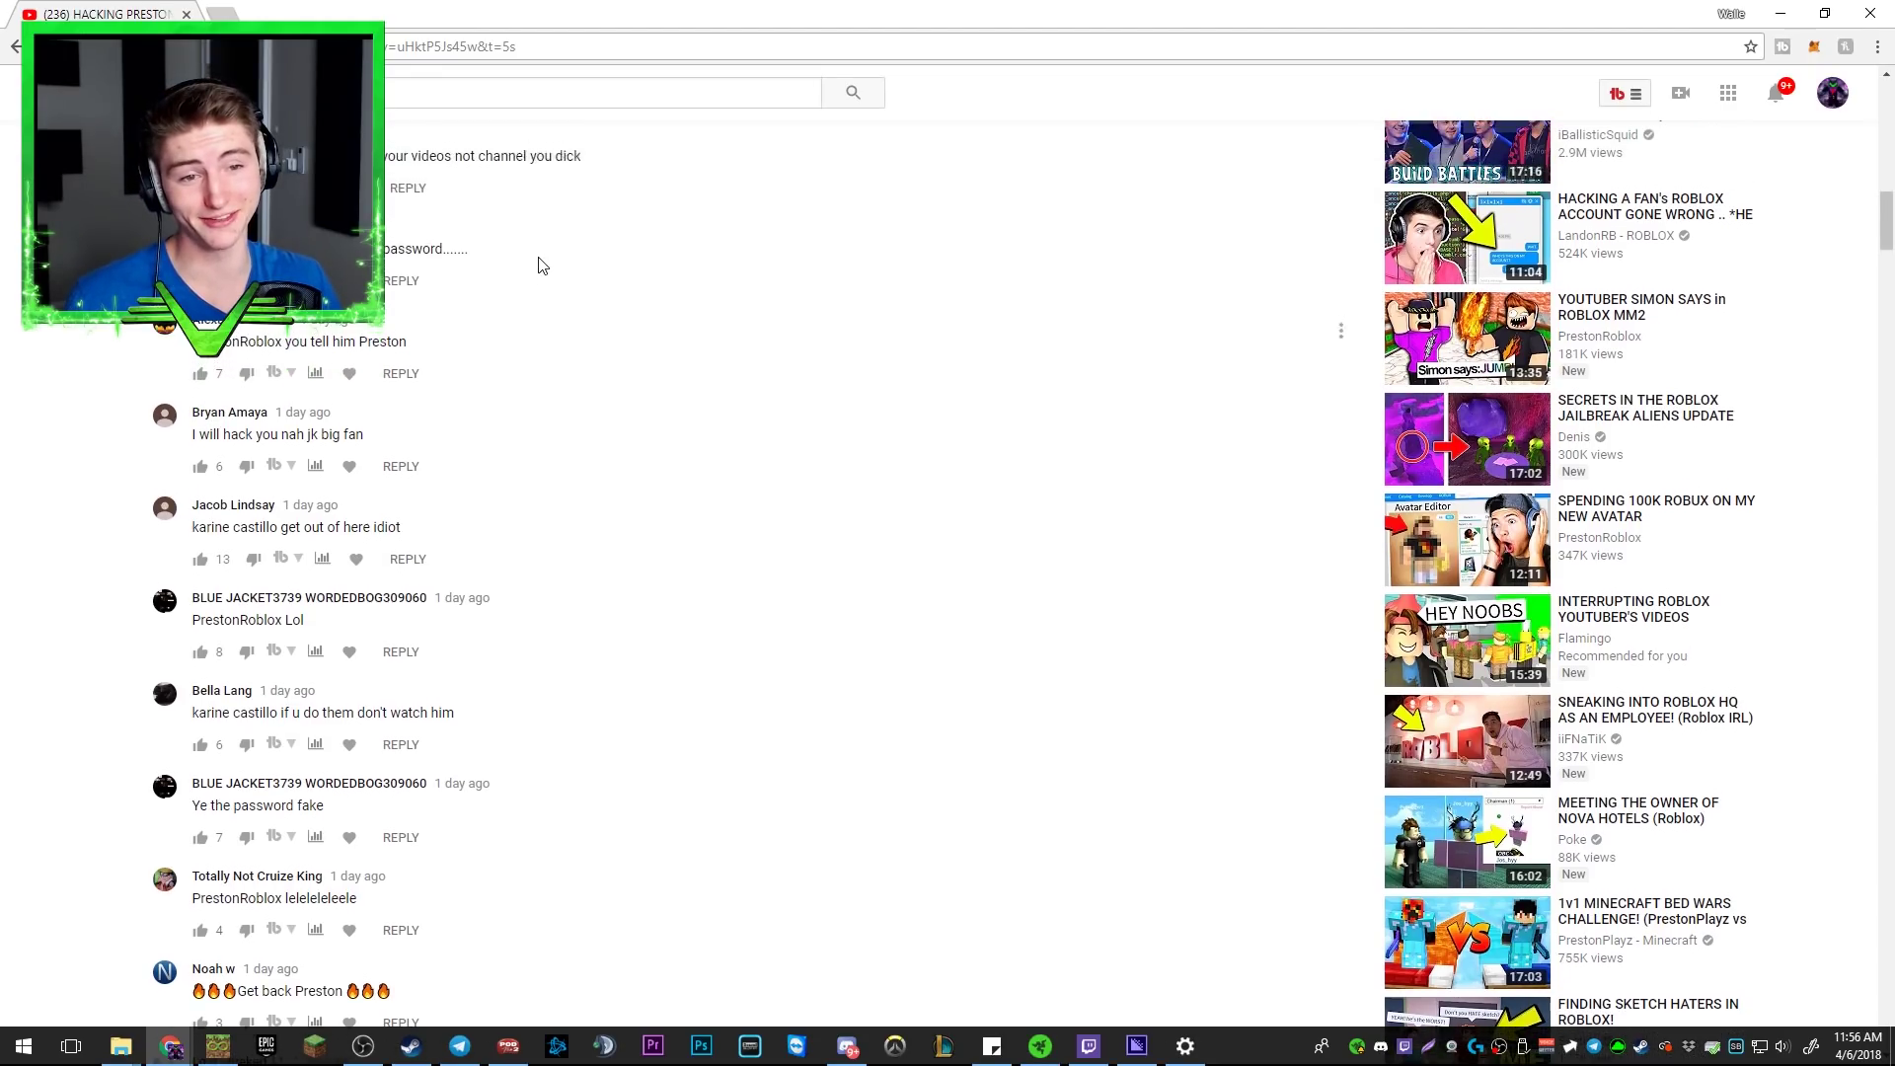
scroll(329, 501, "down", 6)
scroll(238, 519, "down", 1)
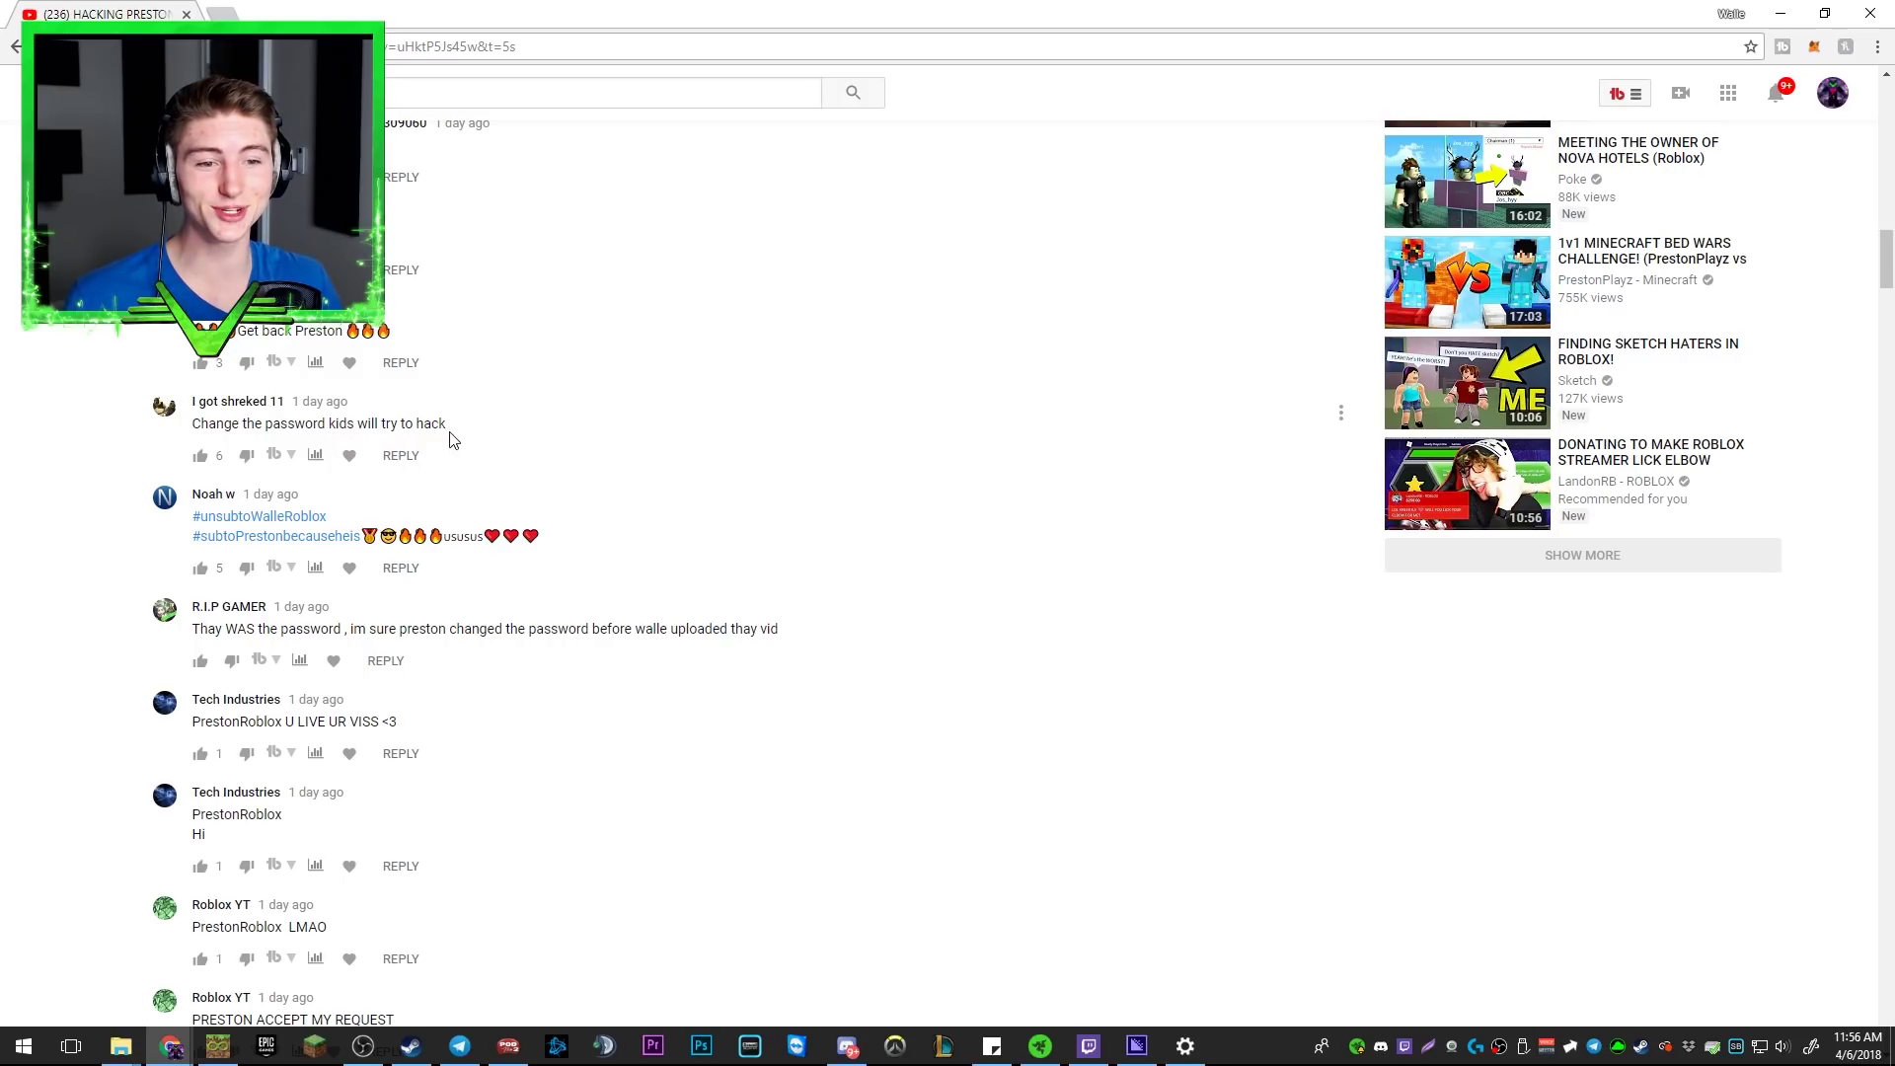
scroll(456, 428, "down", 1)
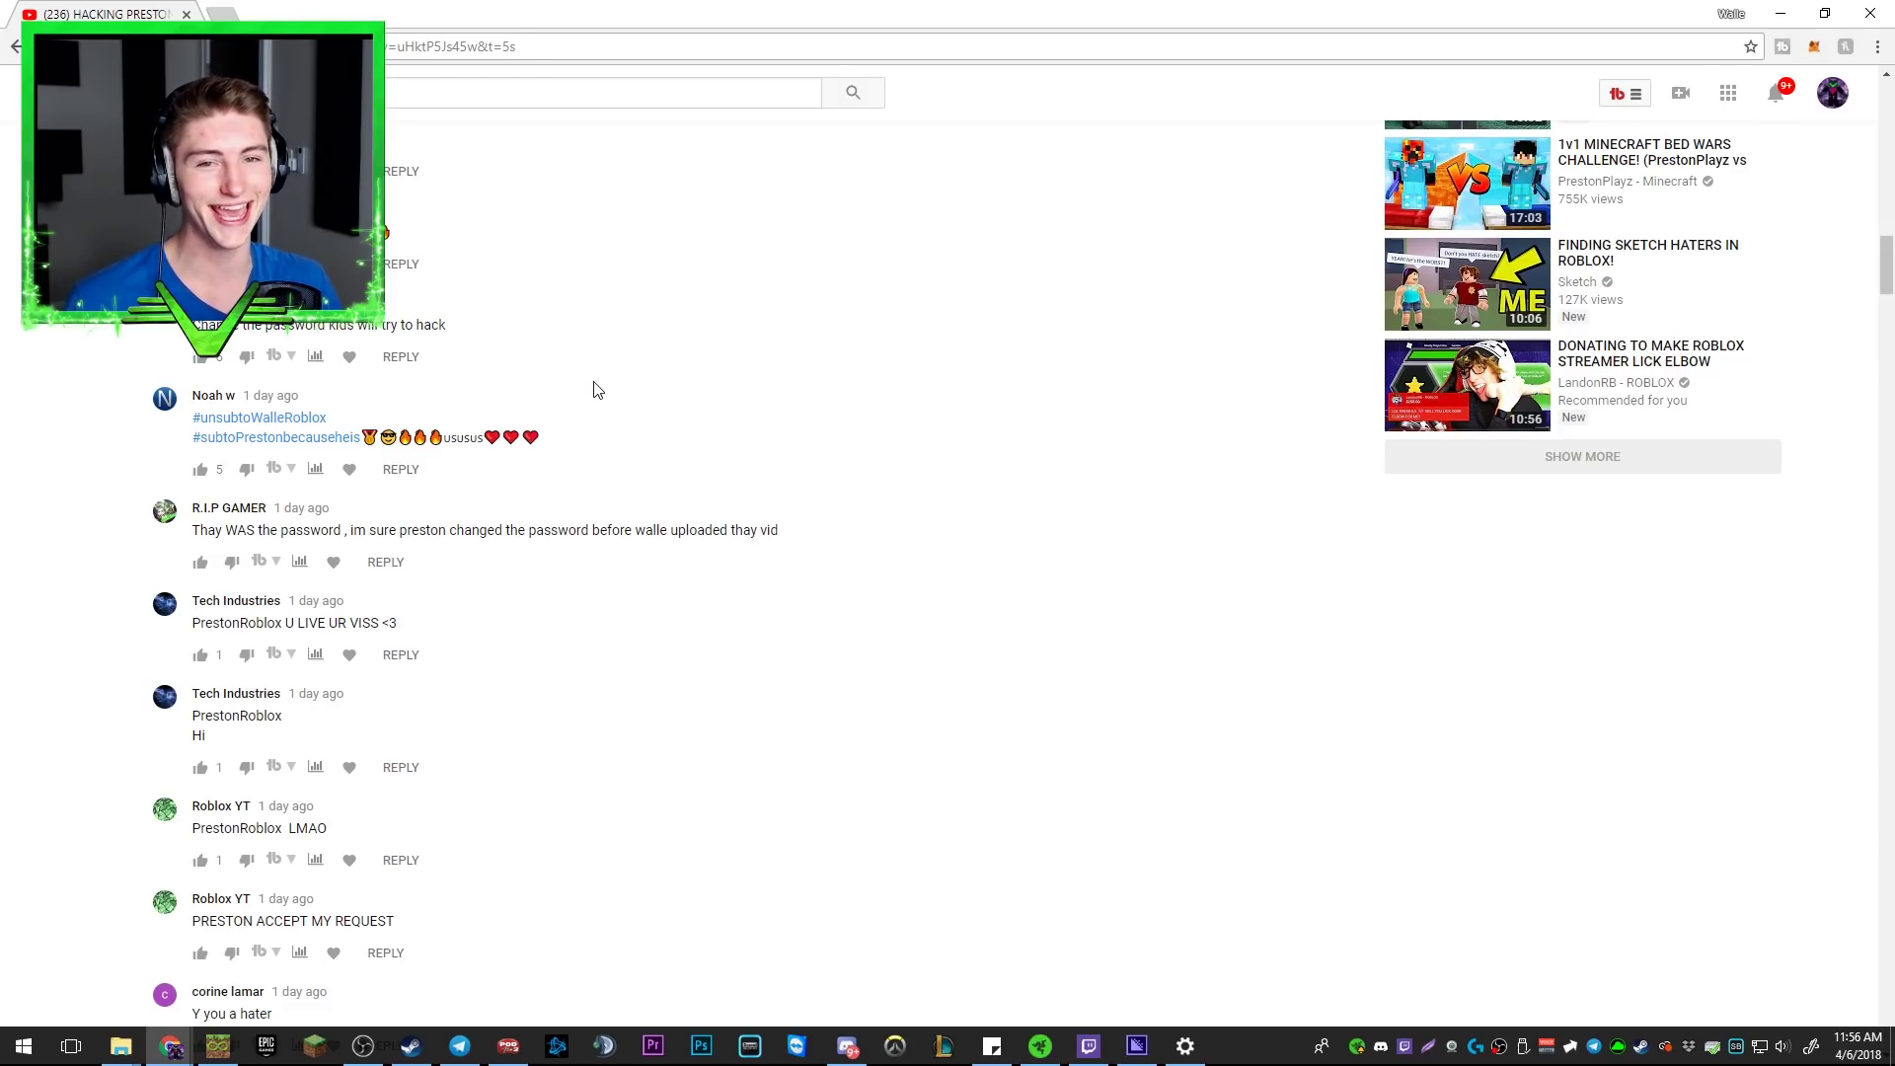
scroll(592, 389, "down", 1)
scroll(571, 381, "down", 1)
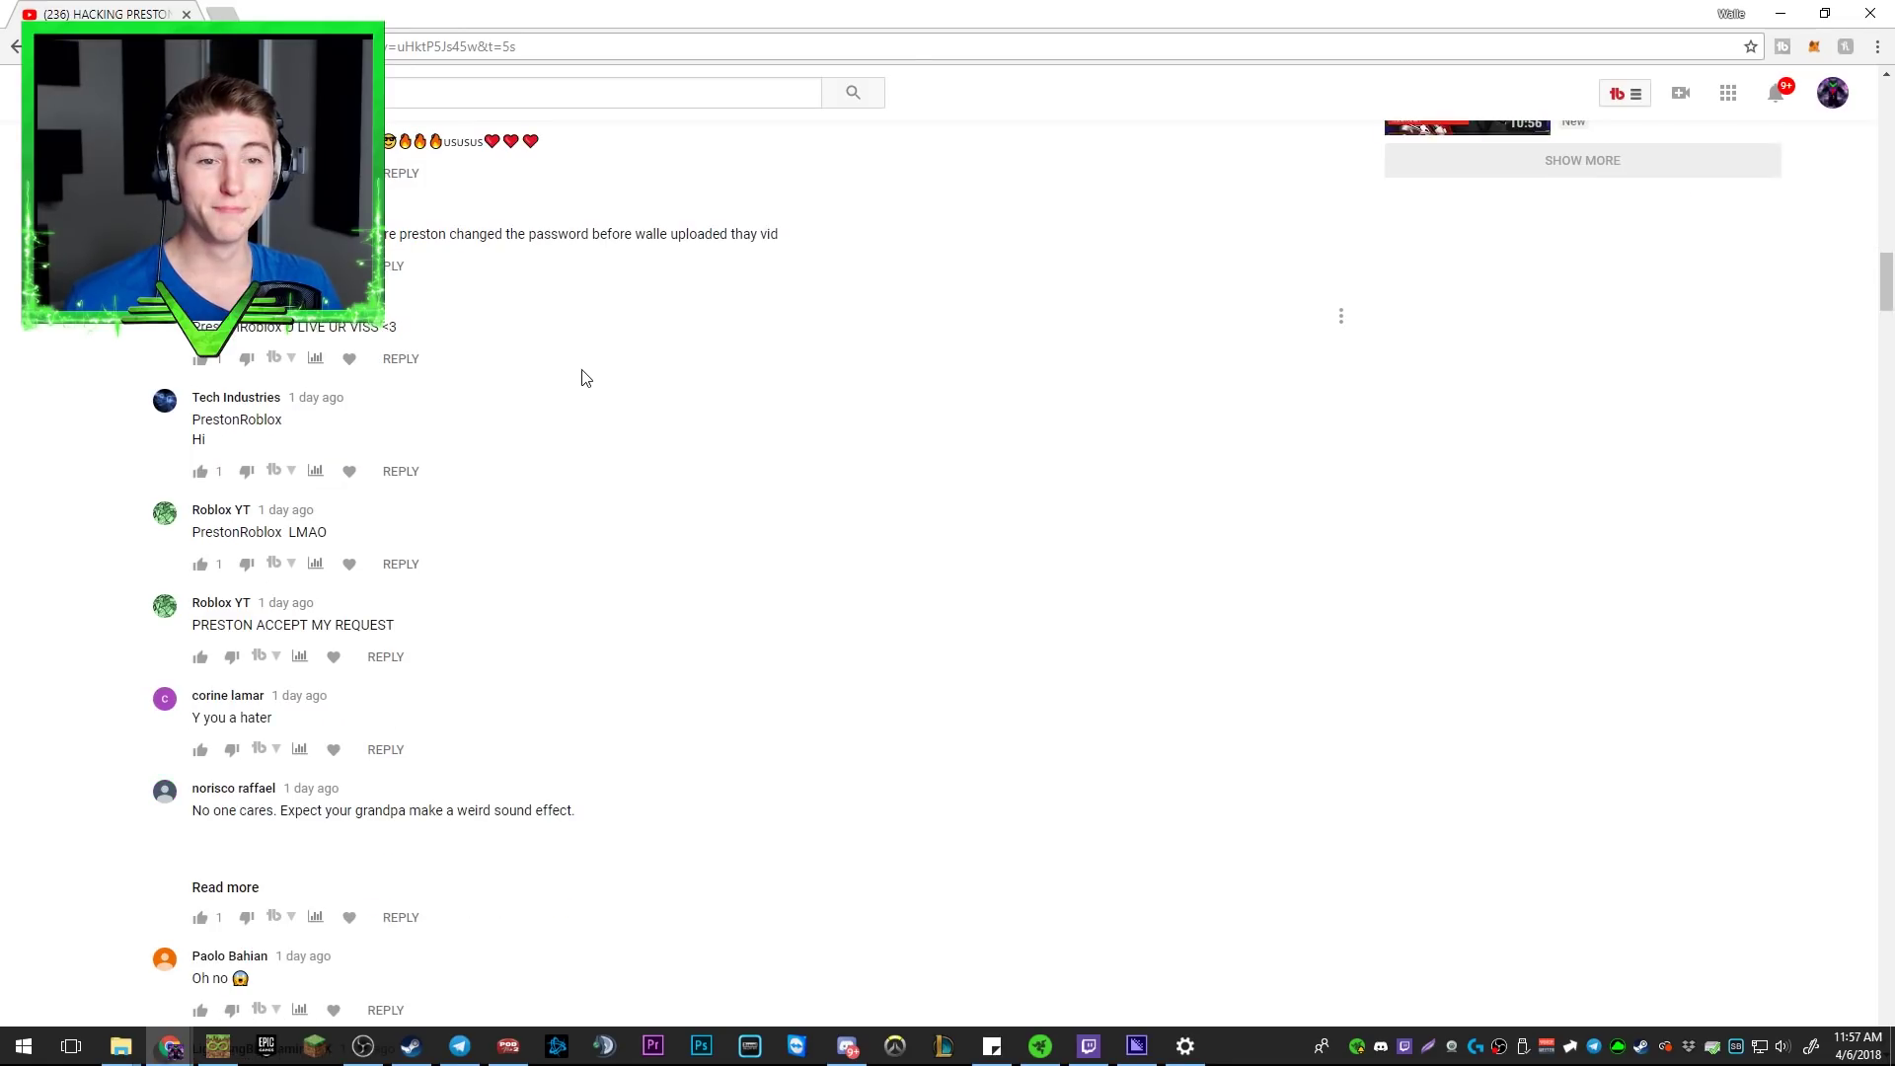
scroll(582, 378, "up", 3)
scroll(585, 378, "up", 1)
scroll(586, 378, "up", 5)
scroll(563, 351, "up", 5)
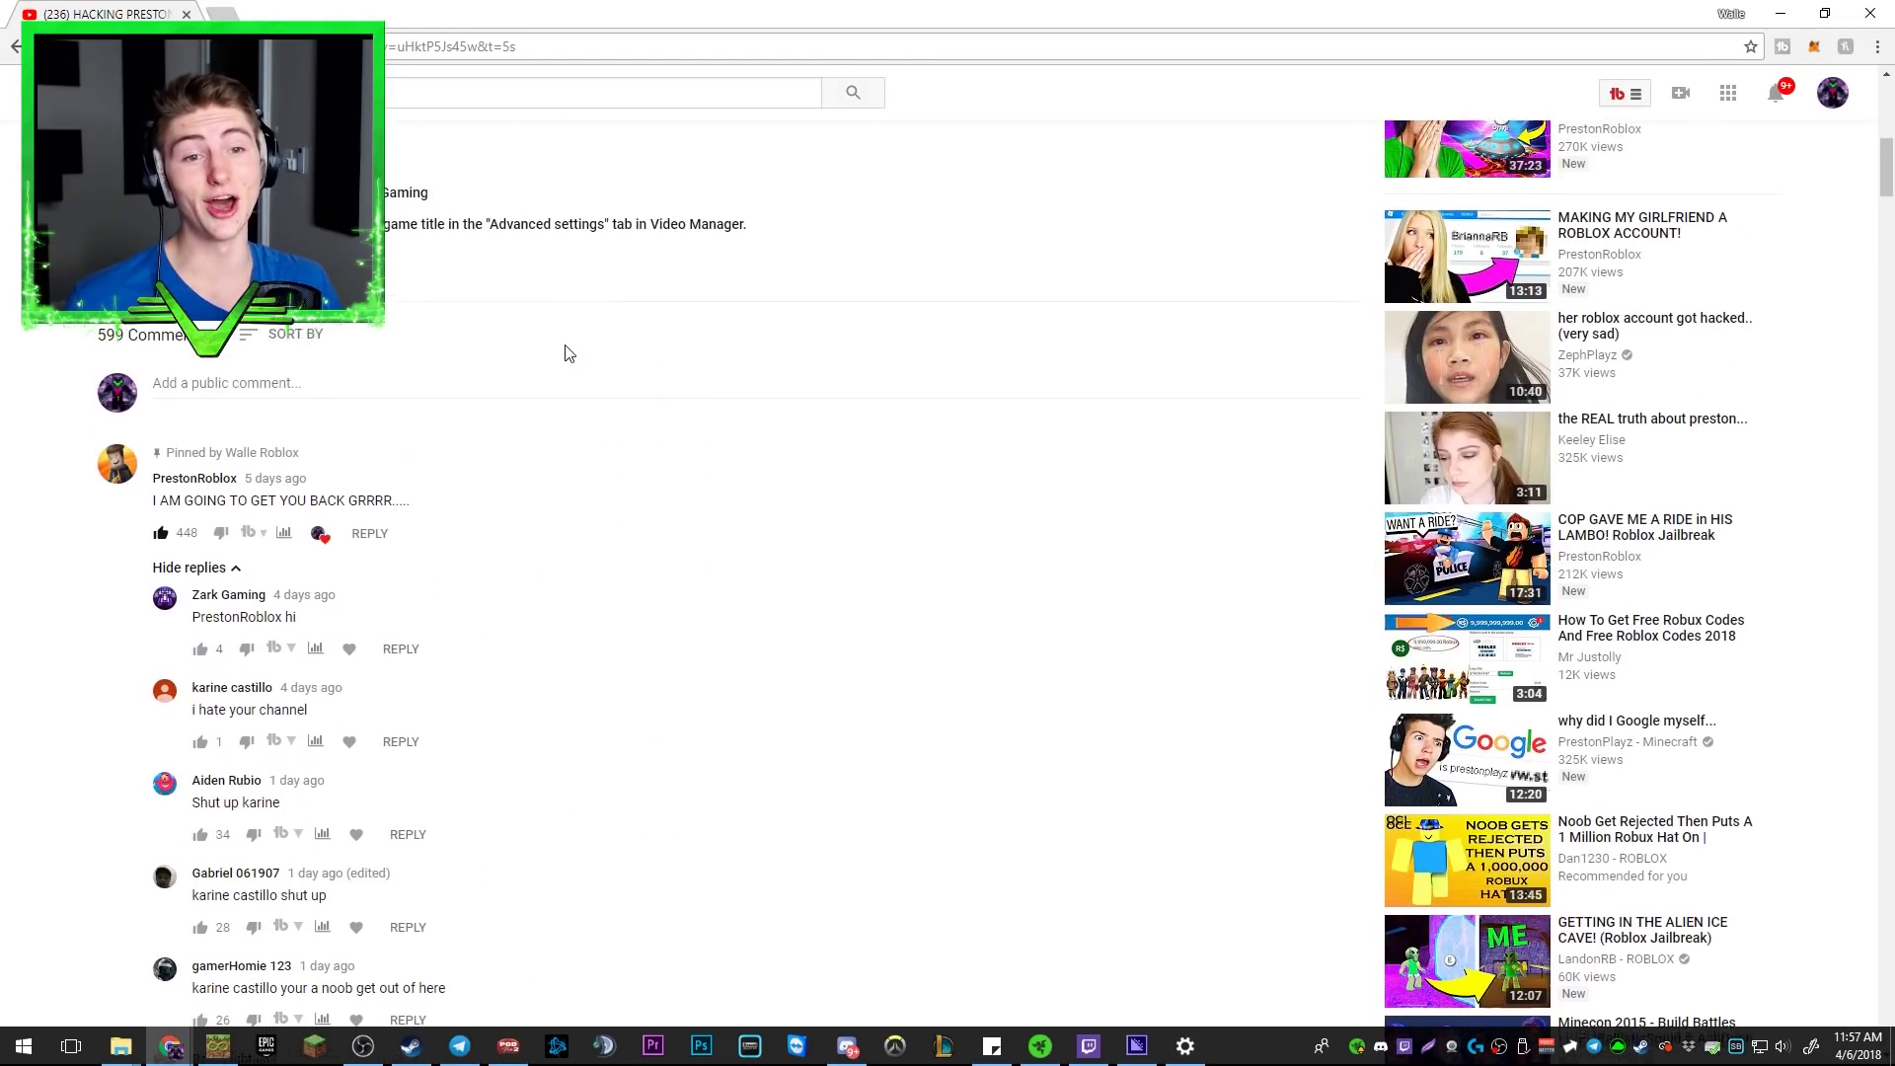
scroll(336, 830, "up", 5)
scroll(268, 634, "down", 4)
scroll(449, 563, "down", 1)
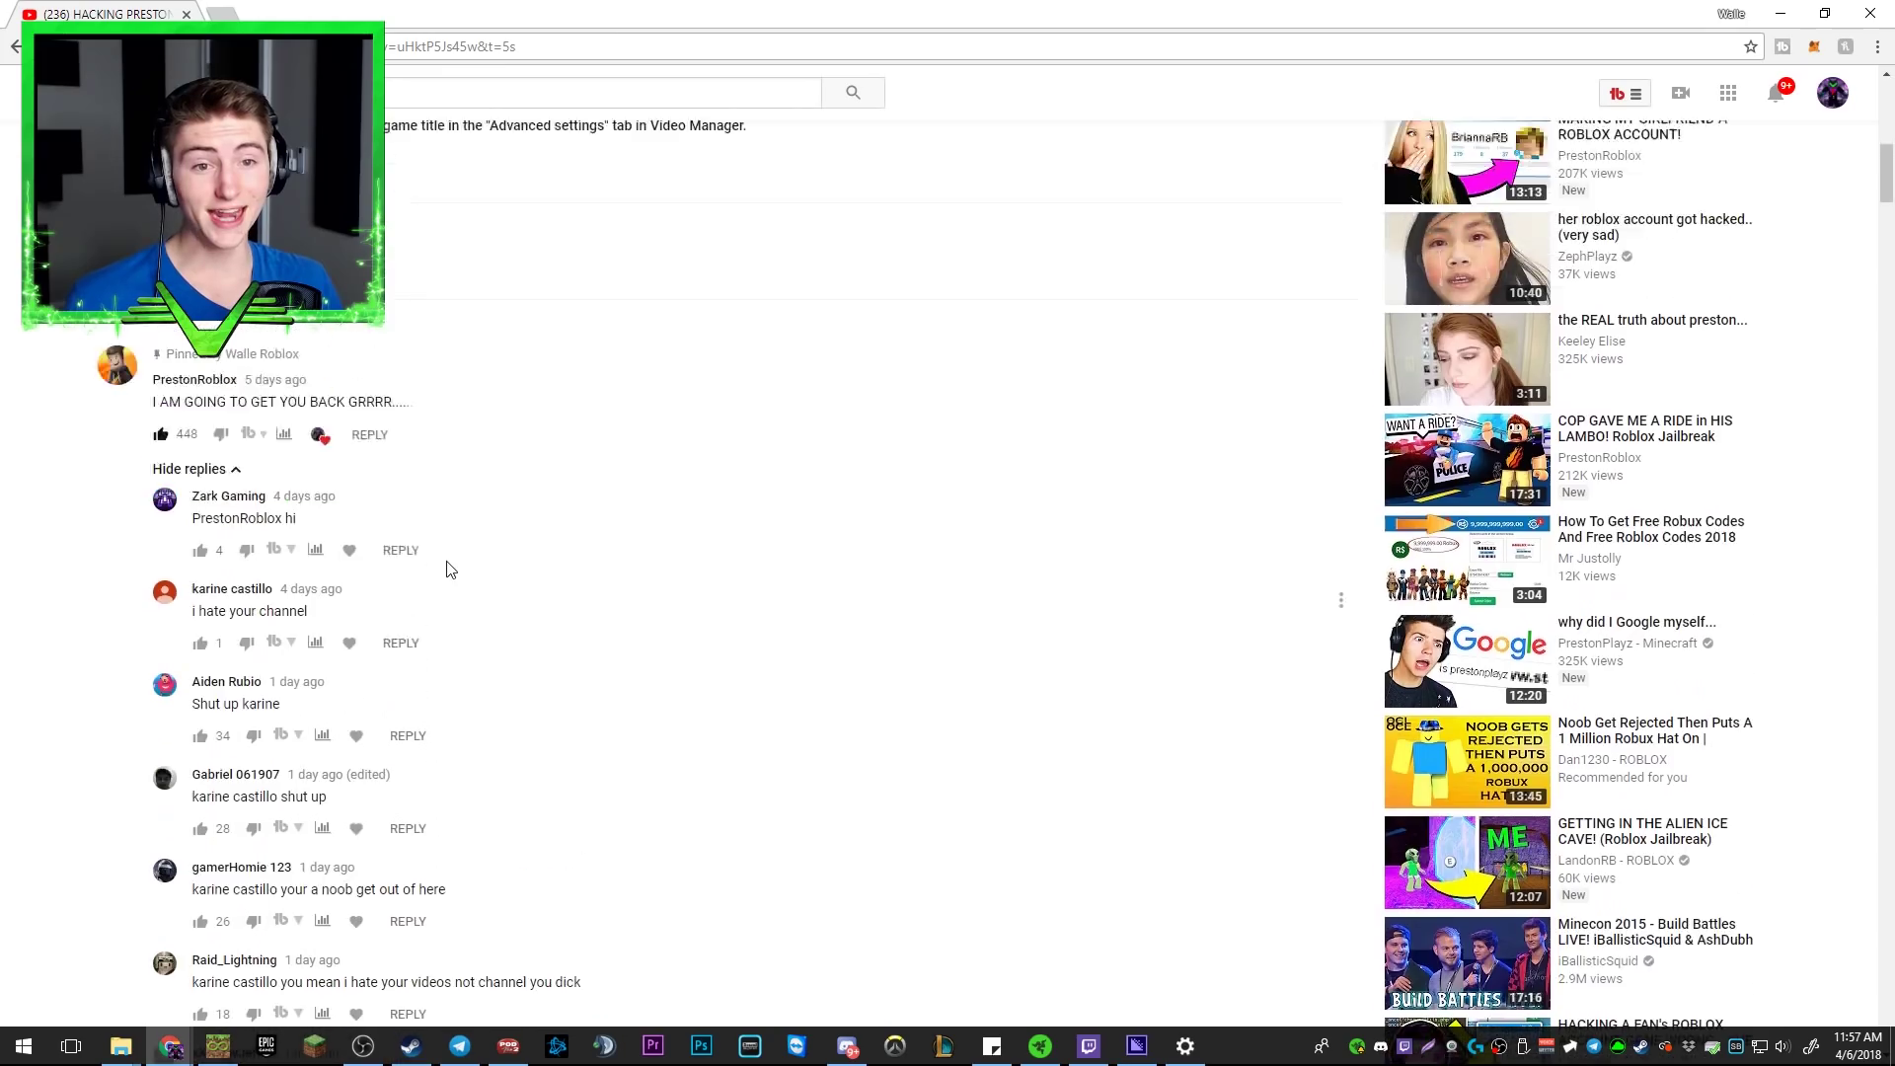
scroll(452, 565, "up", 1)
scroll(276, 560, "down", 1)
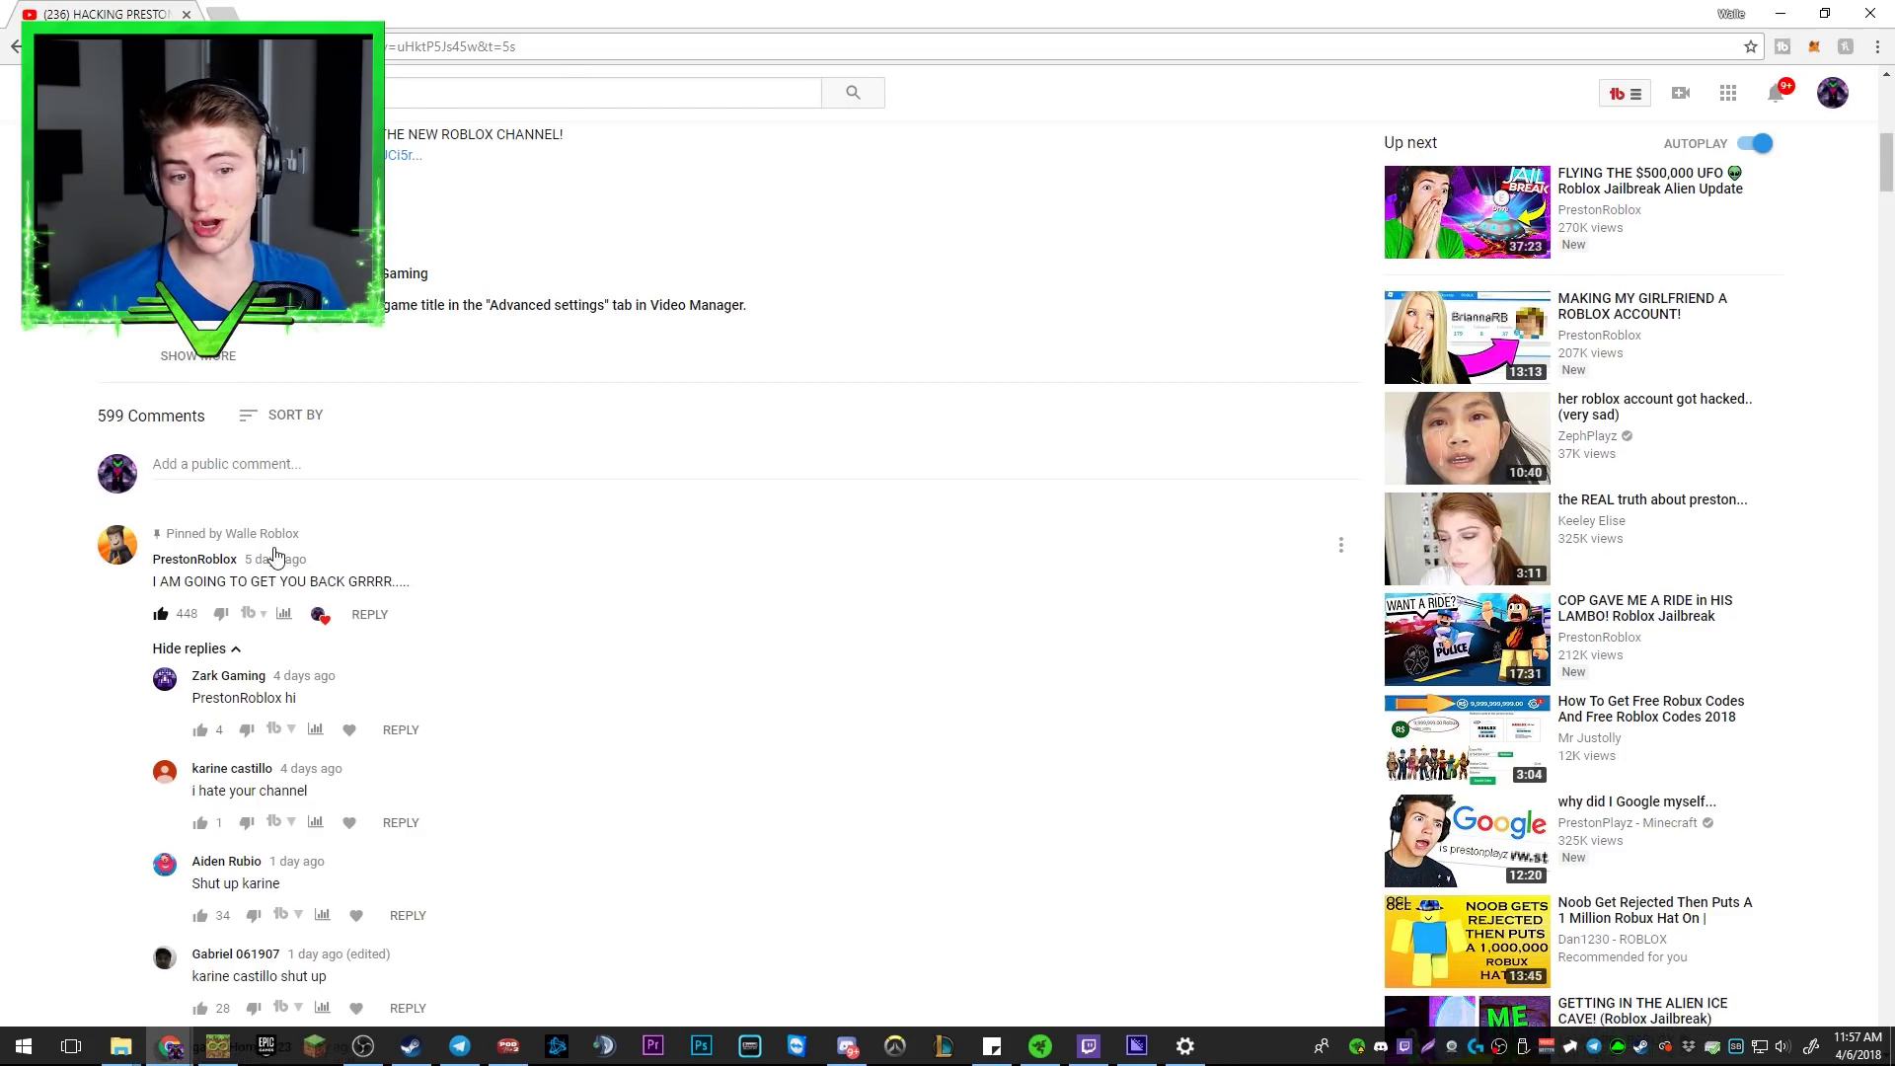
Collapse the pinned replies, expand and collapse the fake-password thread, then go to Creator Studio
left_click(222, 560)
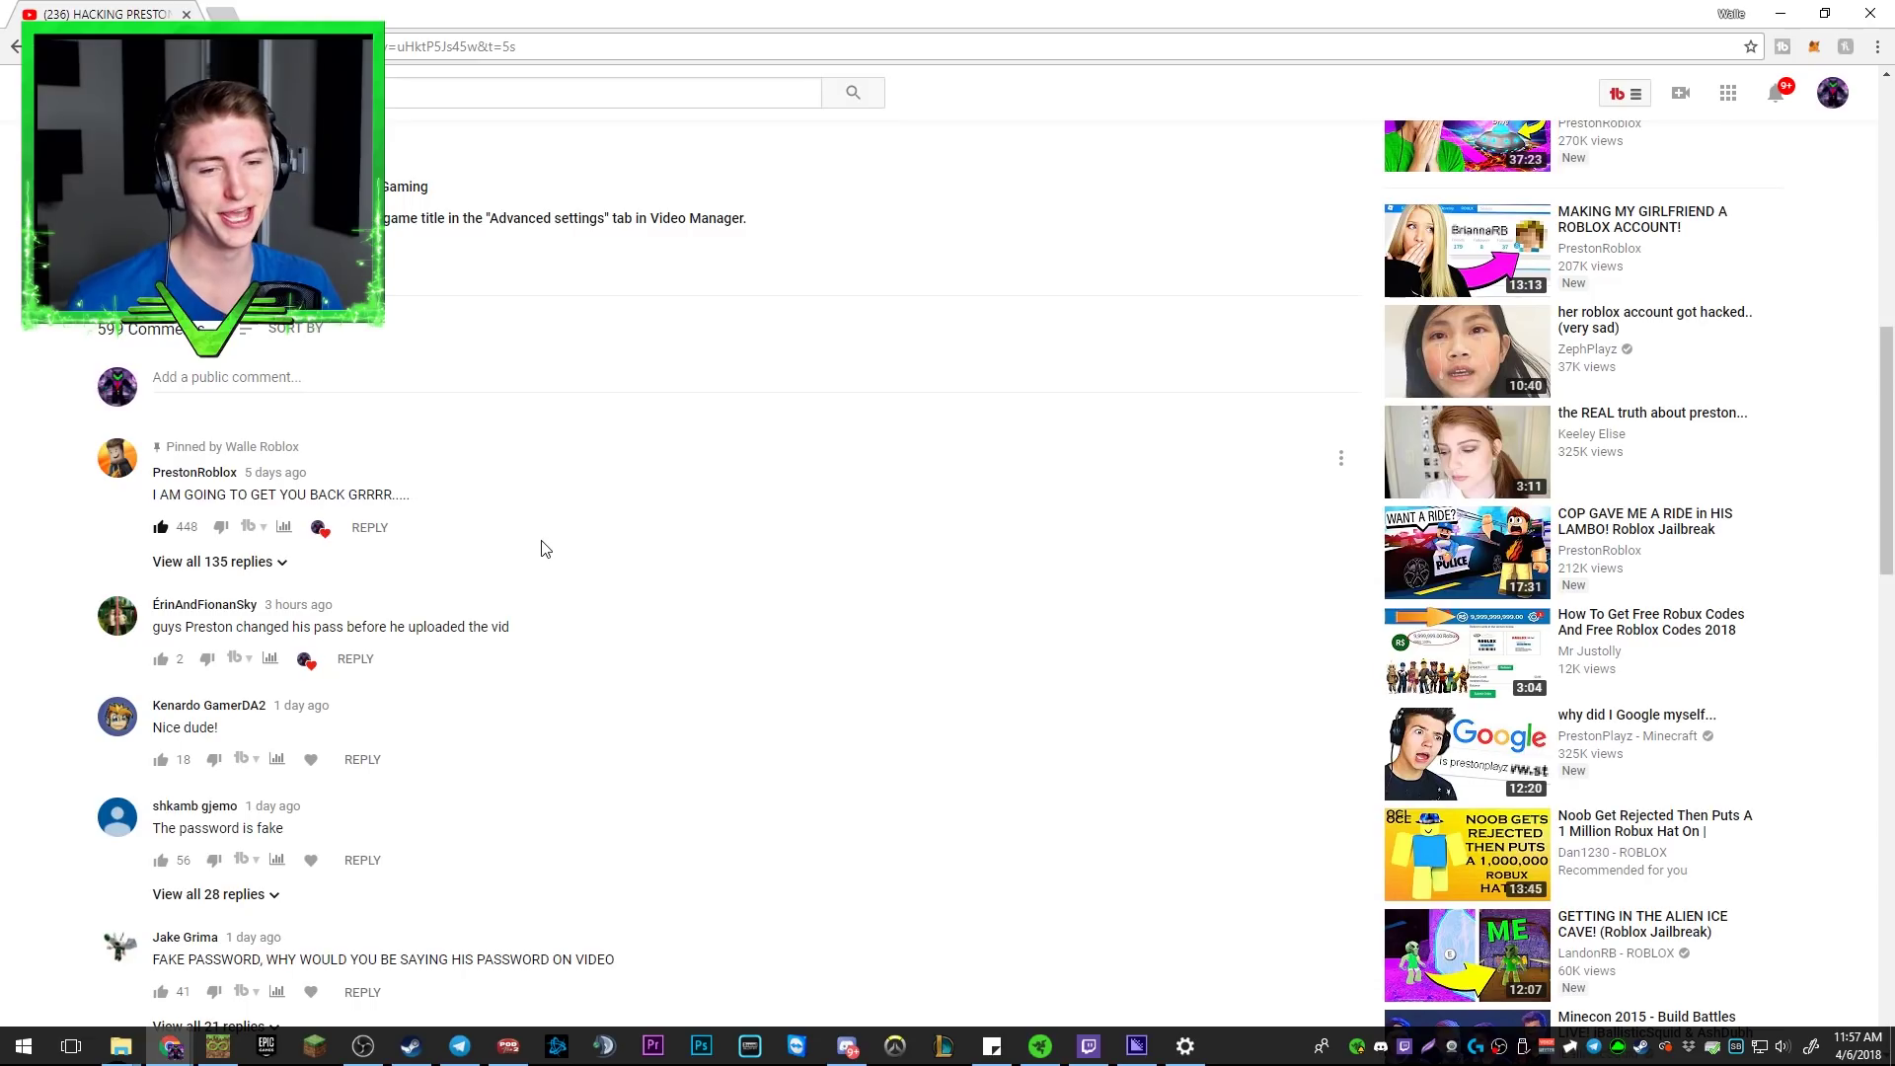
scroll(556, 497, "down", 1)
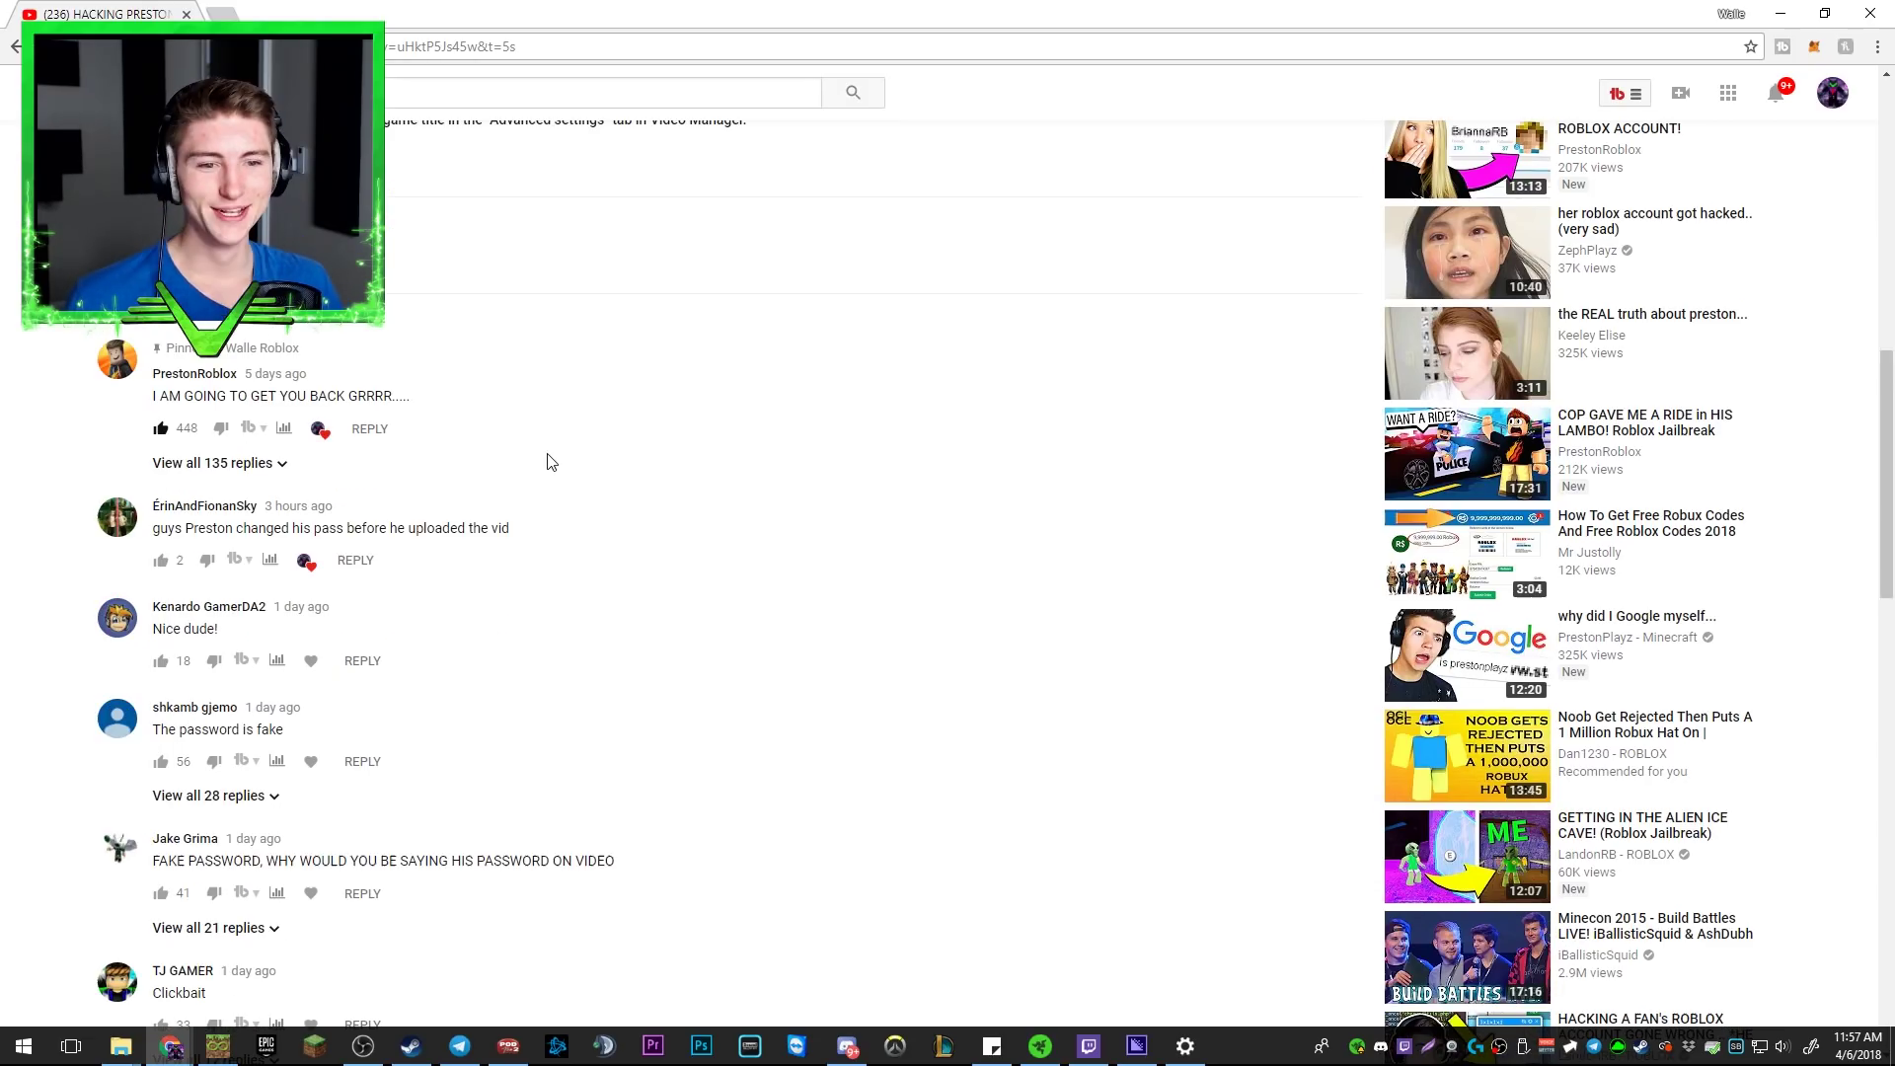
scroll(516, 385, "down", 3)
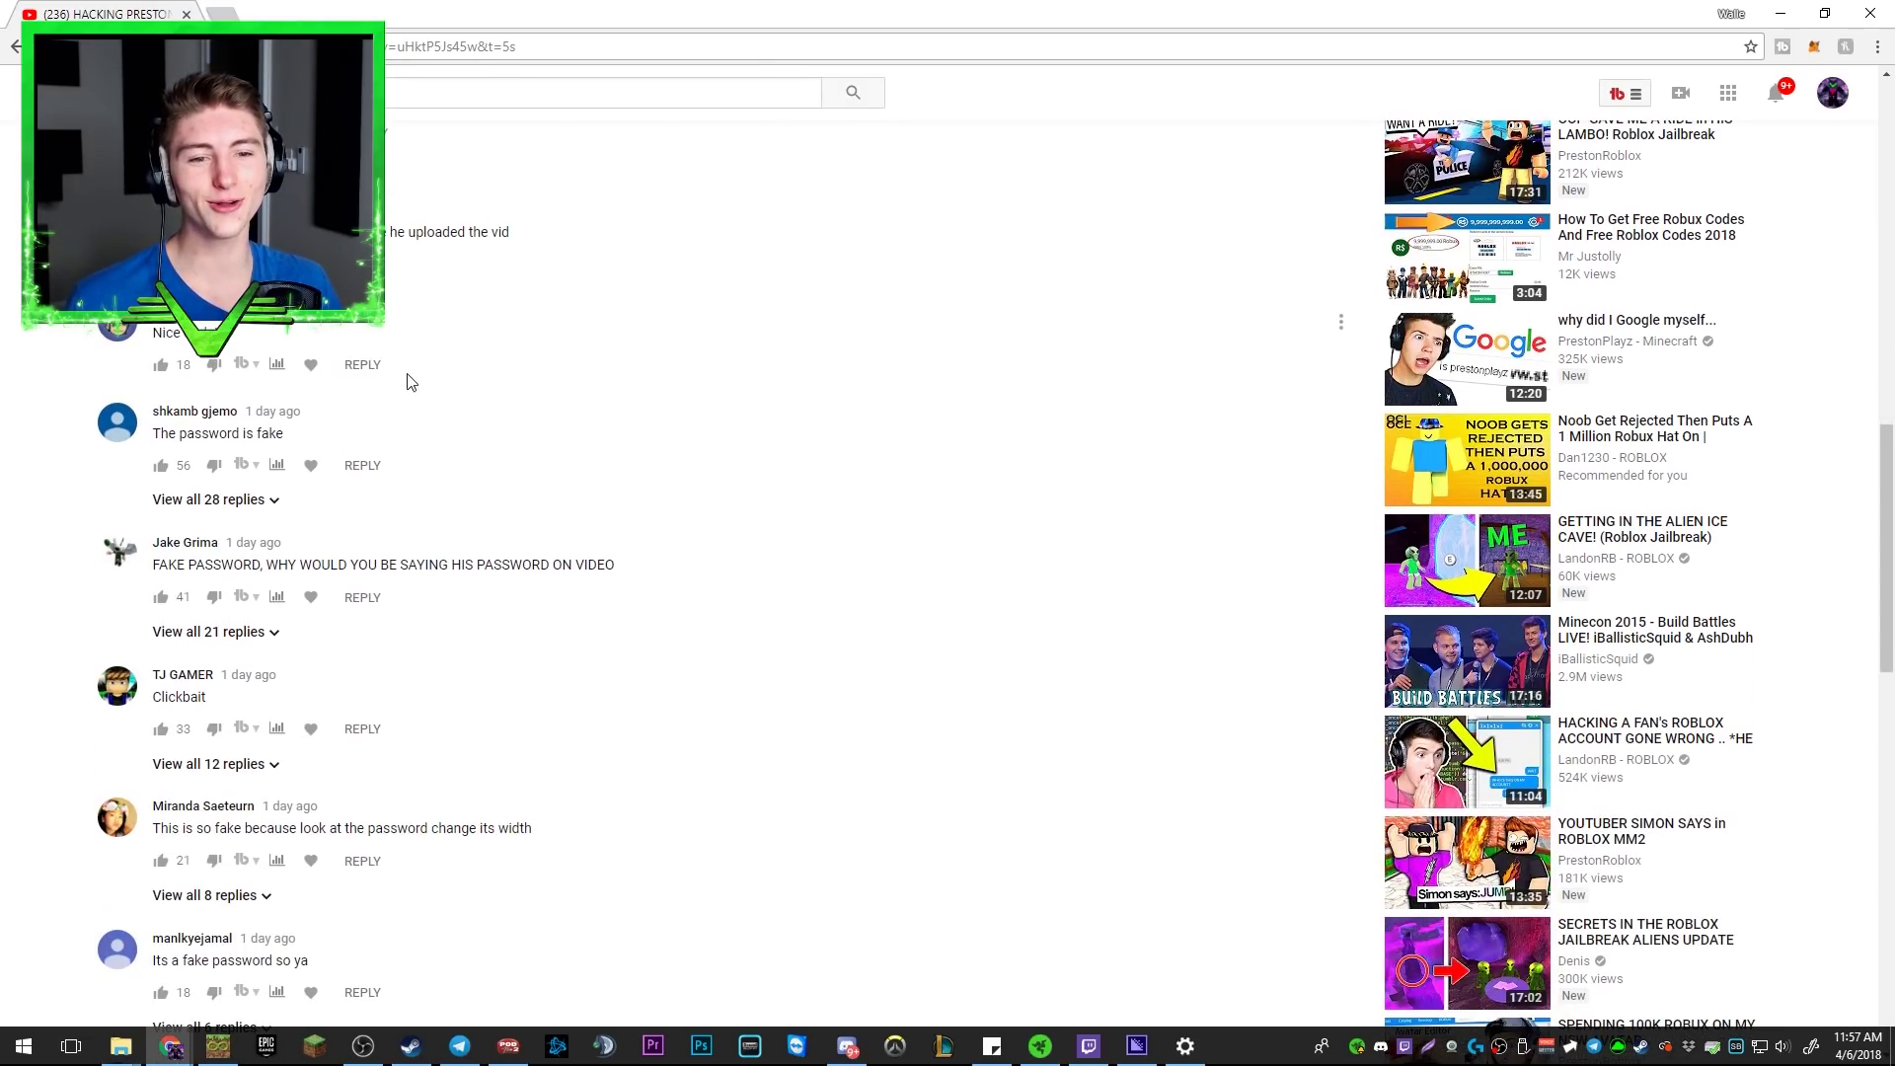
scroll(408, 382, "down", 1)
scroll(300, 394, "up", 1)
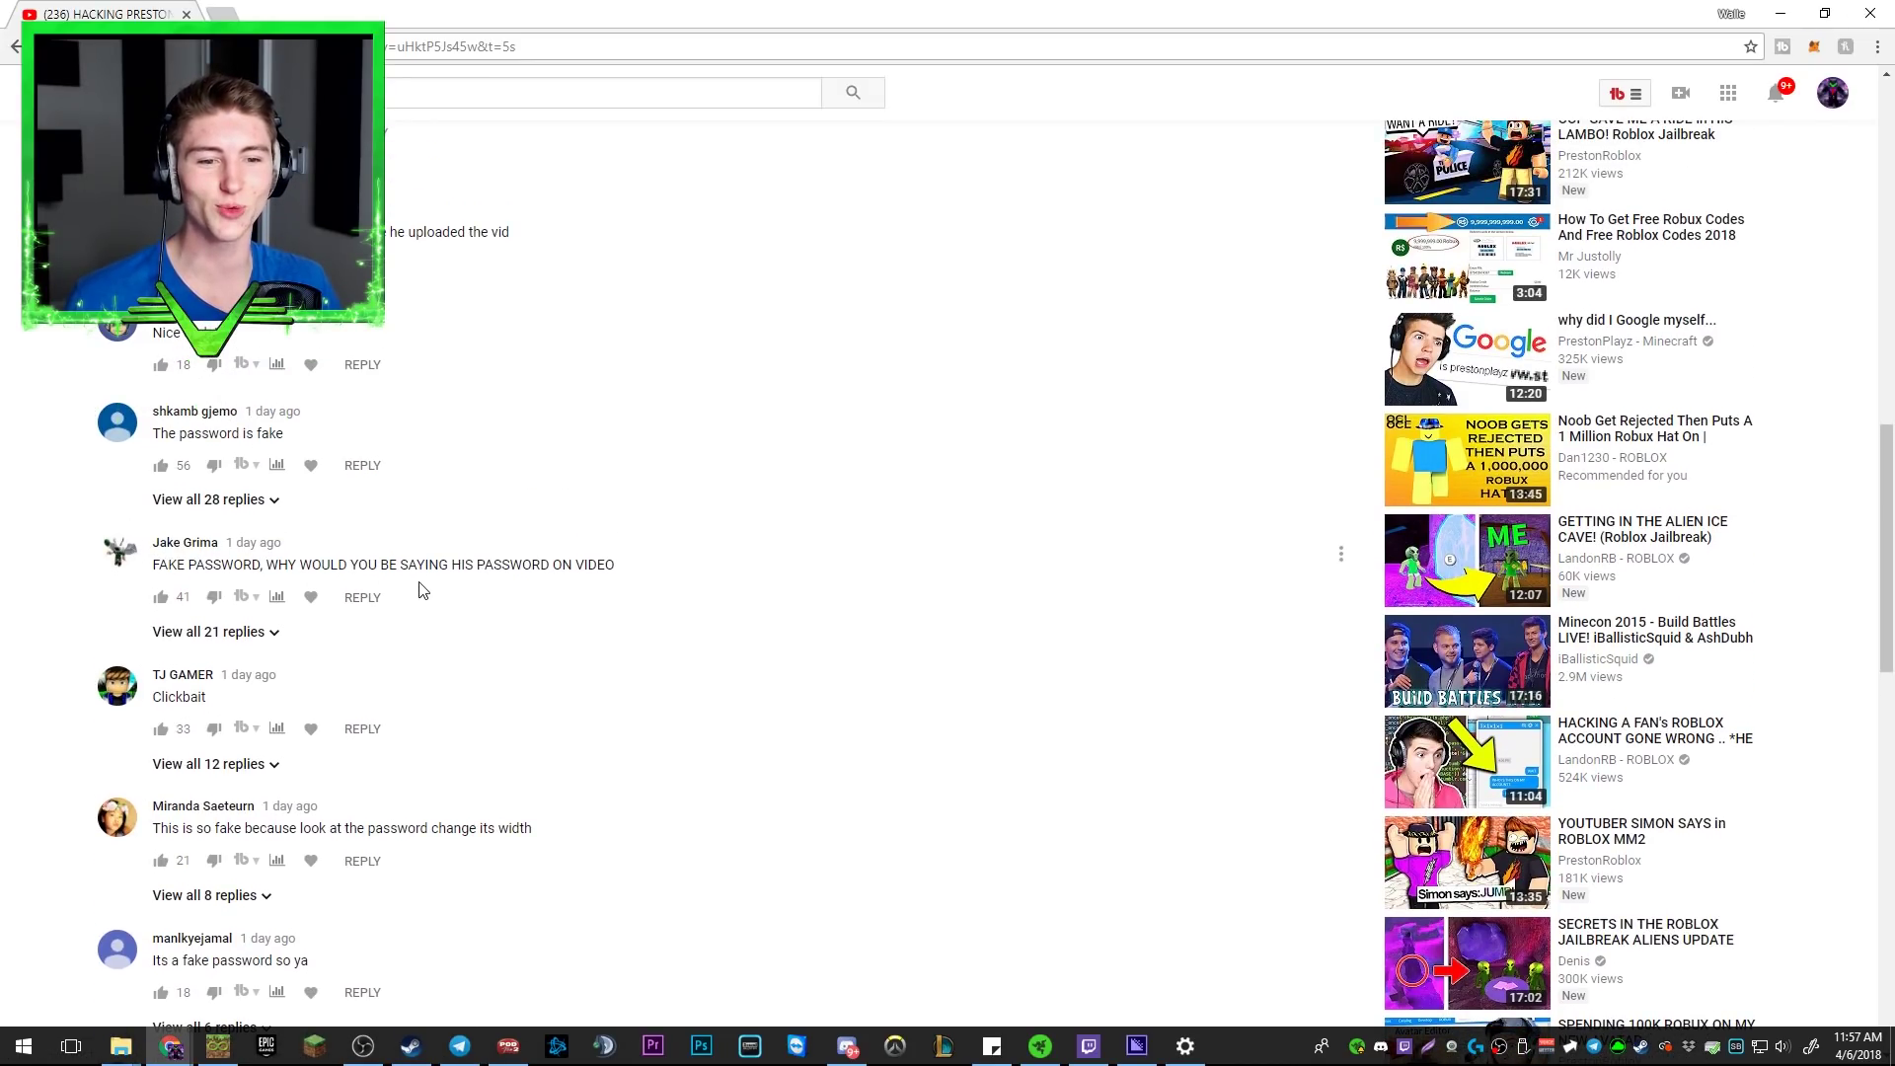
scroll(489, 571, "down", 1)
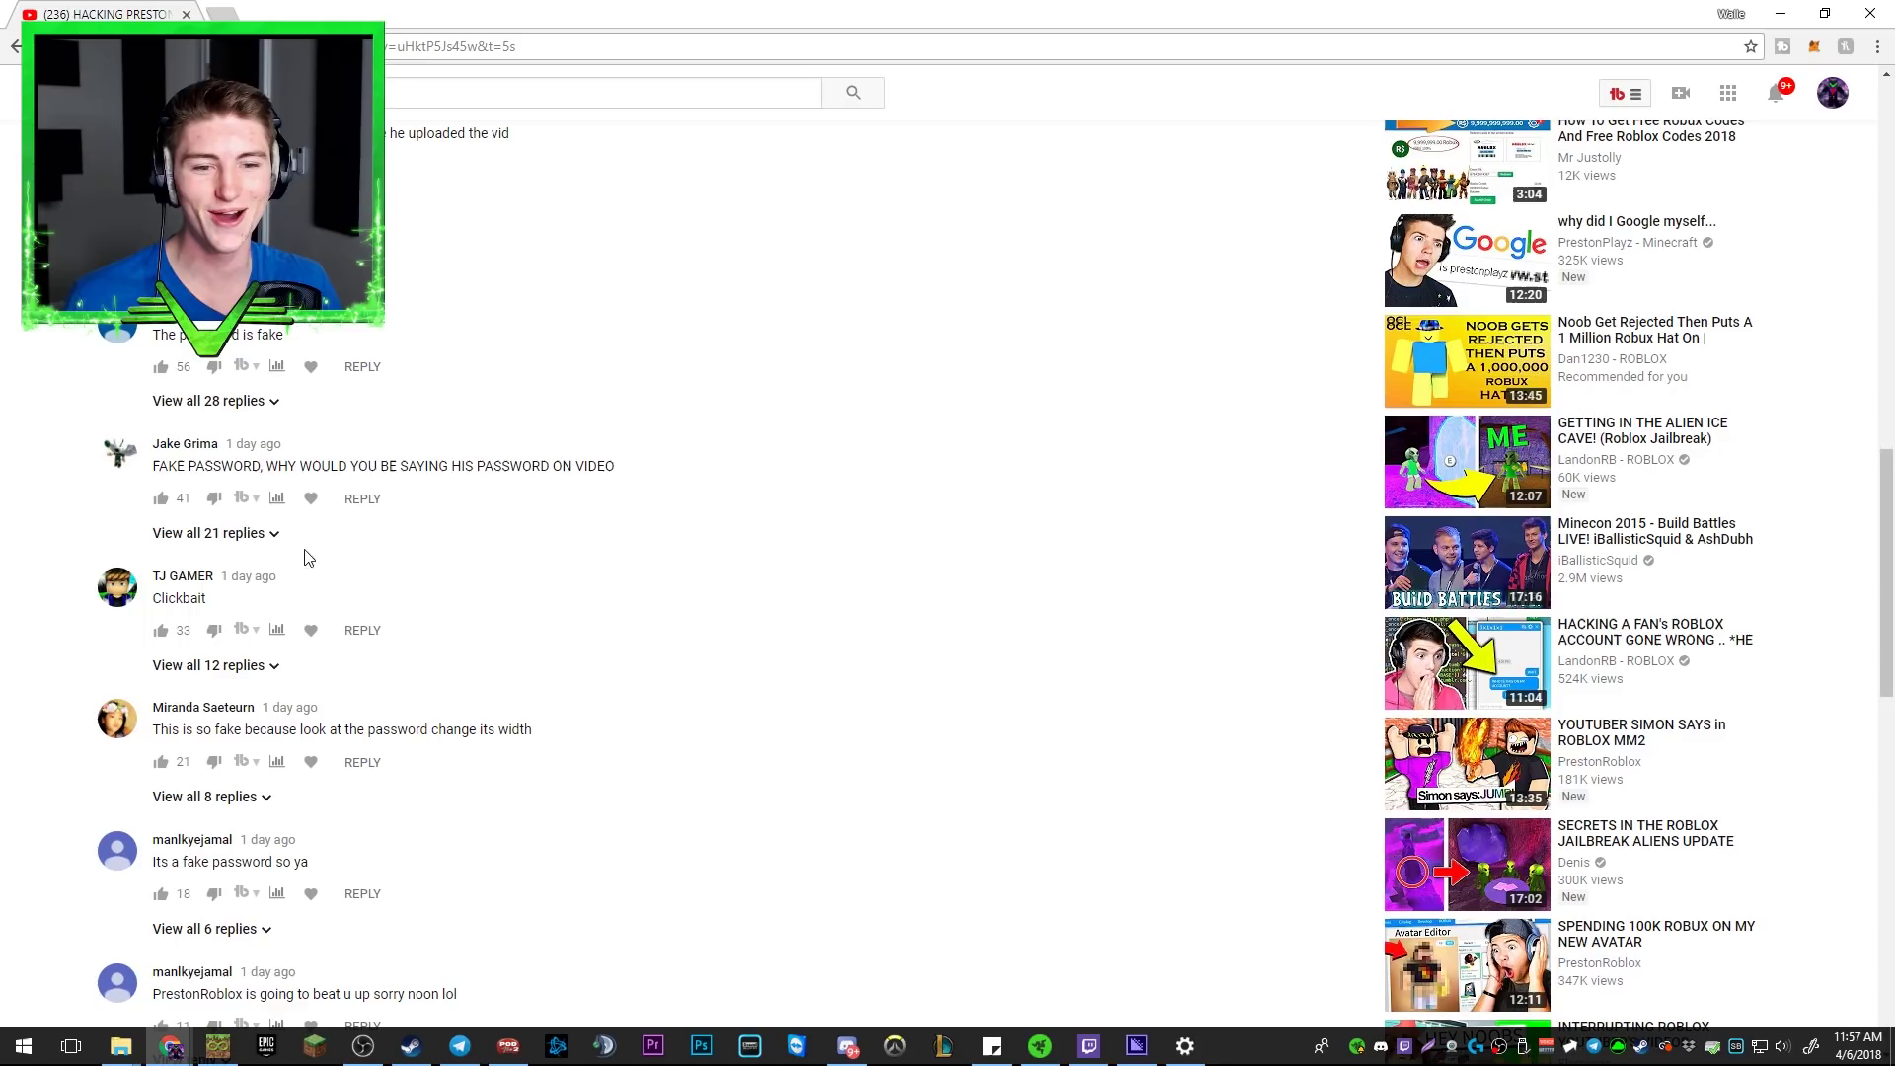
left_click(225, 533)
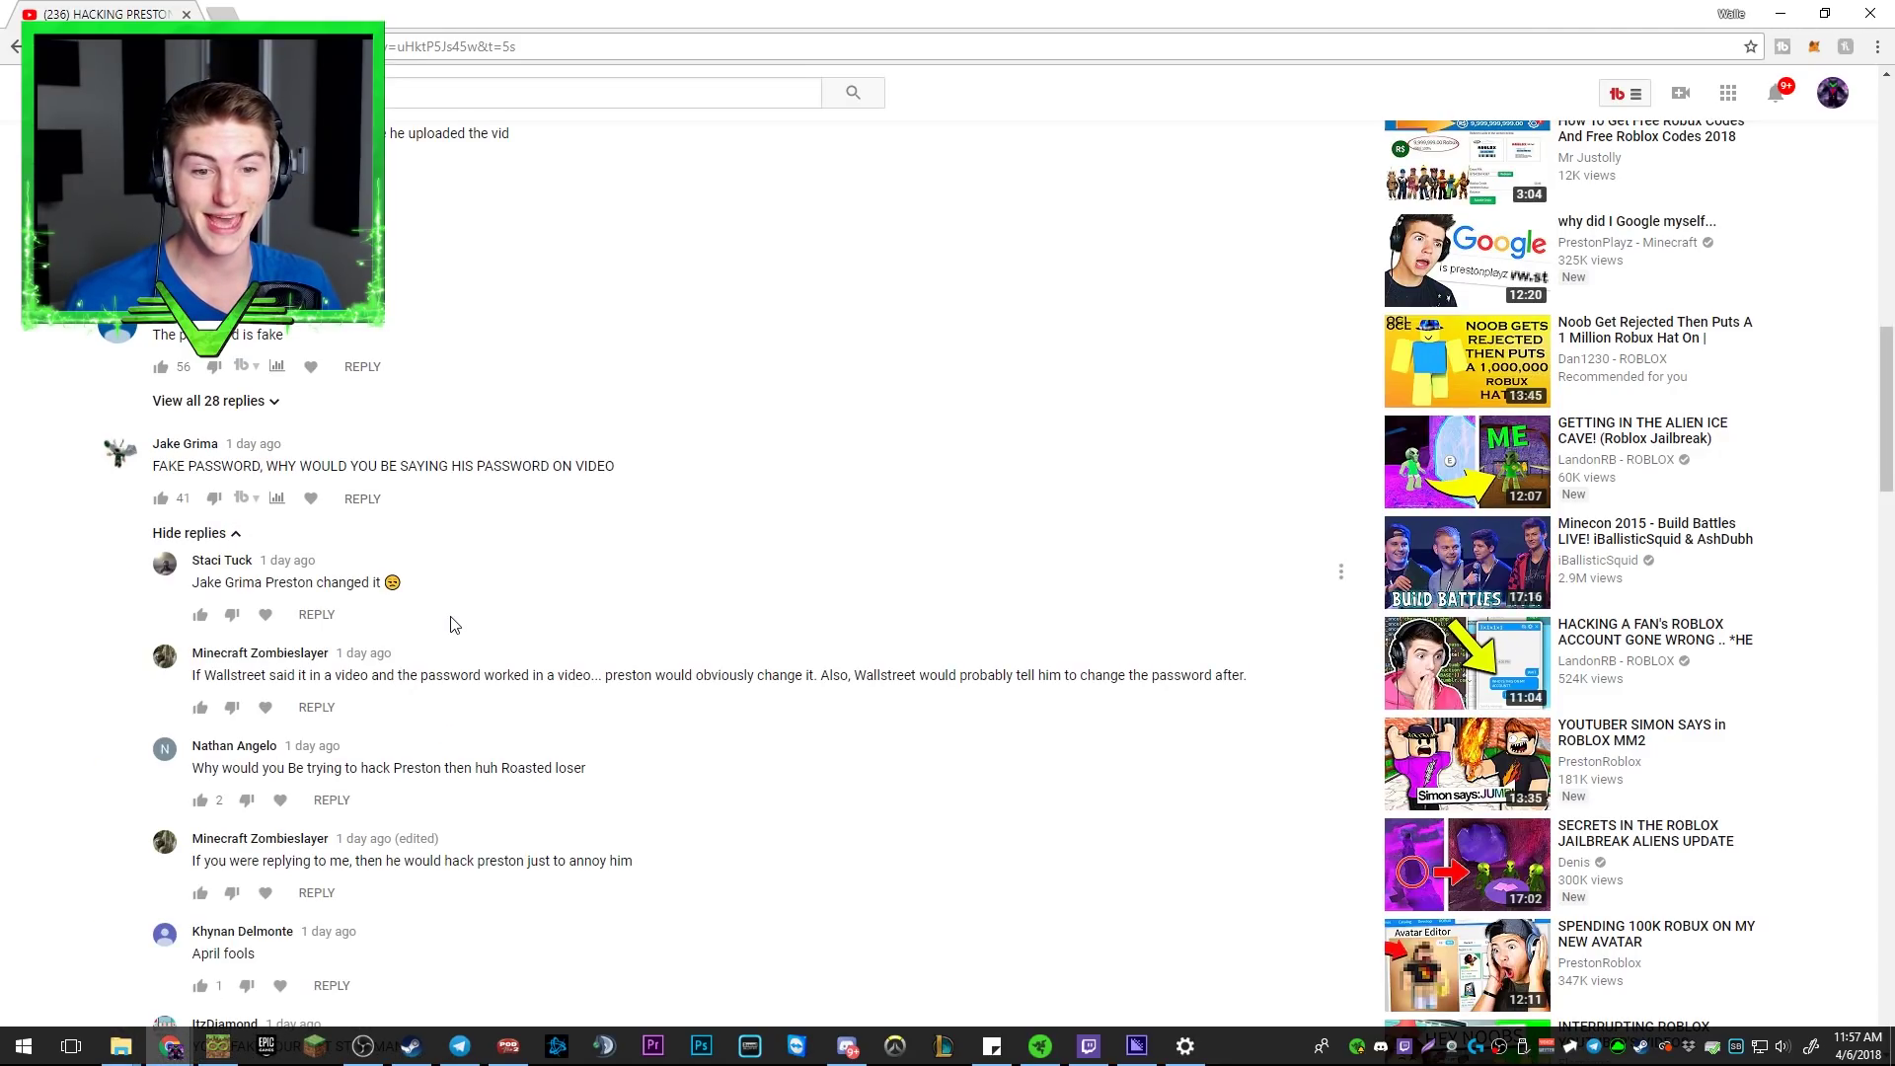
scroll(452, 621, "down", 2)
scroll(242, 504, "up", 1)
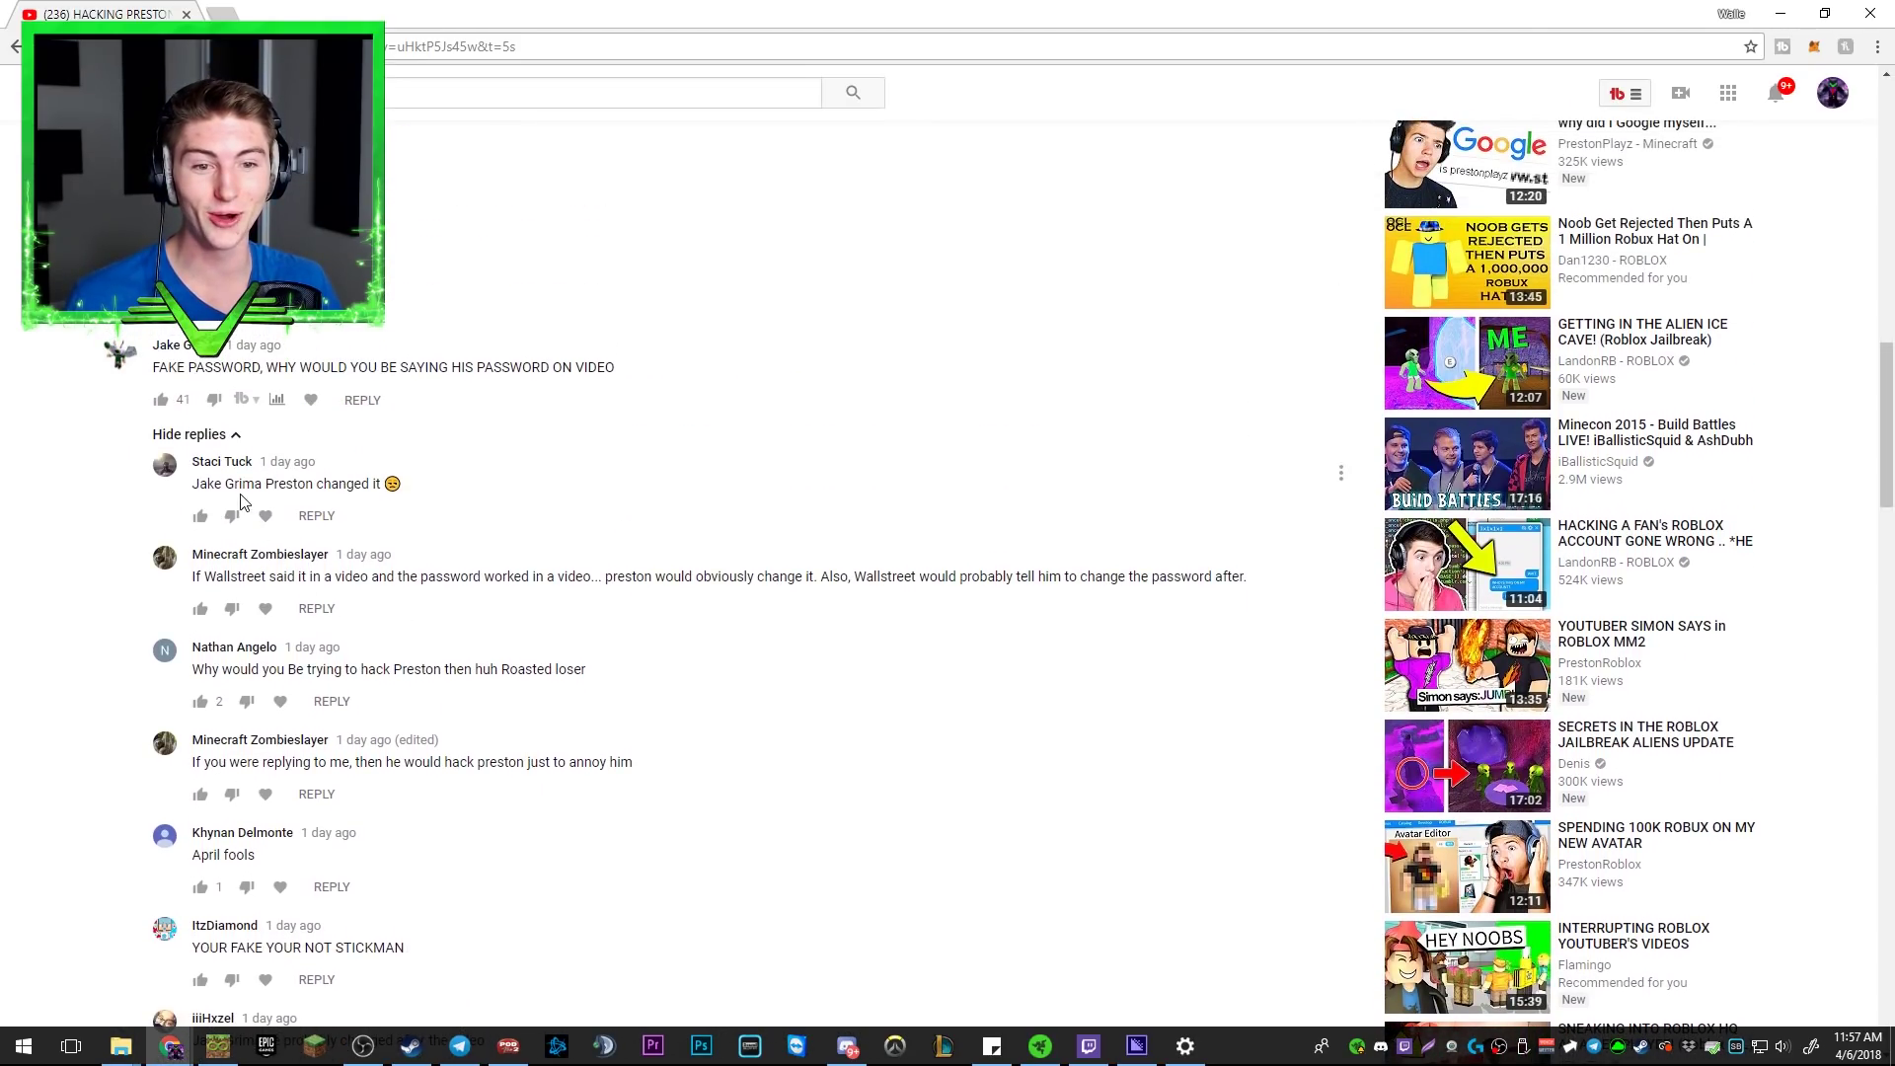
left_click(215, 436)
scroll(525, 420, "down", 2)
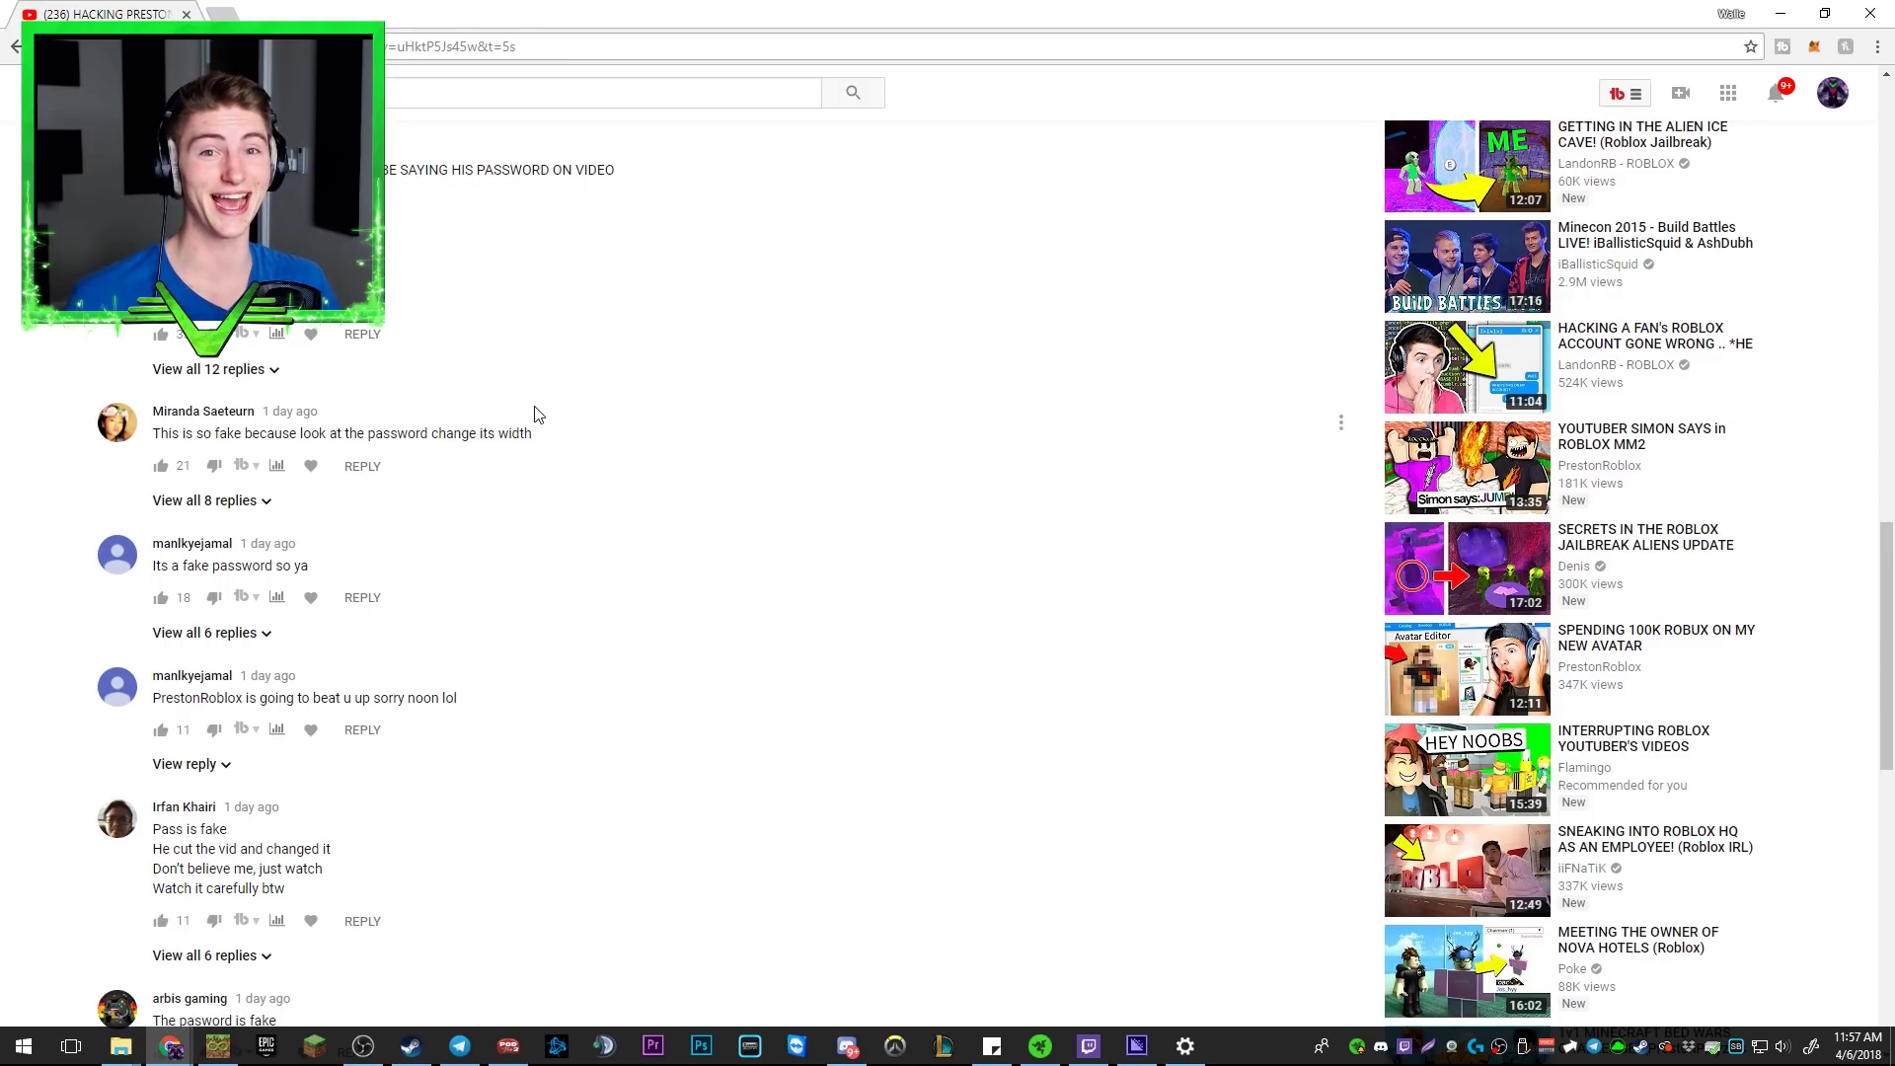
scroll(534, 415, "down", 1)
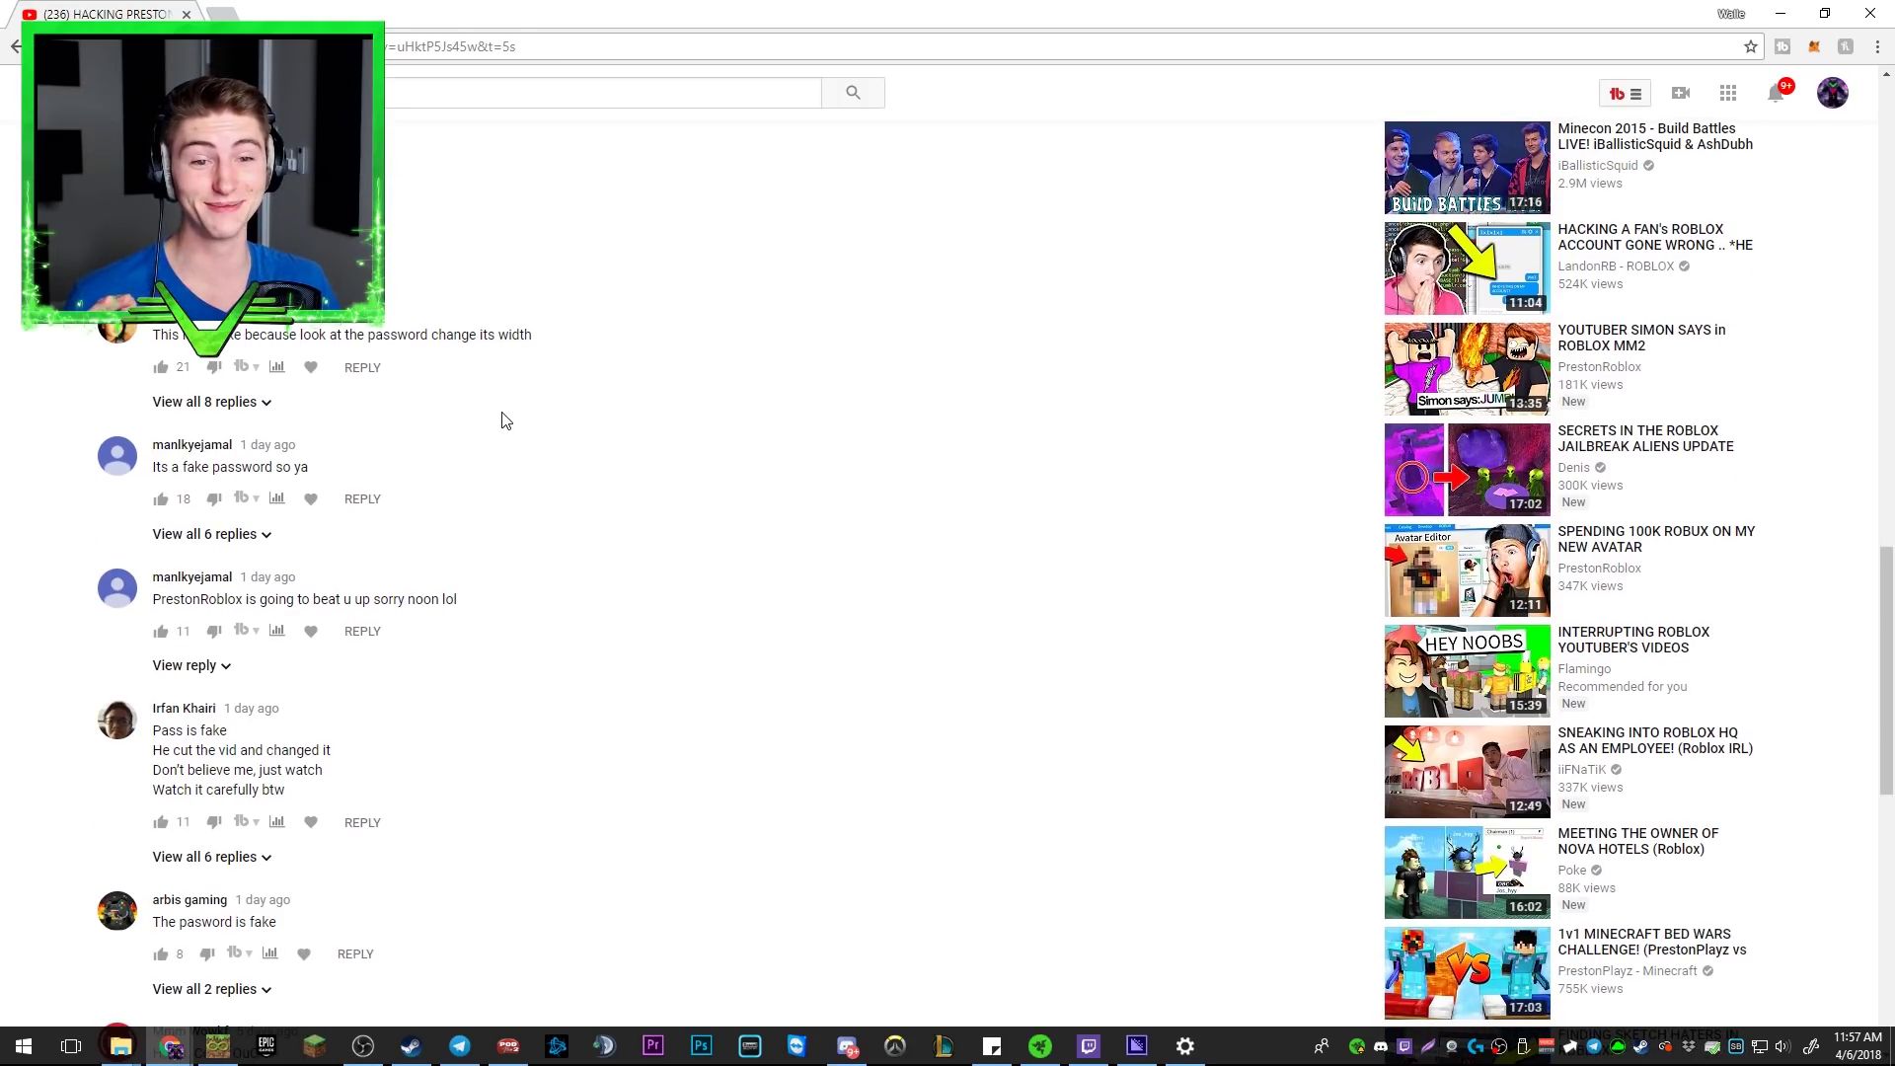
scroll(502, 421, "down", 2)
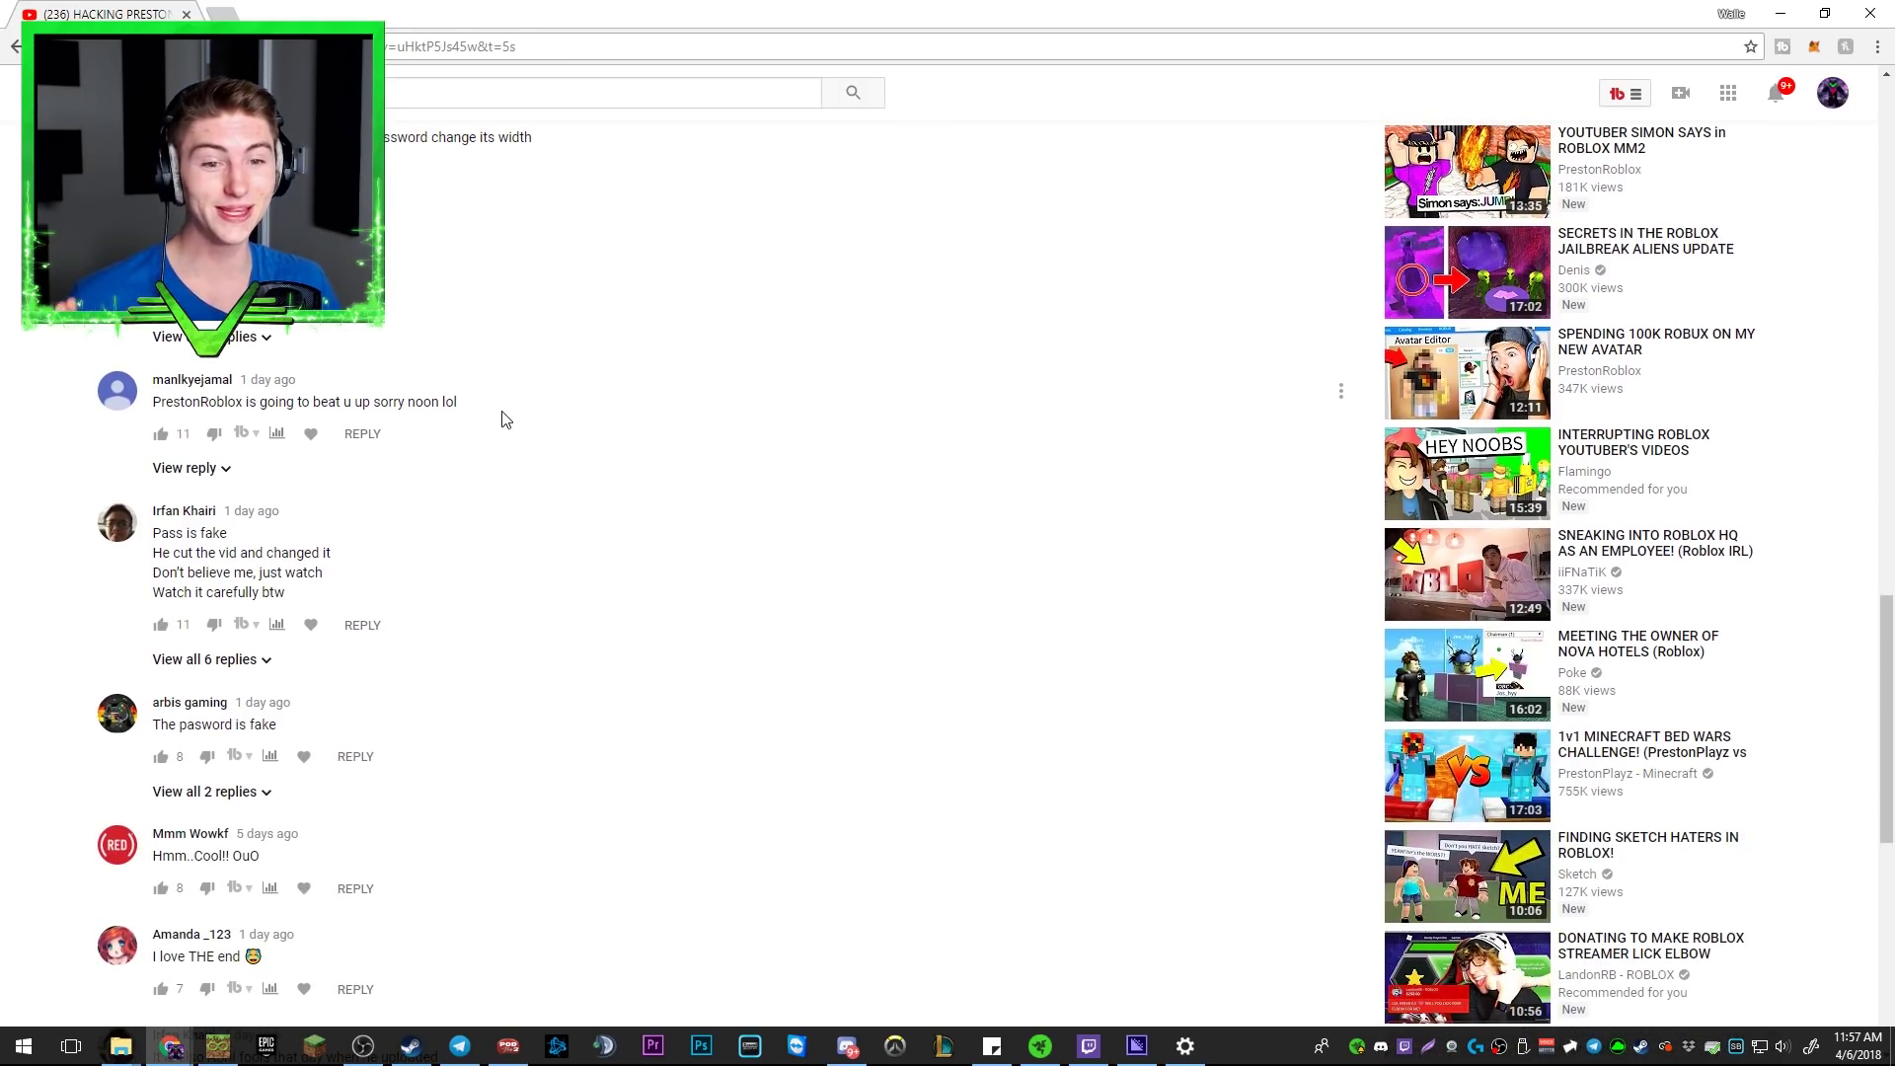
scroll(462, 441, "down", 5)
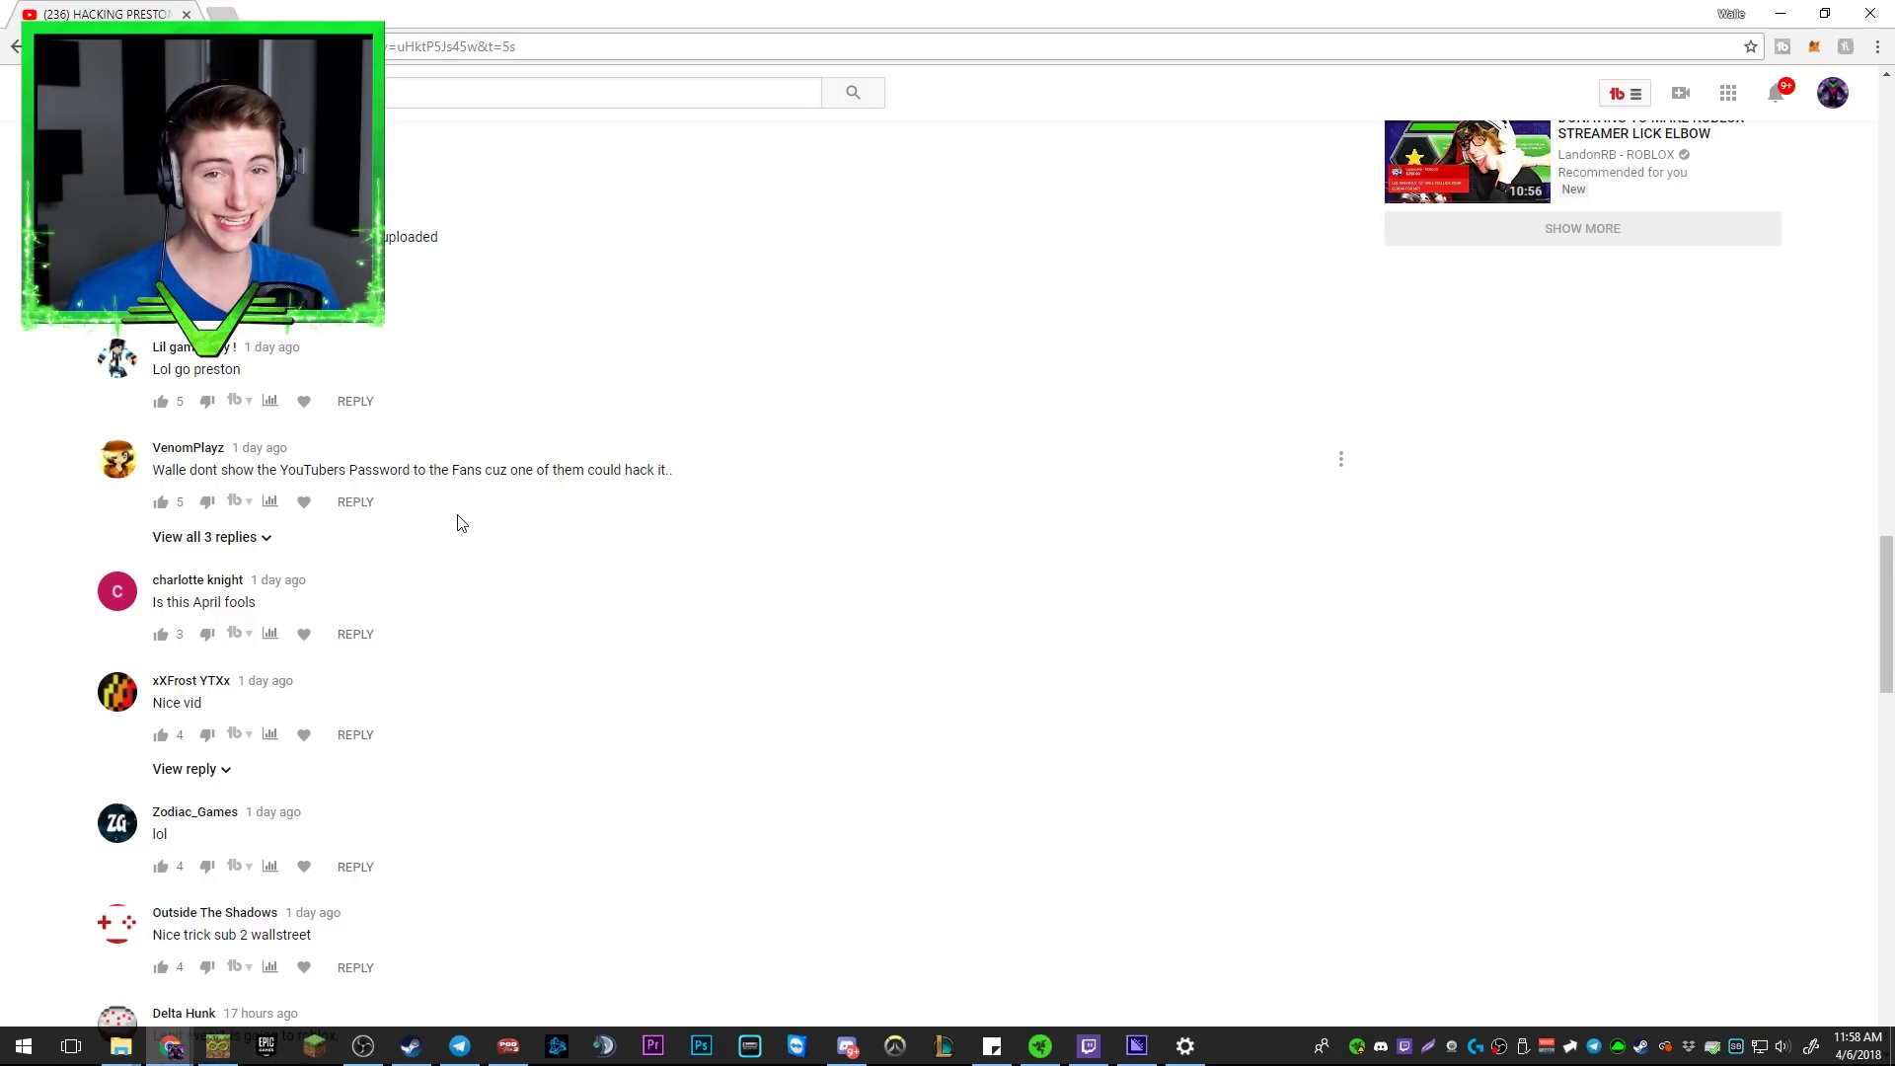
scroll(481, 501, "down", 3)
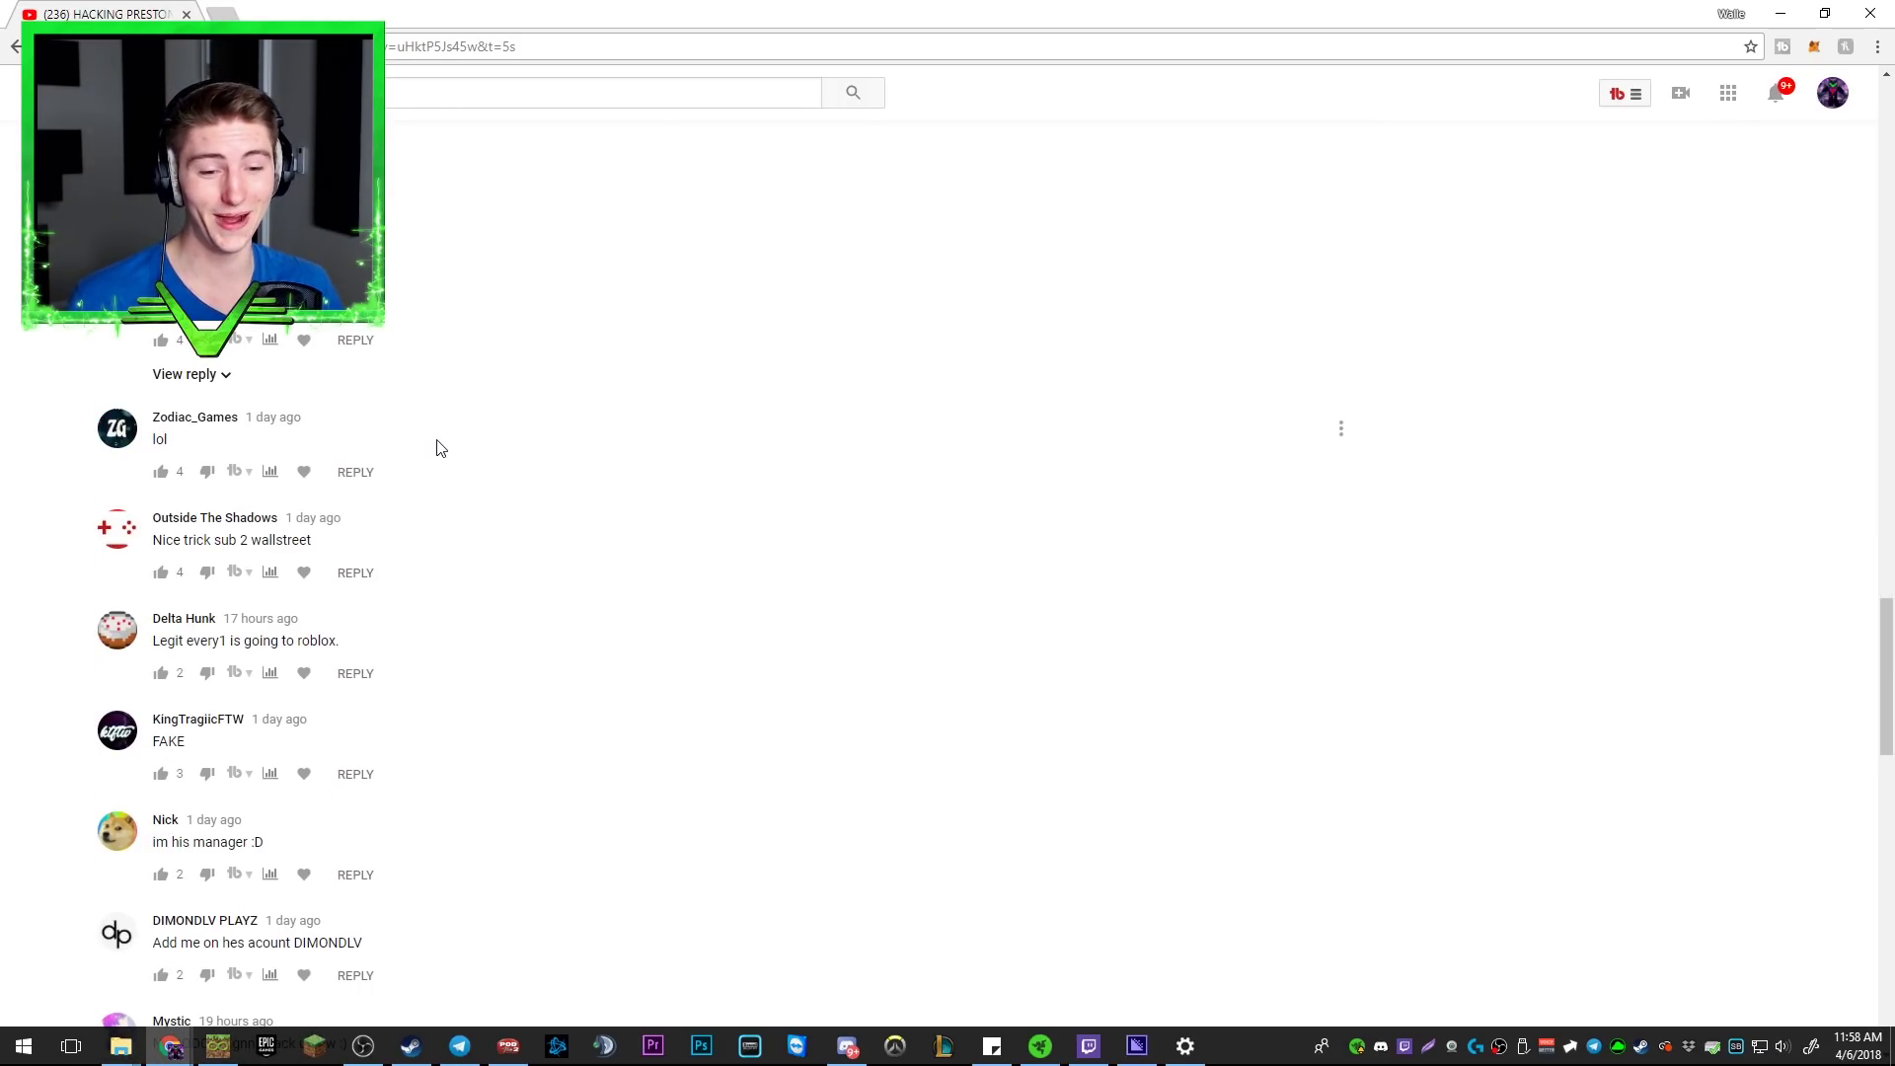
scroll(436, 447, "down", 1)
scroll(444, 439, "down", 2)
scroll(458, 439, "down", 1)
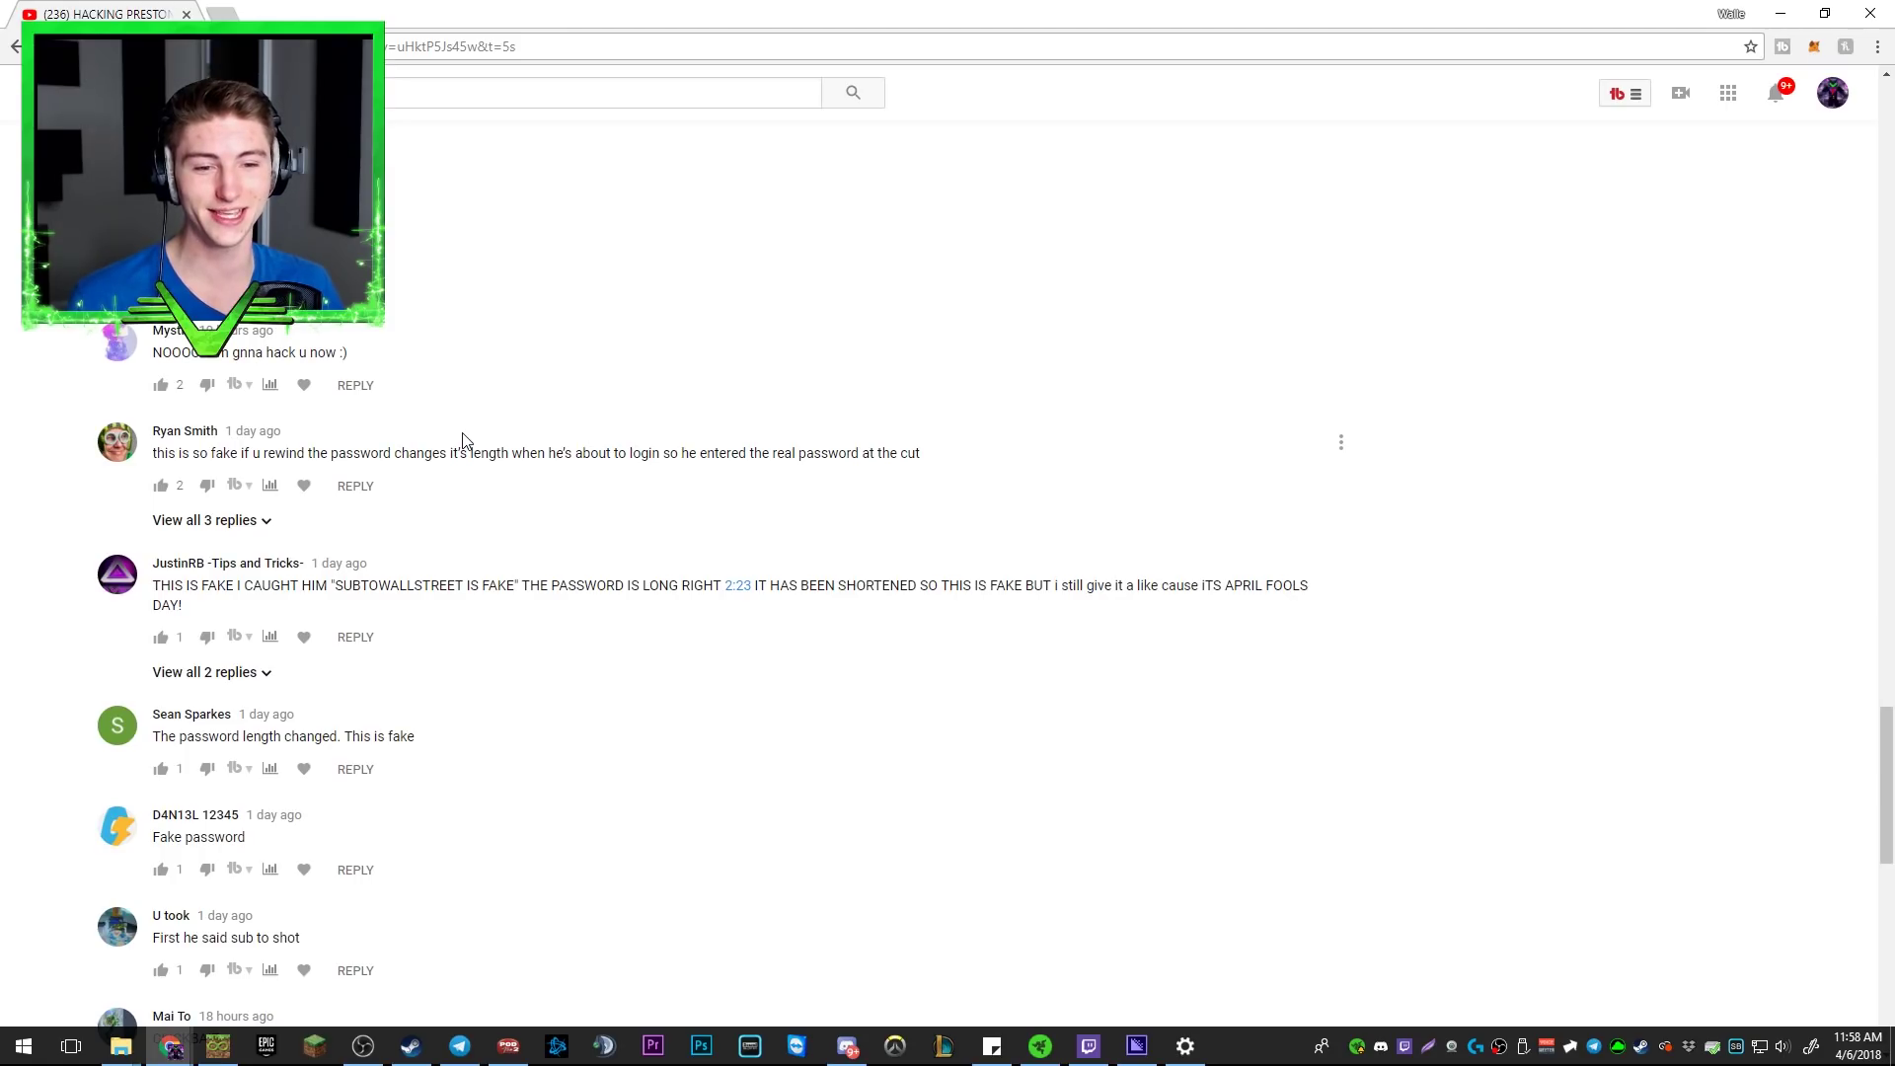
scroll(668, 632, "up", 9)
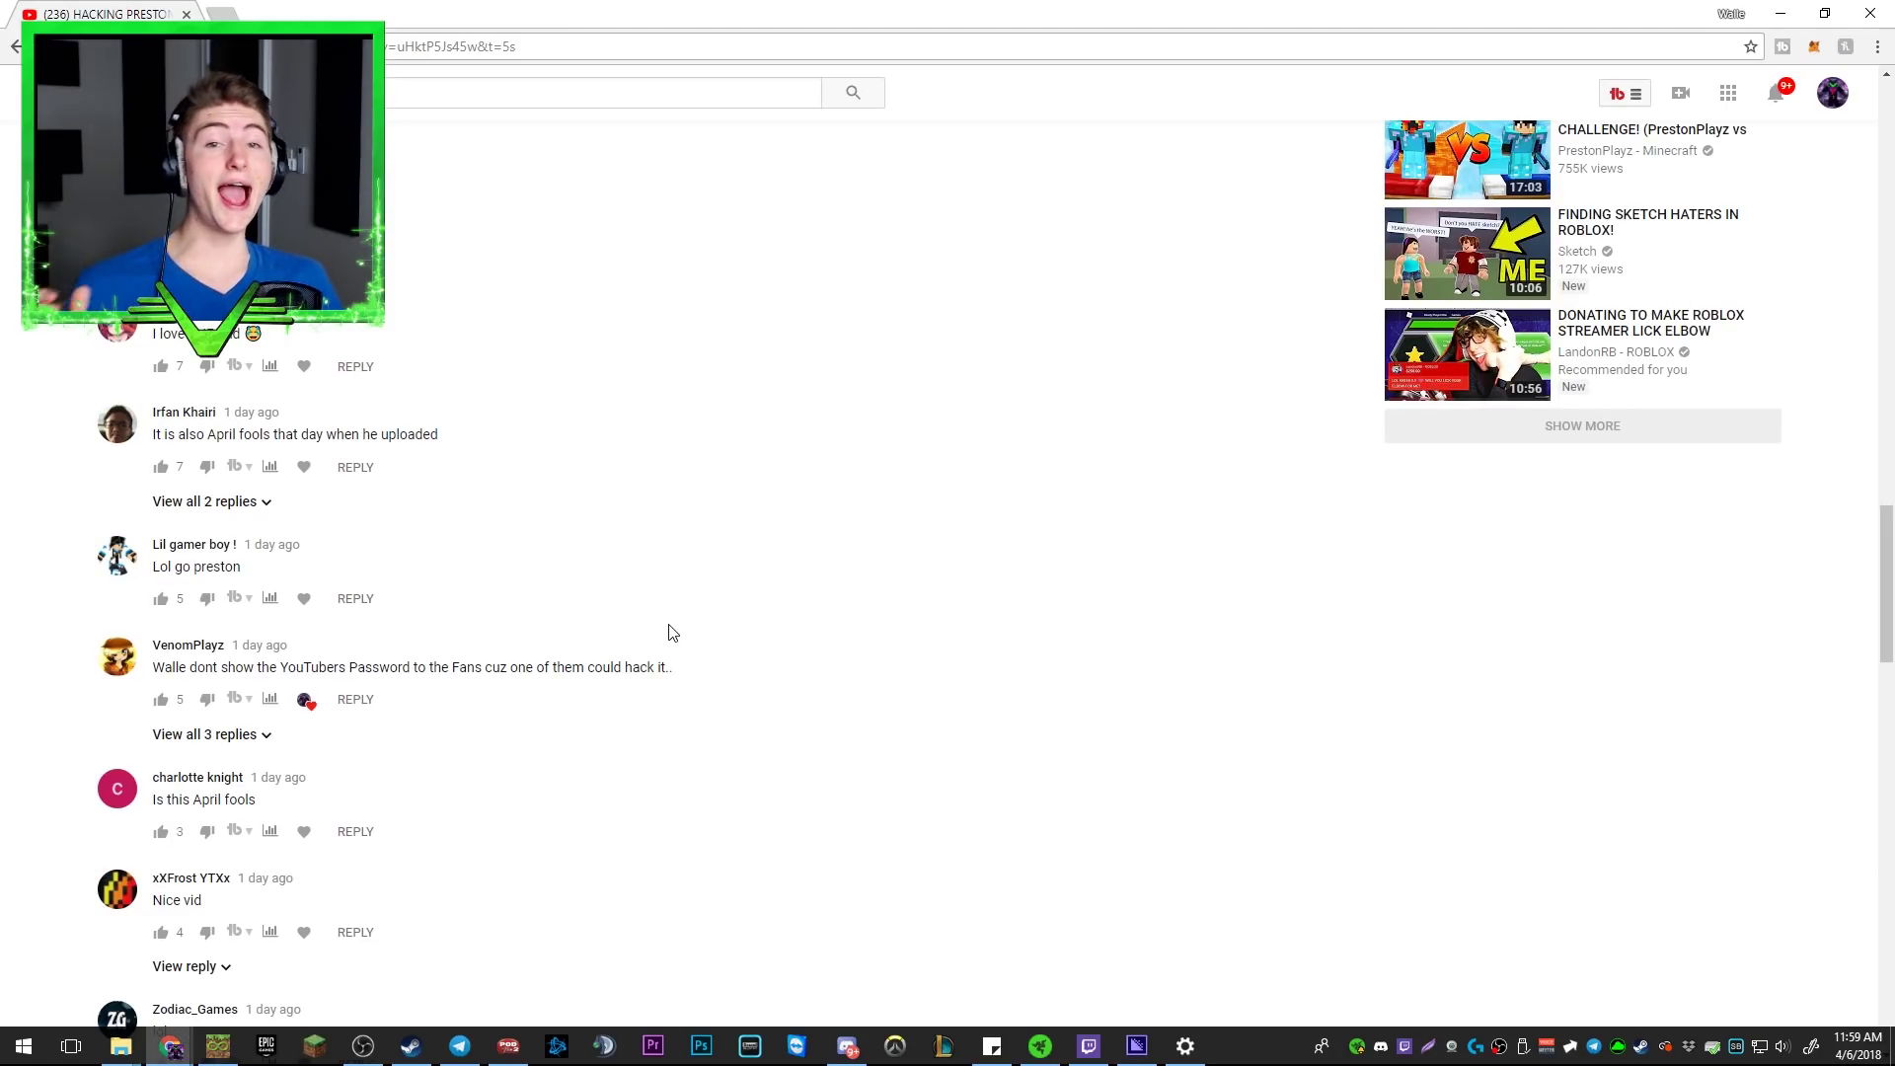
scroll(668, 633, "up", 2)
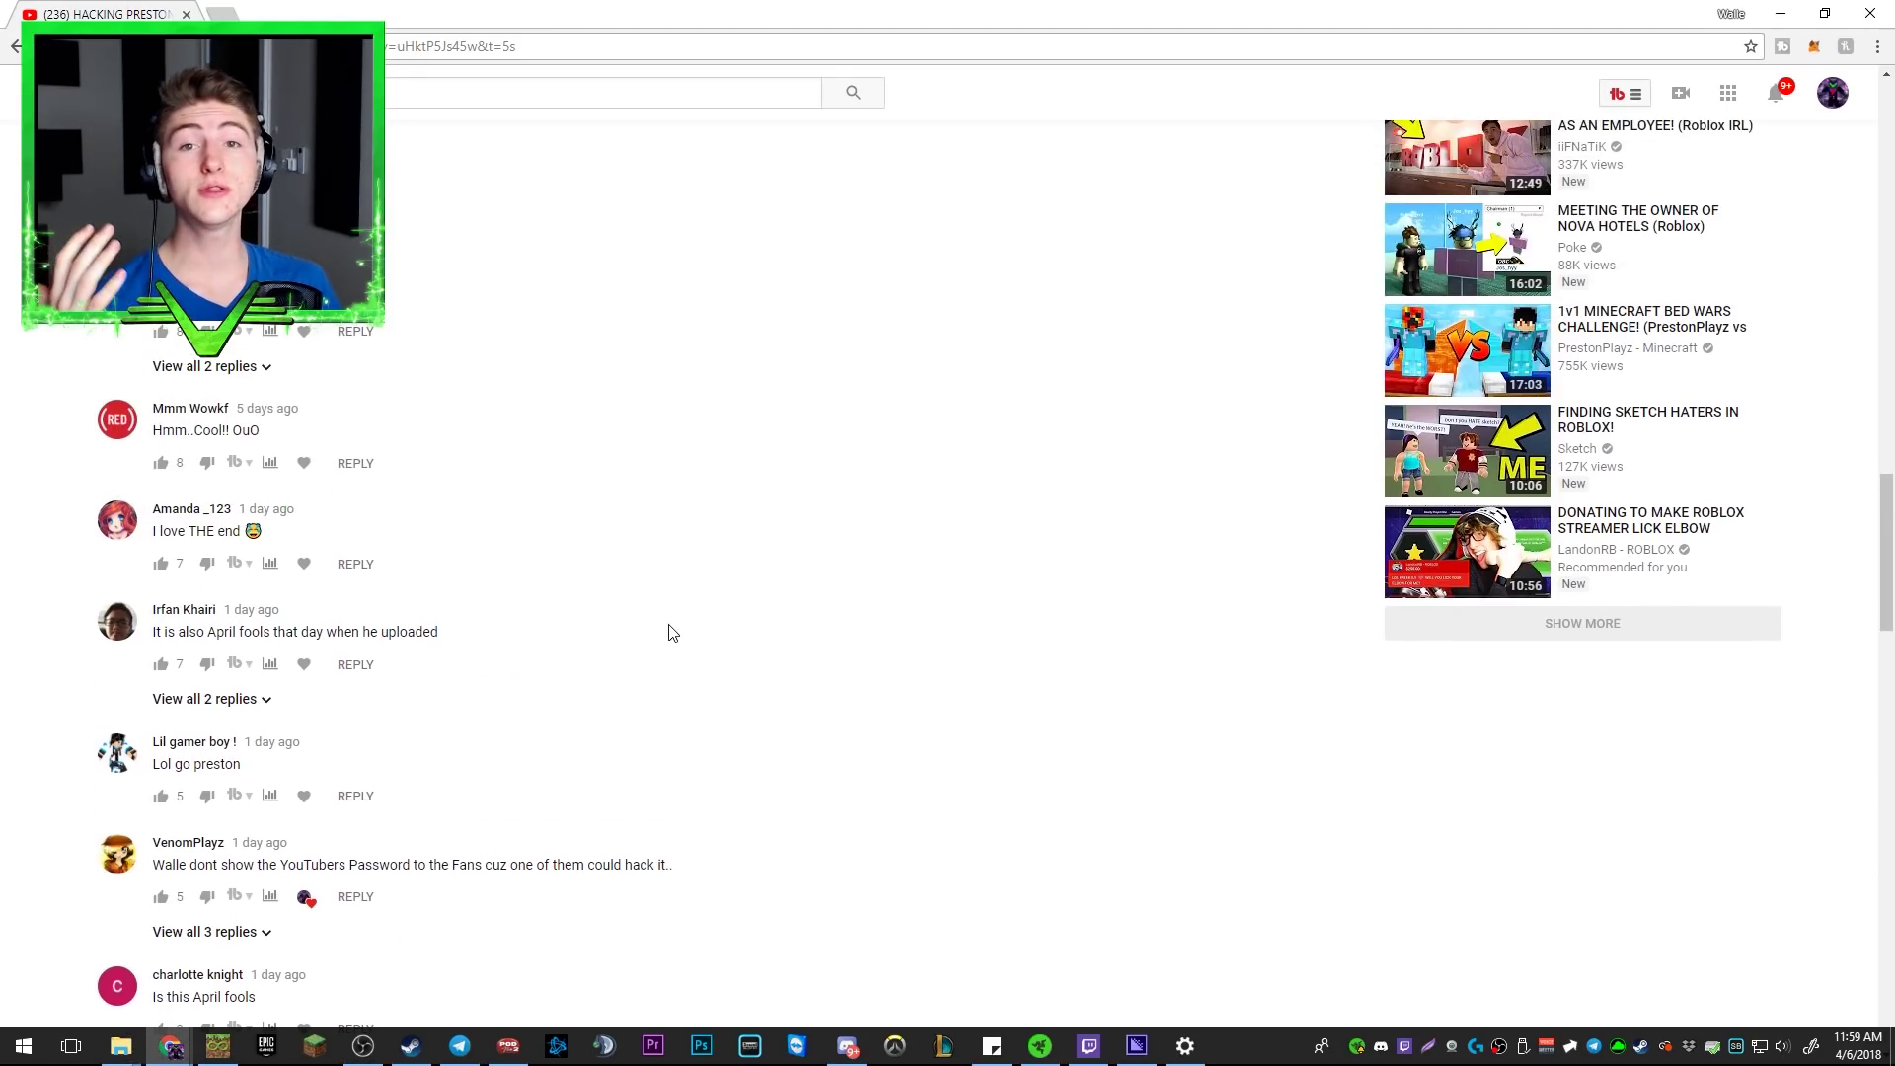
scroll(671, 615, "up", 6)
scroll(673, 602, "up", 10)
scroll(725, 534, "up", 4)
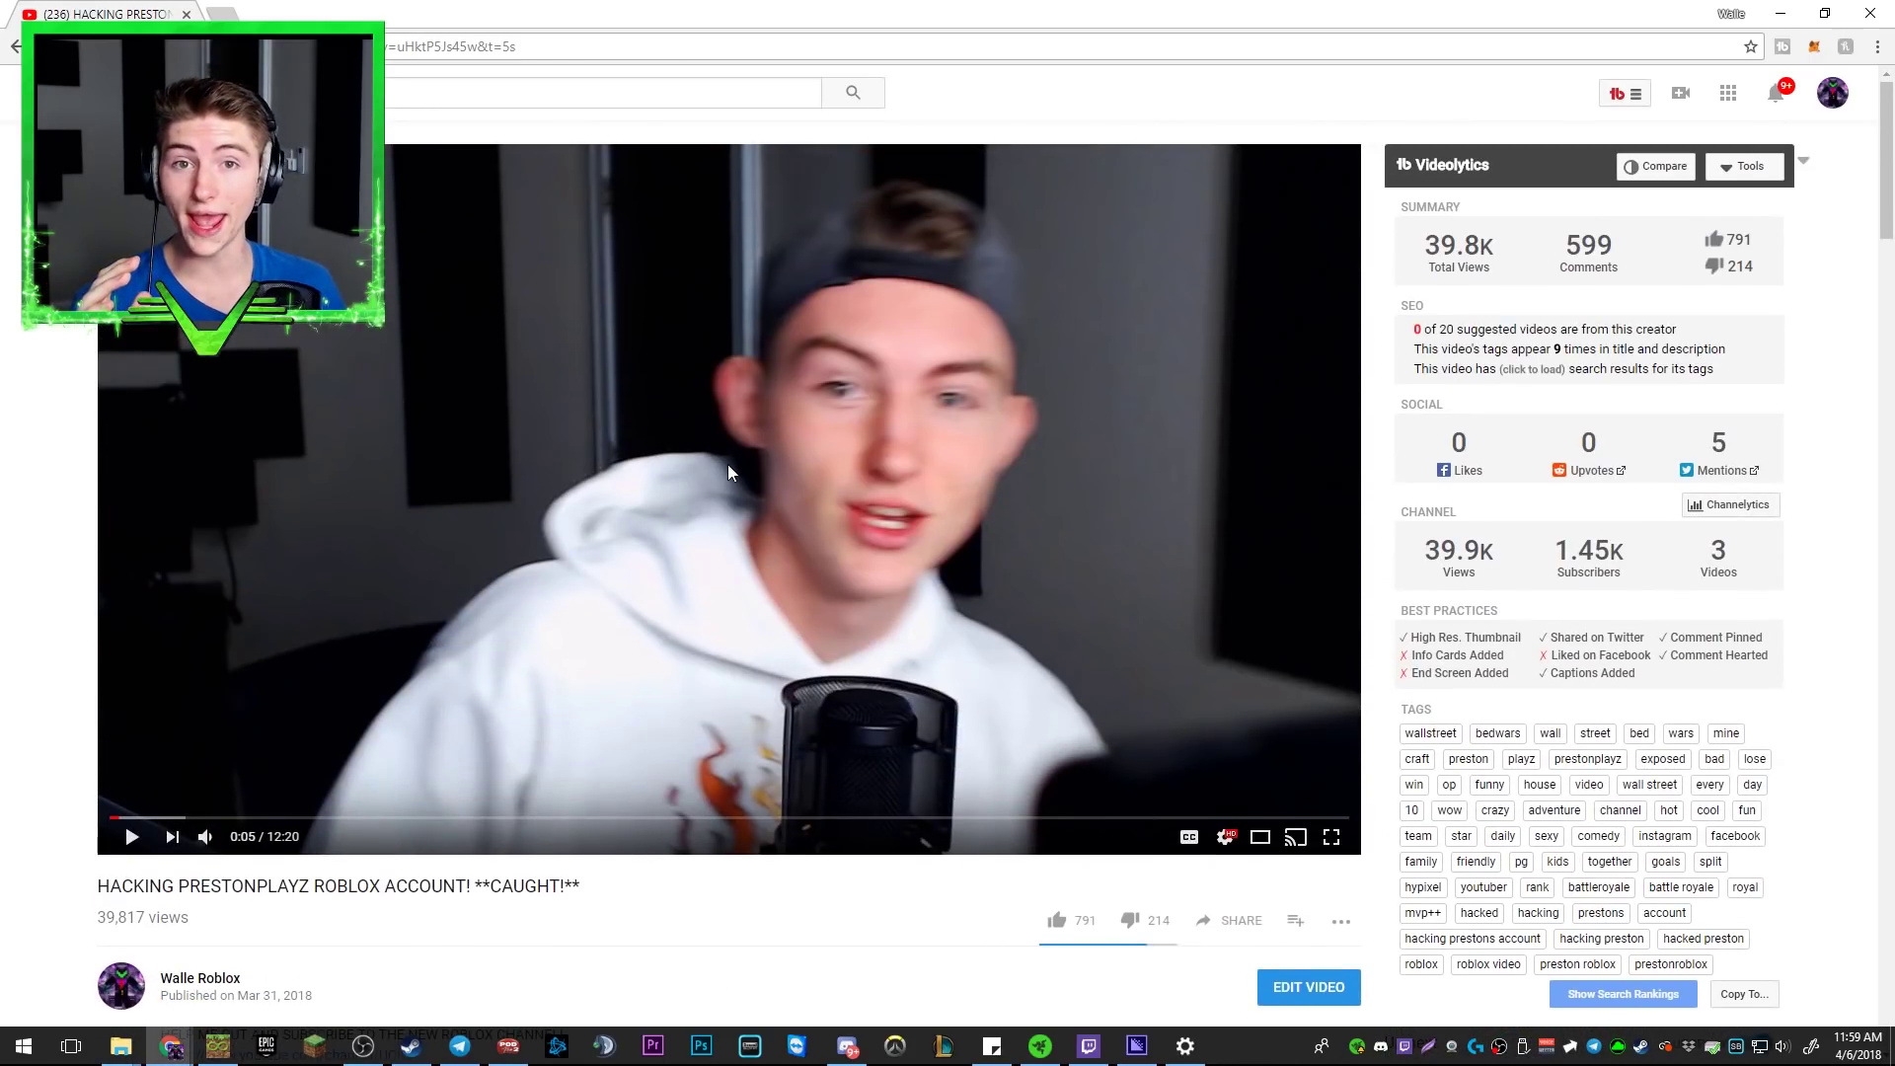
left_click(1830, 94)
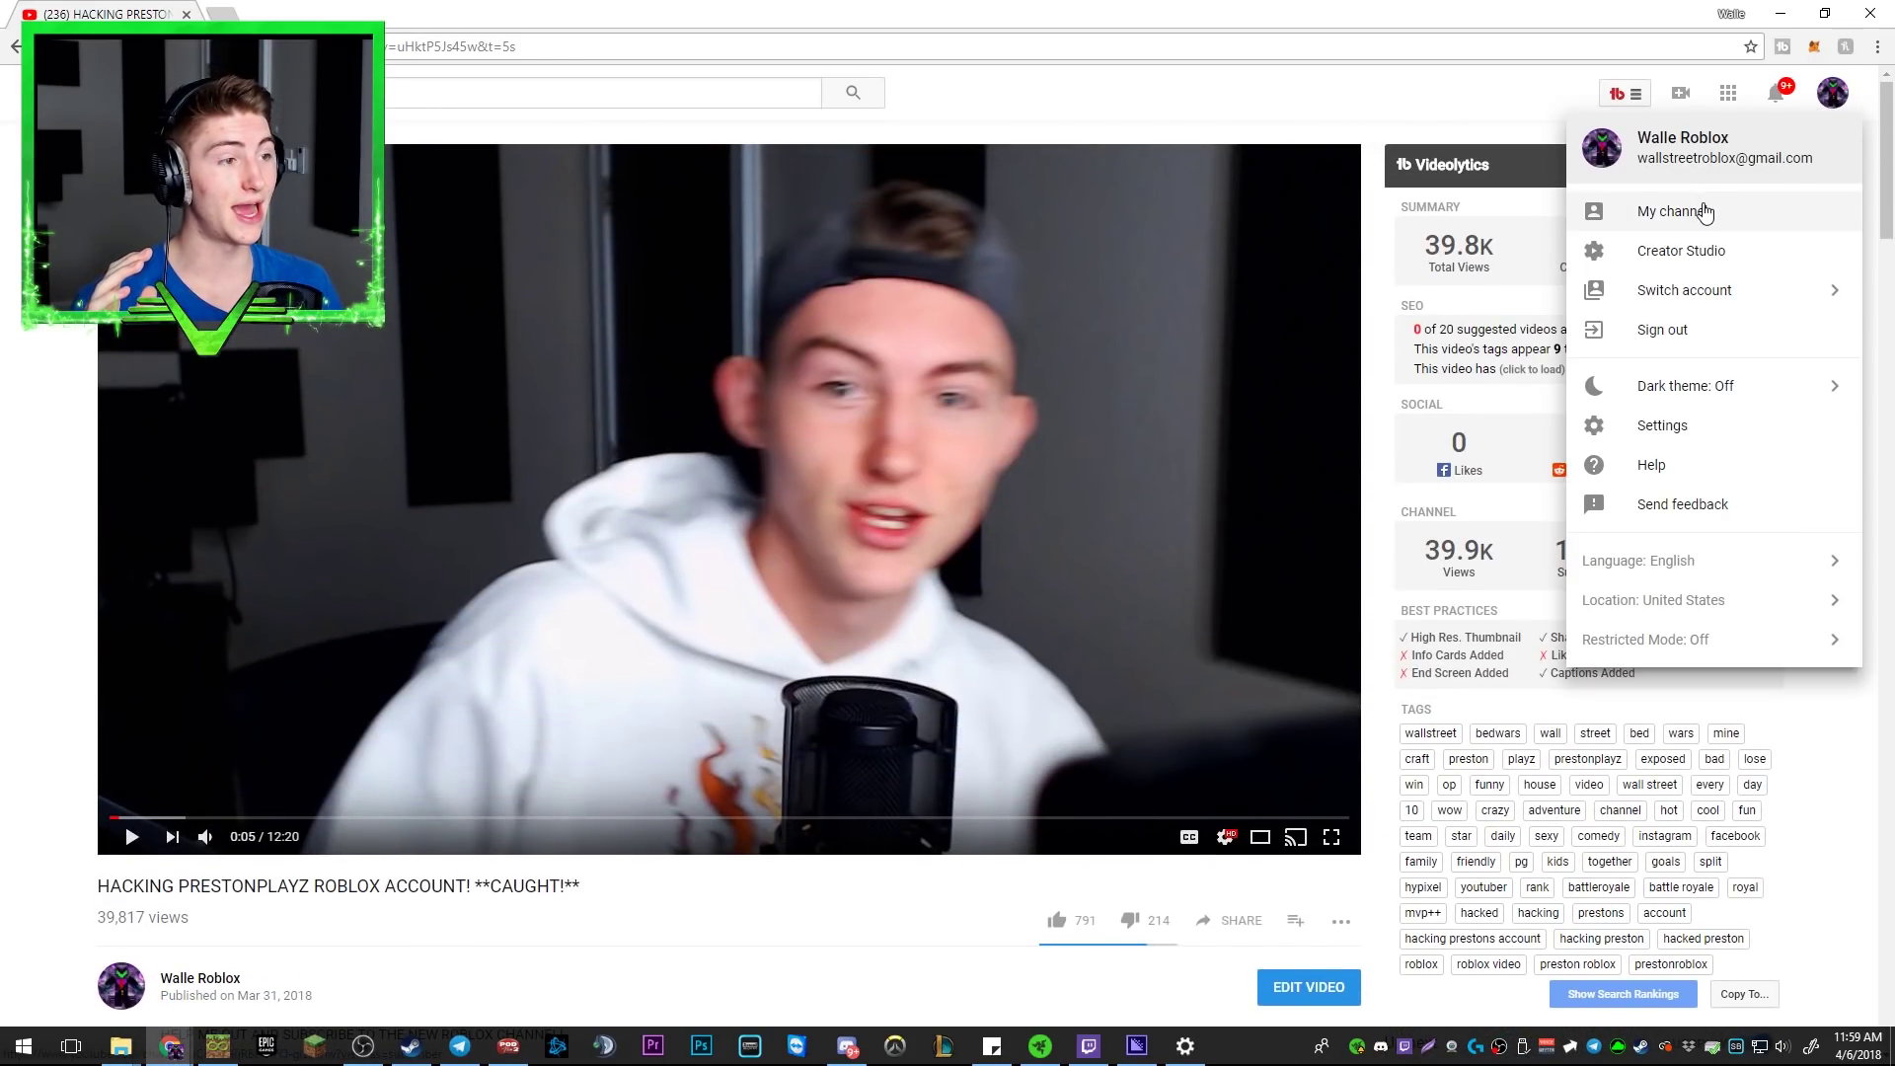
left_click(1696, 245)
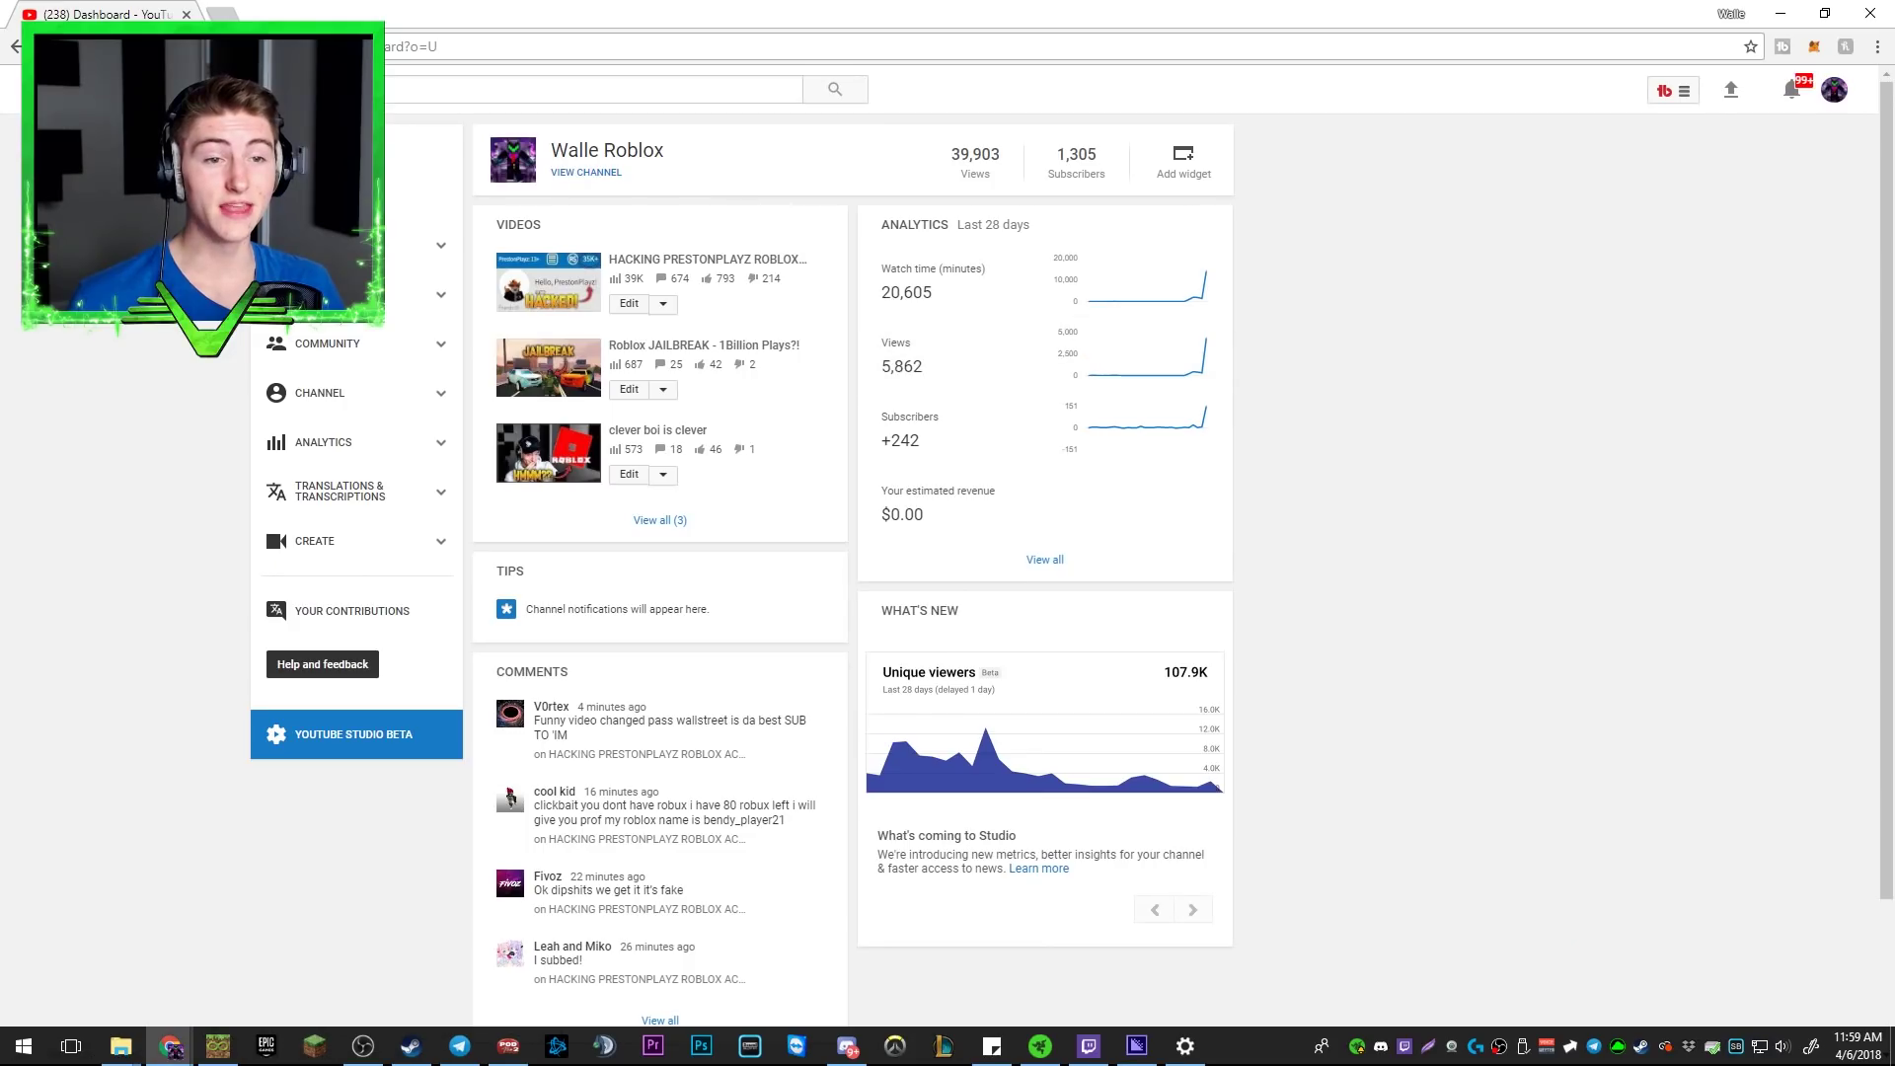
scroll(511, 615, "down", 2)
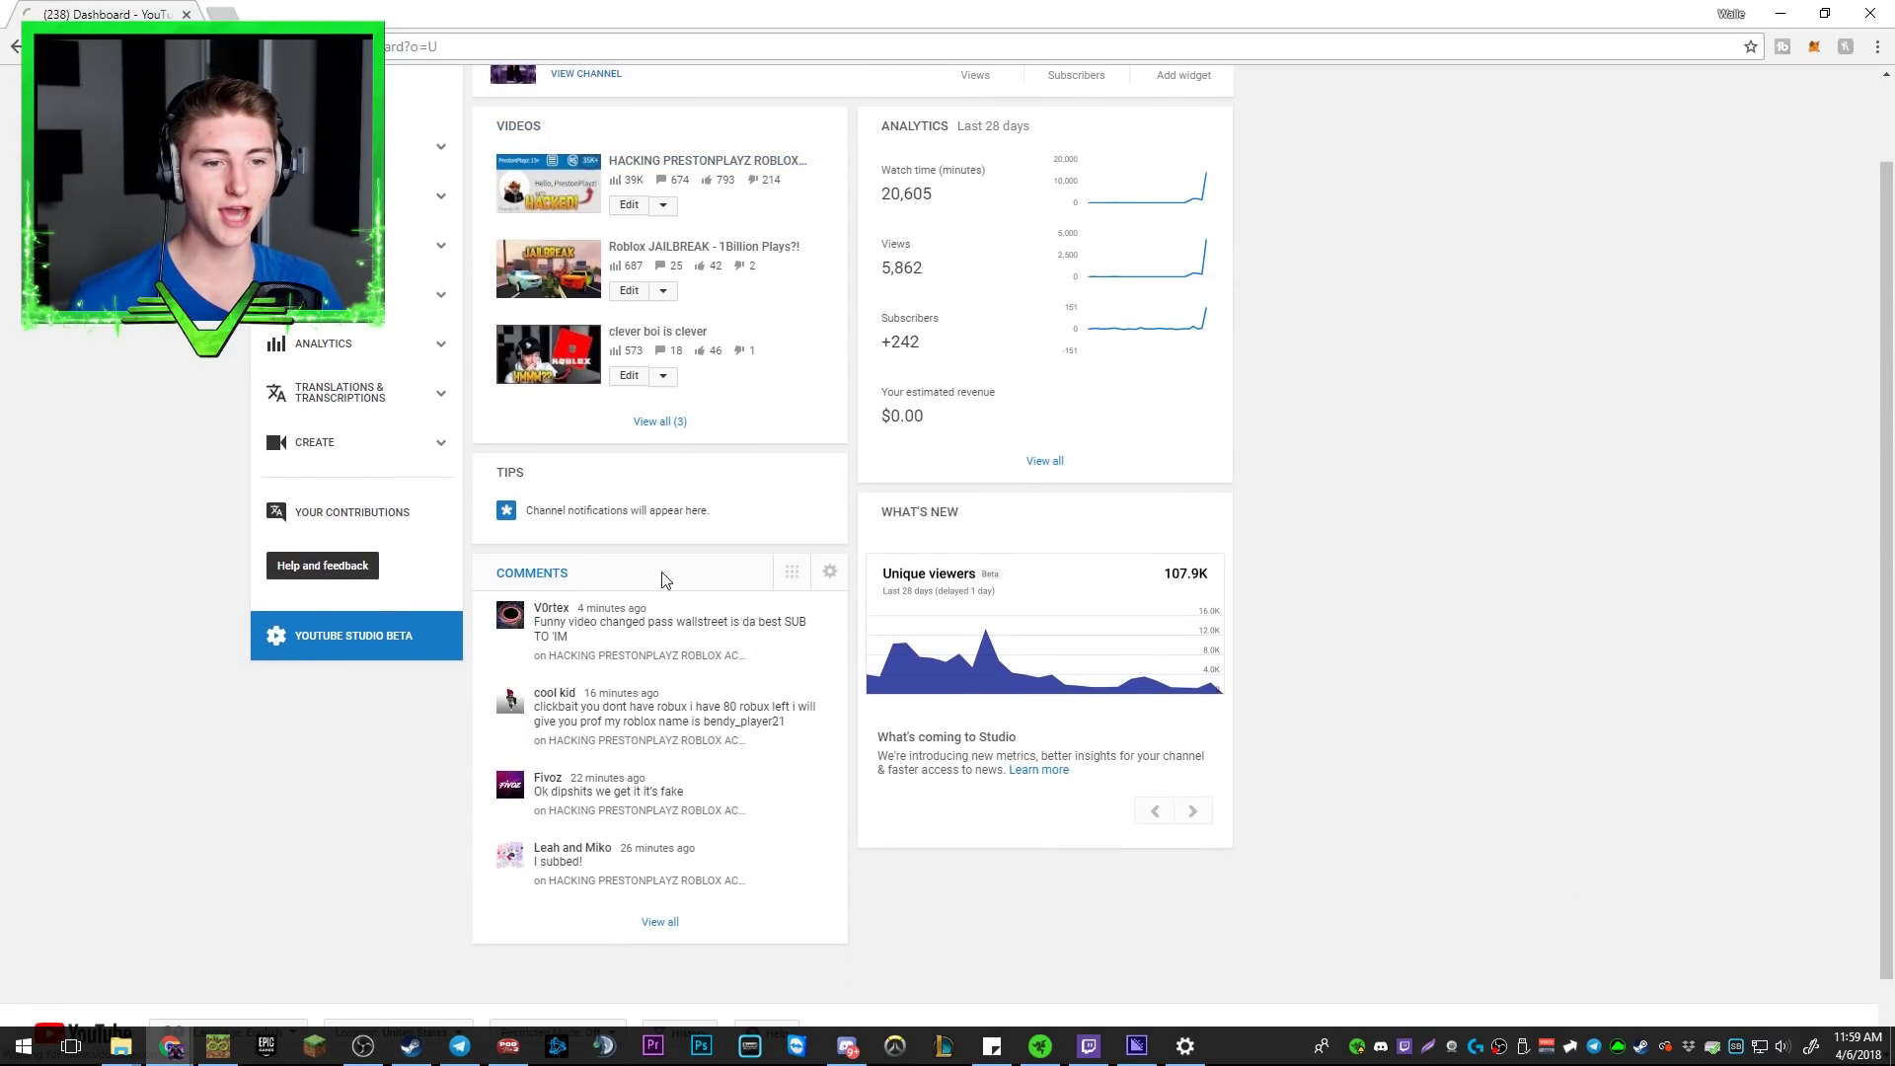
In published comments, delete the 'we get it it's fake' comment and the abusive comment
left_click(662, 578)
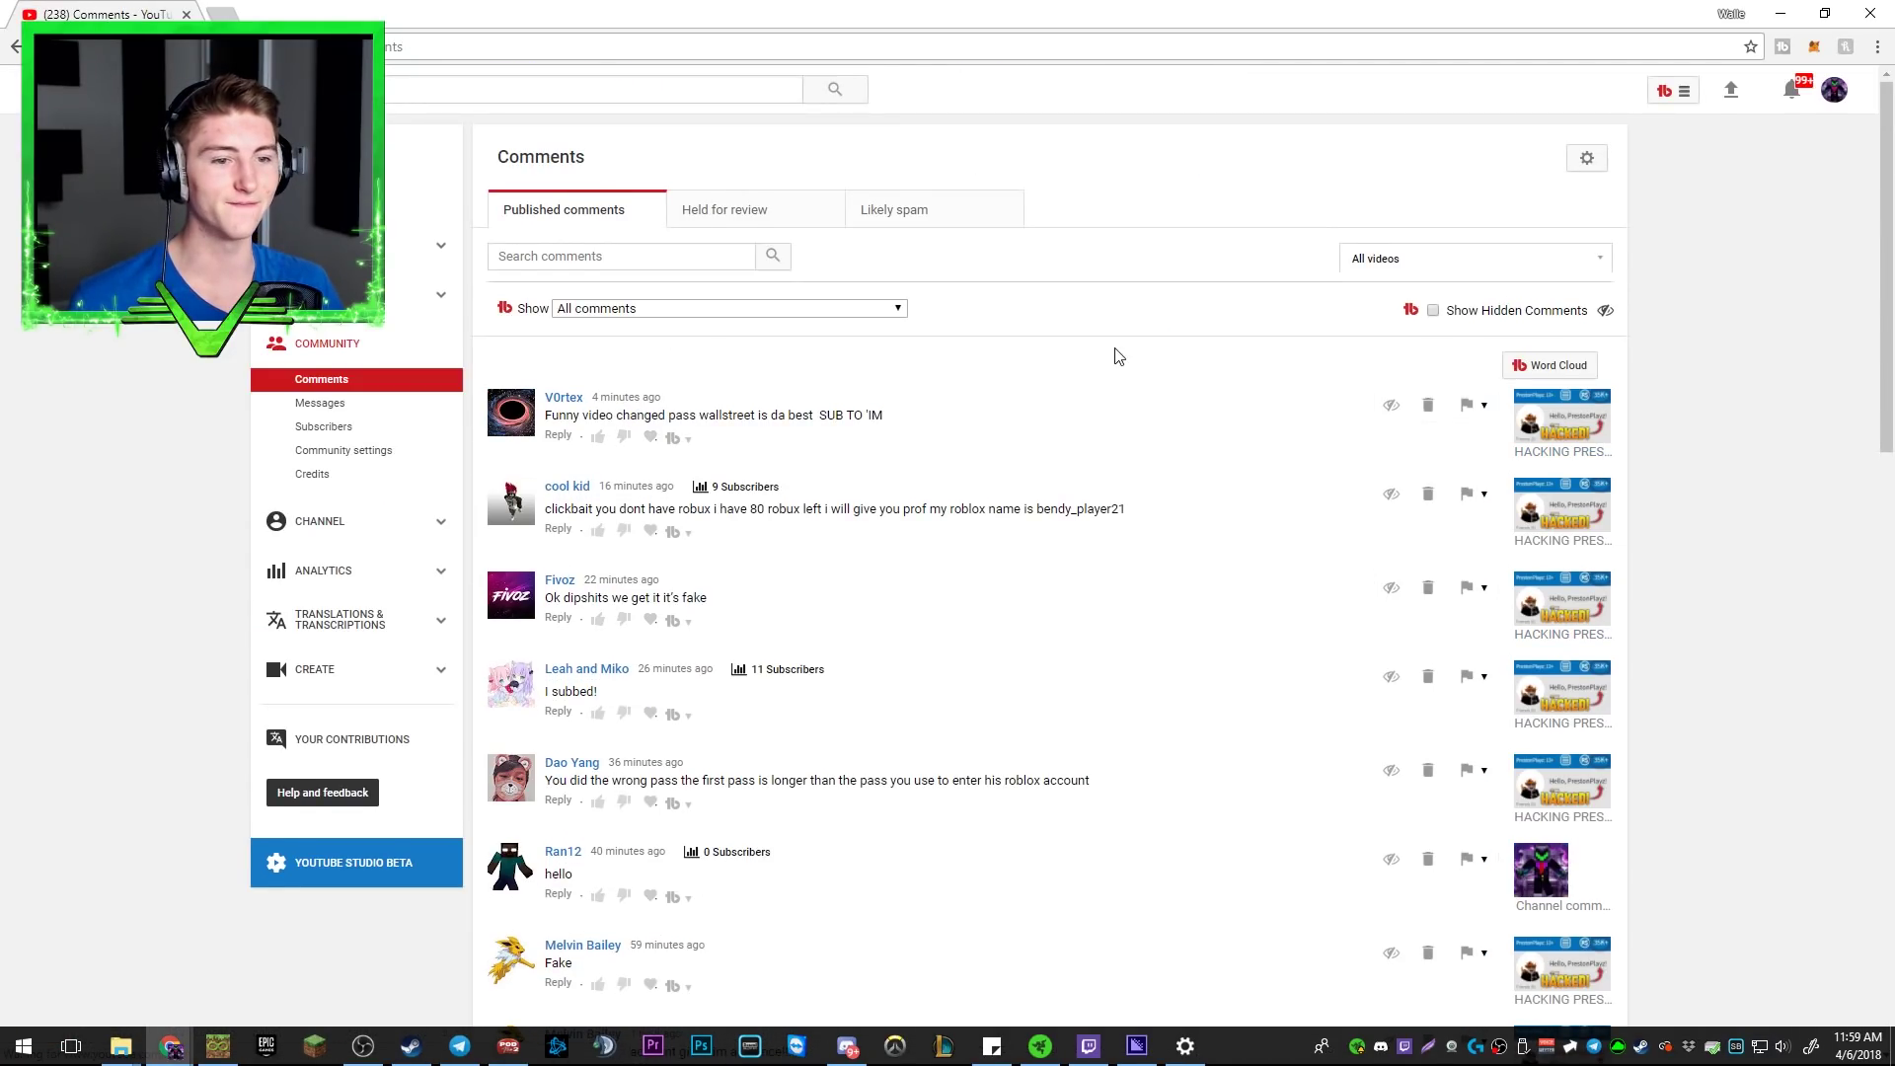
scroll(964, 424, "down", 1)
scroll(963, 423, "down", 2)
scroll(800, 403, "up", 1)
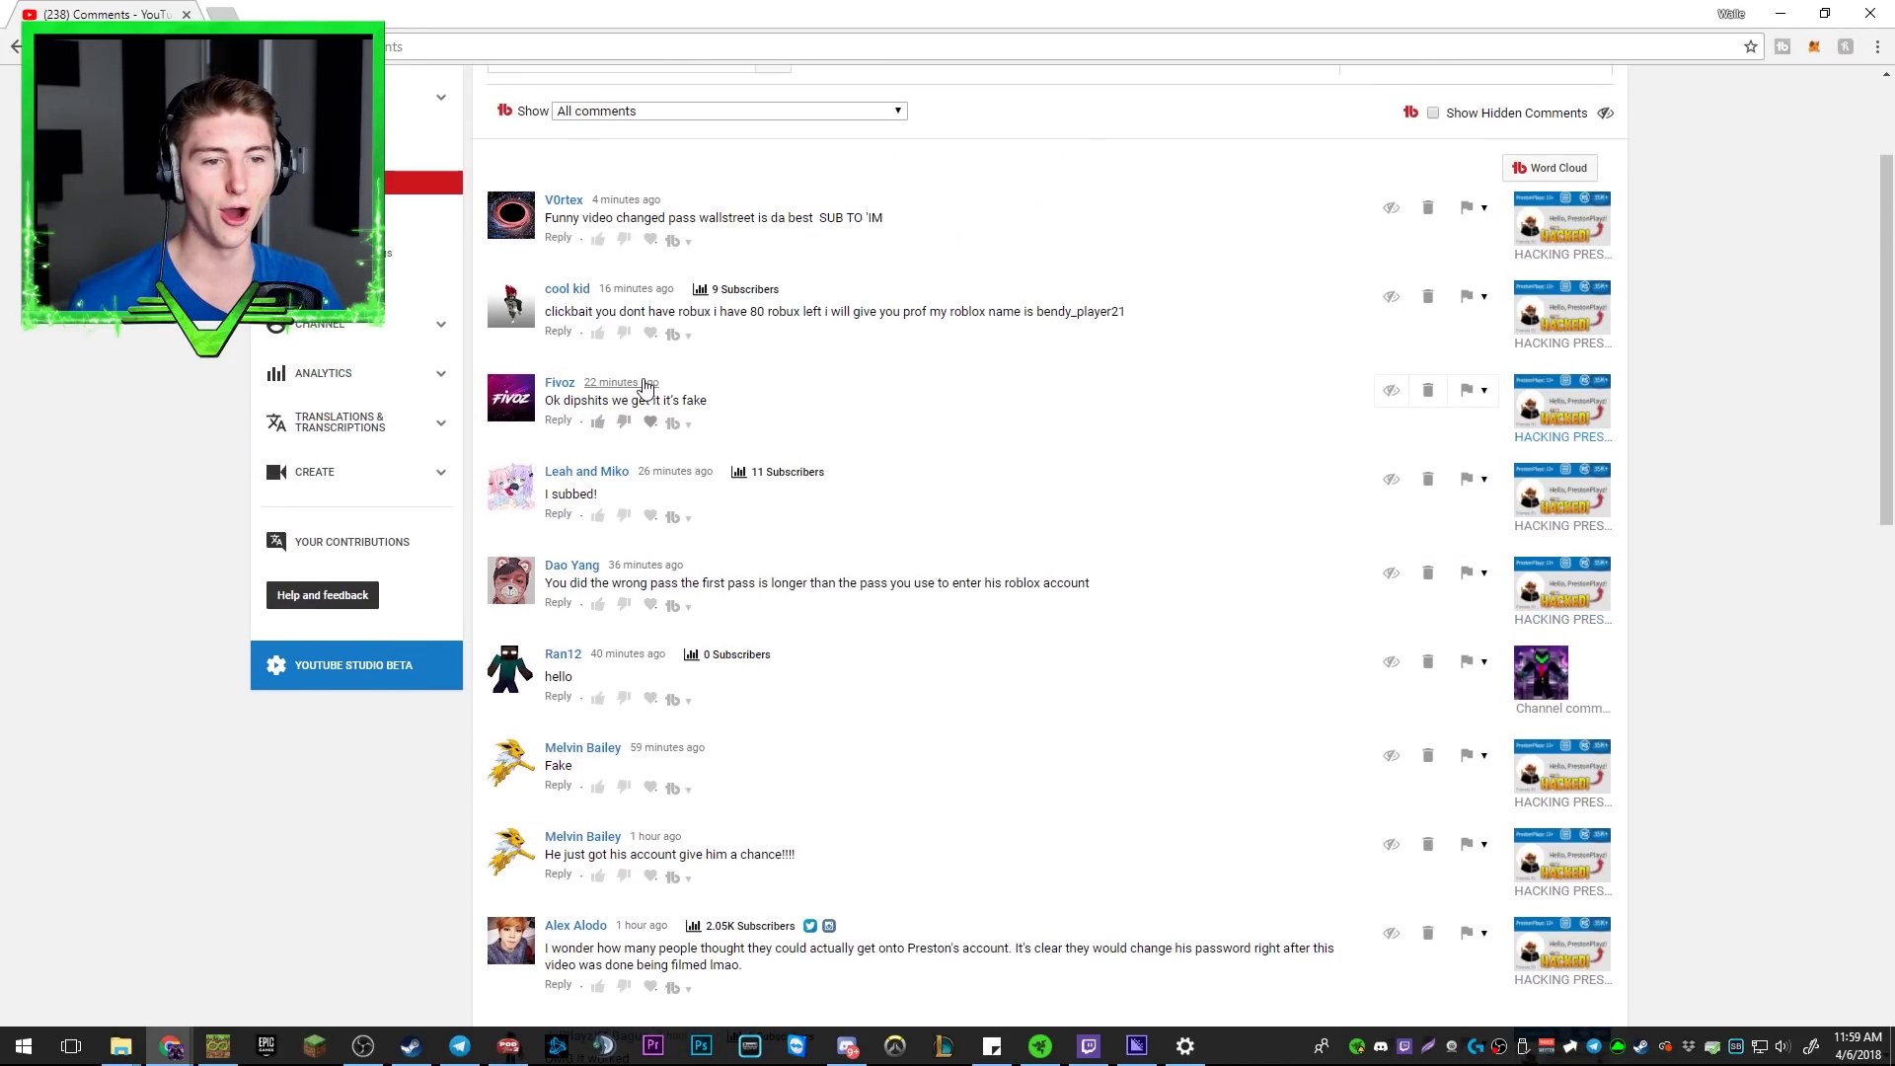
left_click(1427, 390)
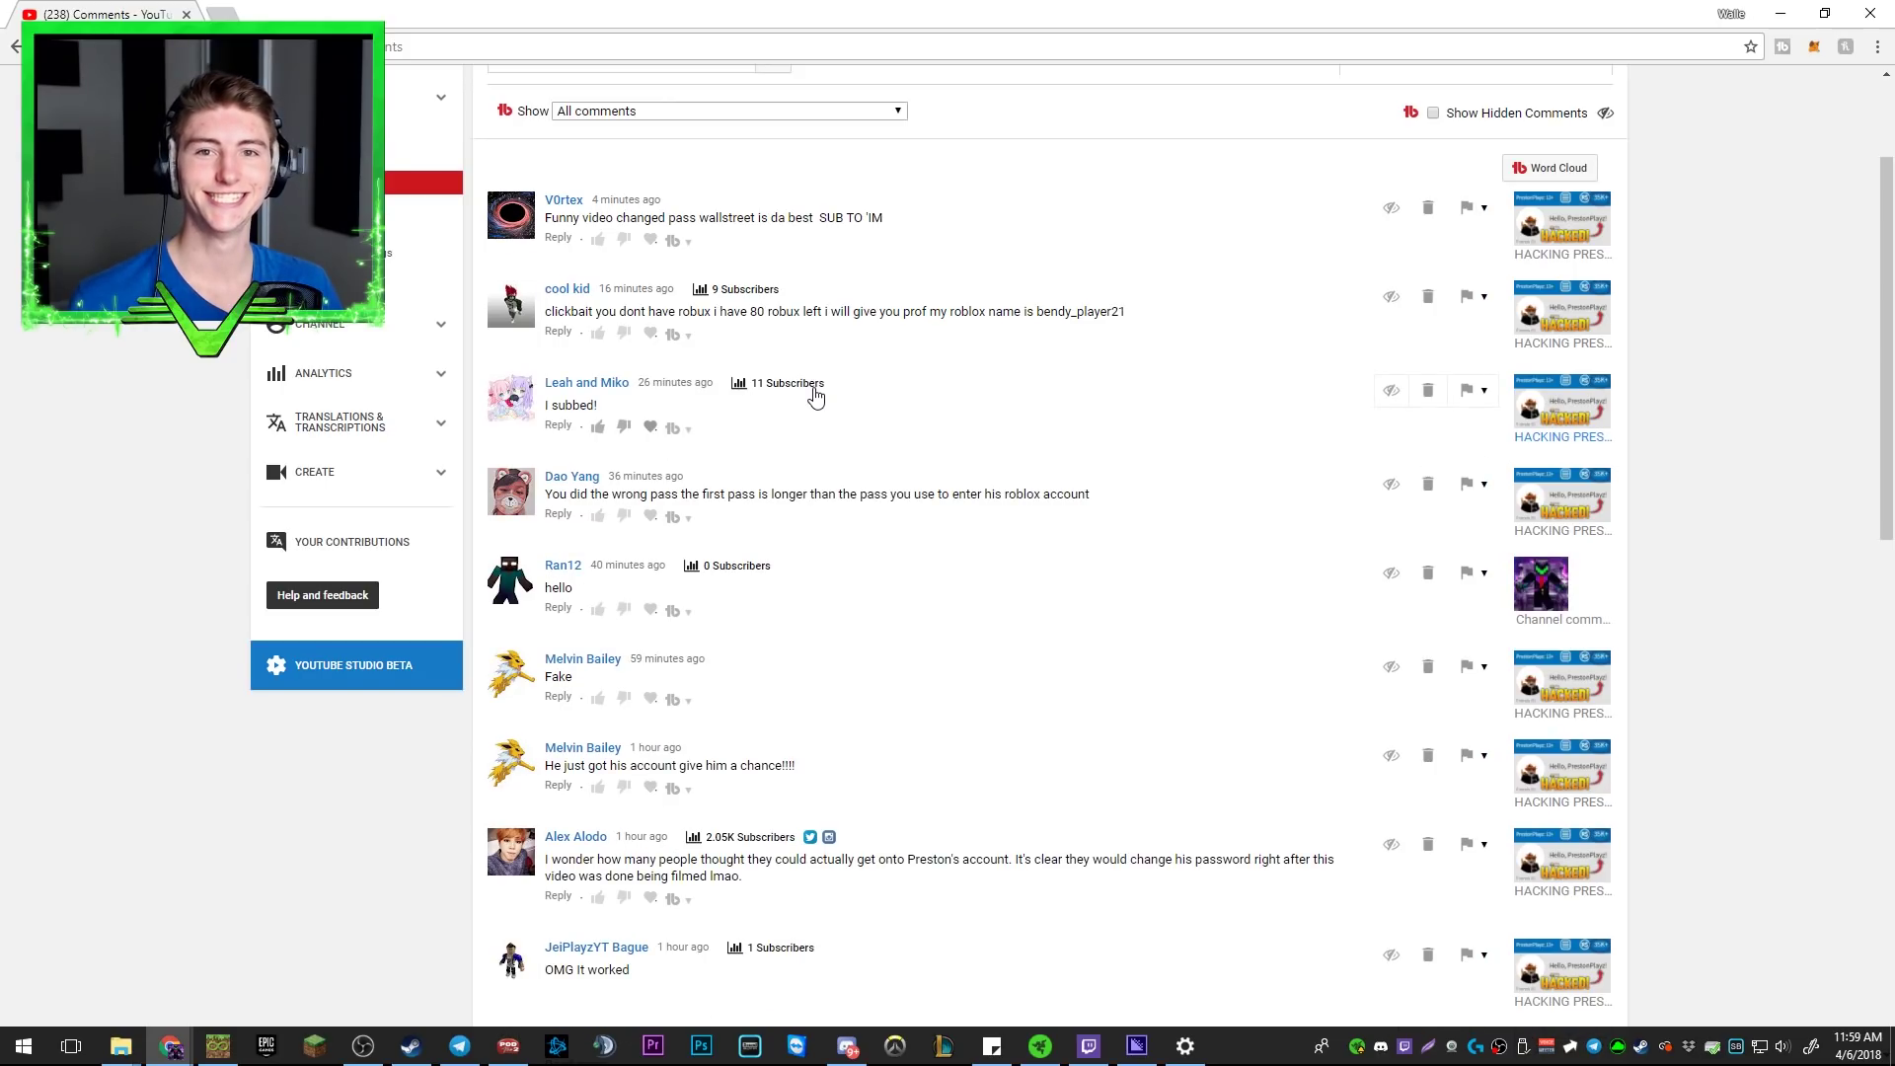
scroll(813, 397, "up", 1)
scroll(859, 466, "down", 1)
scroll(859, 465, "down", 2)
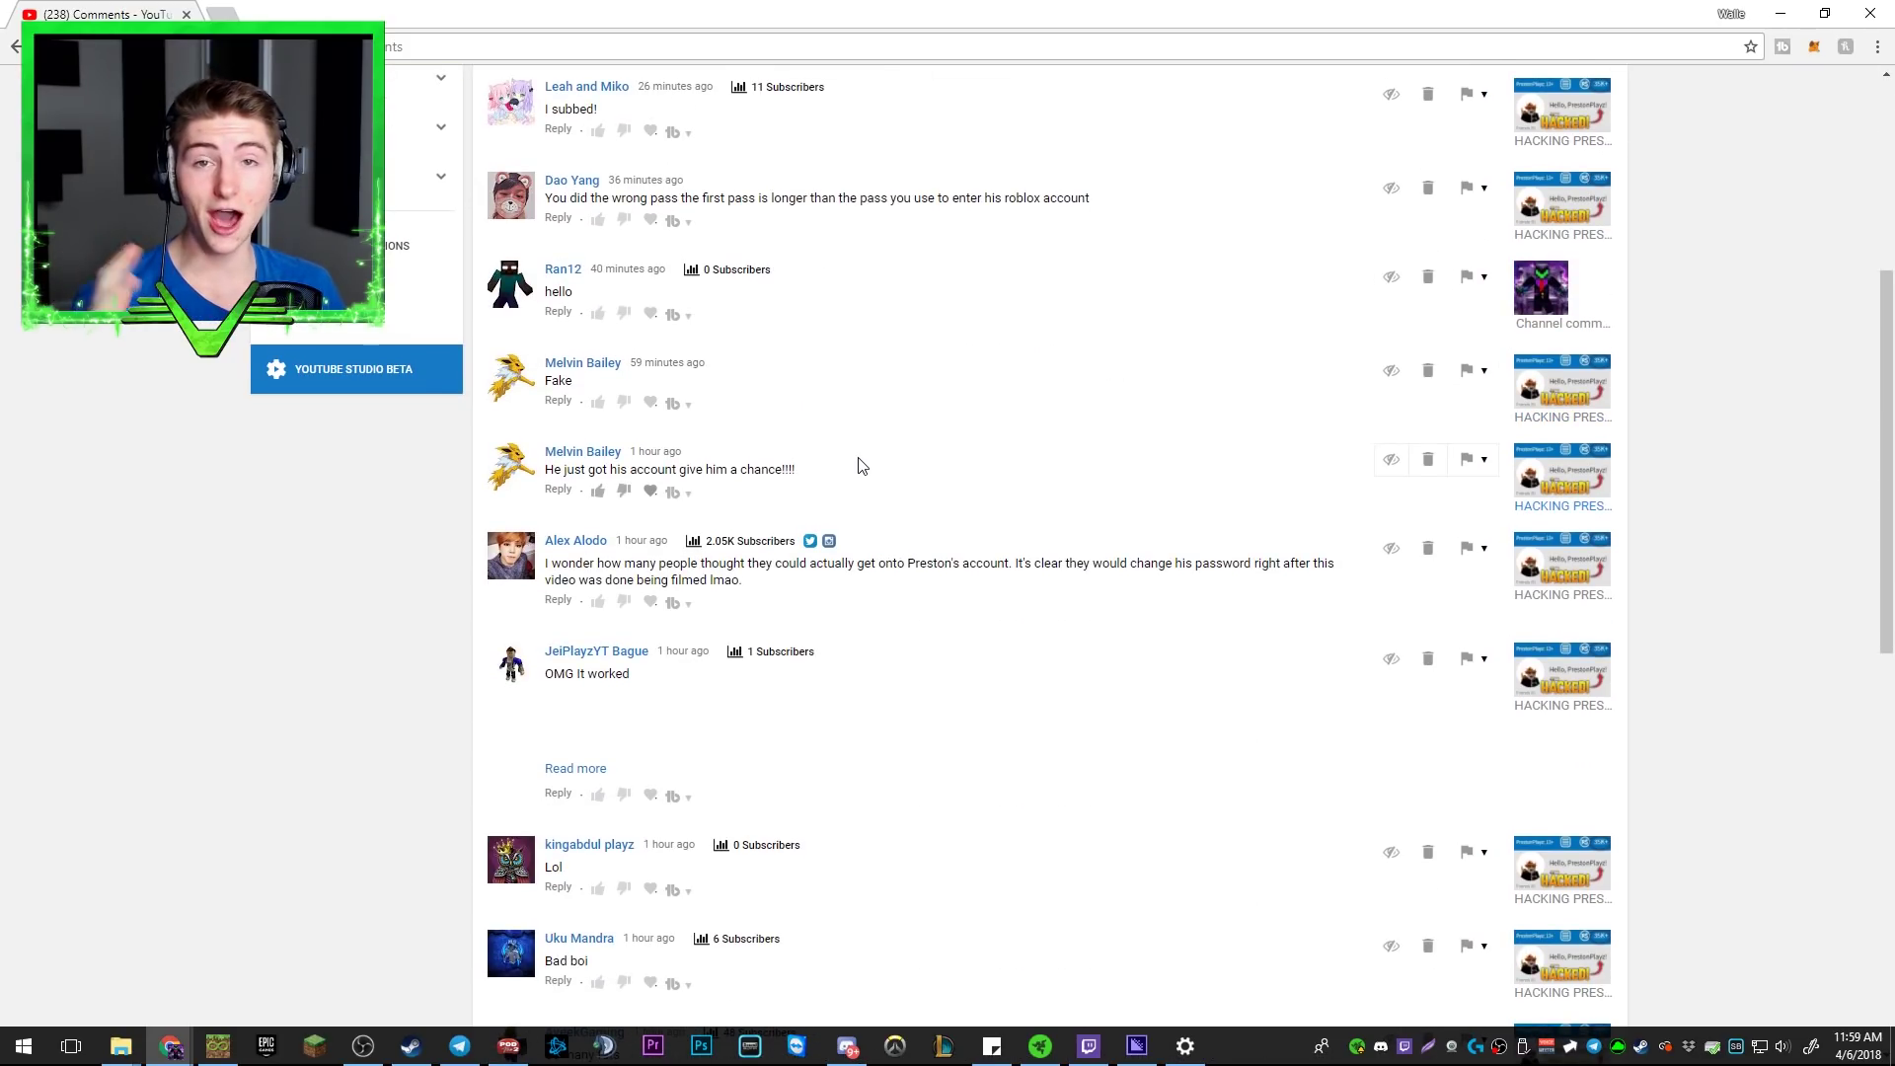
scroll(860, 465, "down", 3)
scroll(858, 465, "down", 1)
scroll(859, 465, "down", 1)
scroll(861, 461, "down", 2)
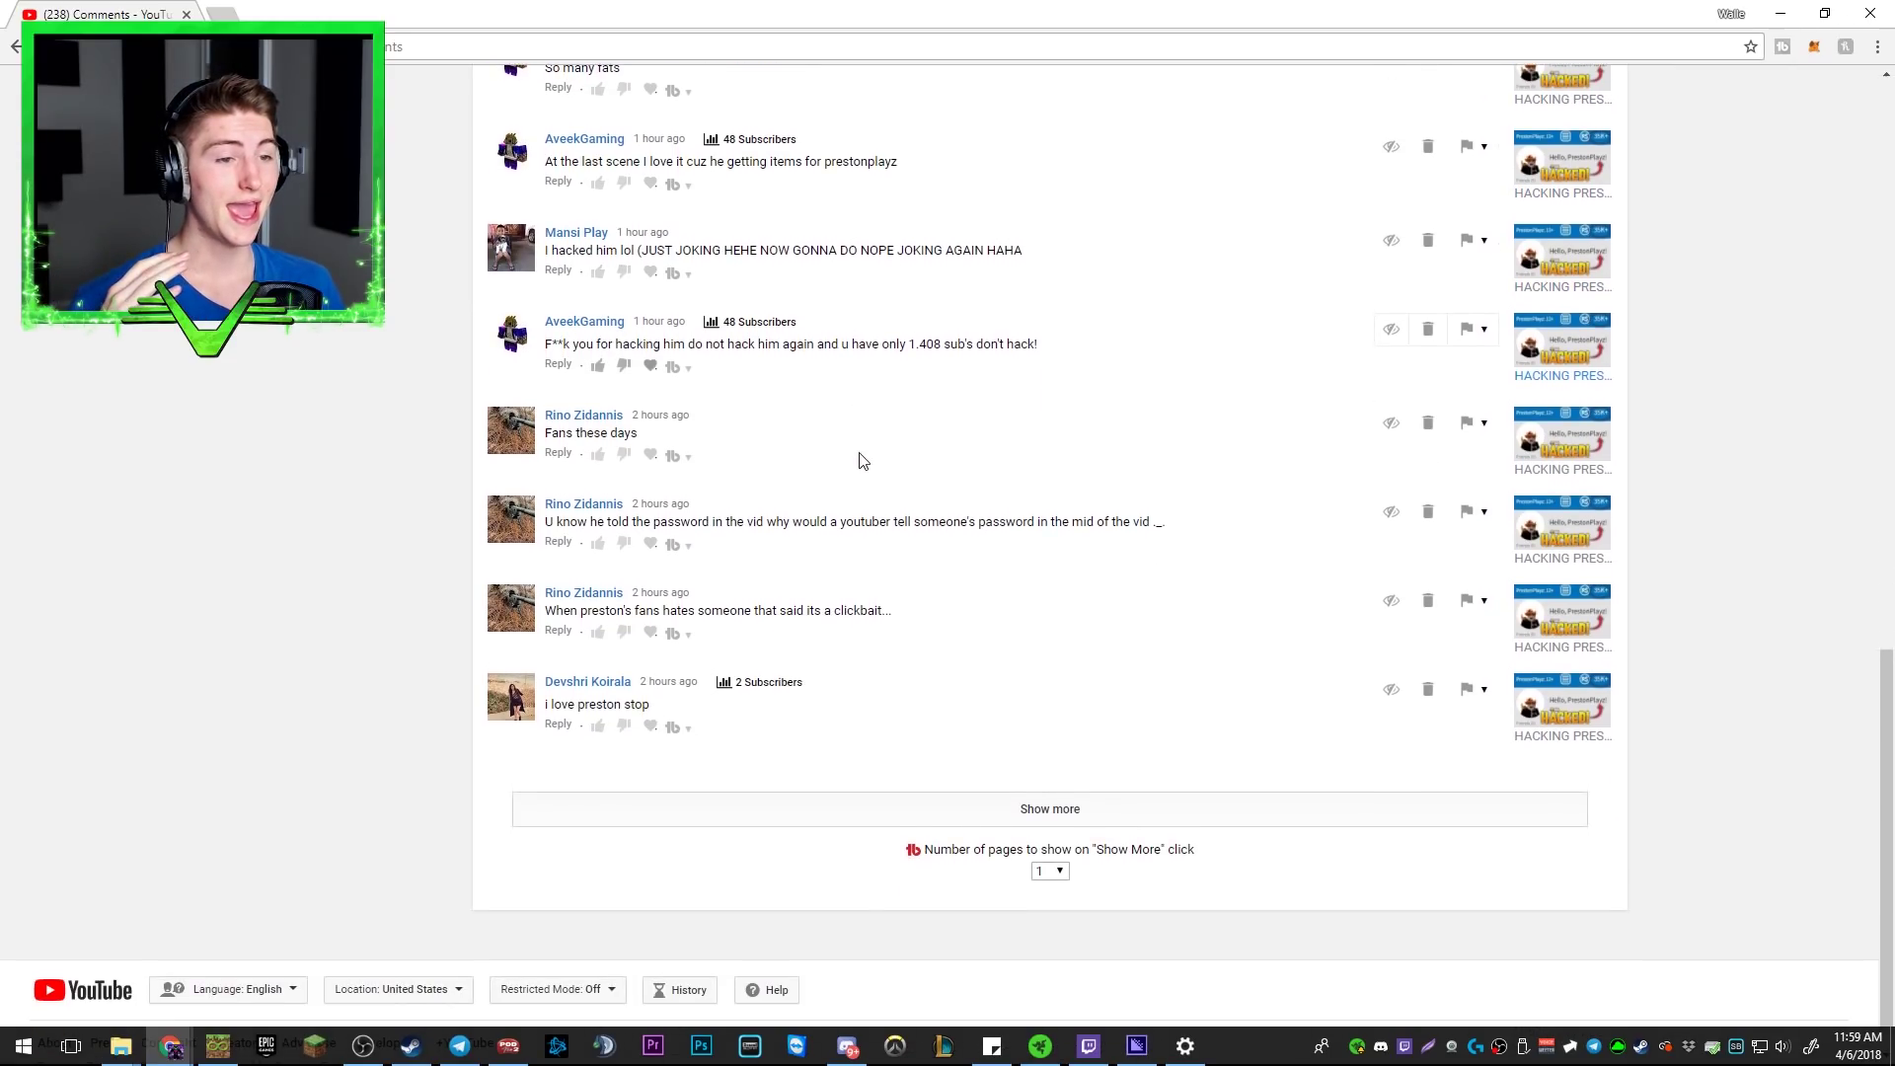
left_click(1431, 330)
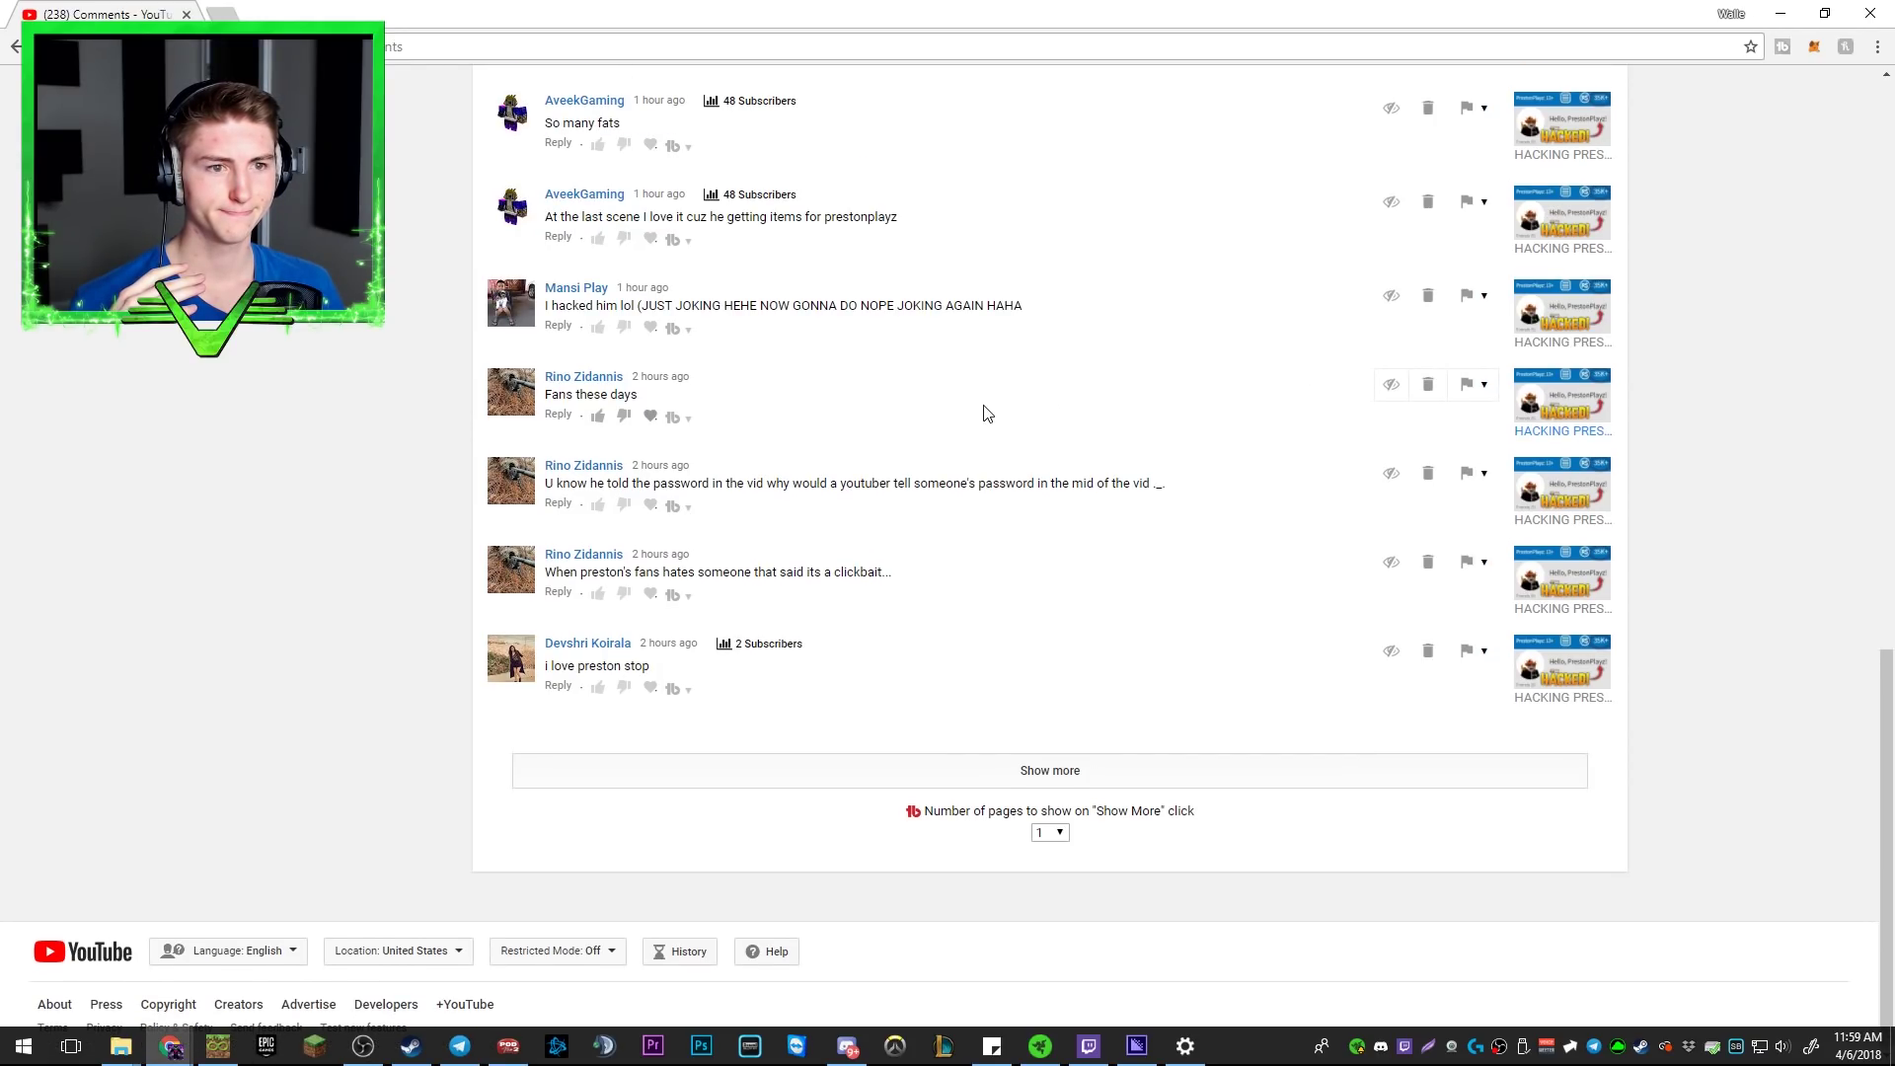
scroll(398, 598, "up", 10)
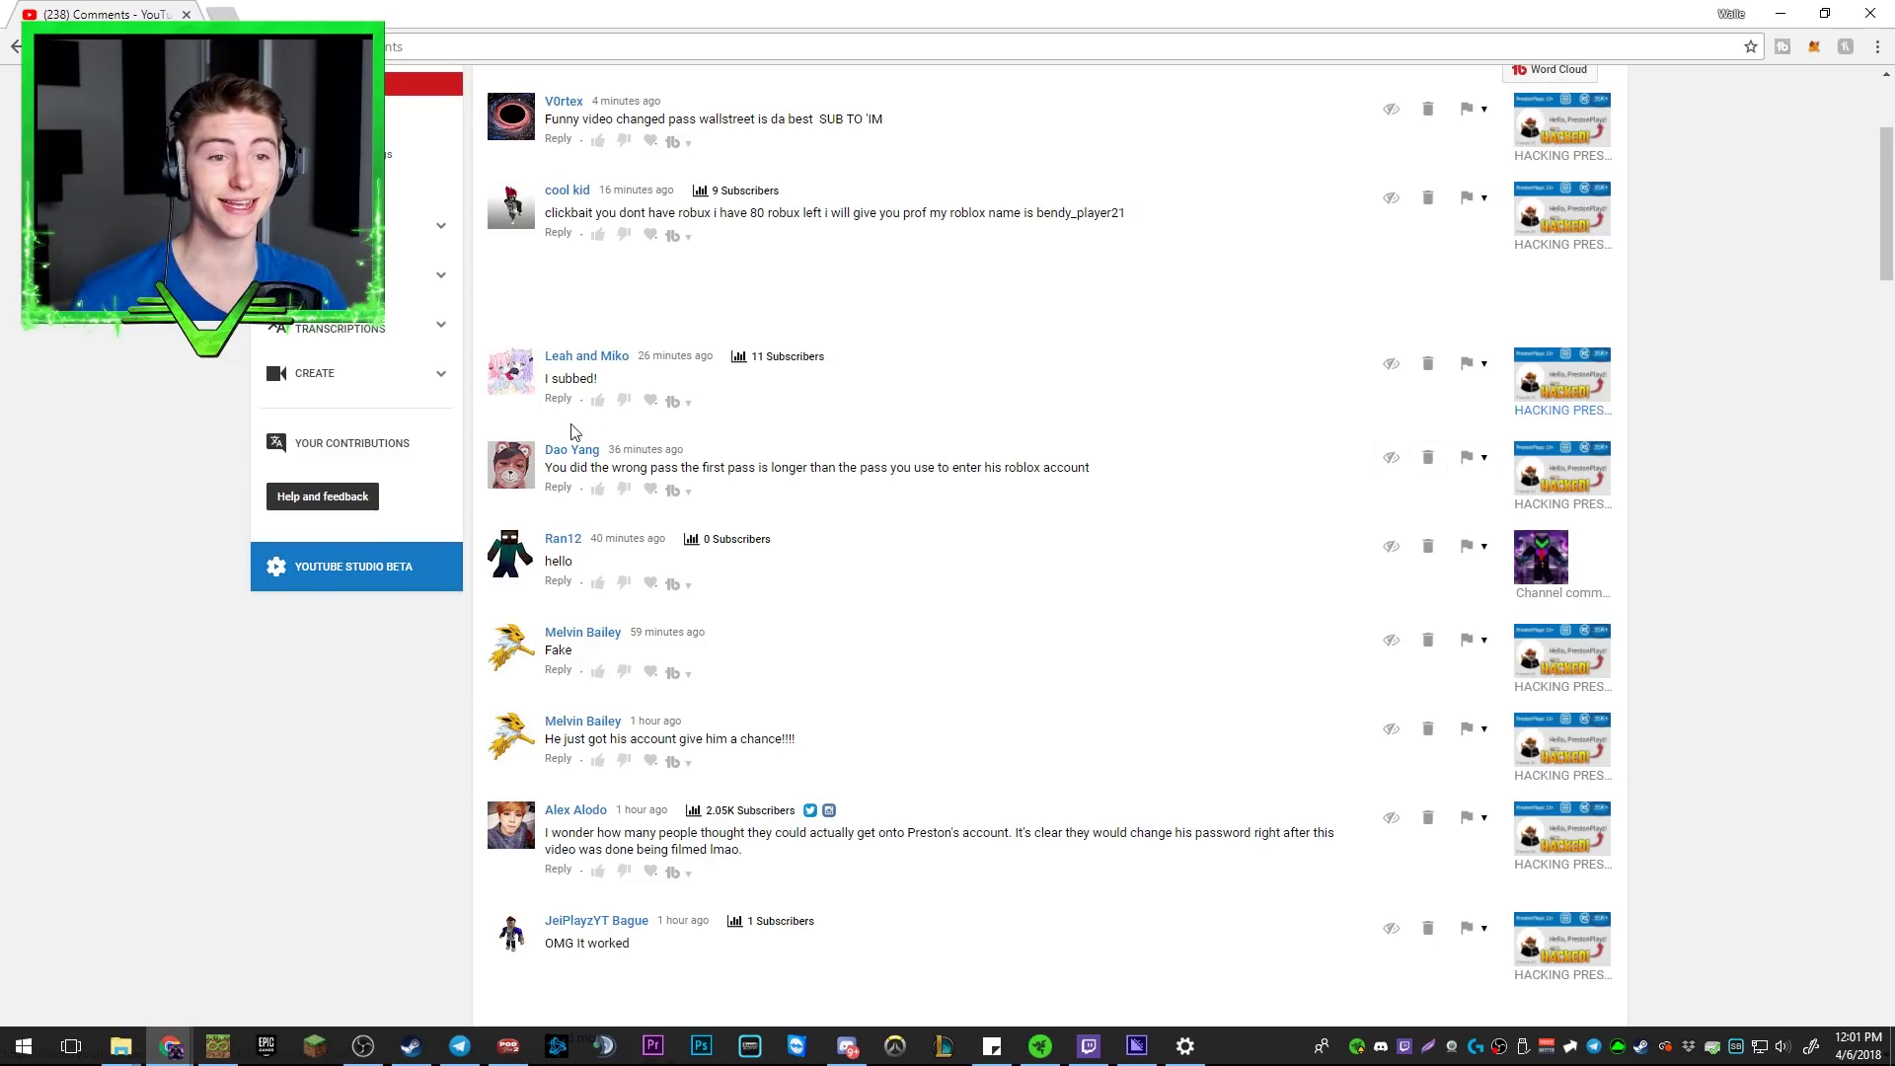
scroll(773, 324, "up", 2)
scroll(775, 317, "down", 3)
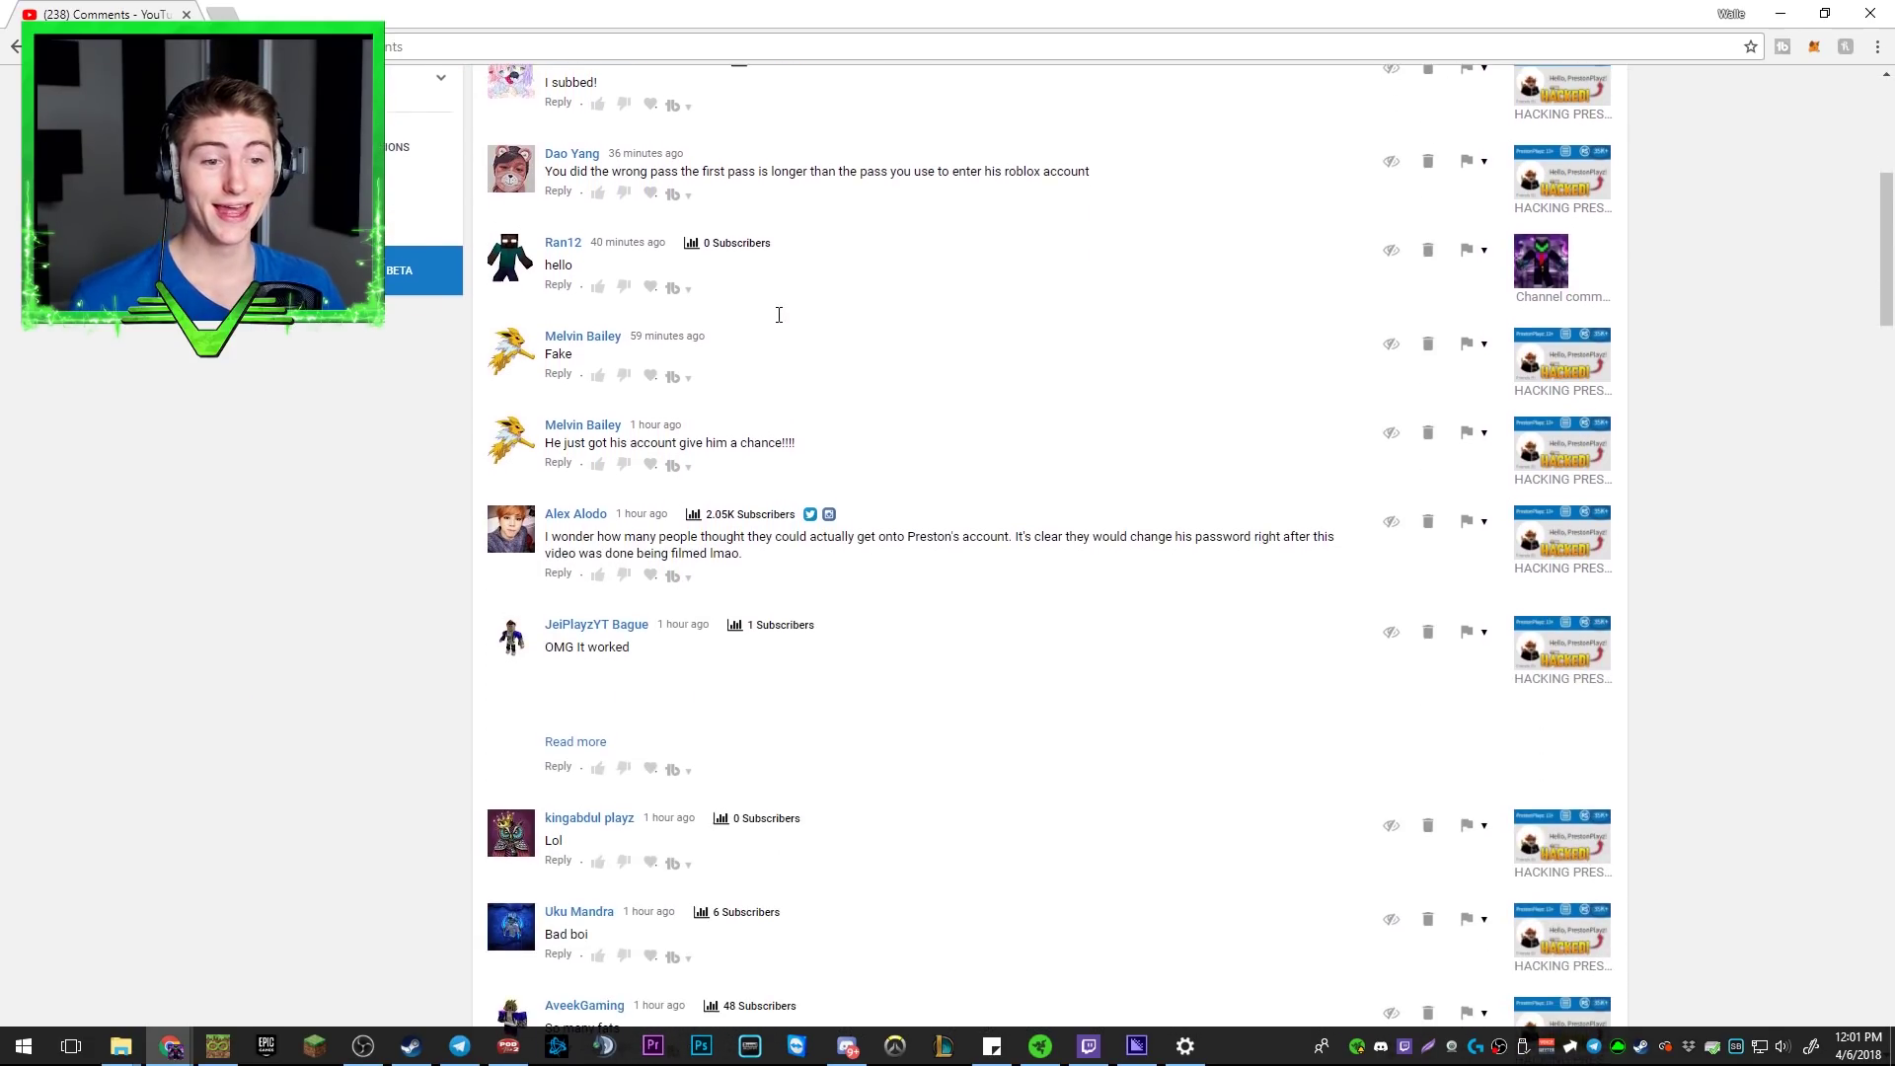
scroll(774, 309, "down", 3)
scroll(856, 312, "down", 5)
scroll(866, 309, "down", 5)
scroll(880, 311, "down", 1)
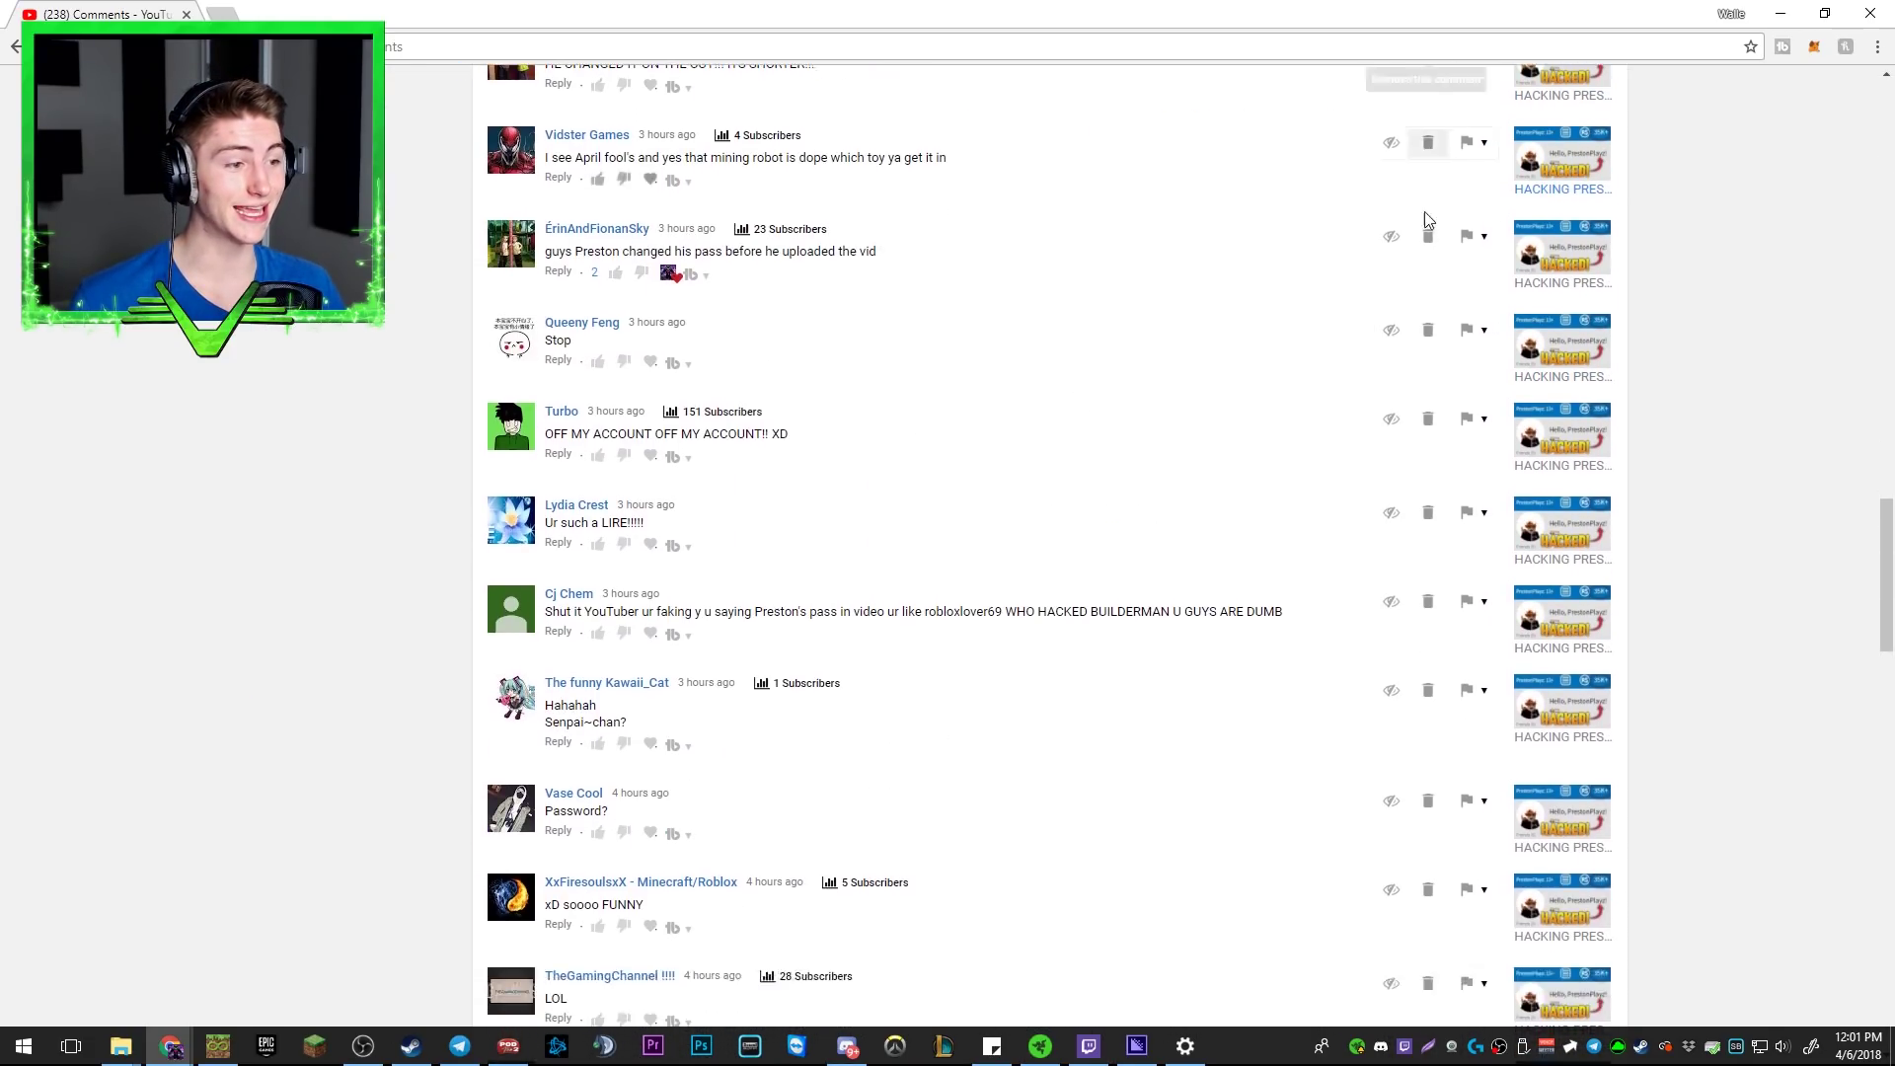
scroll(1425, 211, "down", 5)
scroll(1493, 488, "down", 5)
scroll(1488, 556, "down", 3)
scroll(1488, 555, "up", 3)
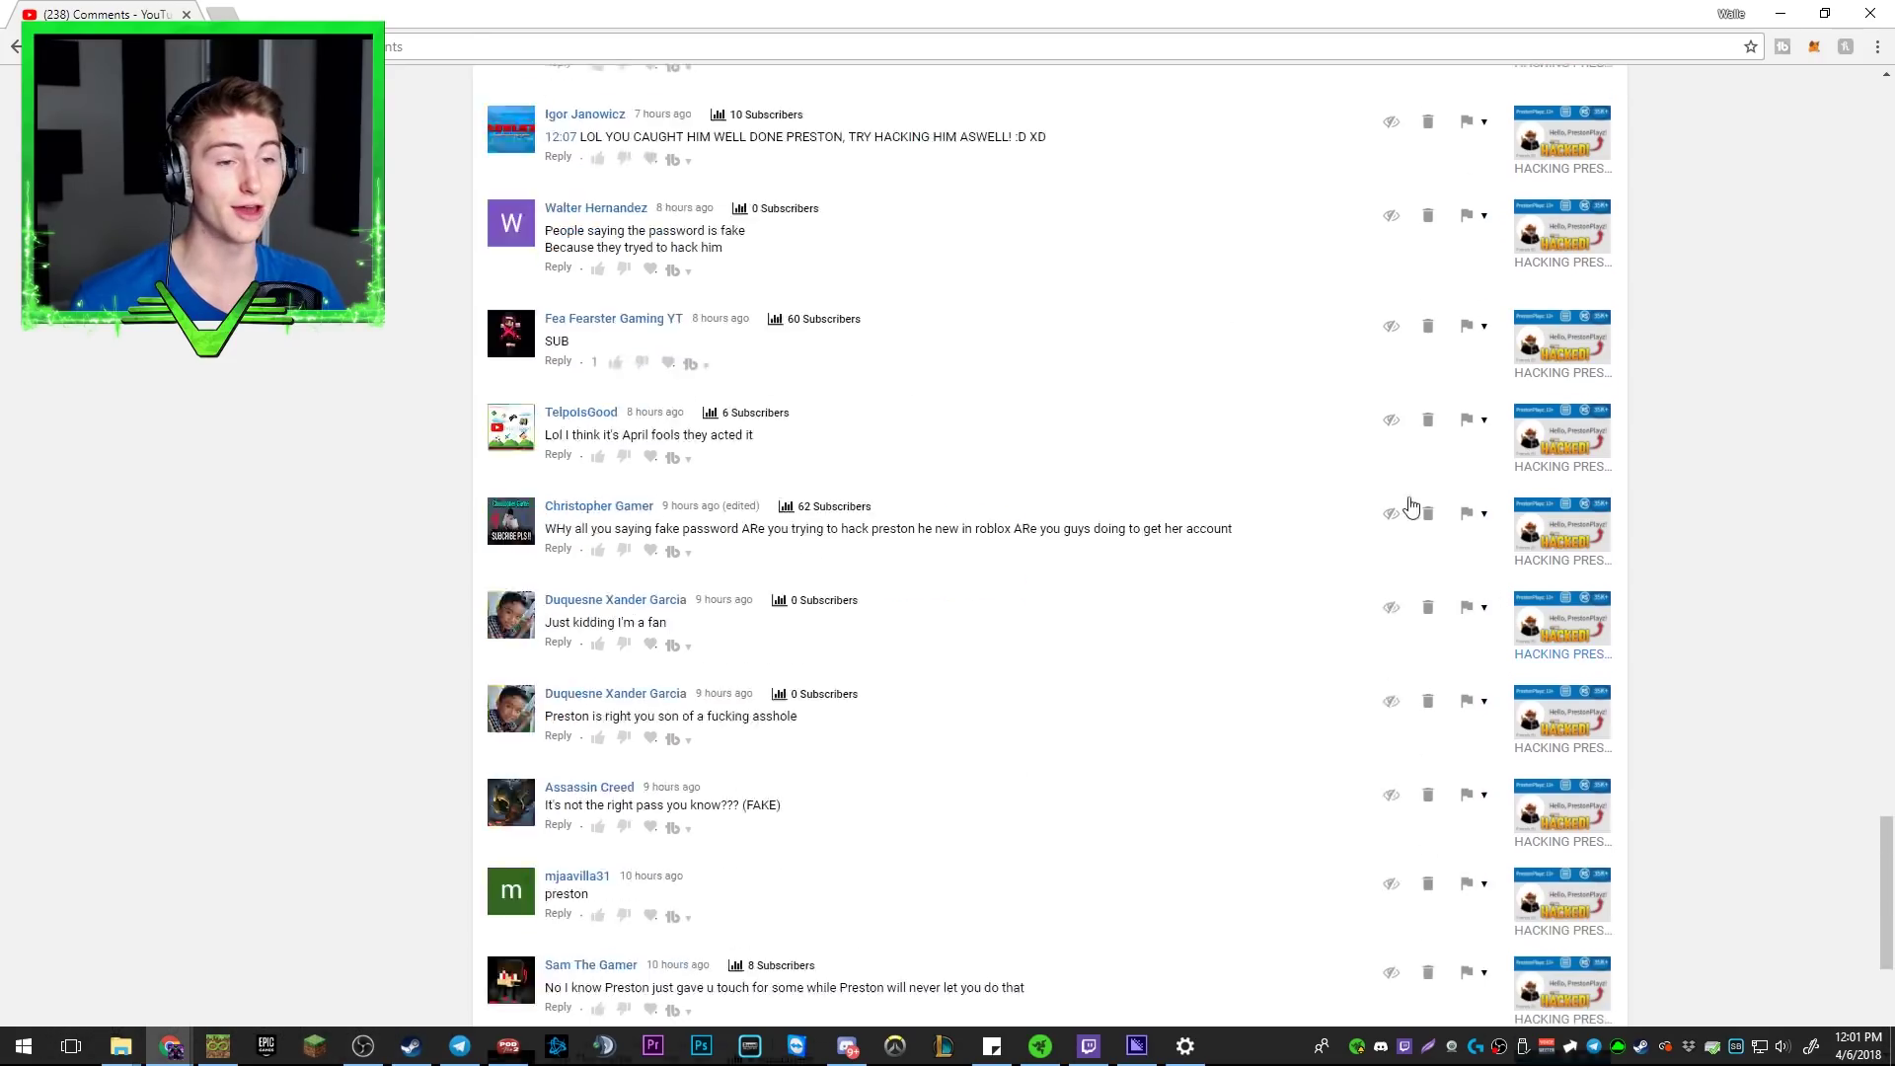
scroll(1422, 503, "up", 6)
scroll(1387, 499, "up", 6)
scroll(1355, 479, "up", 6)
scroll(1353, 440, "up", 6)
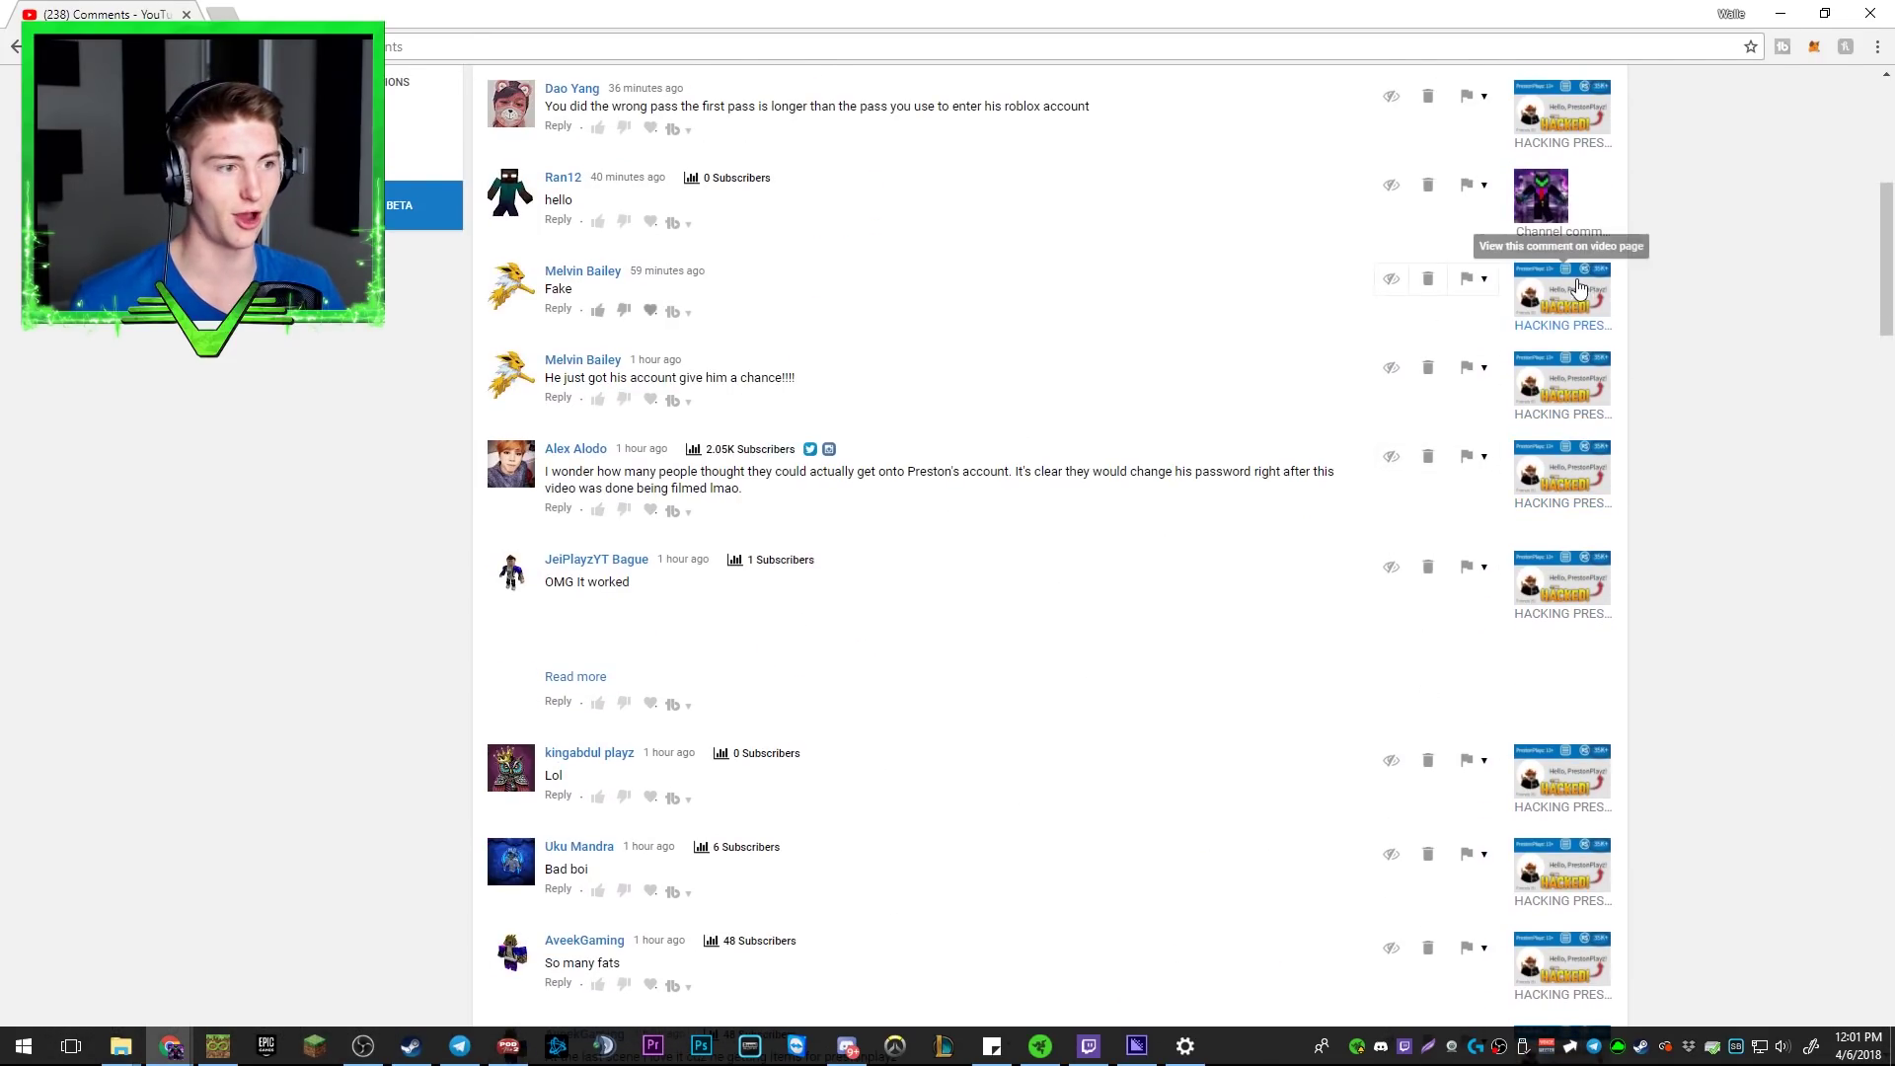
scroll(1108, 549, "up", 1)
scroll(820, 597, "up", 3)
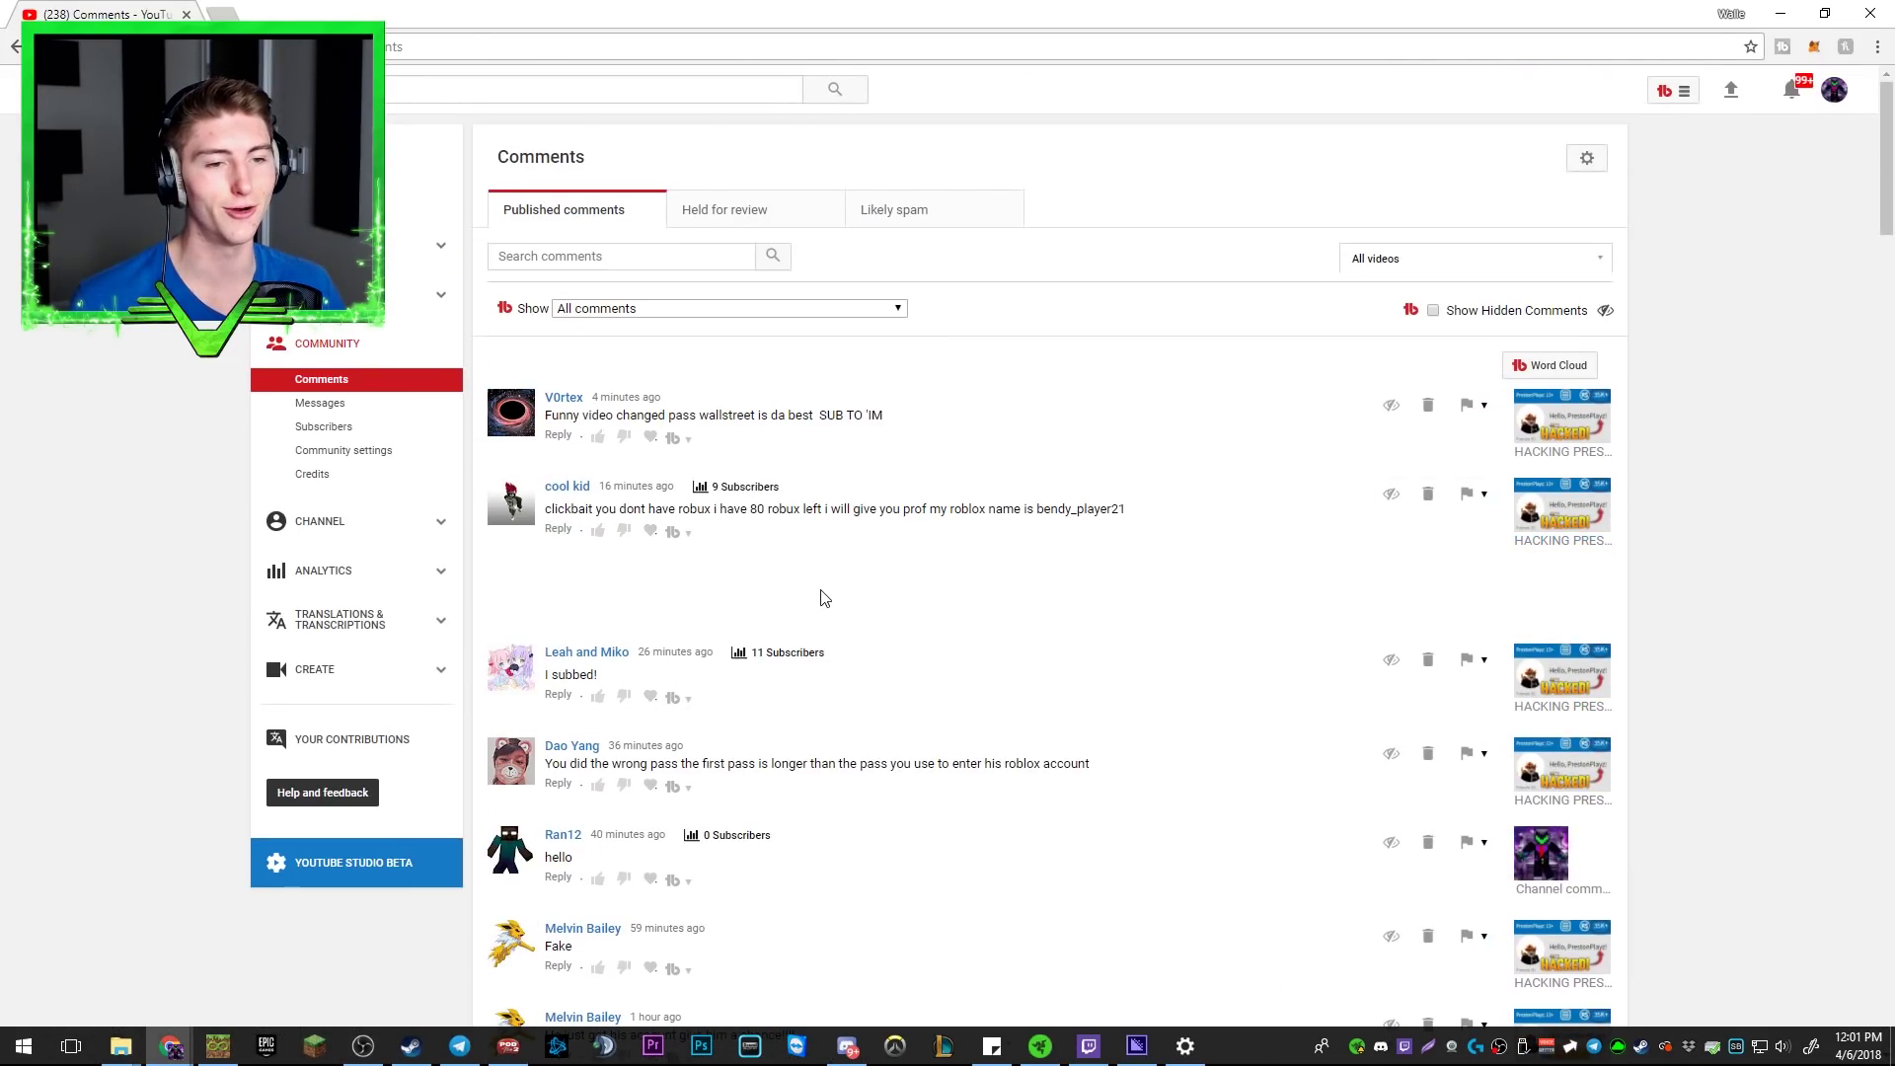
scroll(733, 538, "down", 3)
scroll(734, 537, "up", 3)
scroll(711, 533, "down", 4)
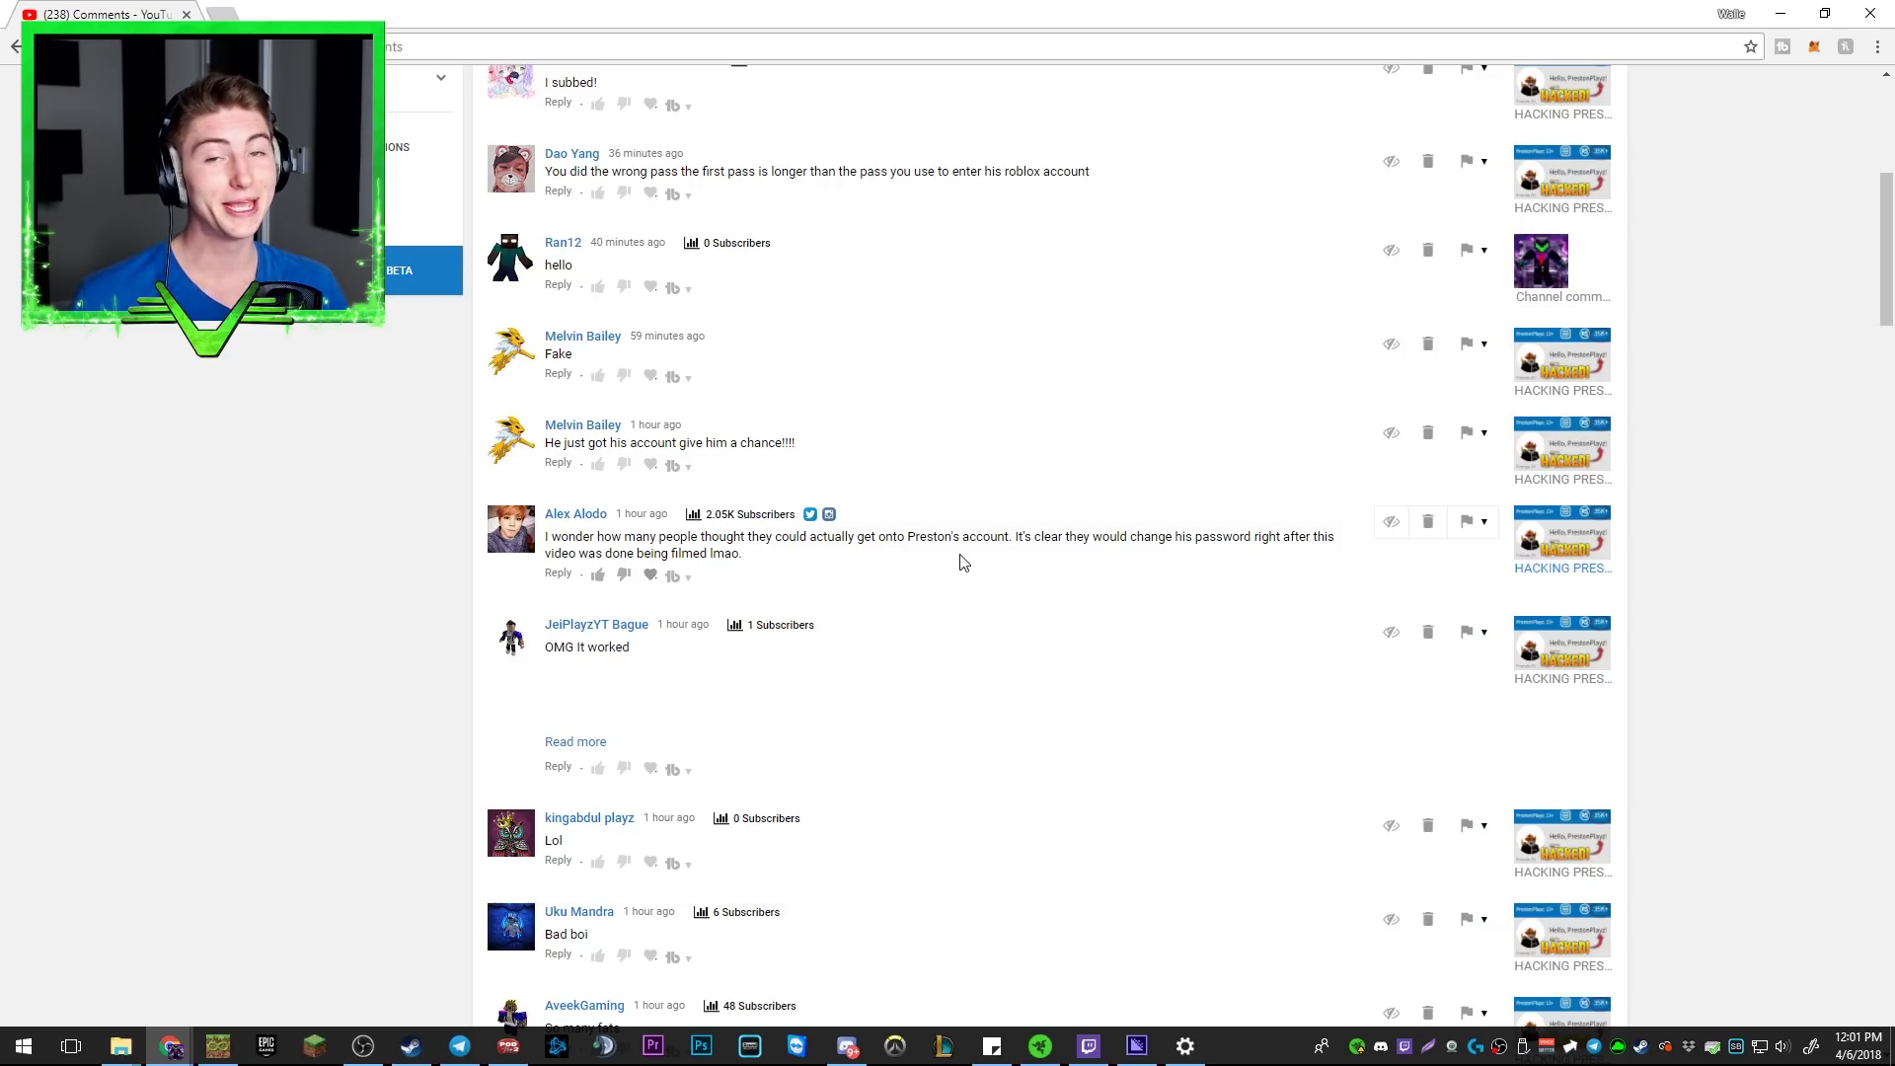
scroll(887, 585, "down", 1)
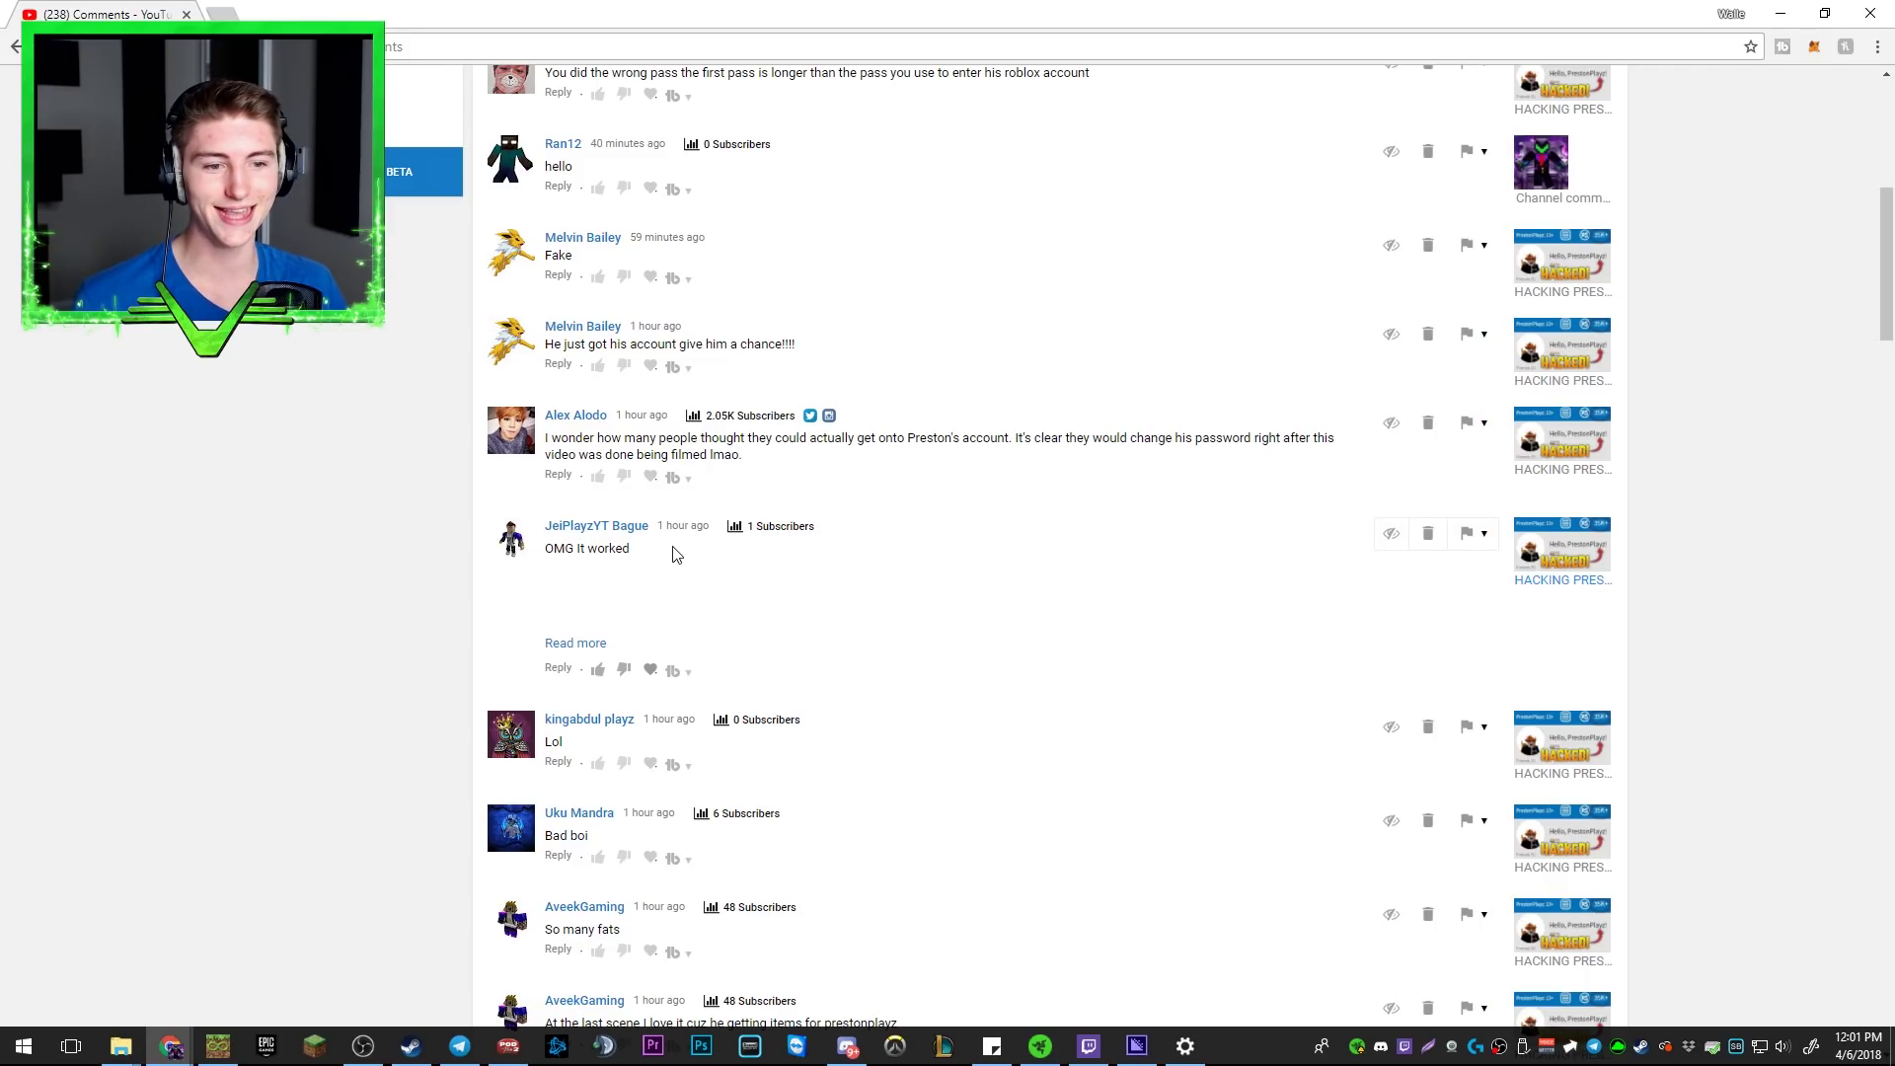
scroll(672, 554, "down", 2)
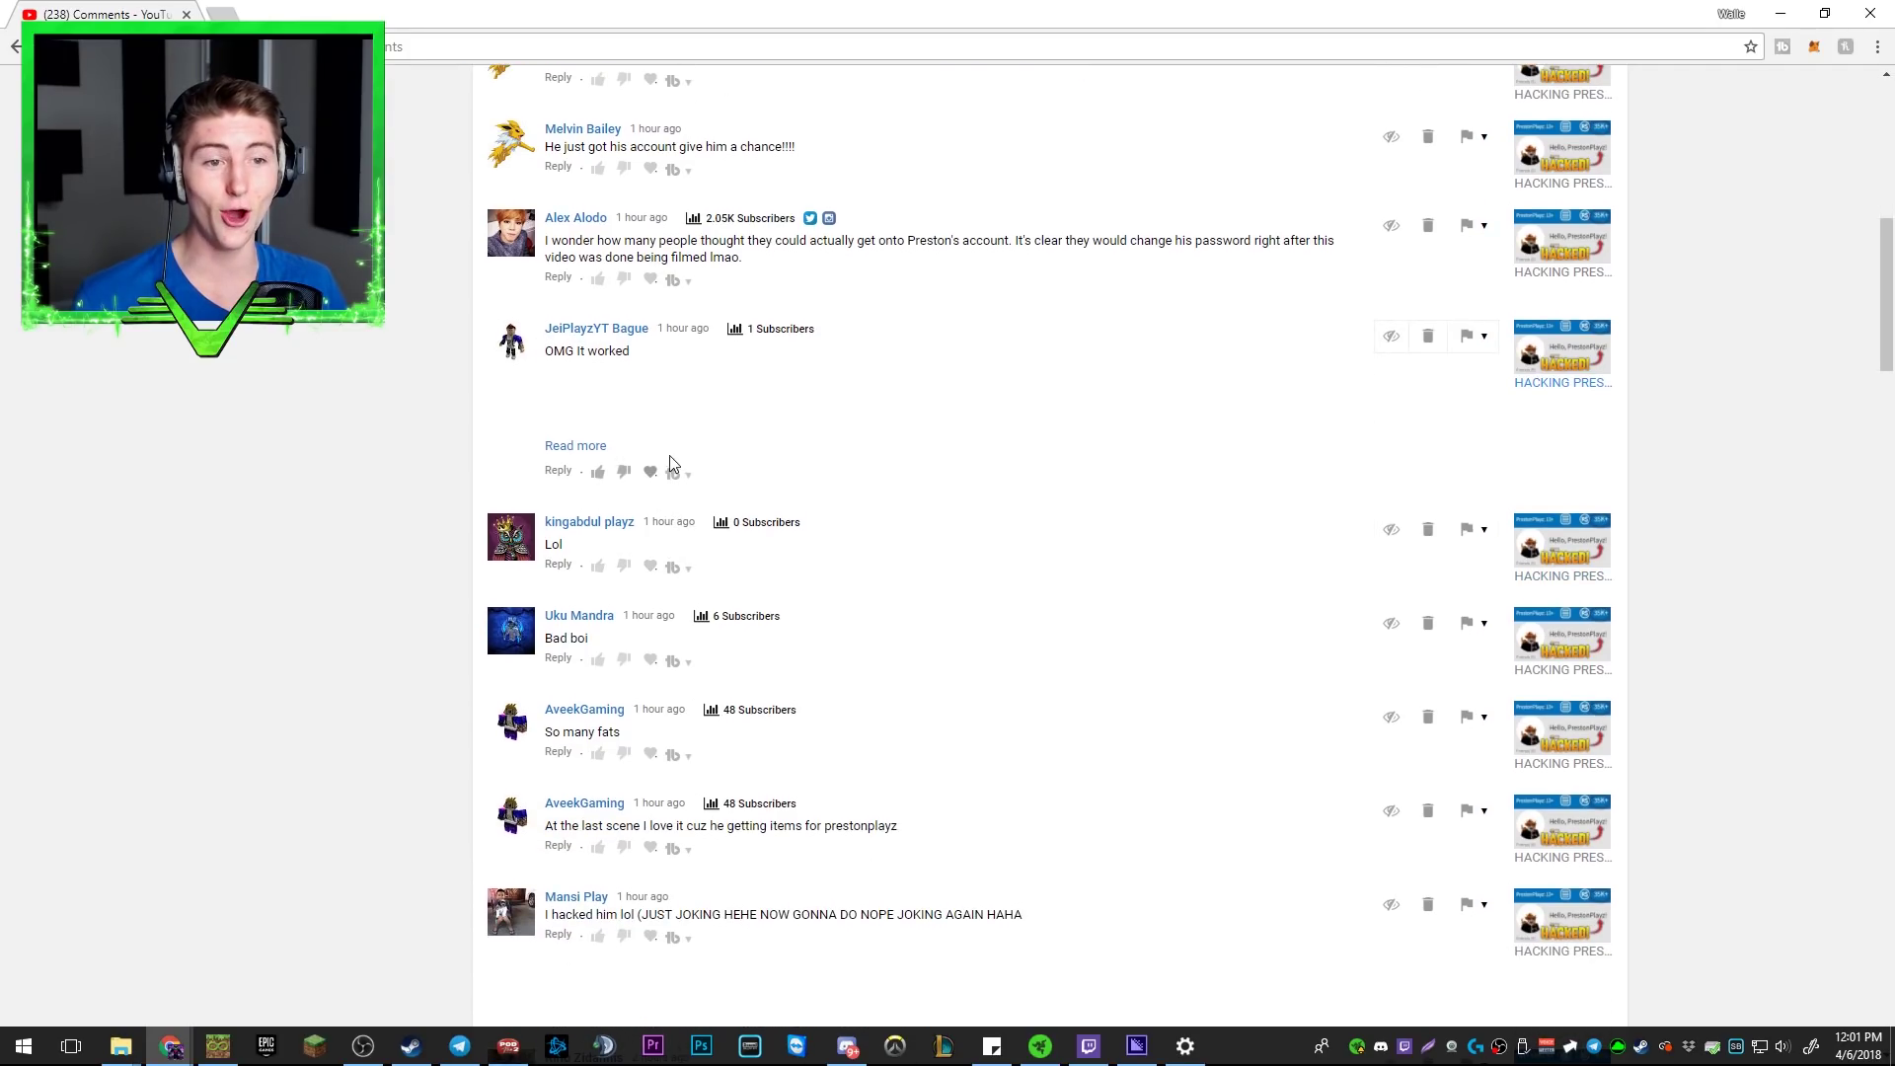
Show the full text of the 'OMG It worked' comment
left_click(571, 446)
scroll(610, 534, "down", 1)
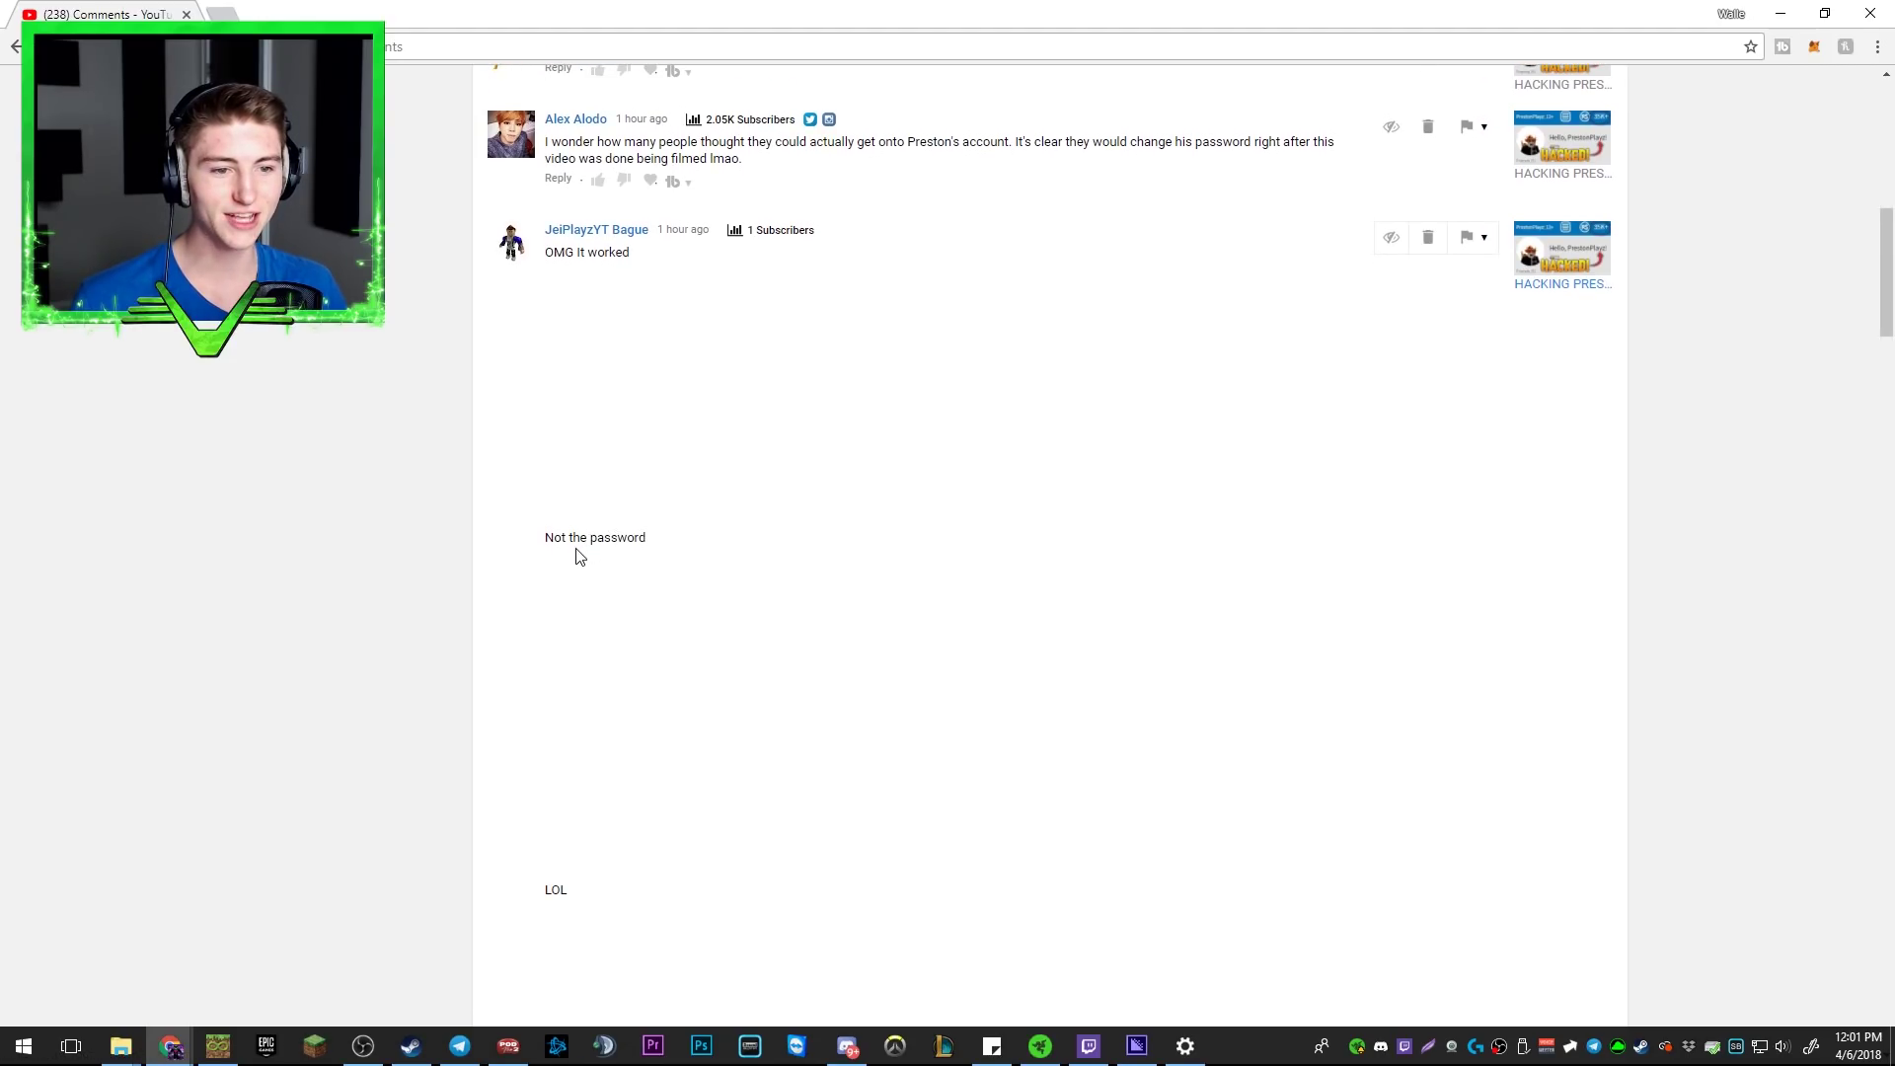
scroll(577, 553, "down", 1)
scroll(586, 541, "down", 1)
scroll(578, 529, "down", 3)
scroll(566, 514, "down", 3)
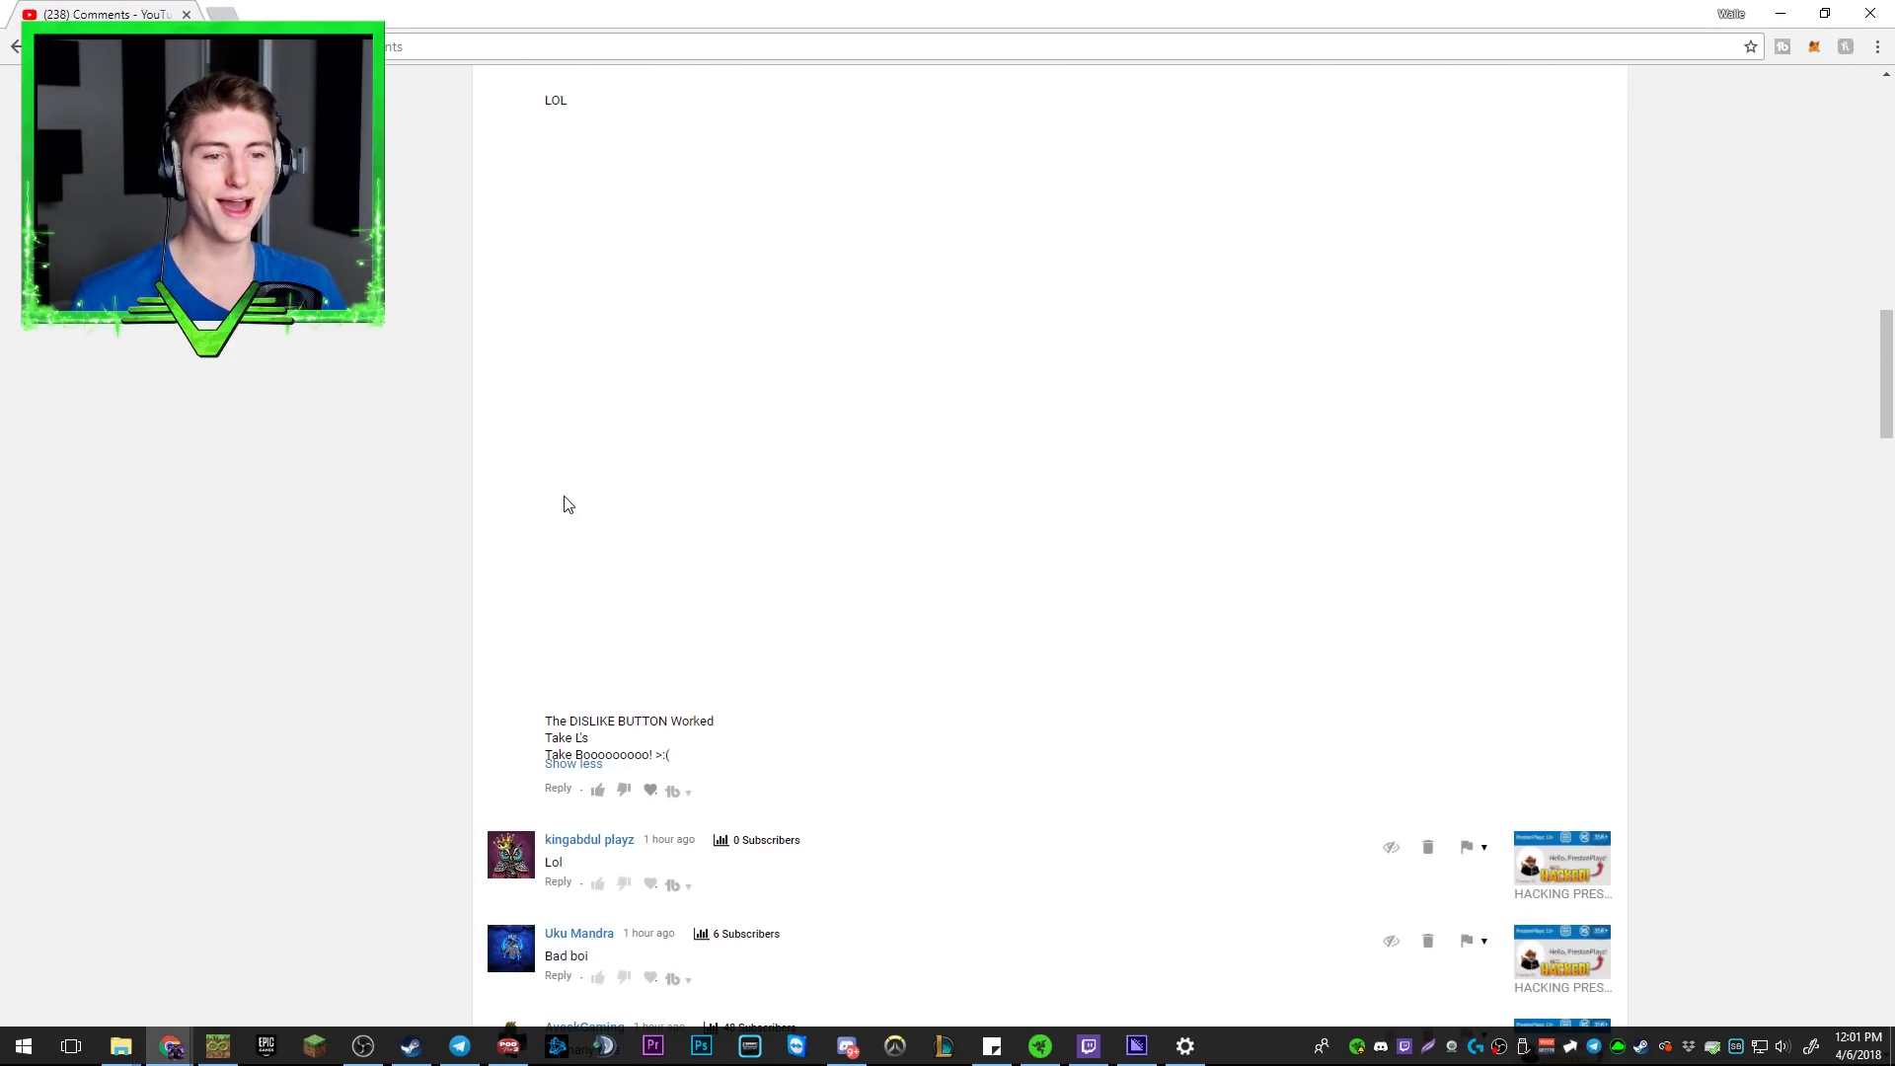
scroll(563, 504, "down", 2)
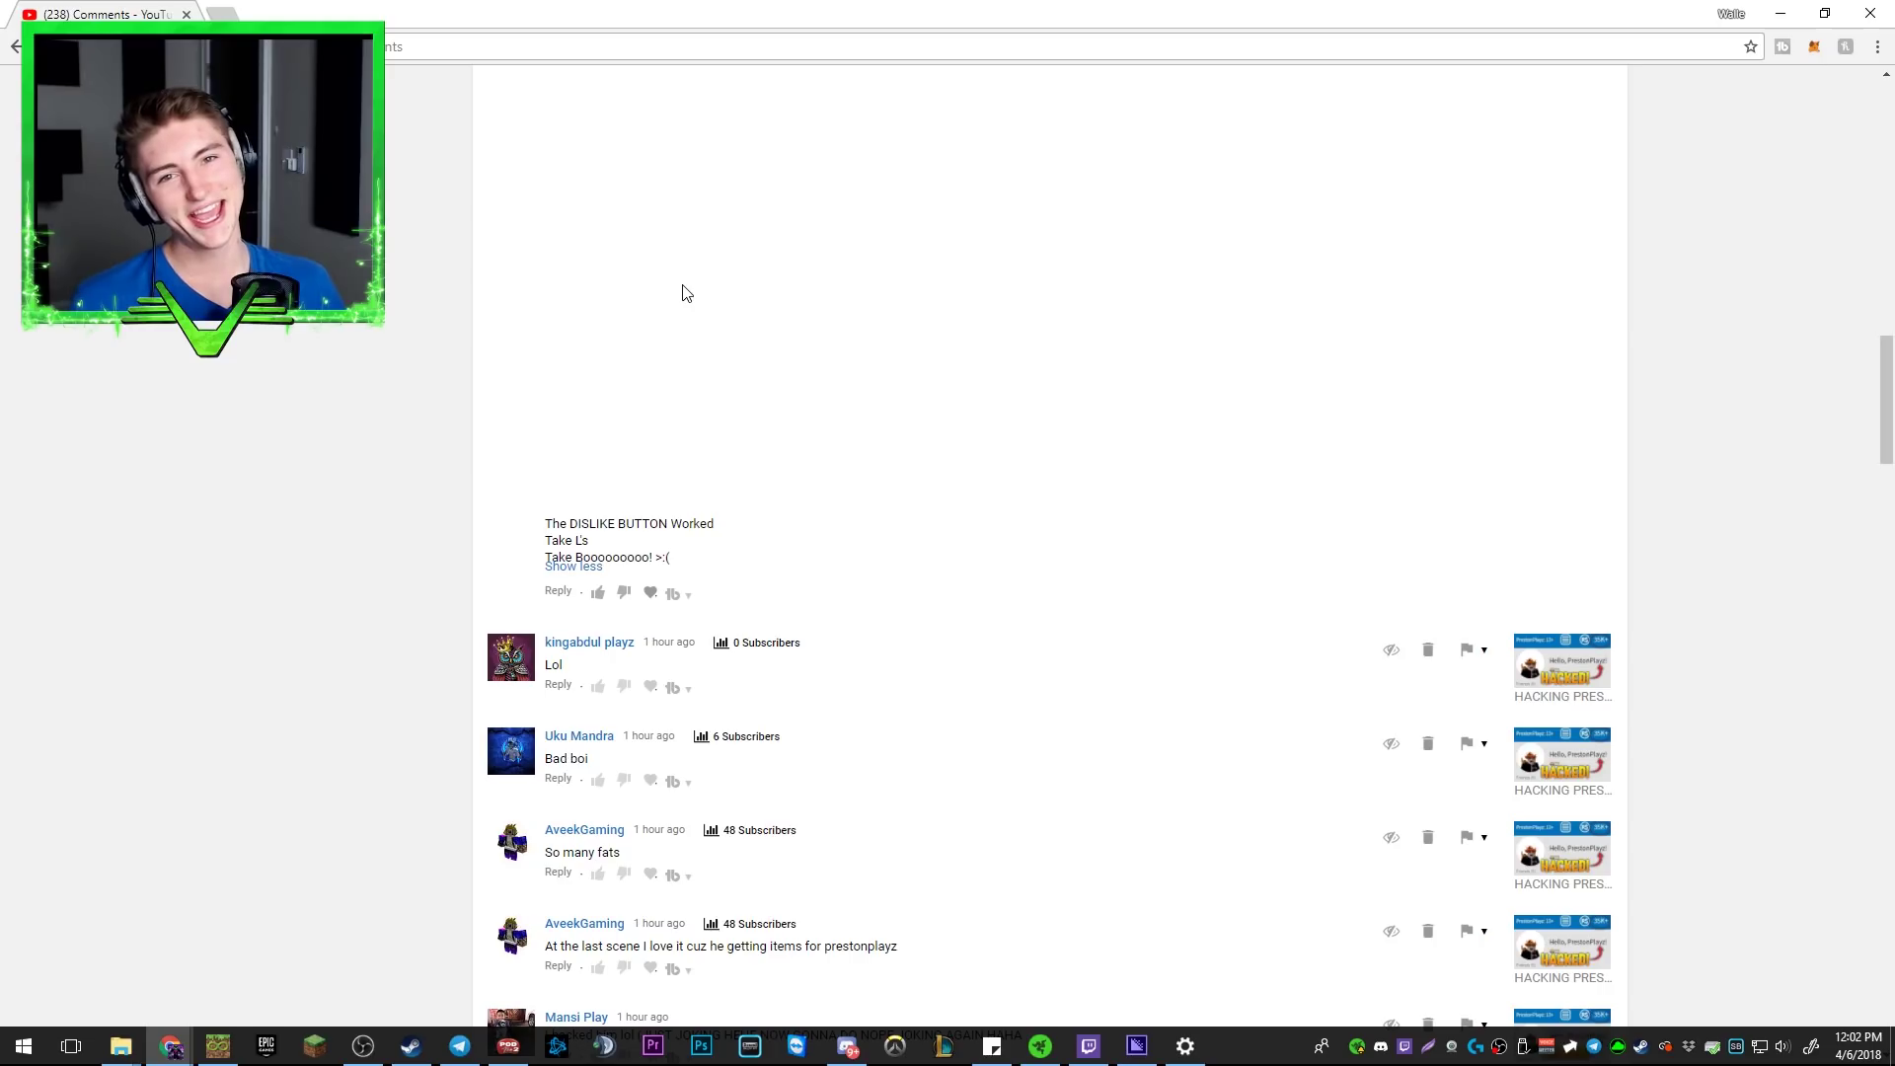
scroll(683, 281, "down", 1)
scroll(683, 281, "down", 3)
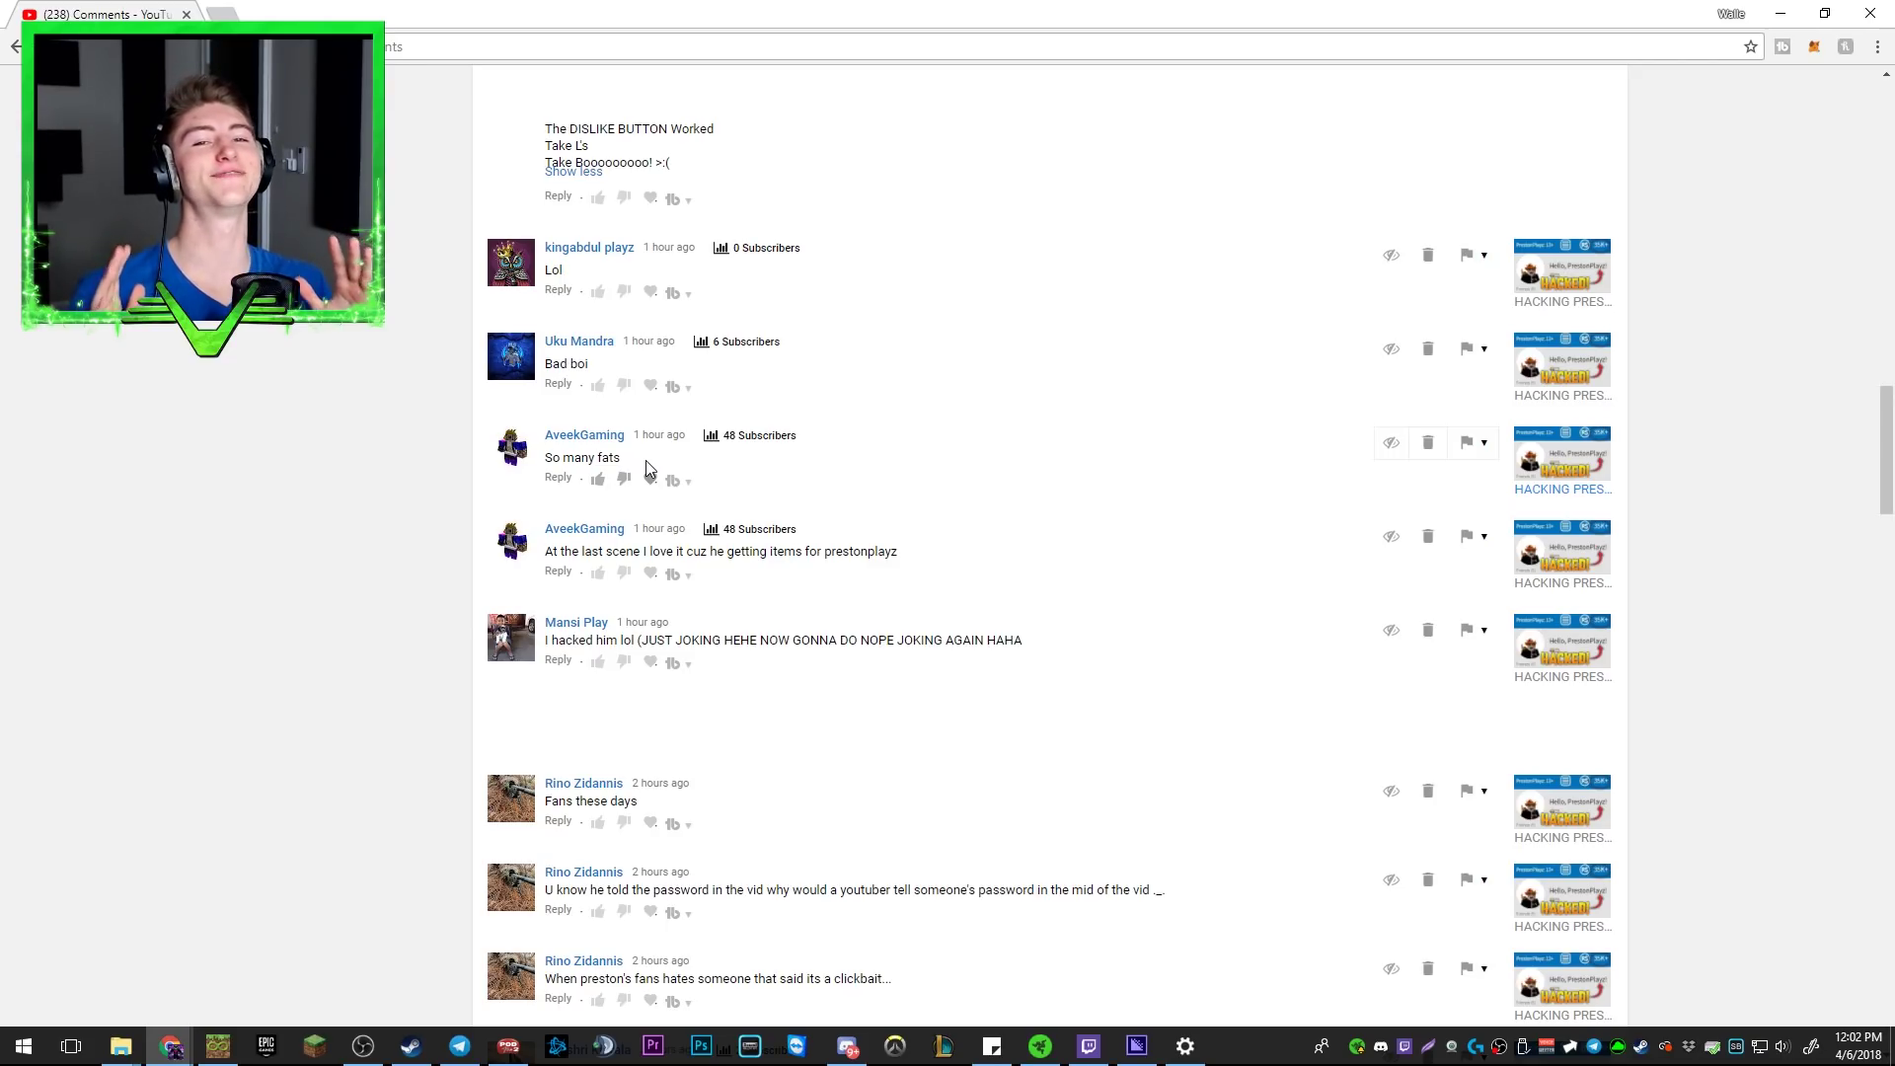
scroll(645, 462, "down", 1)
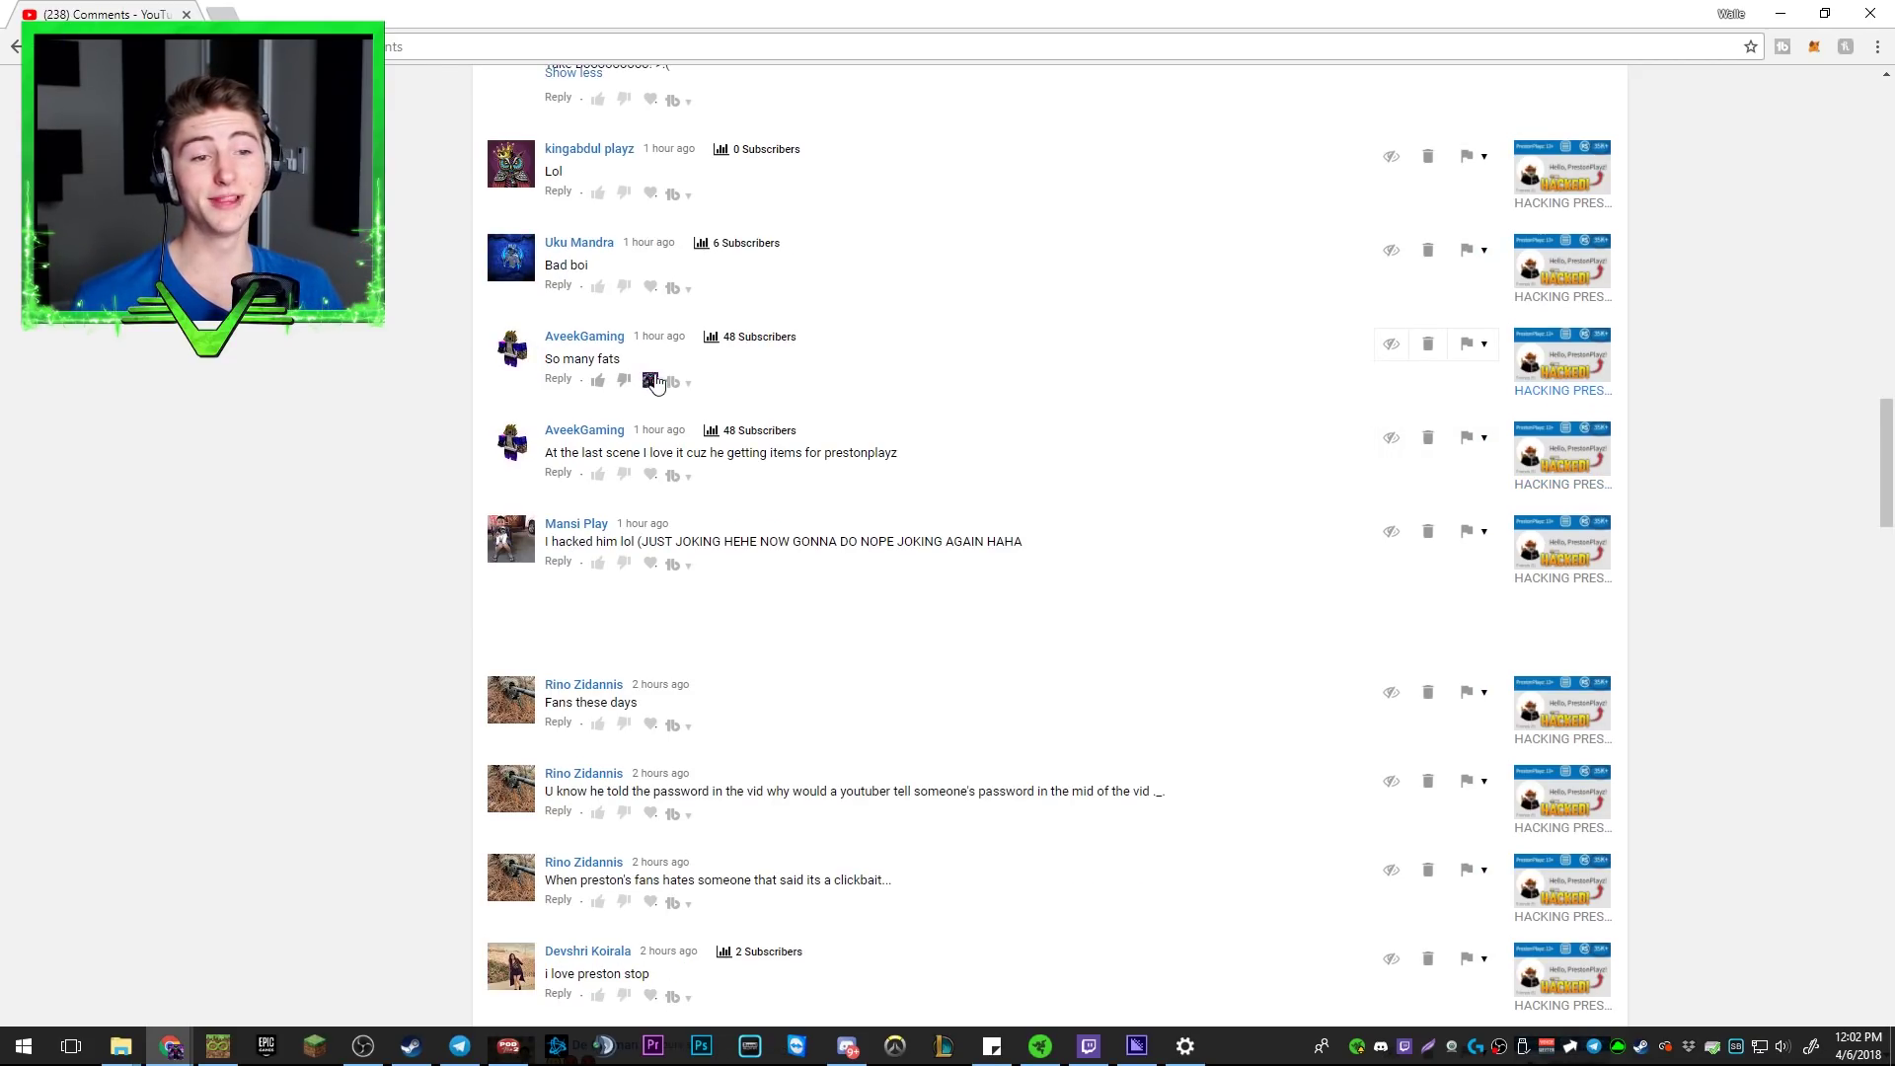
scroll(944, 355, "up", 2)
scroll(897, 356, "up", 3)
scroll(868, 356, "up", 5)
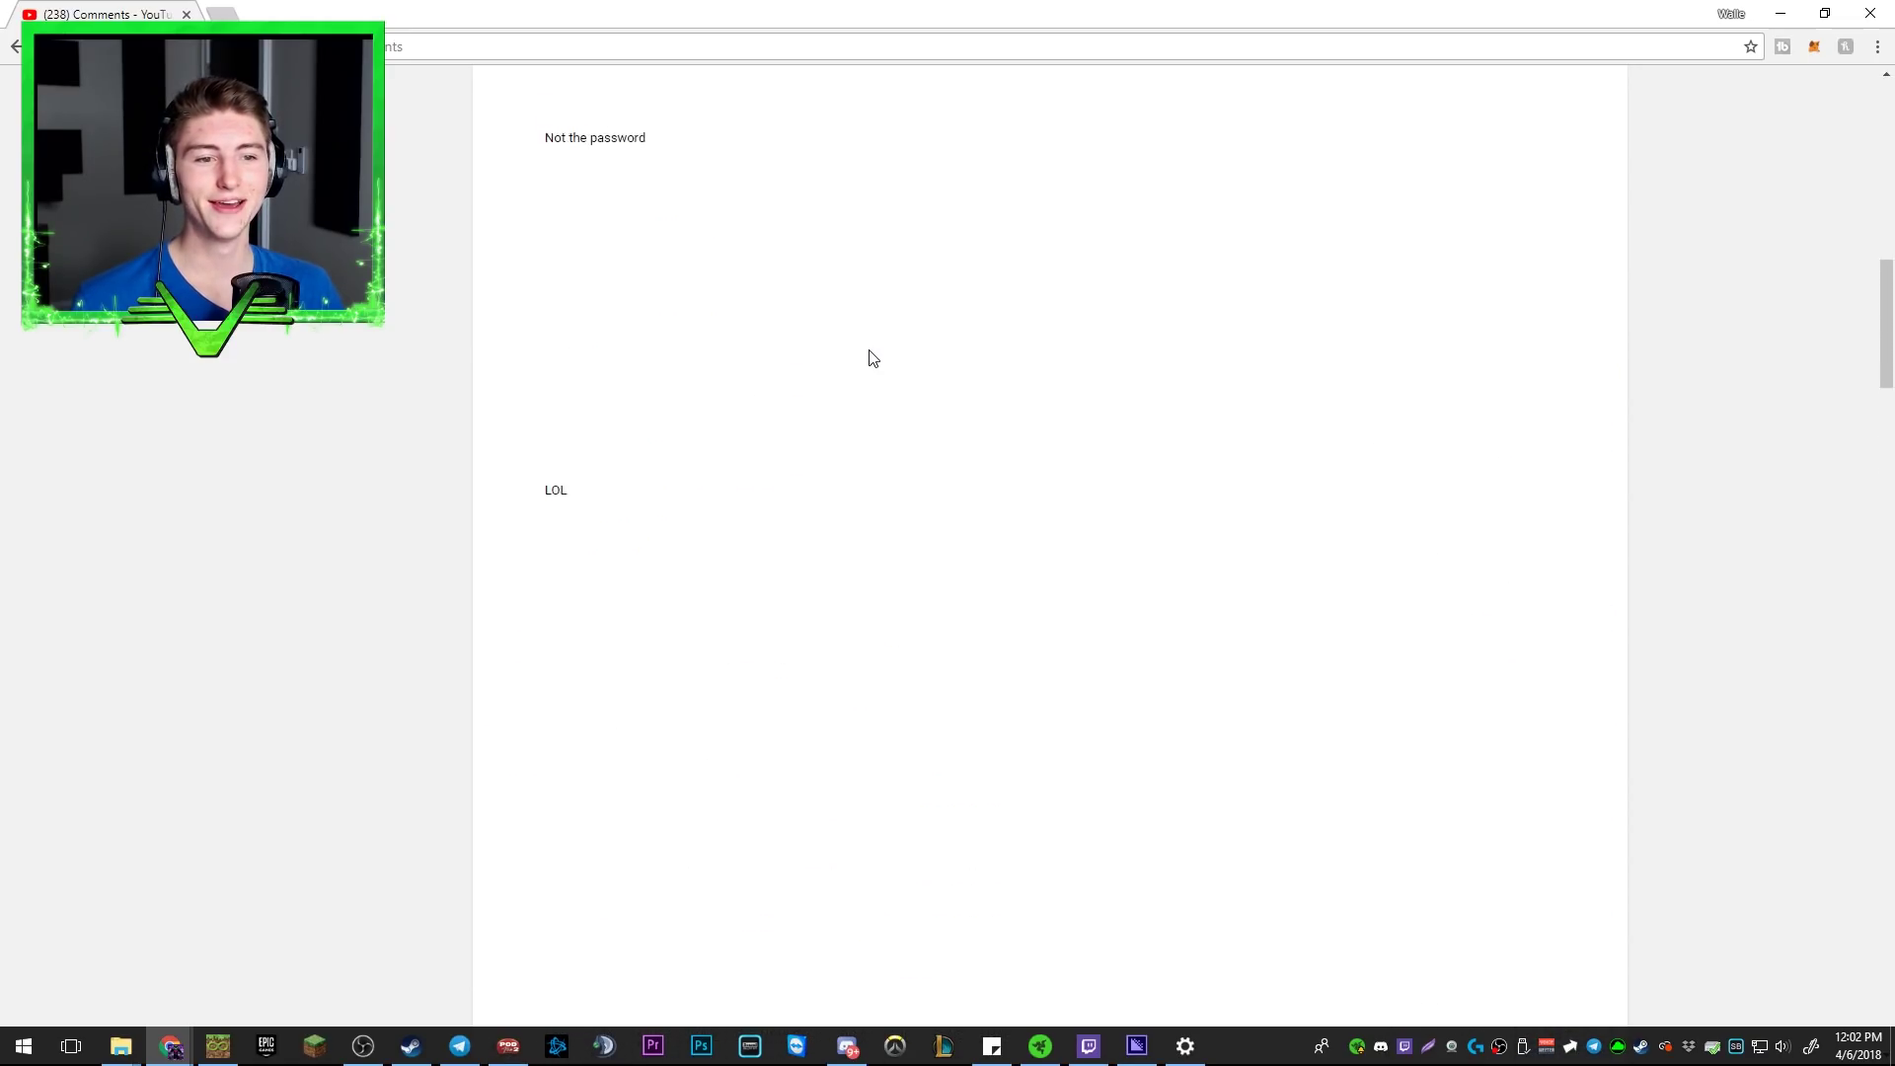
scroll(868, 356, "up", 6)
scroll(844, 341, "down", 1)
scroll(823, 352, "down", 5)
scroll(801, 361, "down", 3)
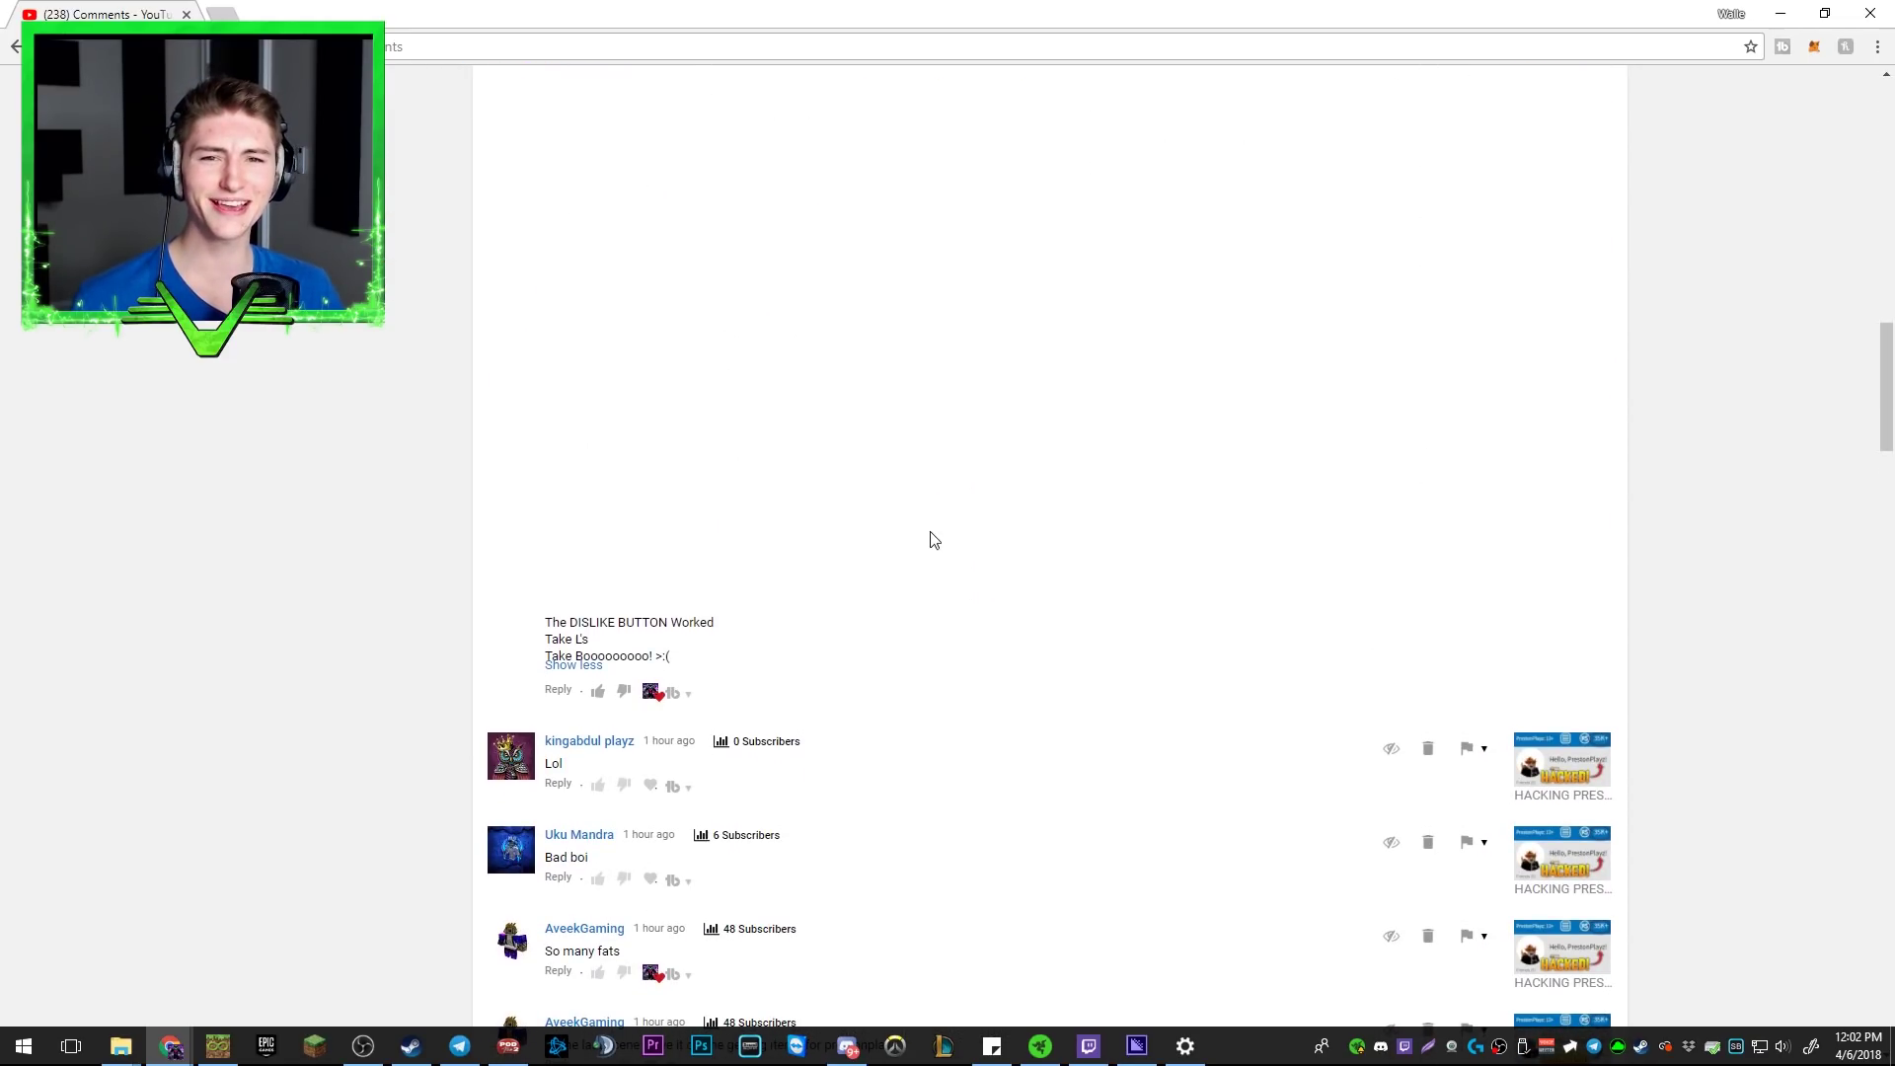
scroll(936, 537, "down", 5)
scroll(875, 524, "down", 5)
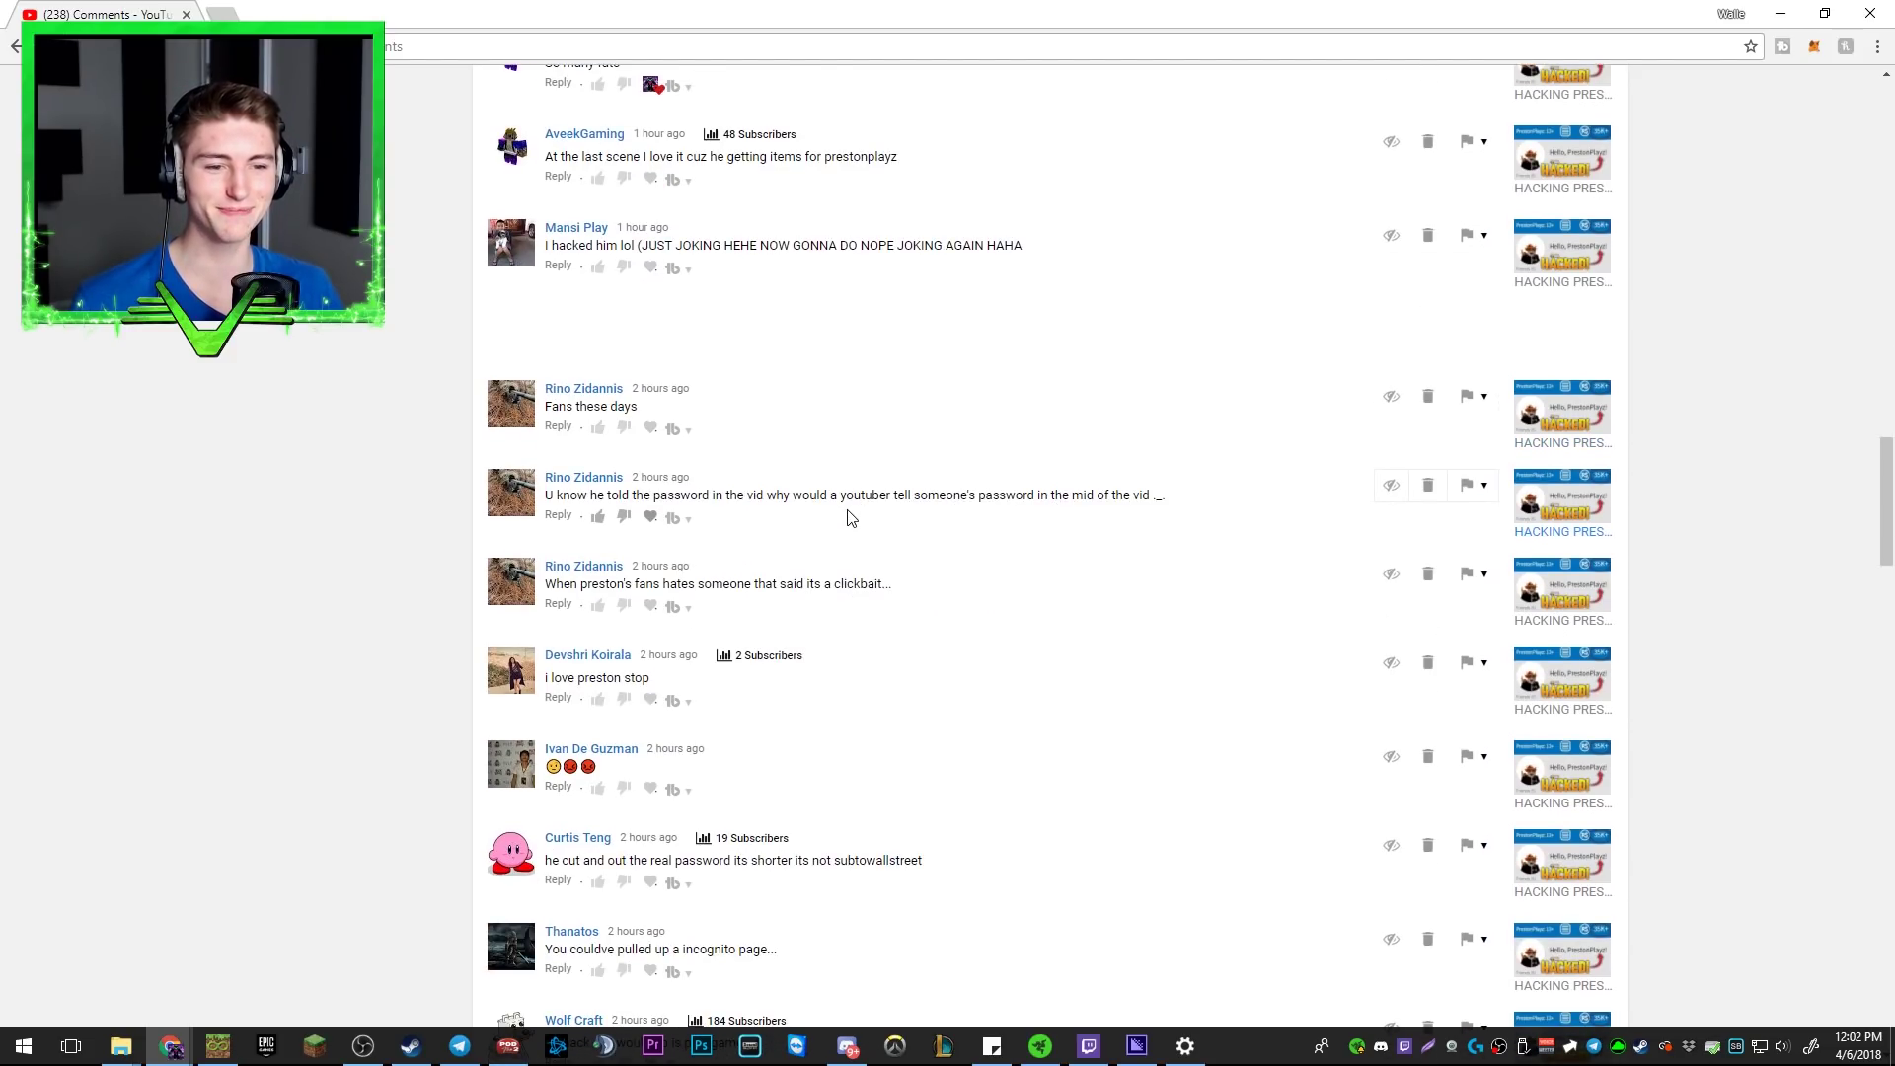
scroll(846, 517, "down", 3)
scroll(823, 526, "down", 3)
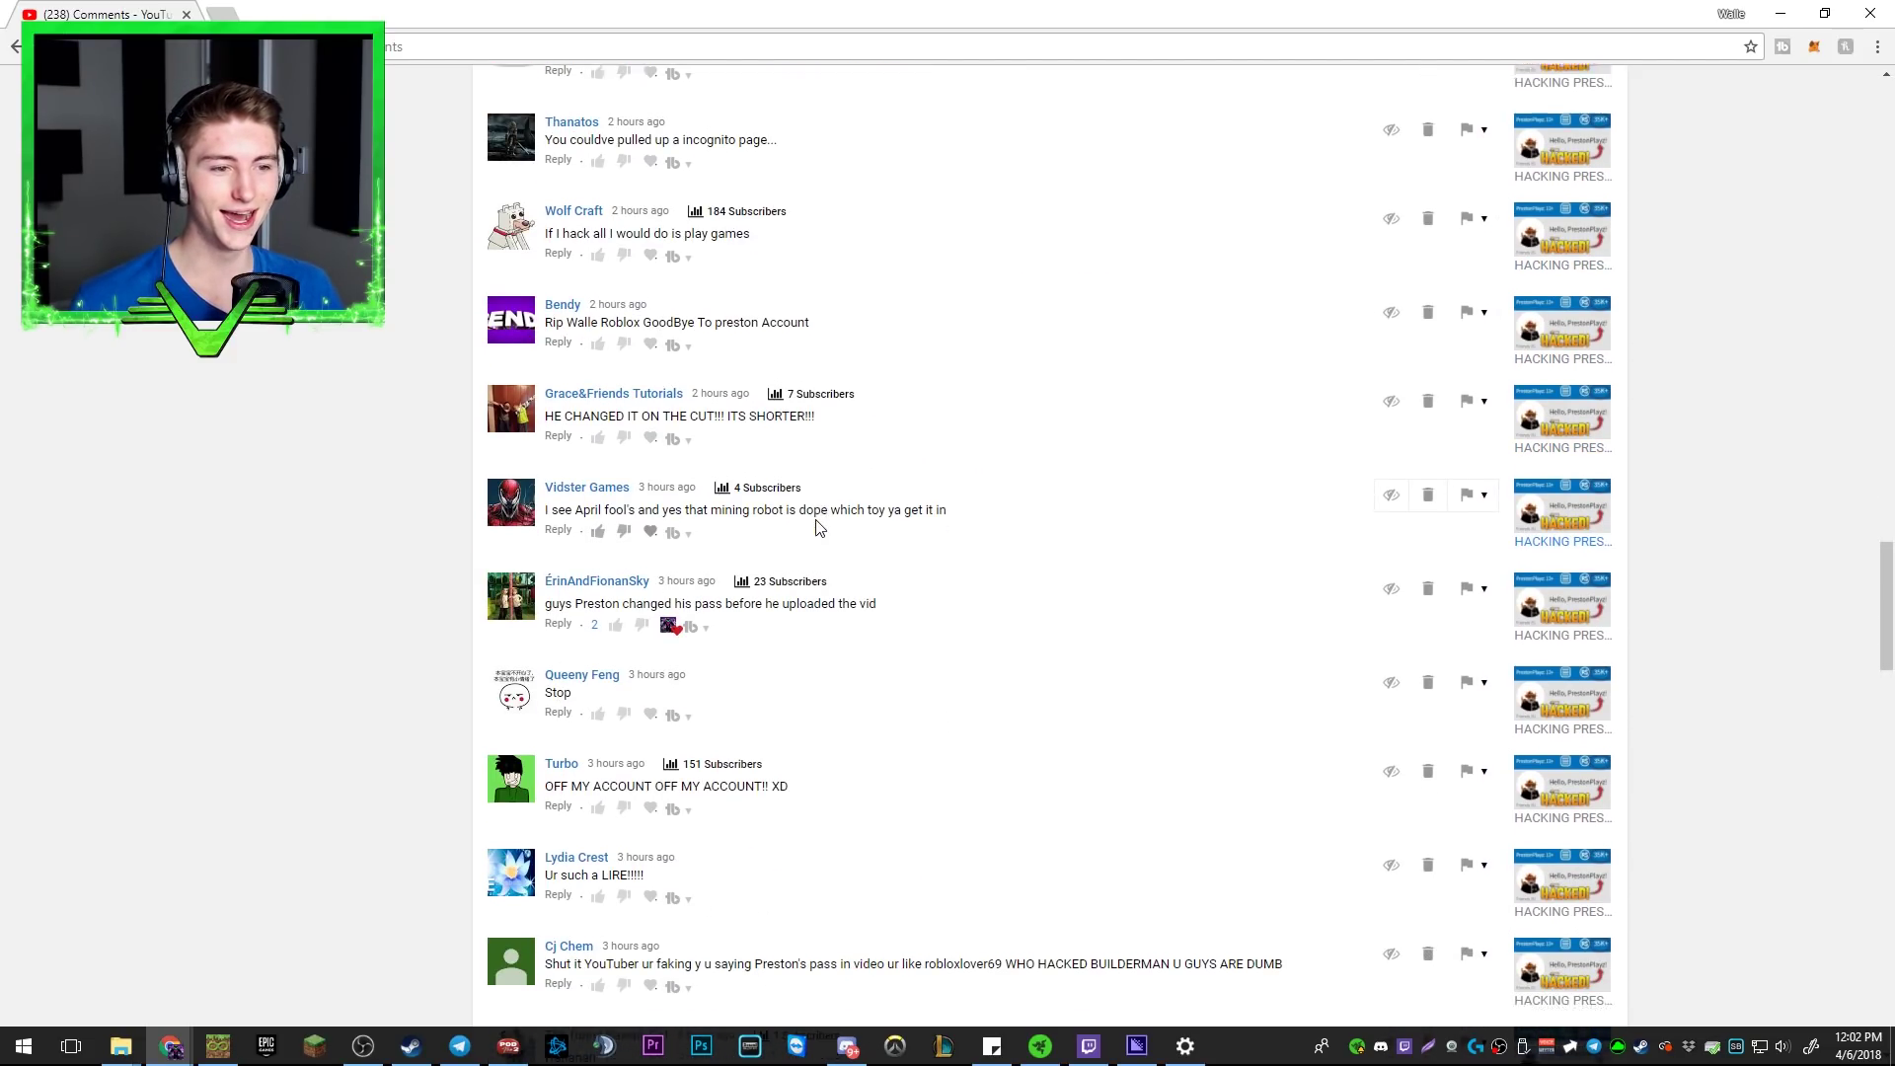
scroll(815, 526, "down", 3)
scroll(815, 524, "down", 2)
scroll(822, 525, "down", 5)
scroll(826, 524, "down", 5)
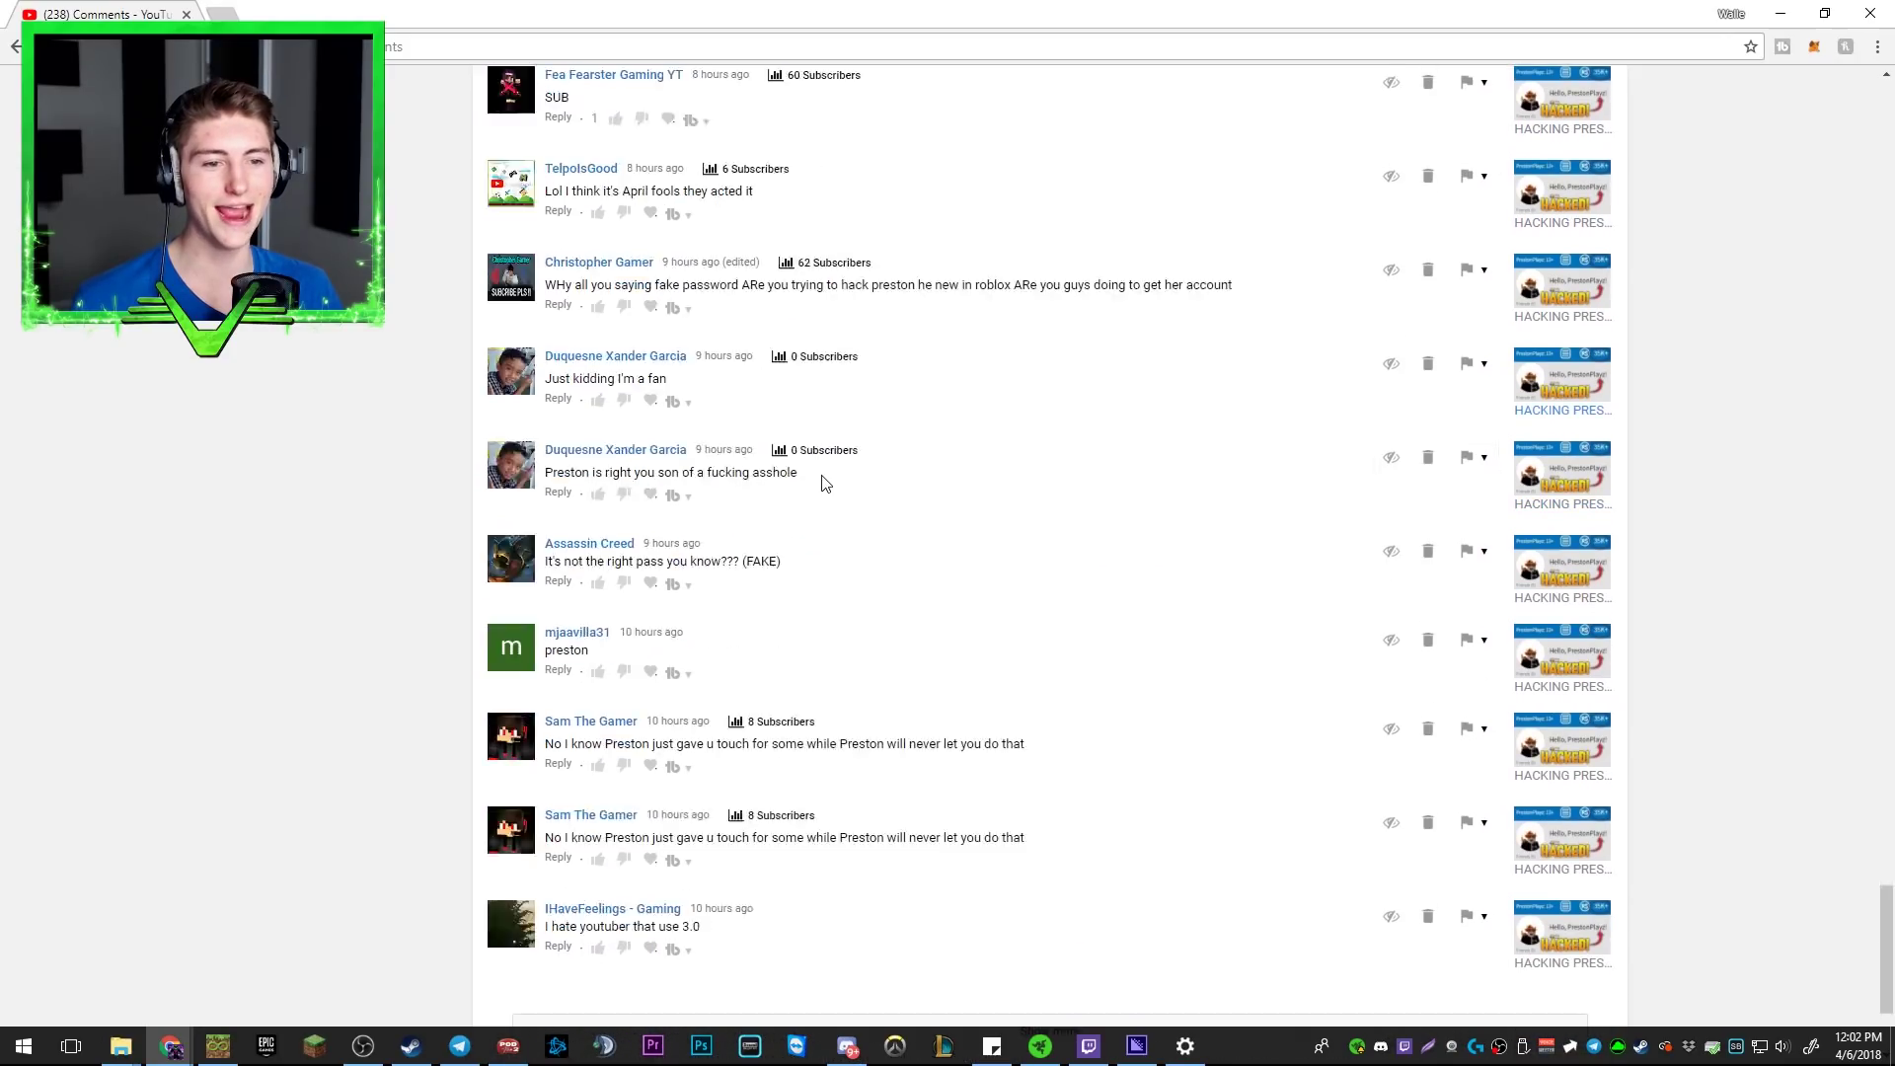
scroll(823, 474, "down", 3)
Load more comments, heart the emoji-filled 'Fake' comment, and highlight 'subtowallstreet'
left_click(978, 771)
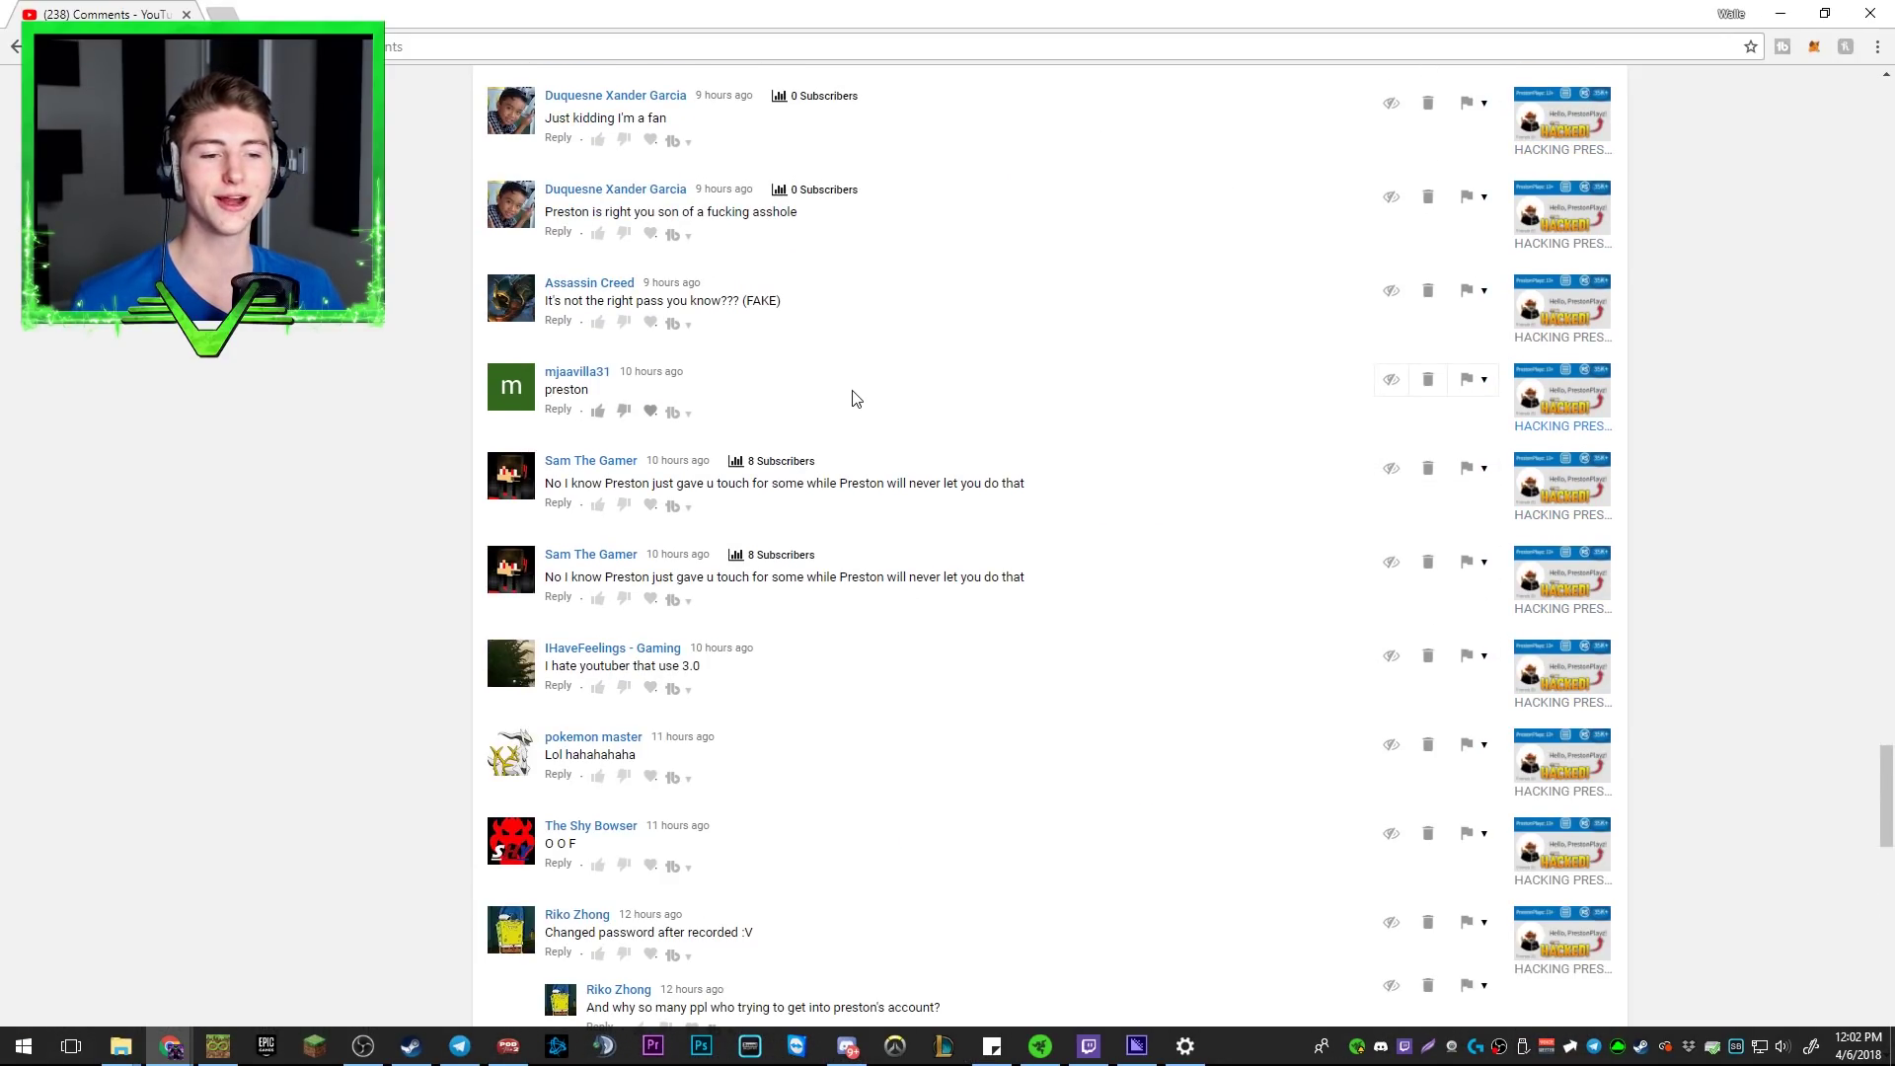
scroll(850, 401, "down", 5)
scroll(850, 407, "down", 2)
scroll(851, 413, "up", 1)
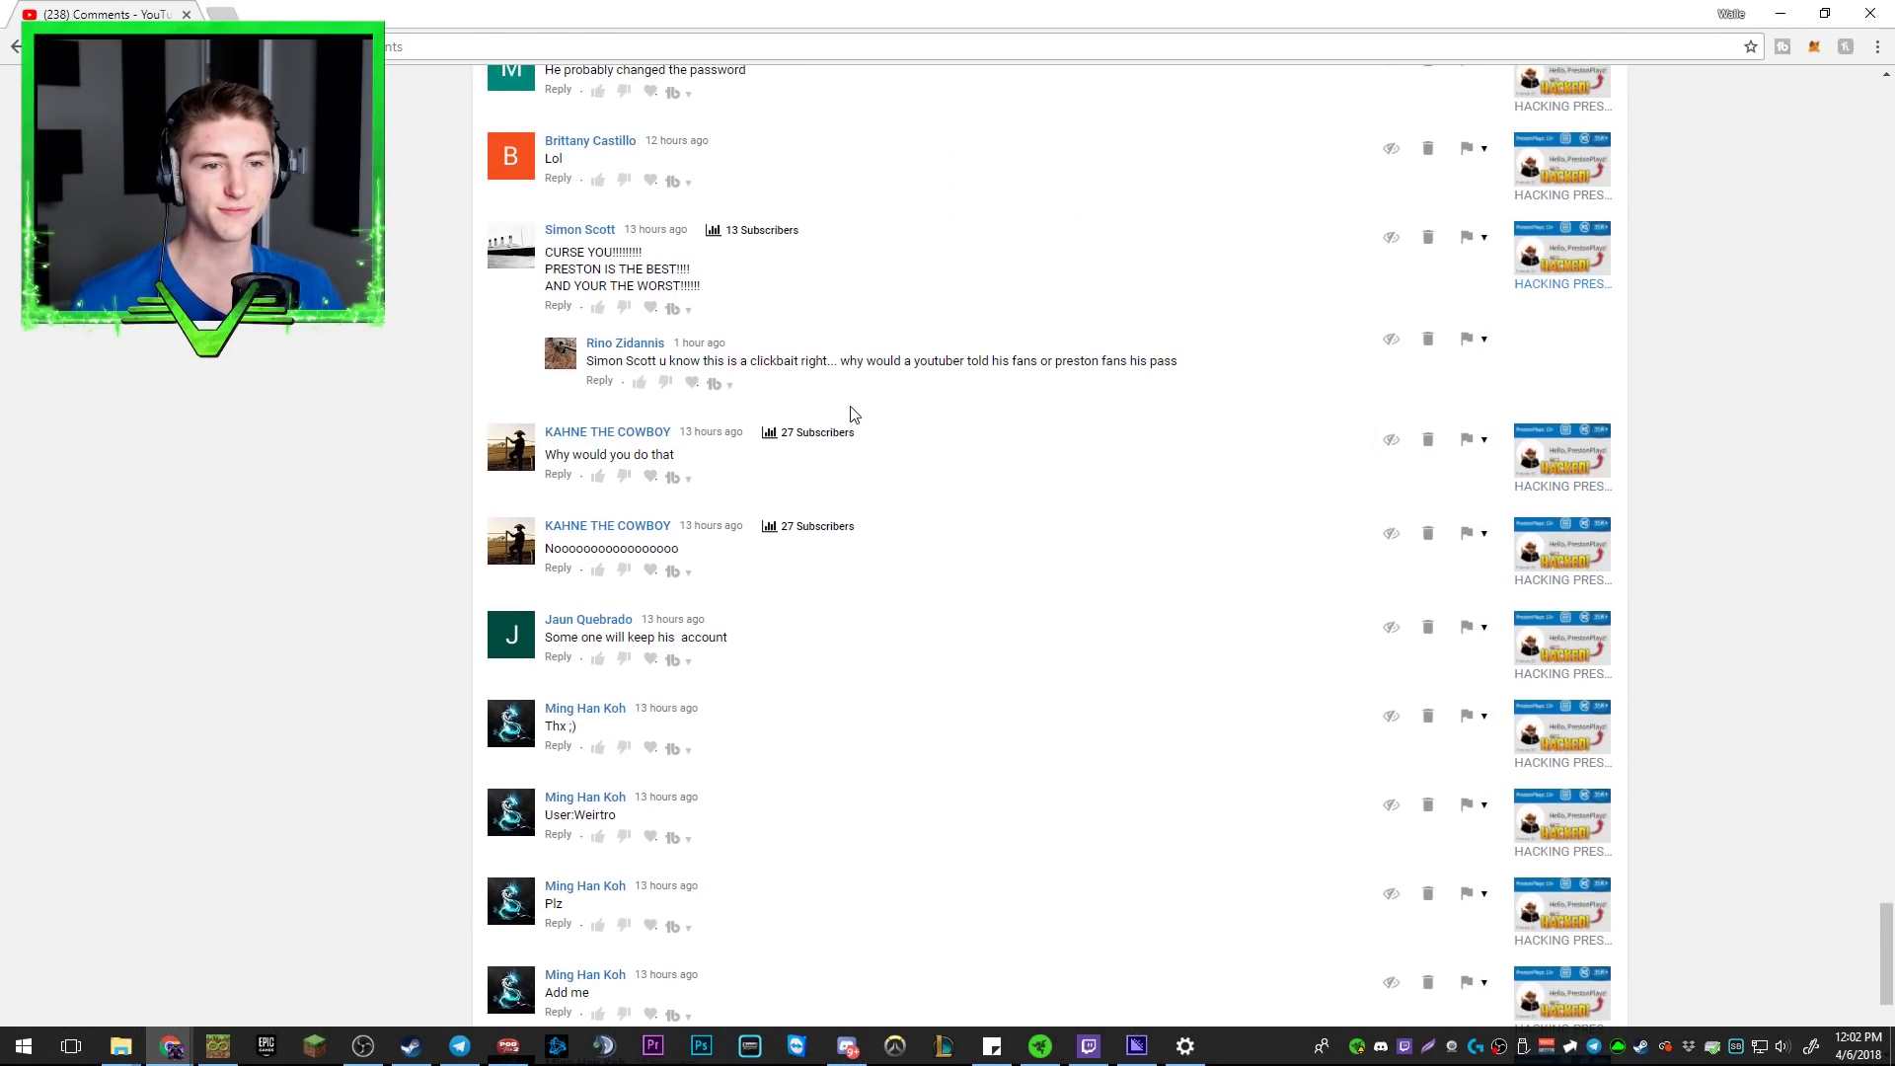
scroll(740, 370, "up", 1)
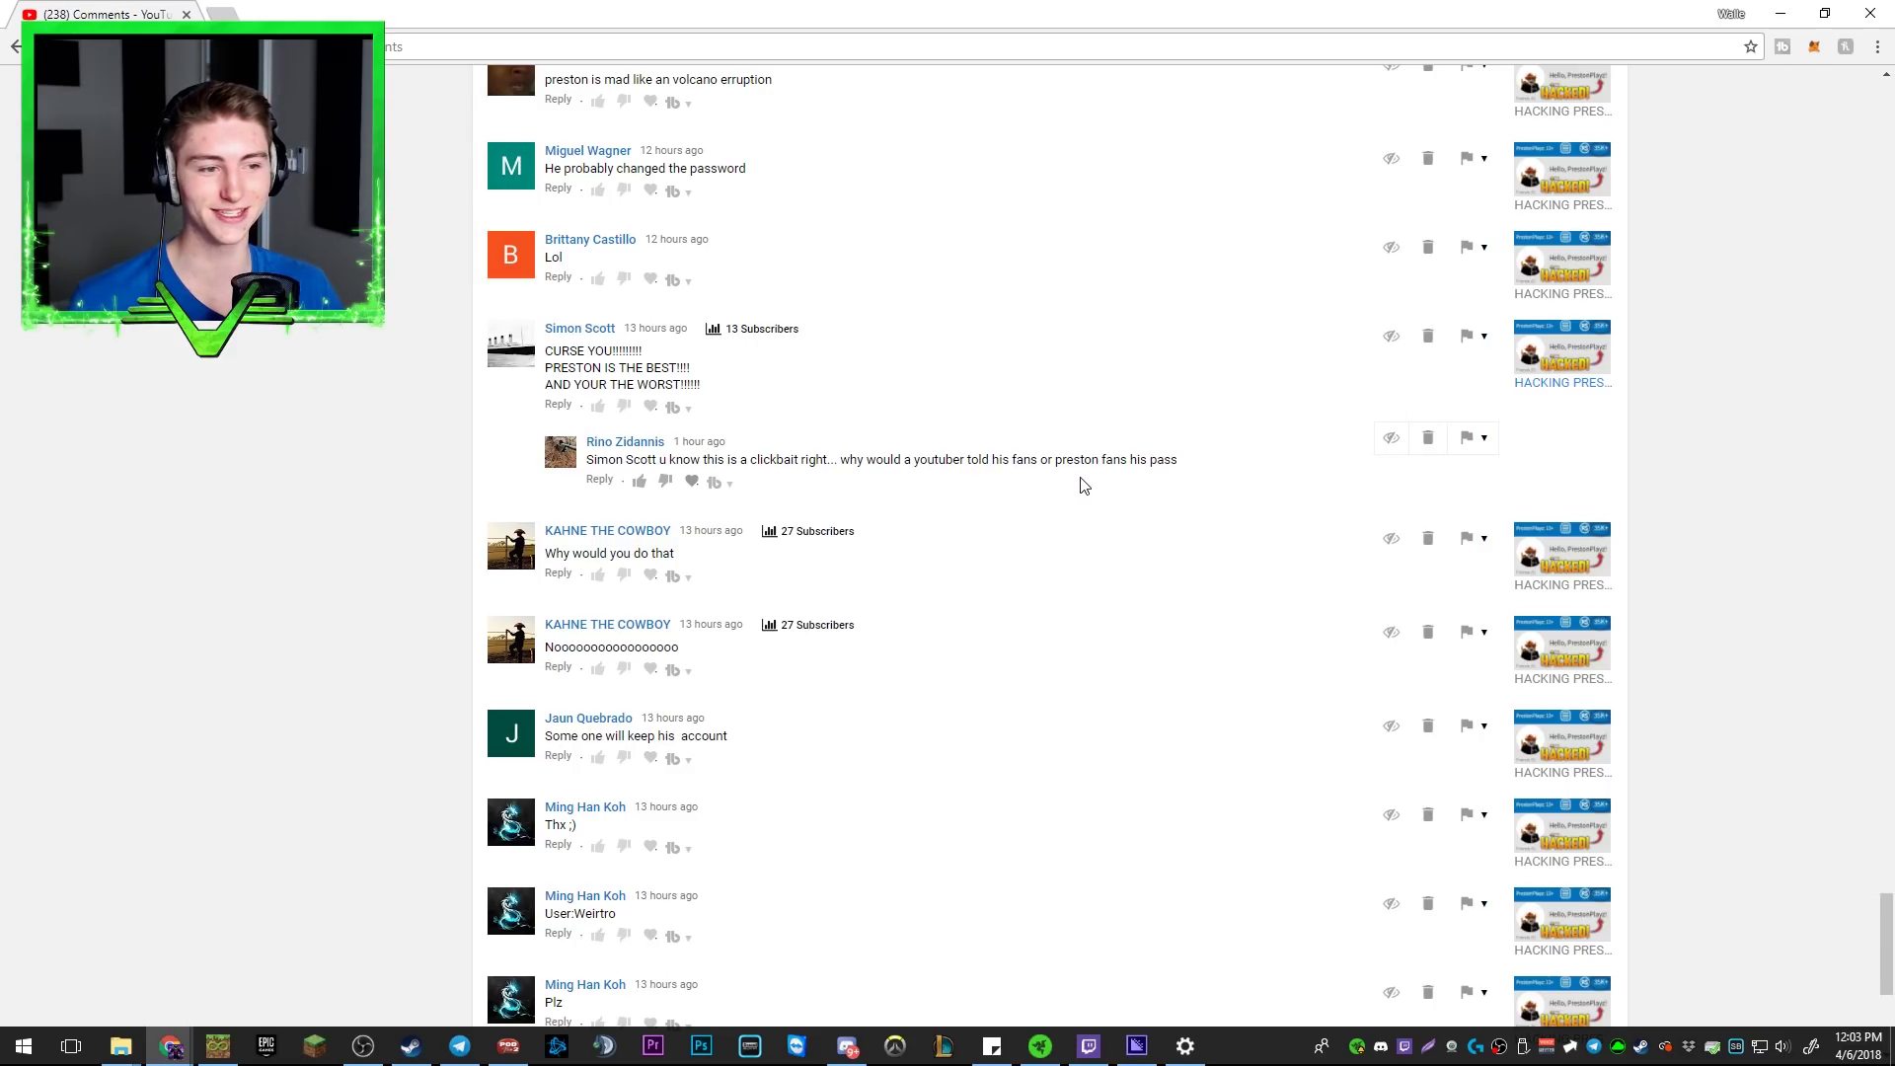
scroll(770, 622, "up", 1)
scroll(770, 622, "down", 2)
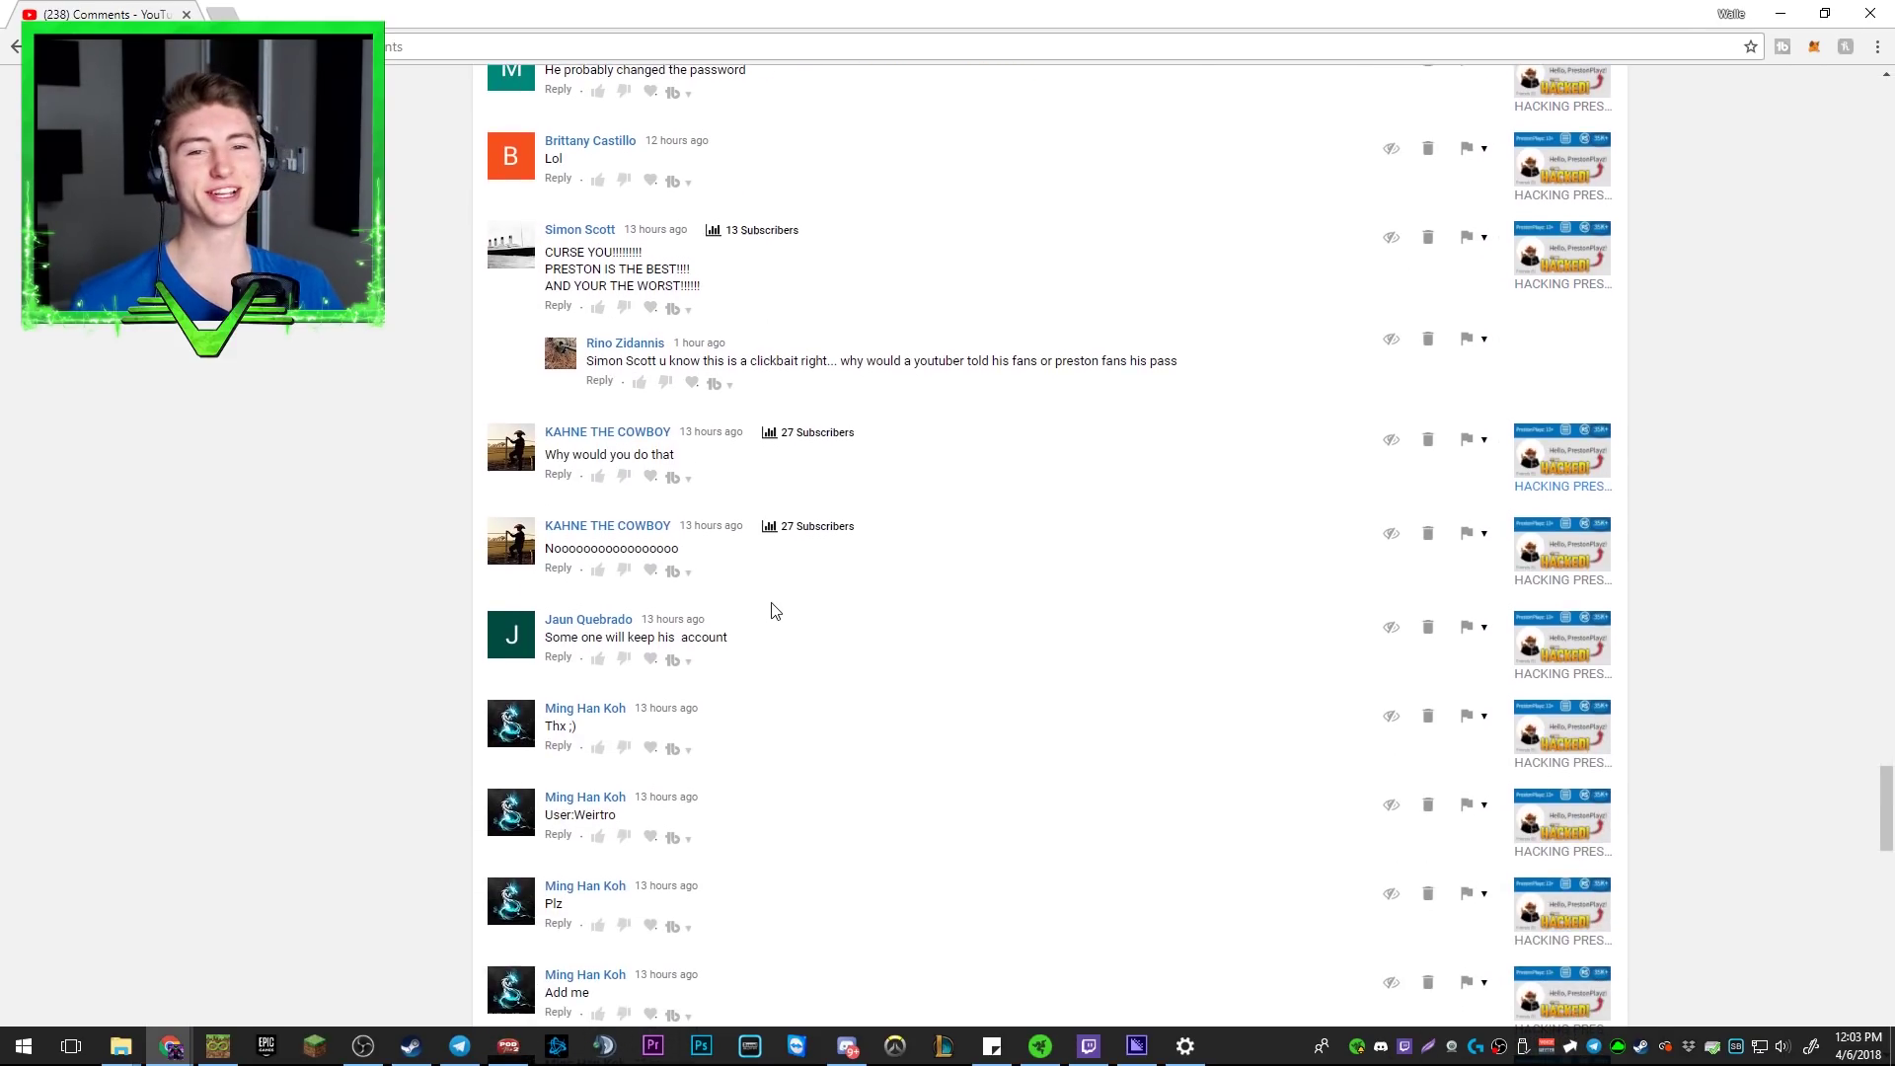
scroll(770, 622, "down", 1)
scroll(773, 606, "down", 1)
scroll(773, 607, "down", 2)
scroll(773, 606, "down", 3)
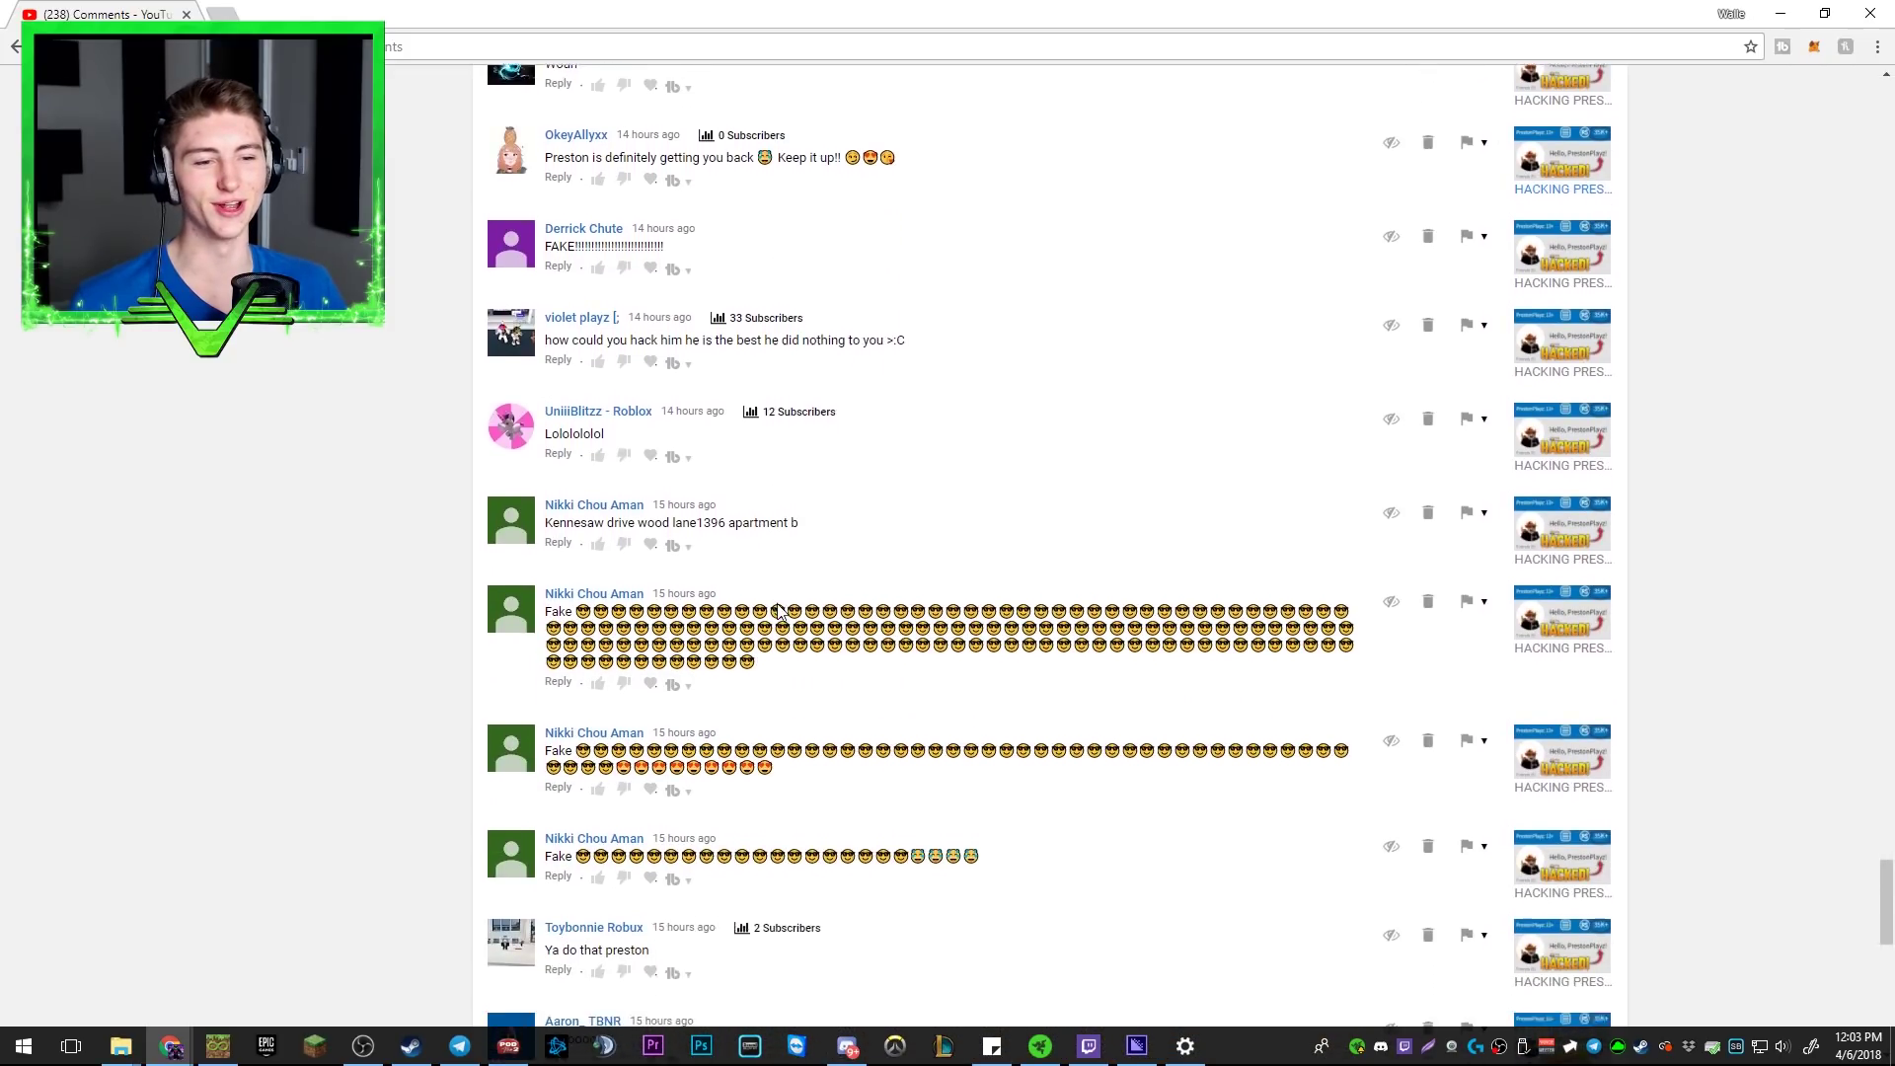
scroll(786, 593, "down", 3)
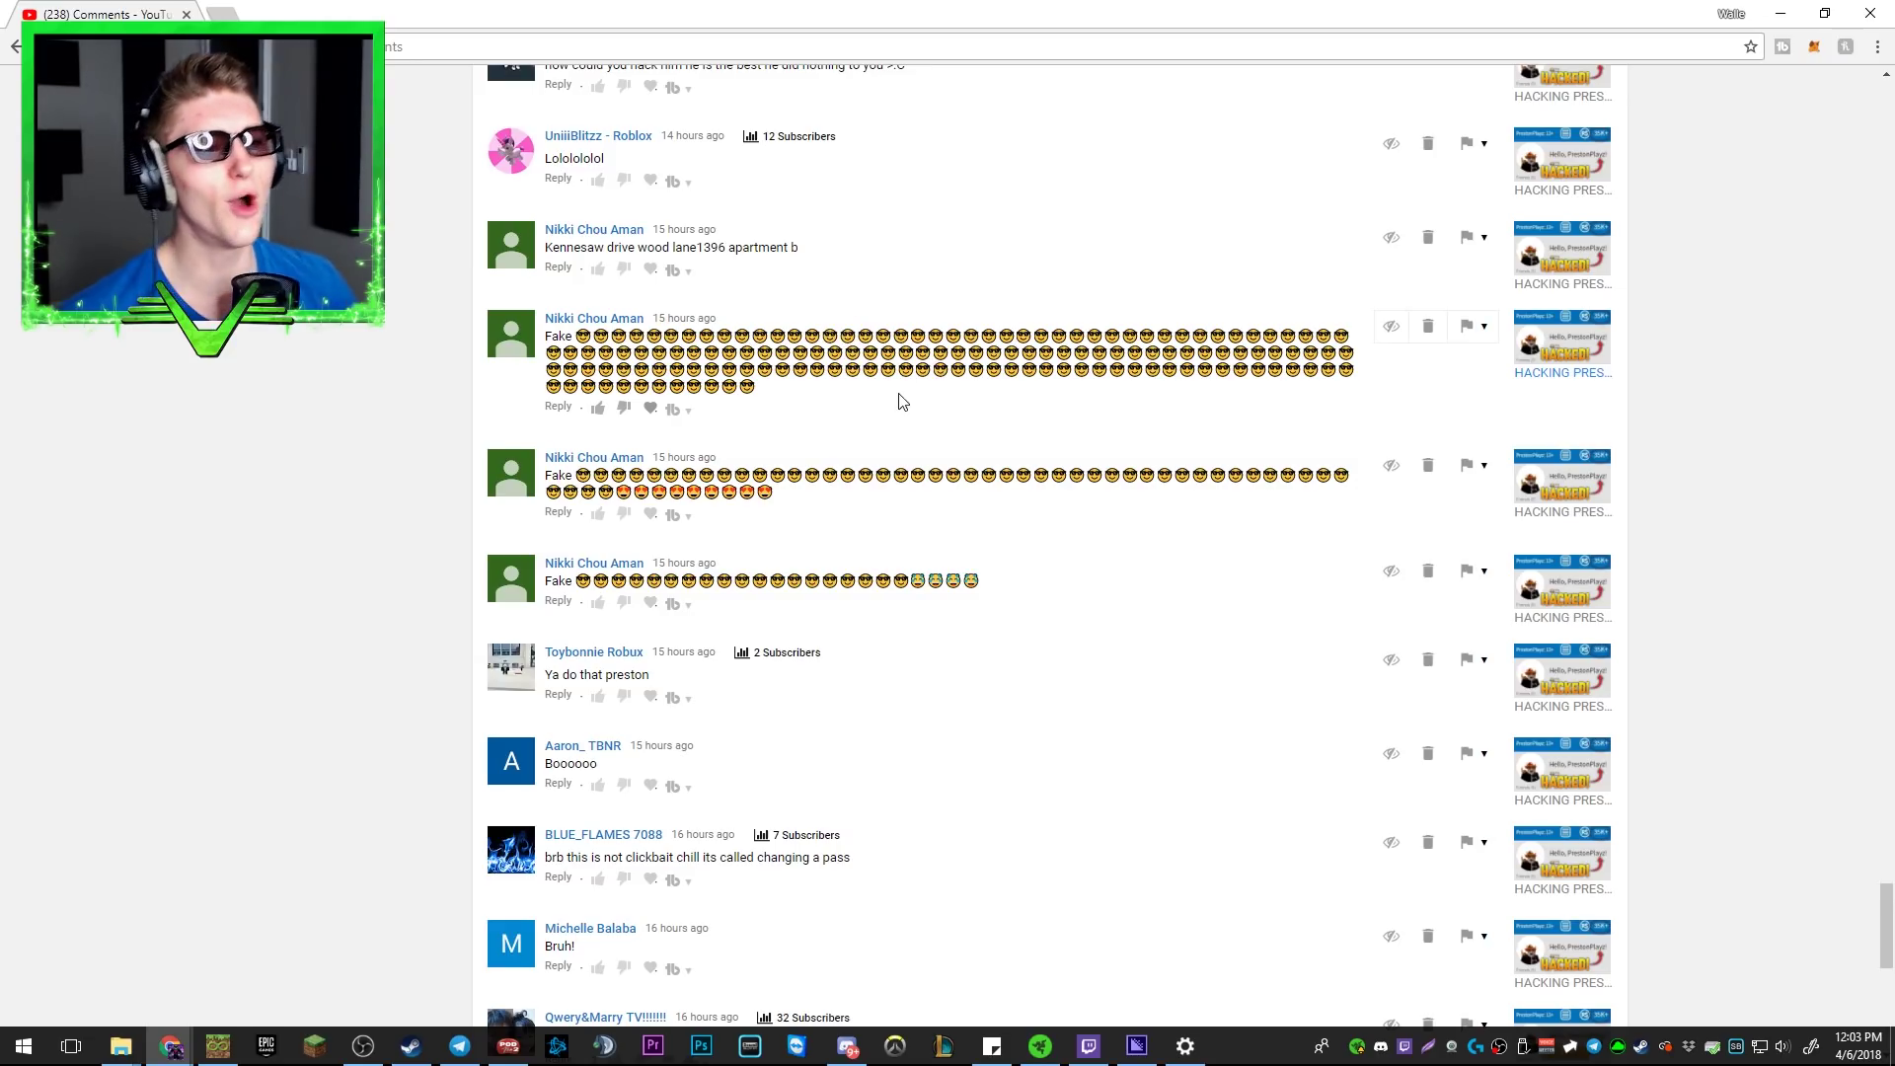
scroll(948, 370, "down", 3)
scroll(967, 357, "up", 2)
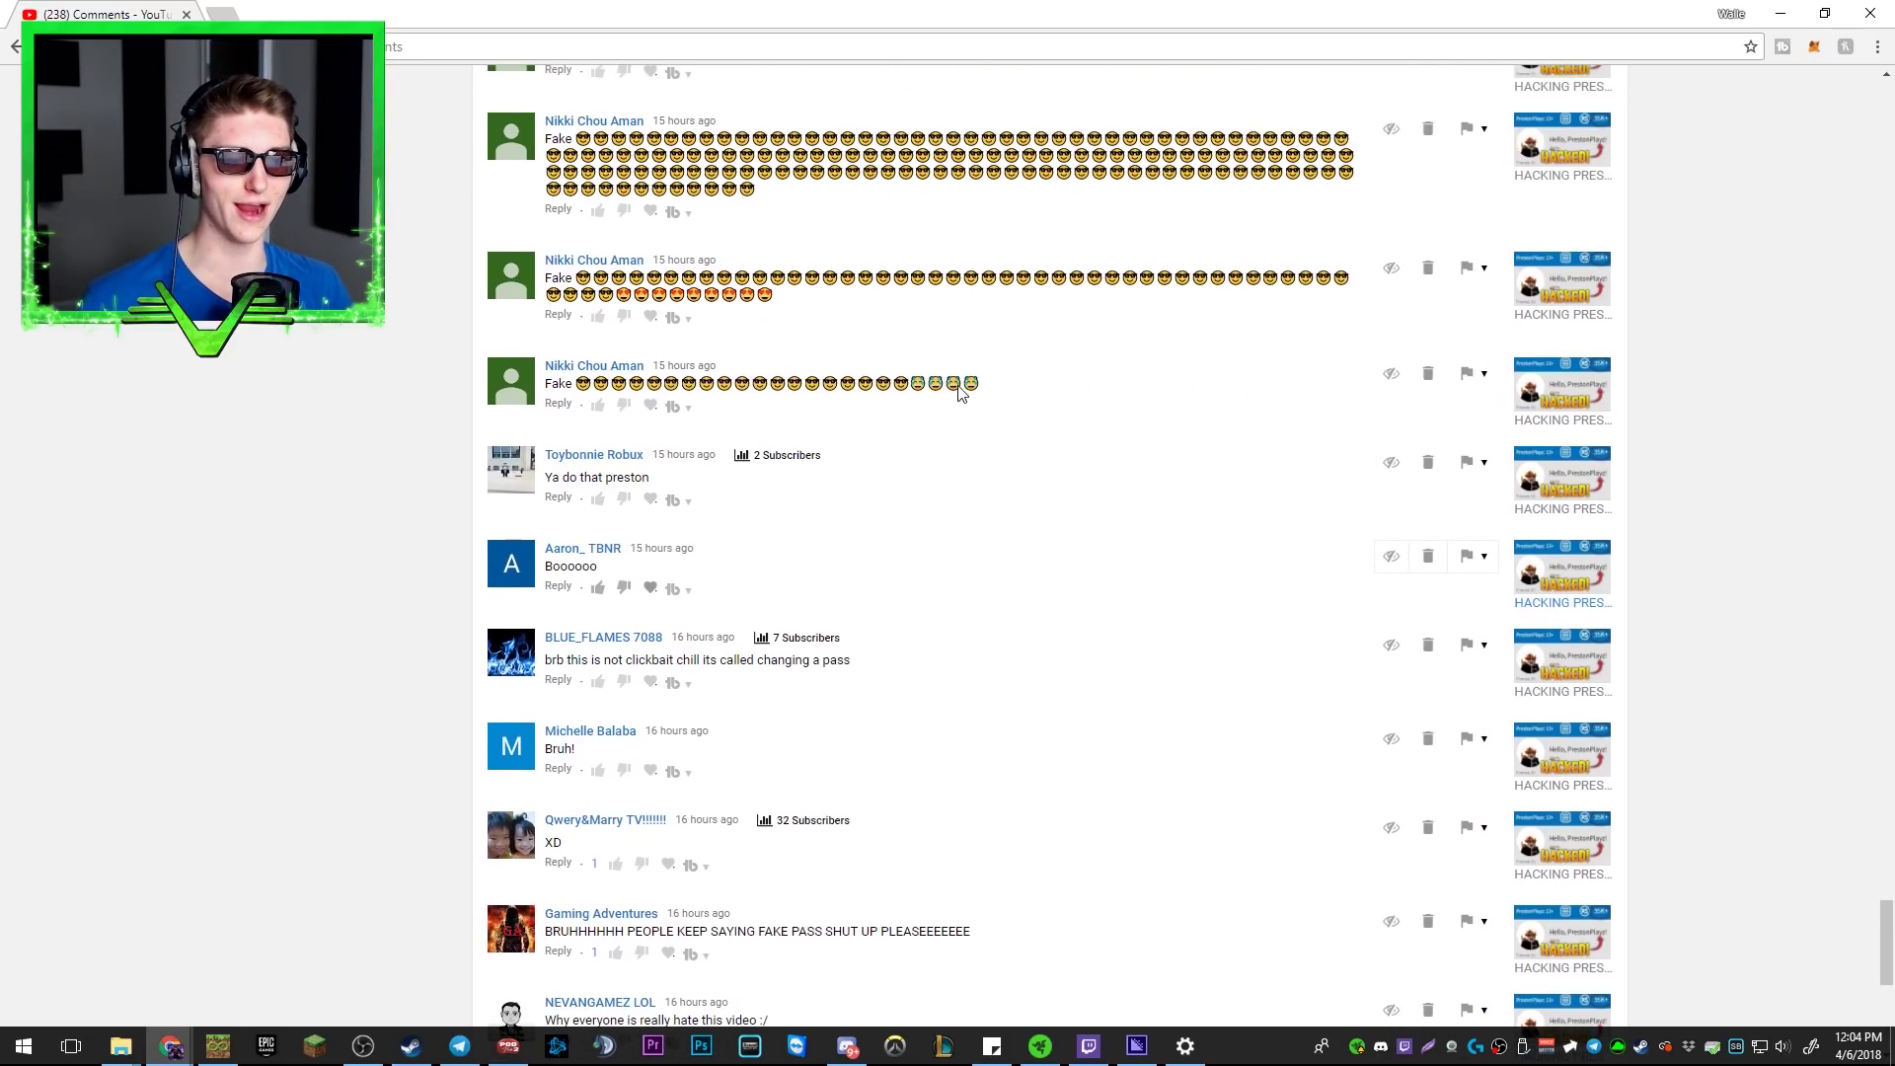
scroll(958, 381, "up", 2)
scroll(959, 381, "down", 2)
scroll(960, 374, "down", 1)
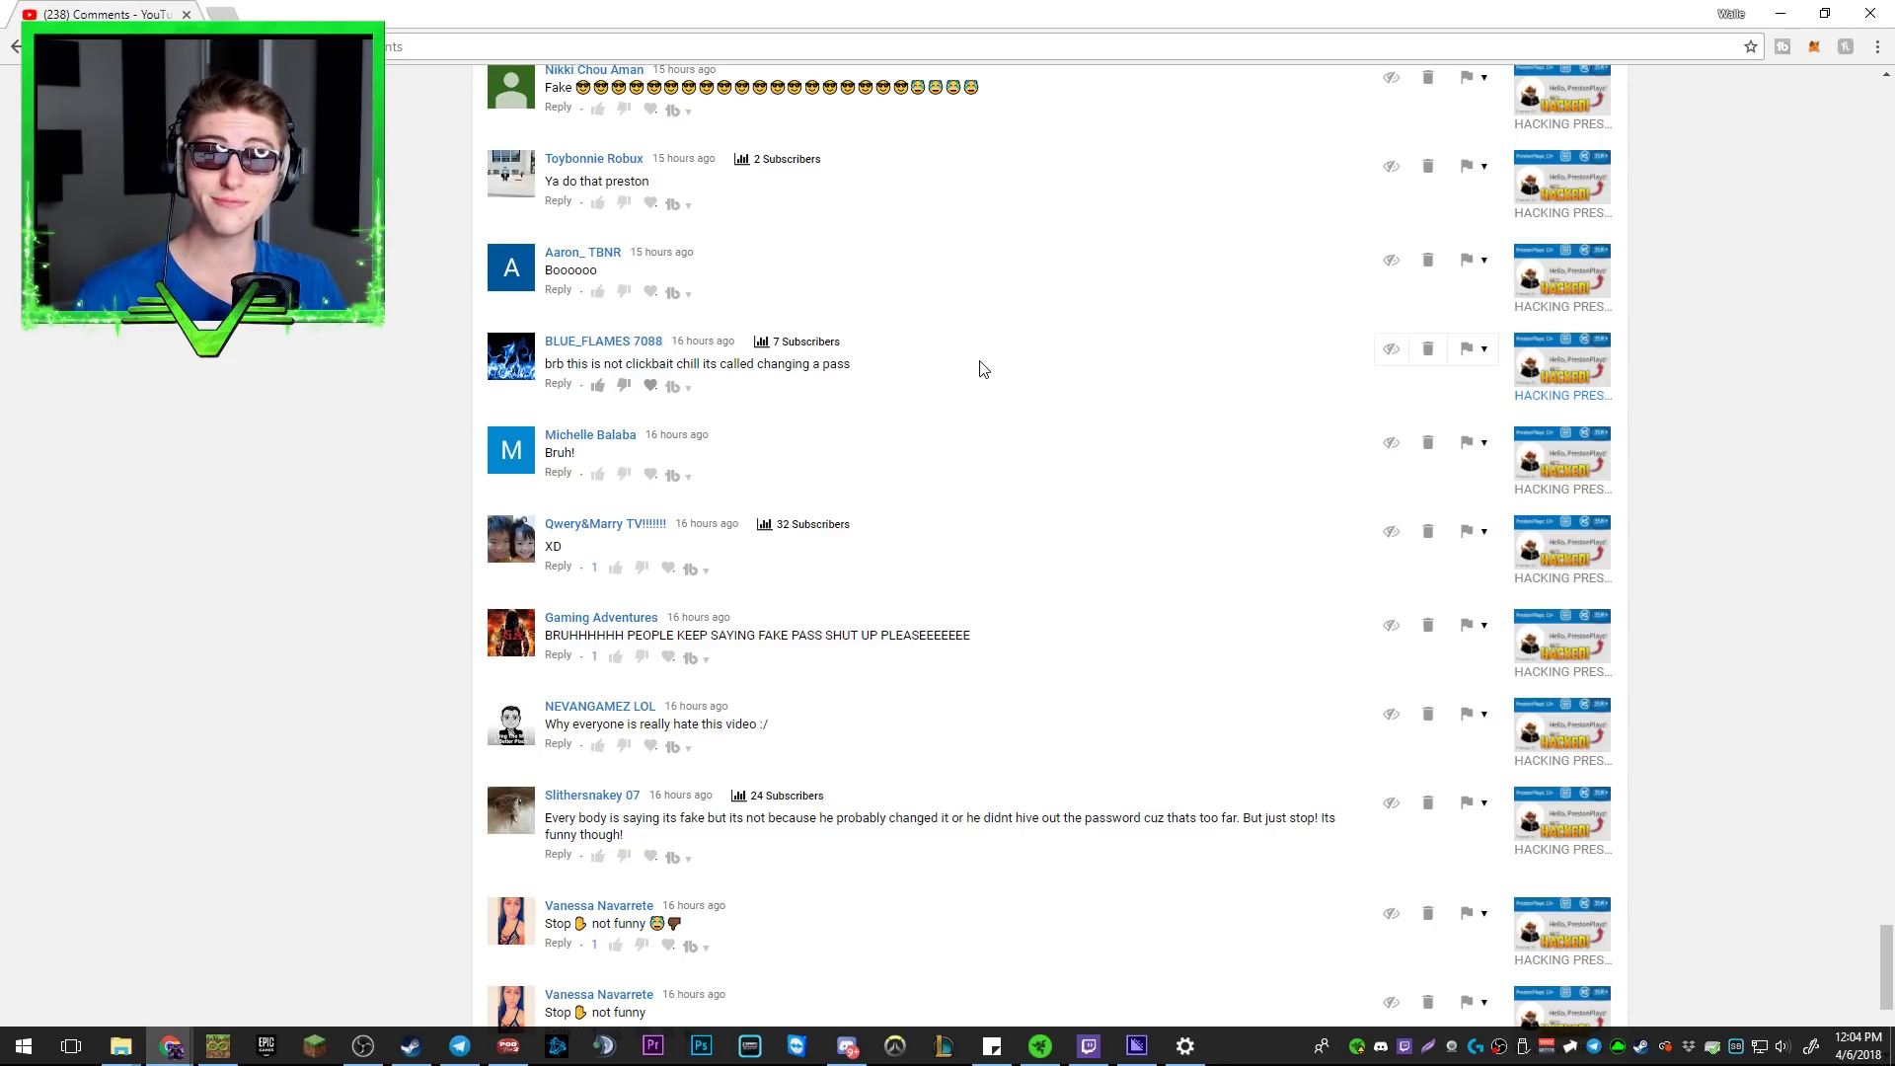
scroll(979, 369, "down", 1)
scroll(918, 346, "up", 3)
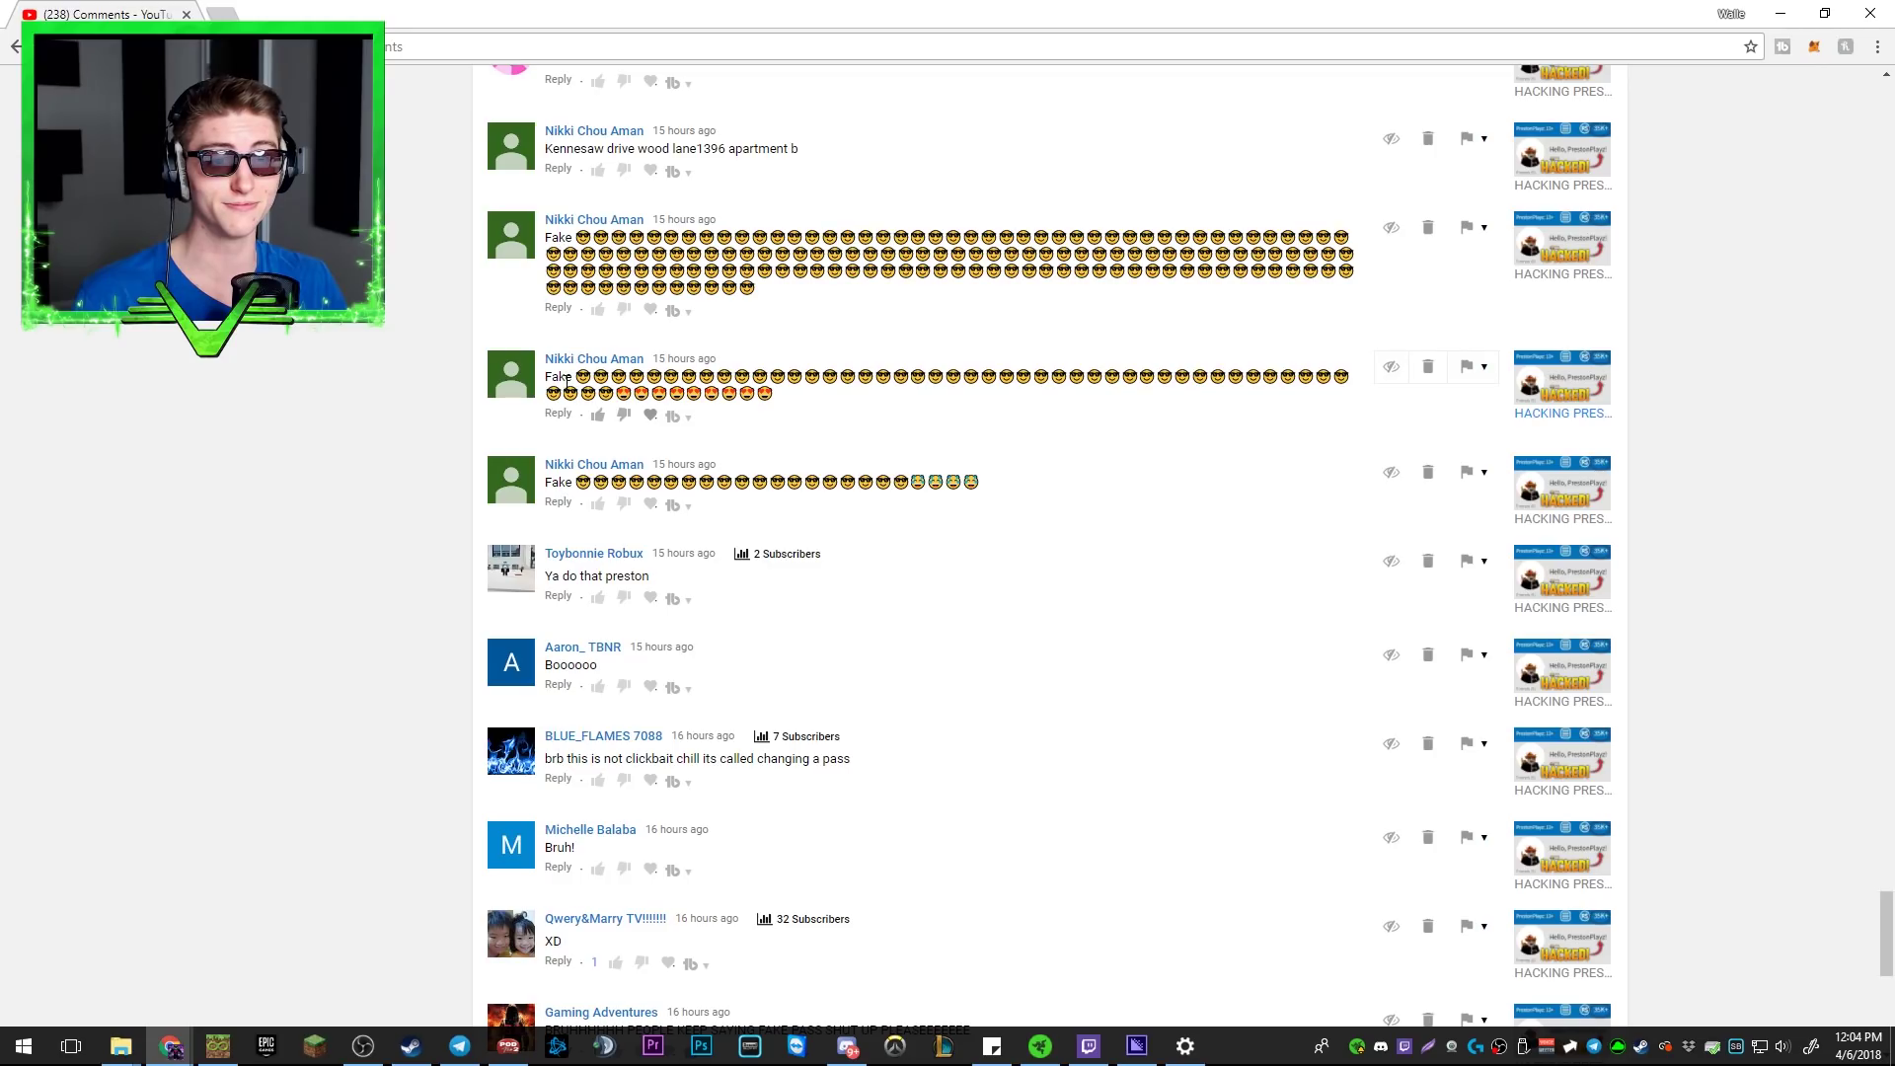
left_click(649, 310)
scroll(1037, 681, "down", 1)
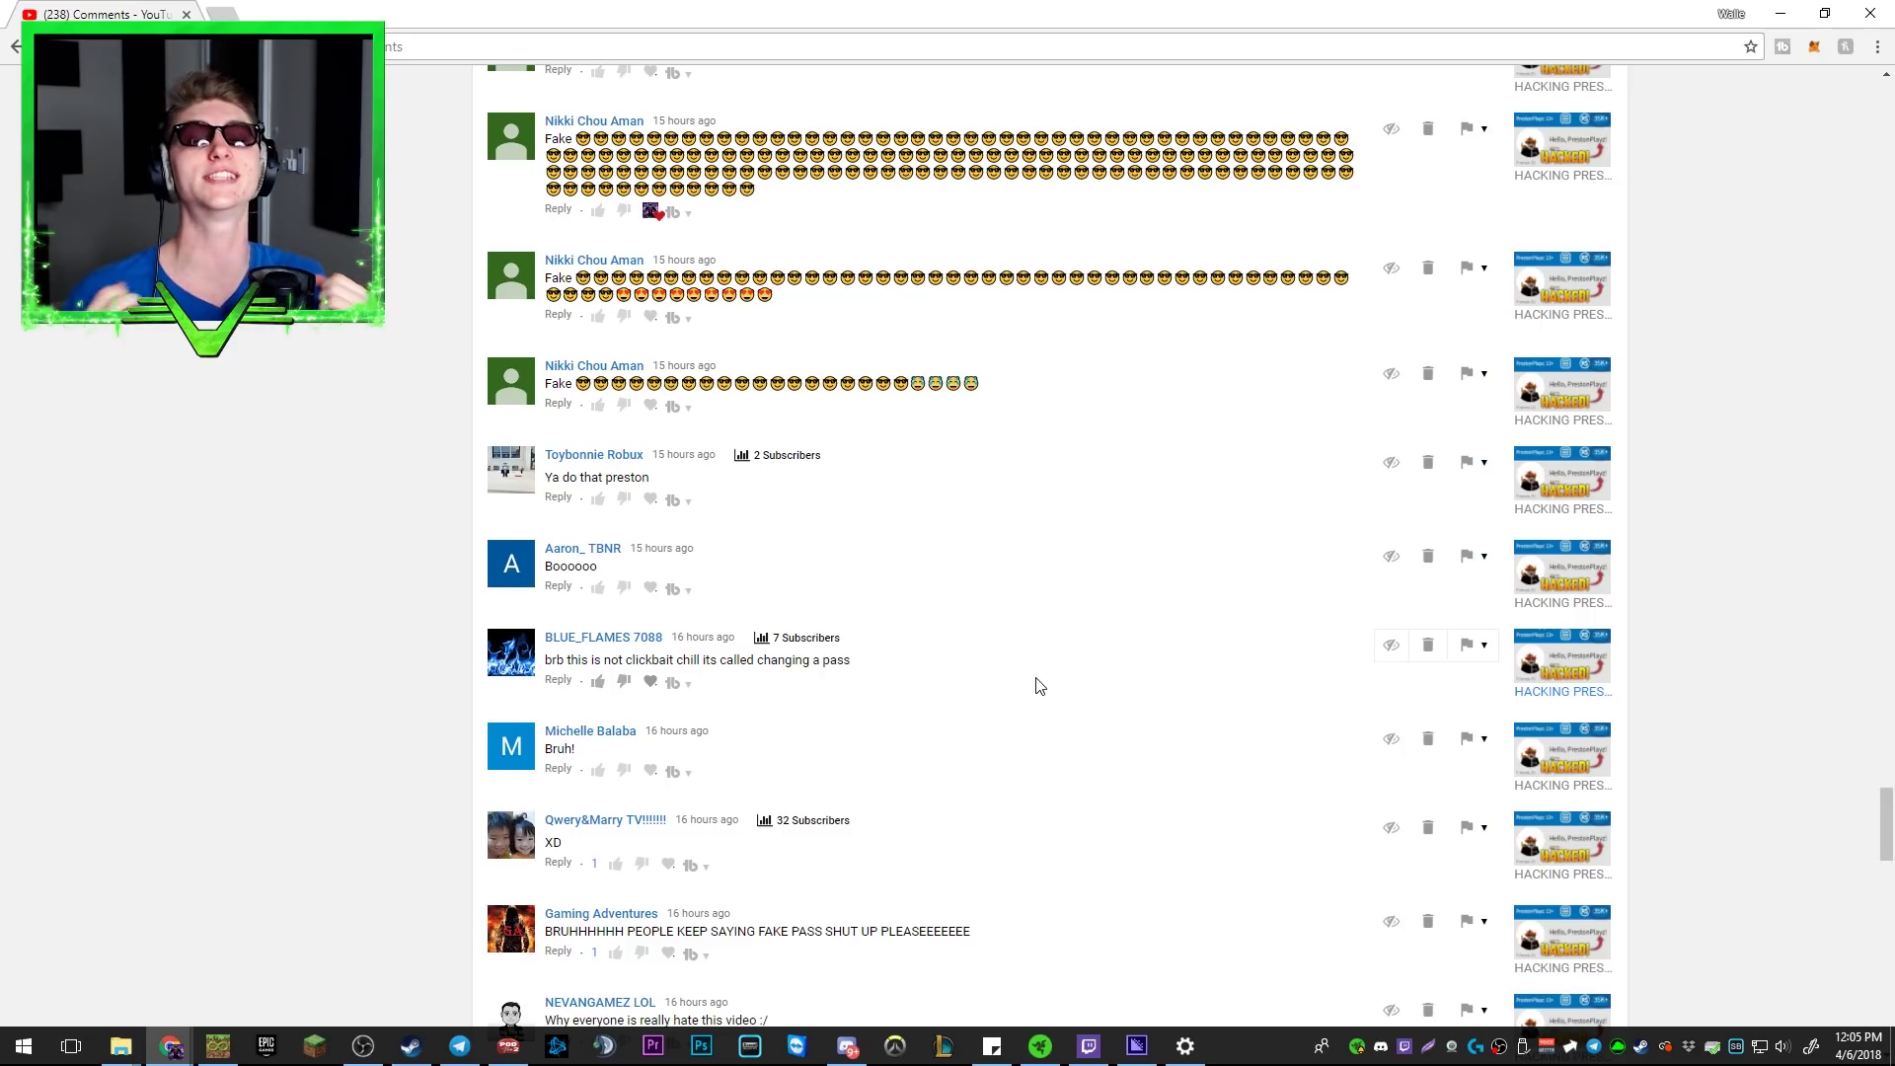
scroll(993, 563, "down", 2)
scroll(960, 400, "down", 2)
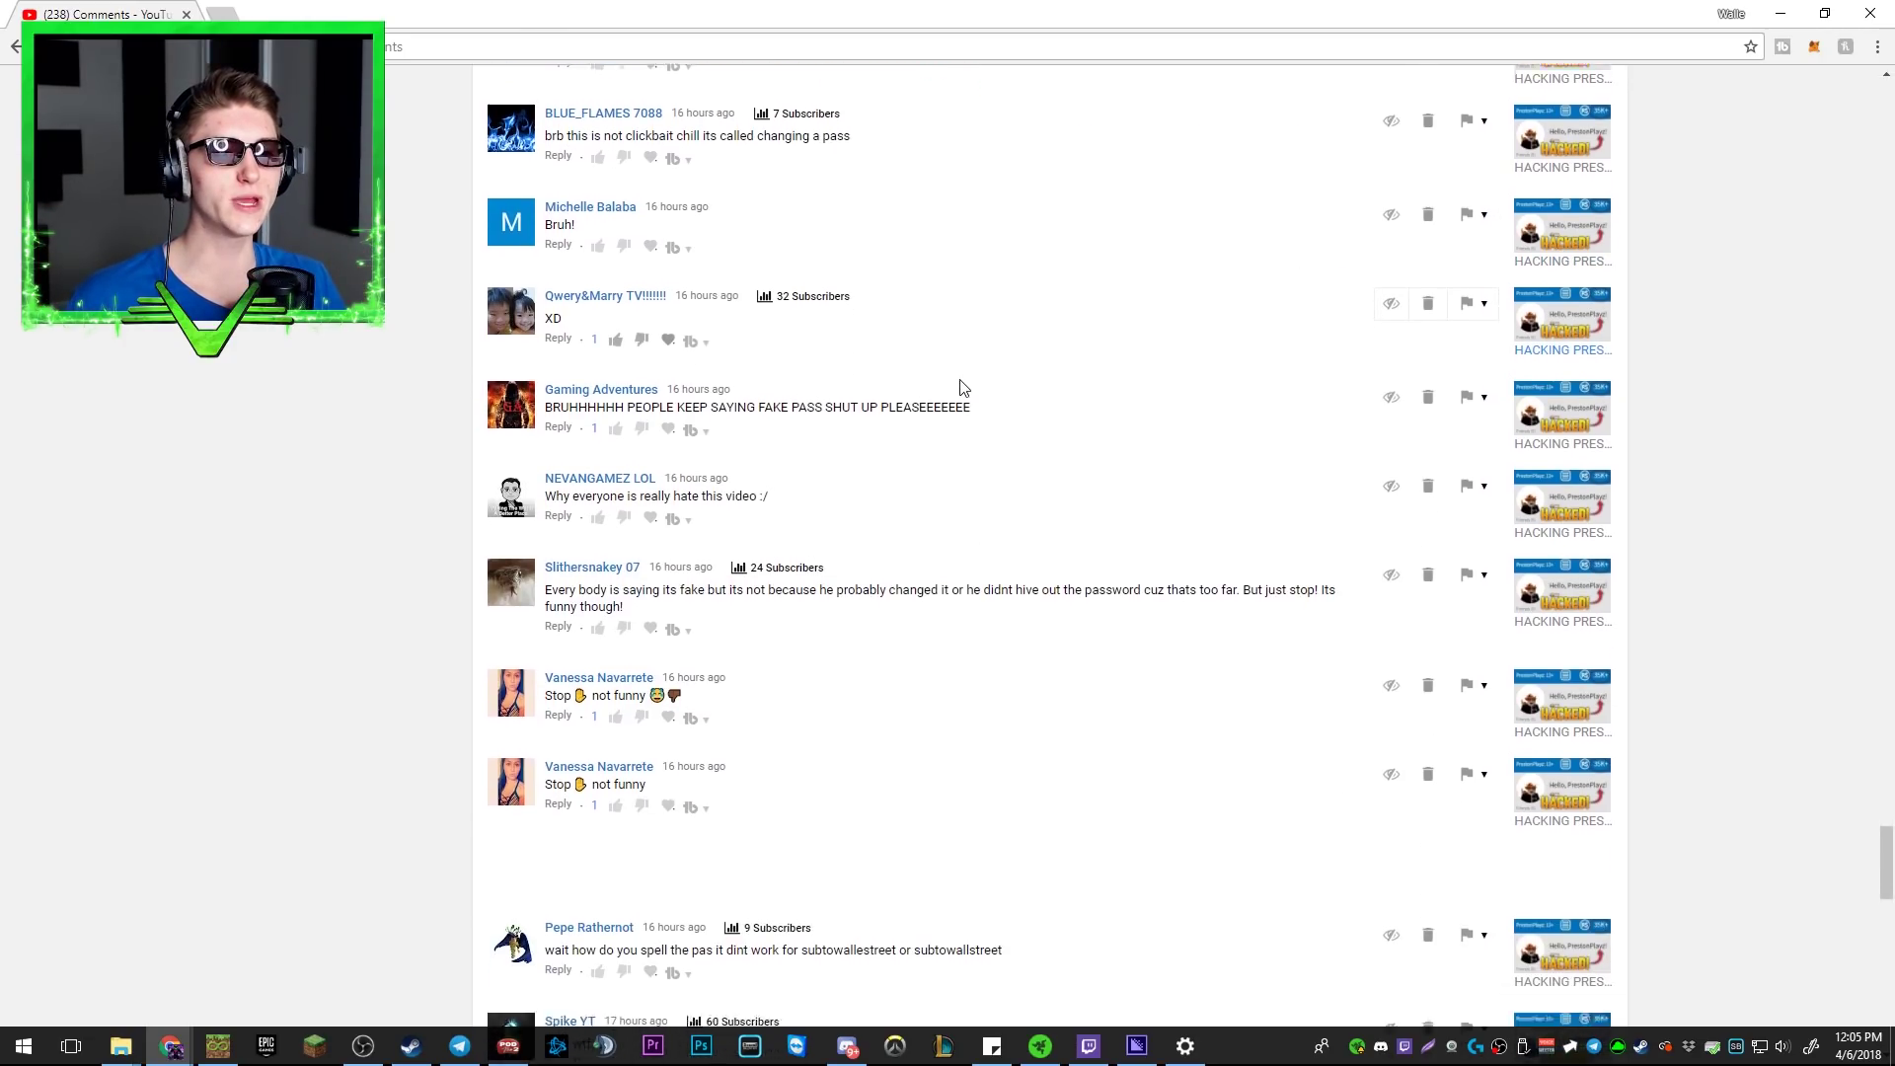
scroll(961, 389, "down", 2)
scroll(888, 415, "down", 1)
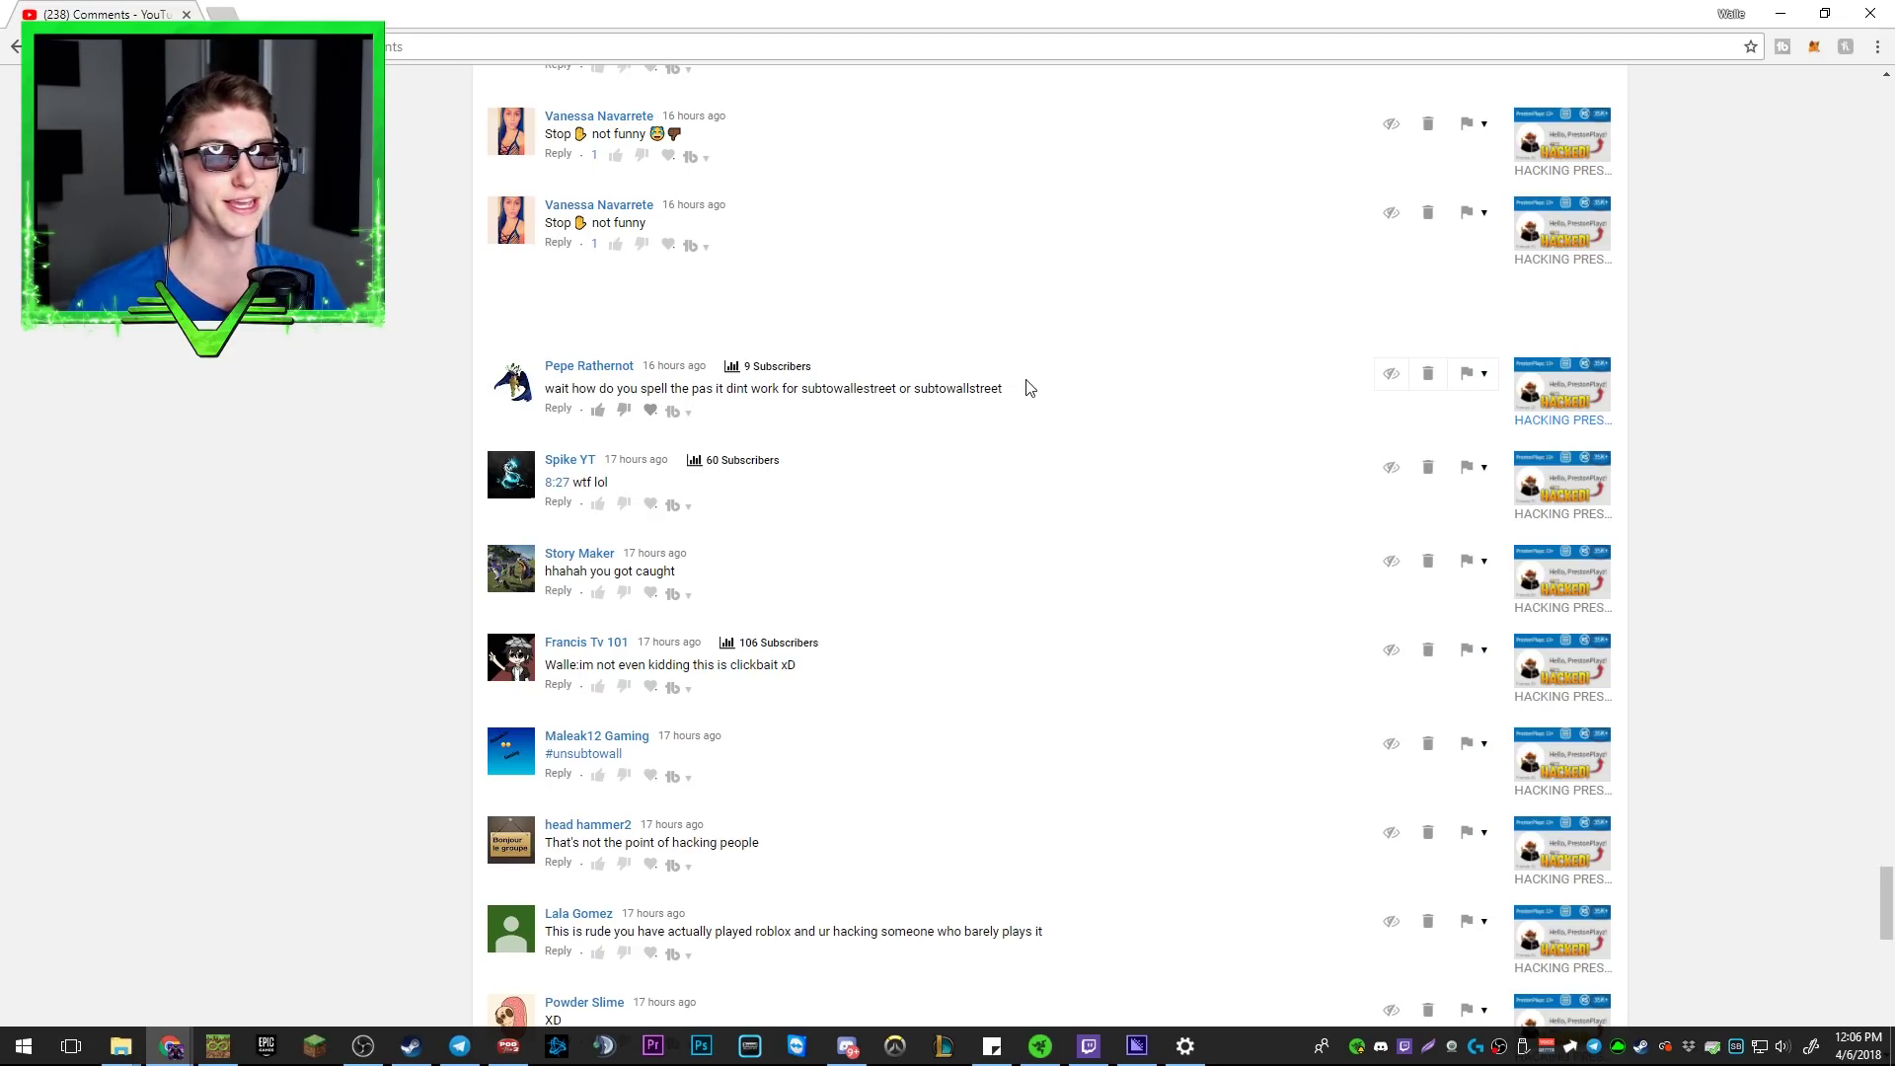
left_click_drag(1013, 397, 912, 399)
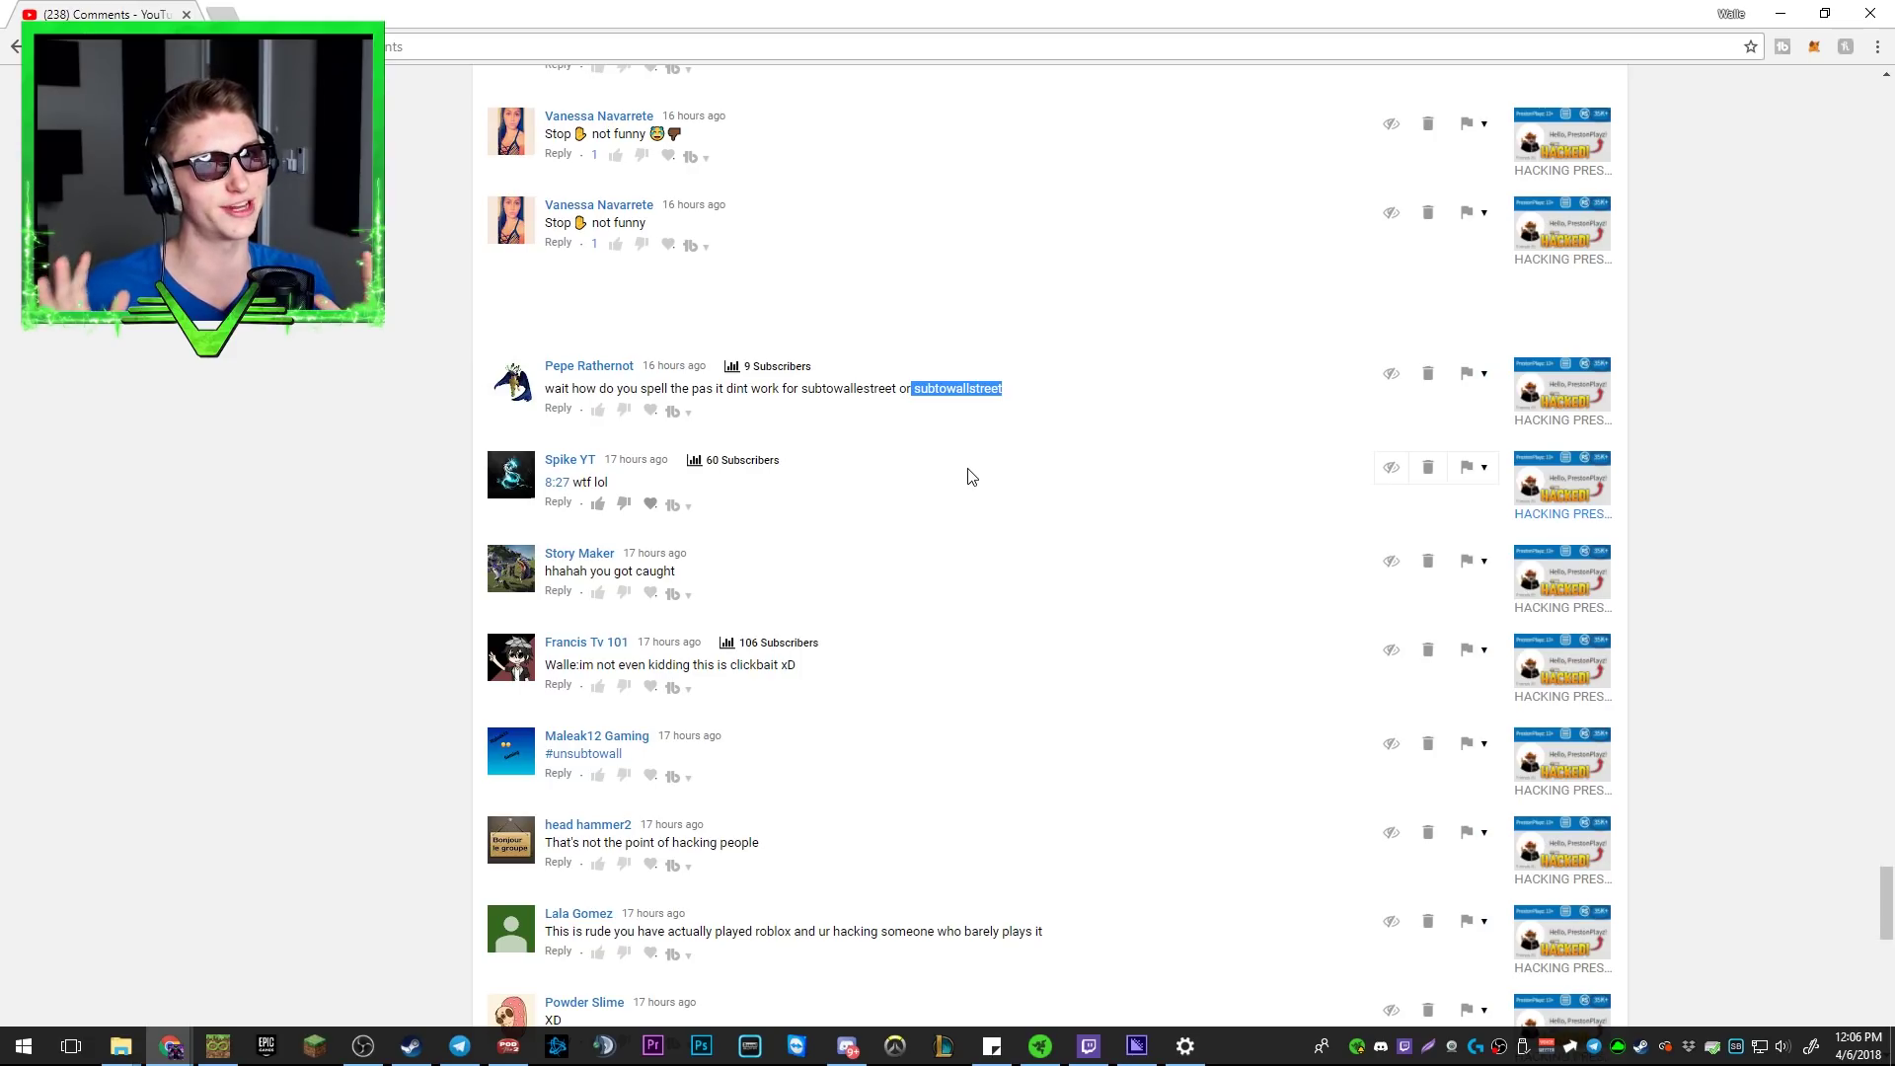
scroll(820, 439, "down", 3)
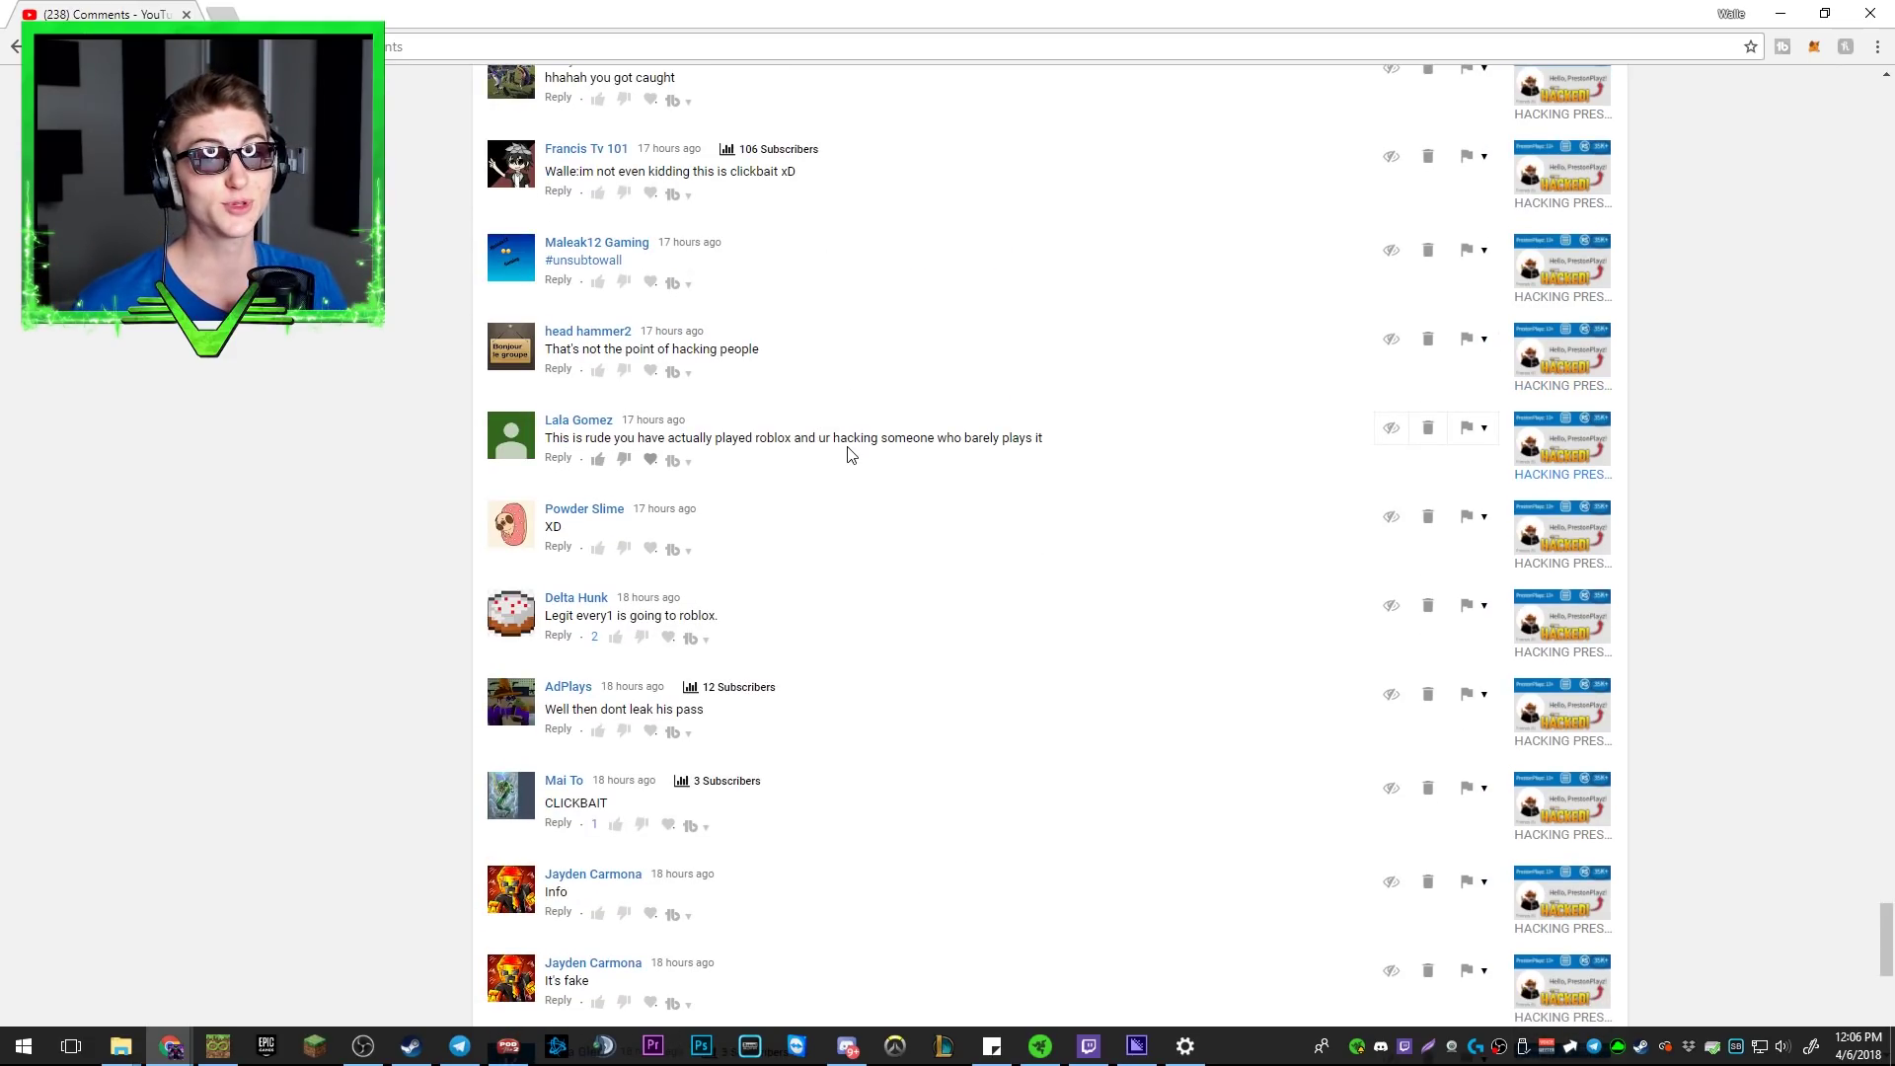
scroll(942, 364, "up", 3, "ctrl")
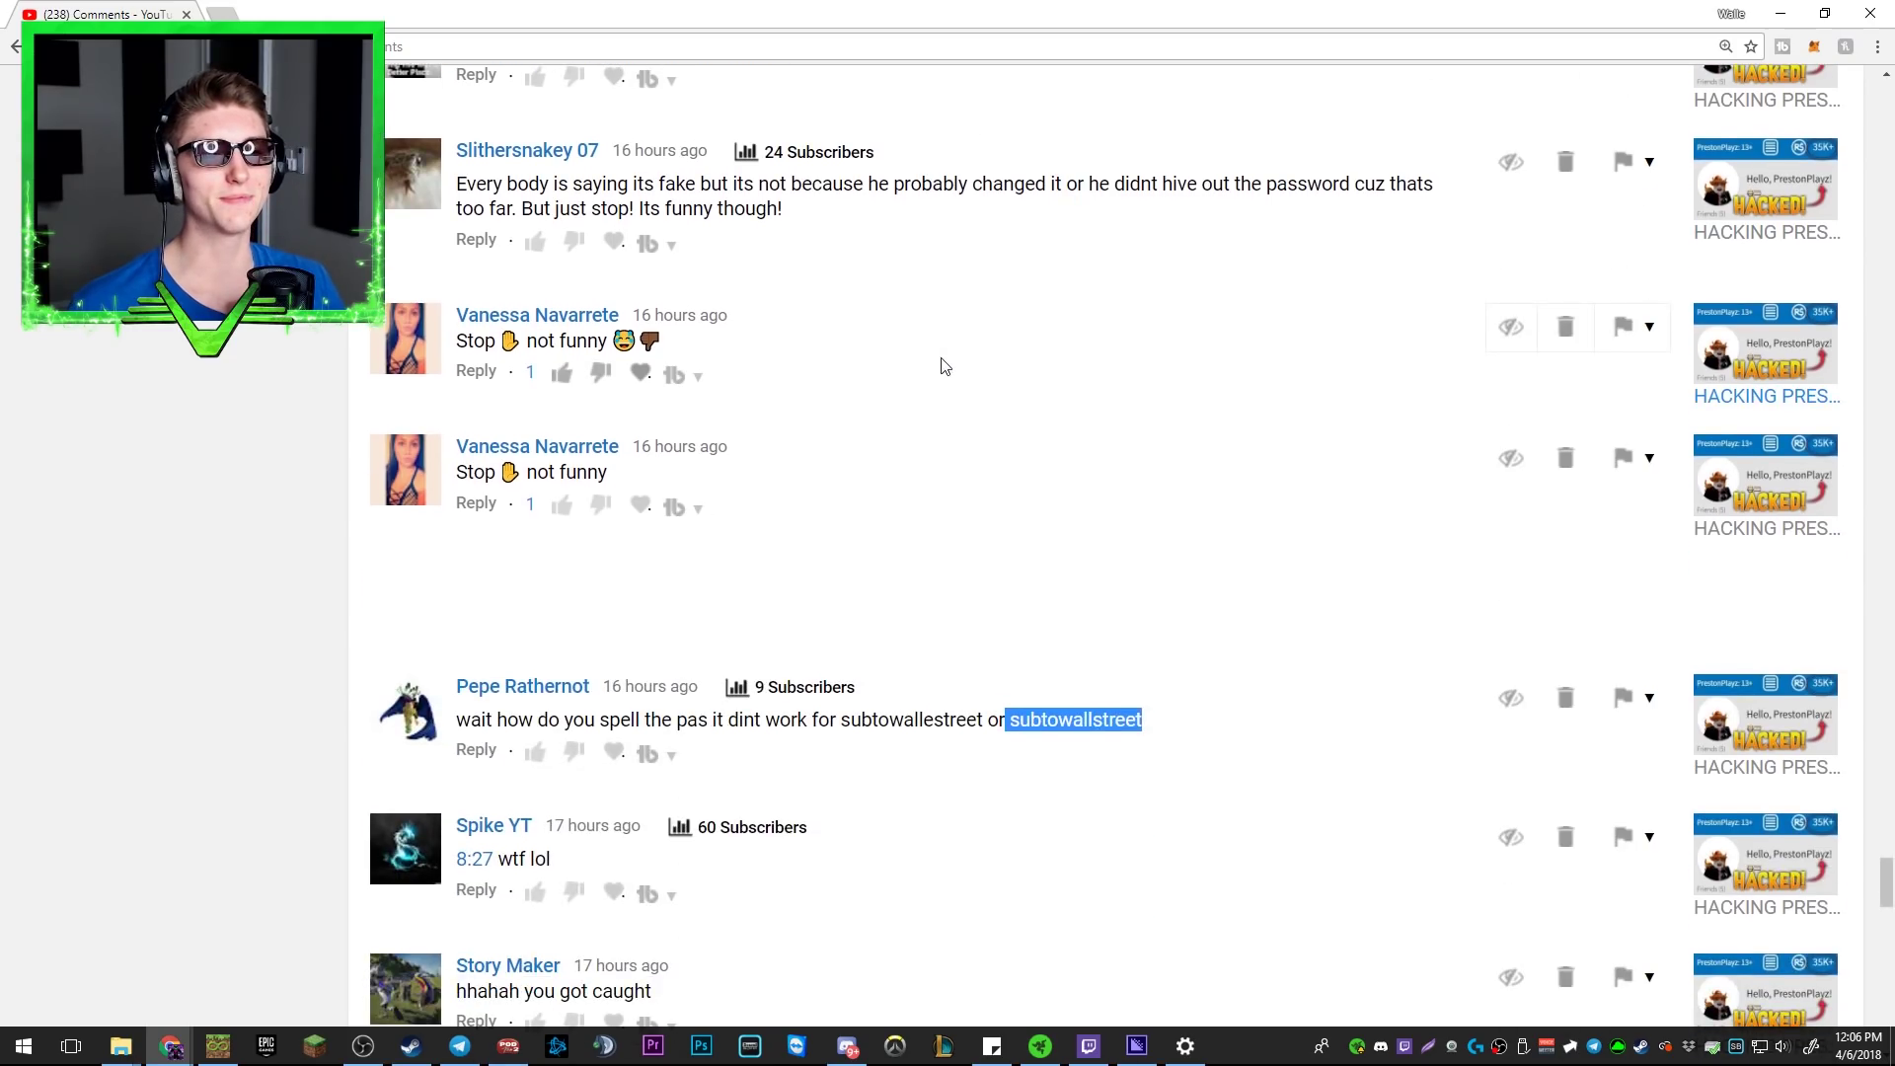
scroll(943, 364, "up", 3)
scroll(942, 365, "down", 3)
scroll(942, 364, "up", 3)
scroll(943, 364, "down", 3)
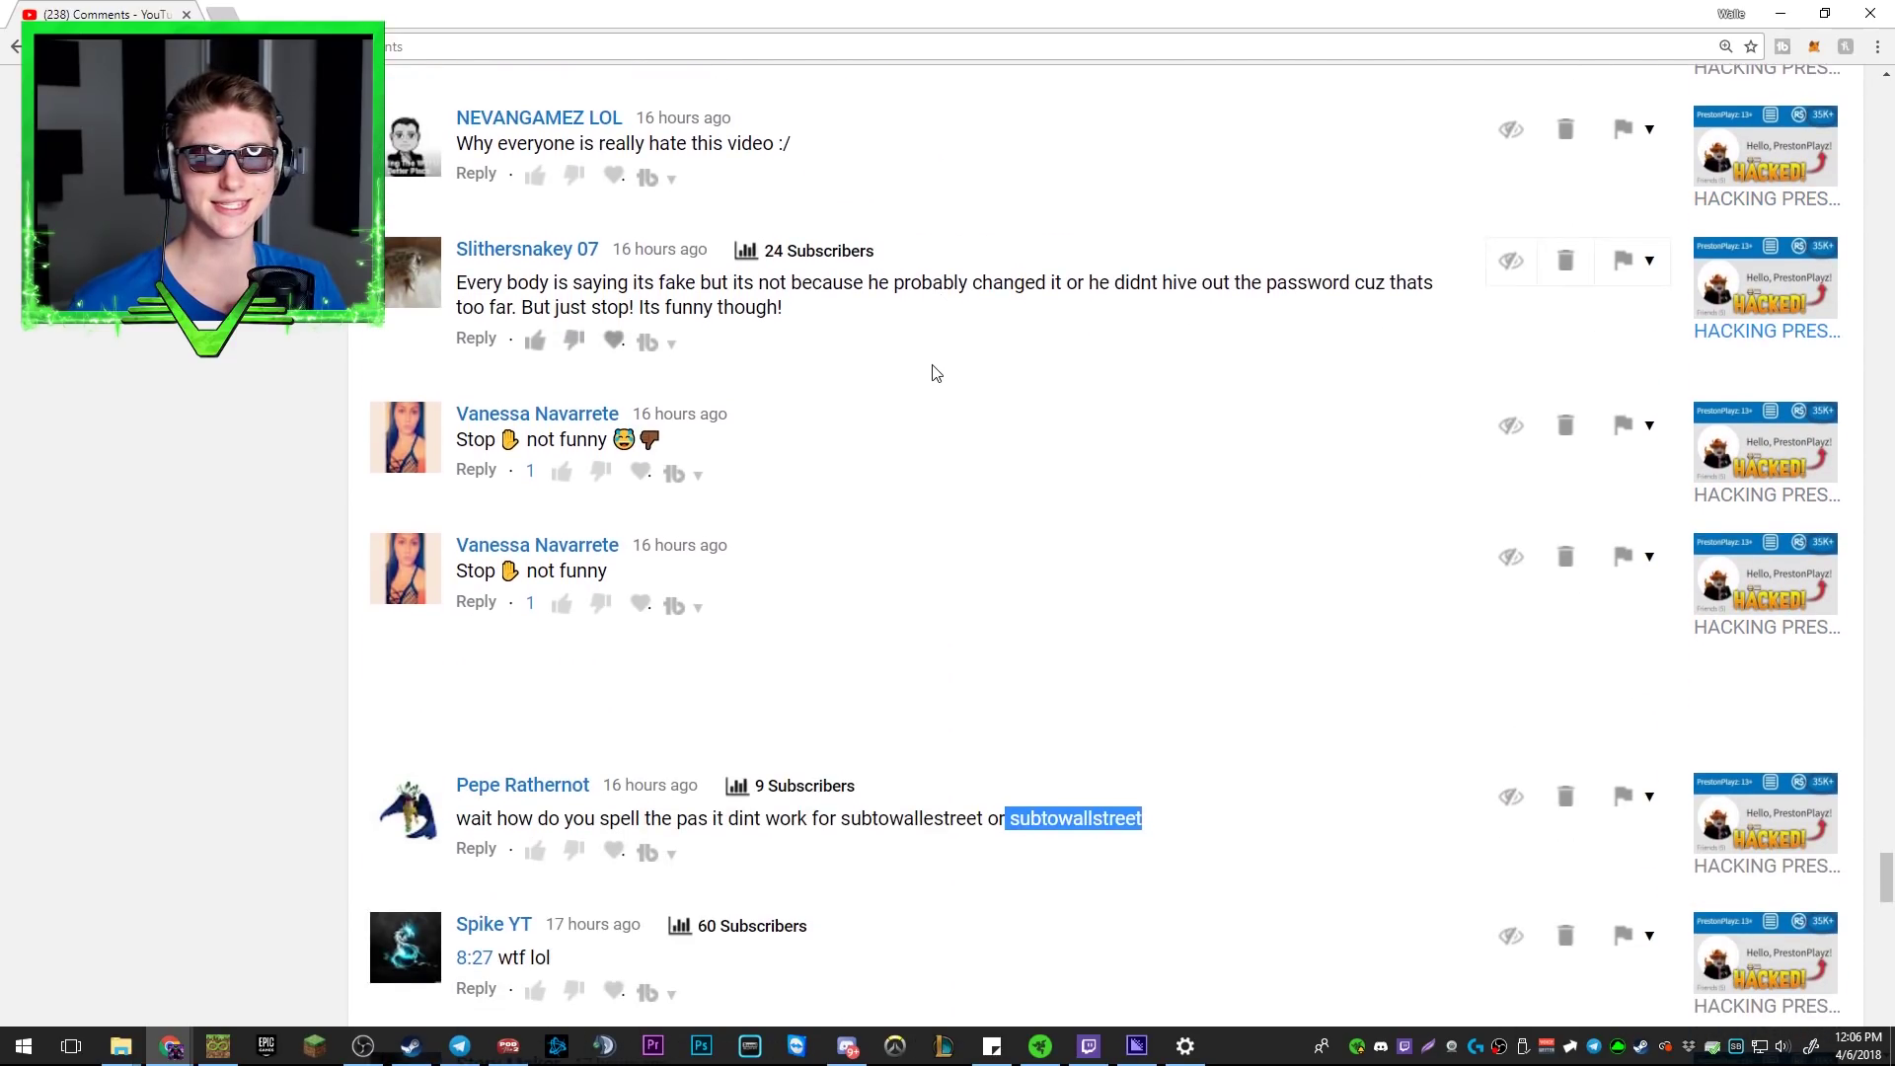
scroll(932, 372, "down", 2)
scroll(839, 454, "down", 2)
scroll(834, 430, "down", 3)
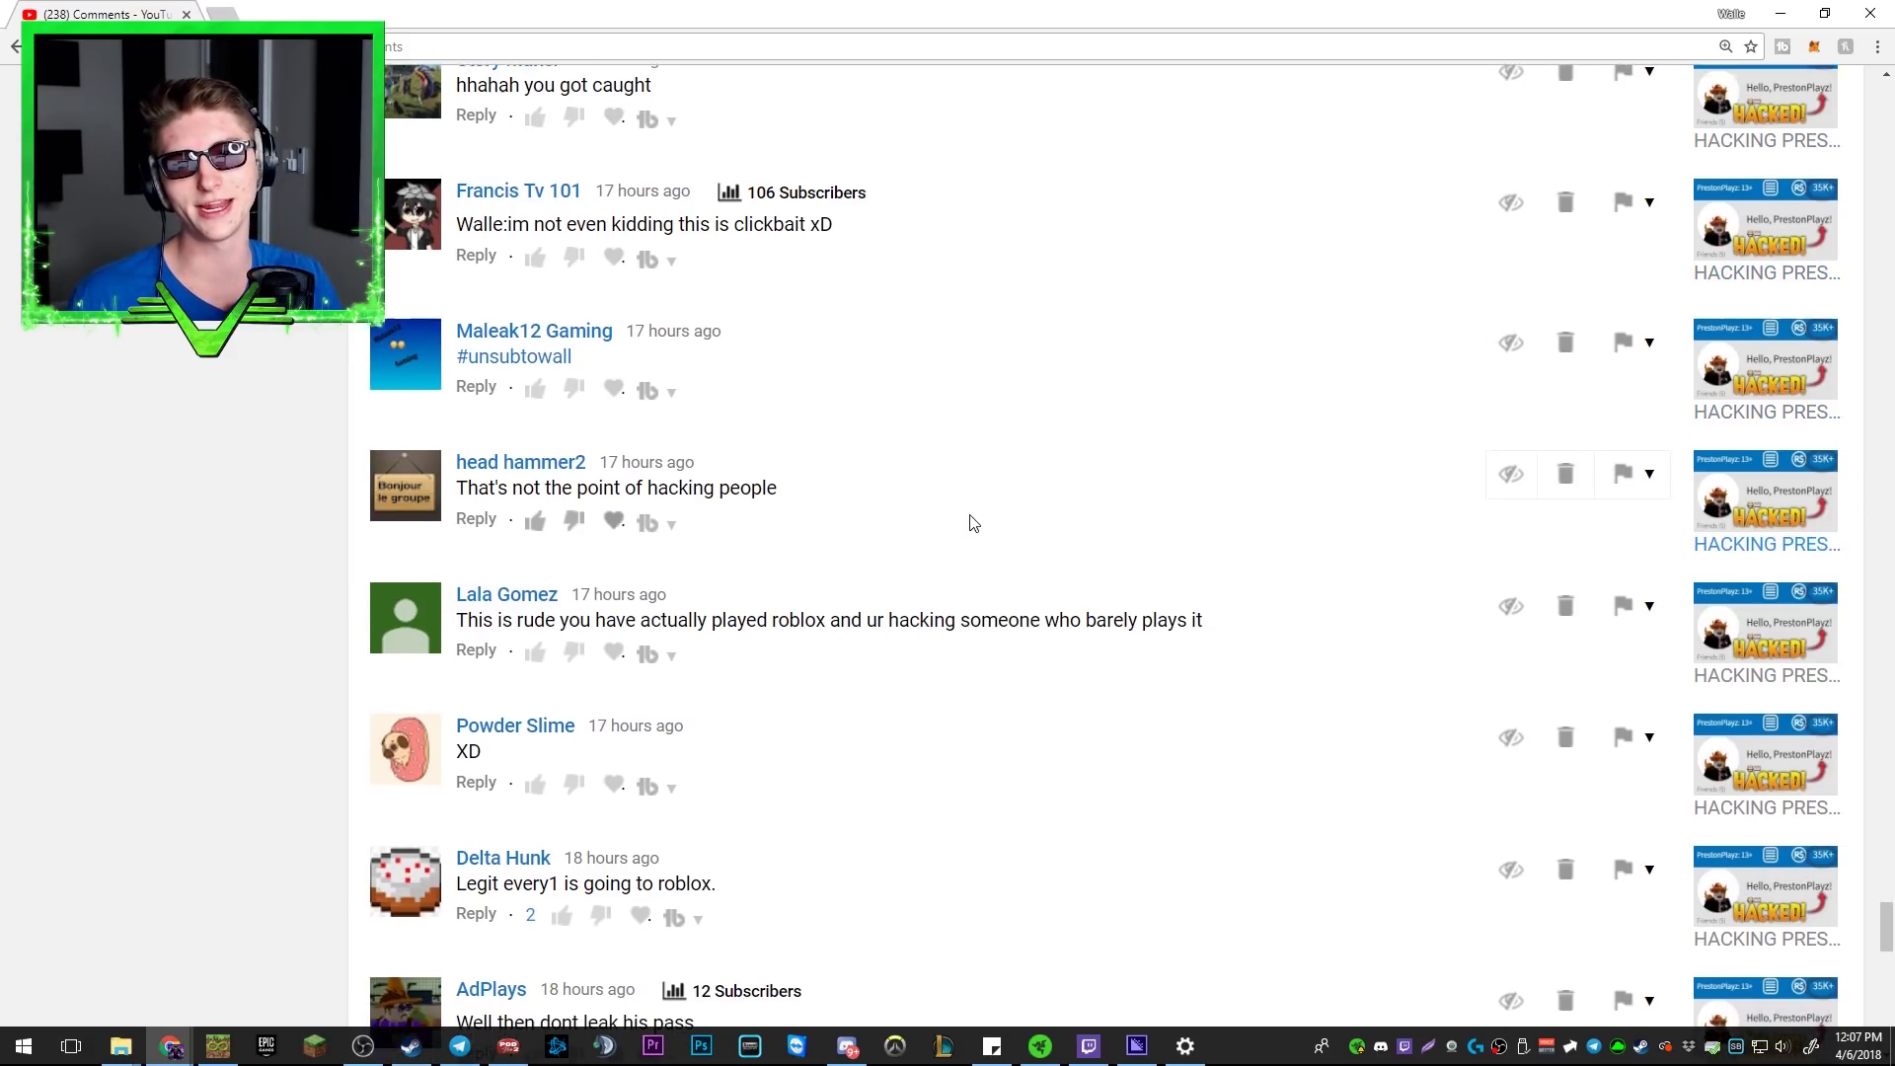
scroll(975, 534, "down", 2)
scroll(972, 529, "down", 3)
scroll(918, 495, "down", 3)
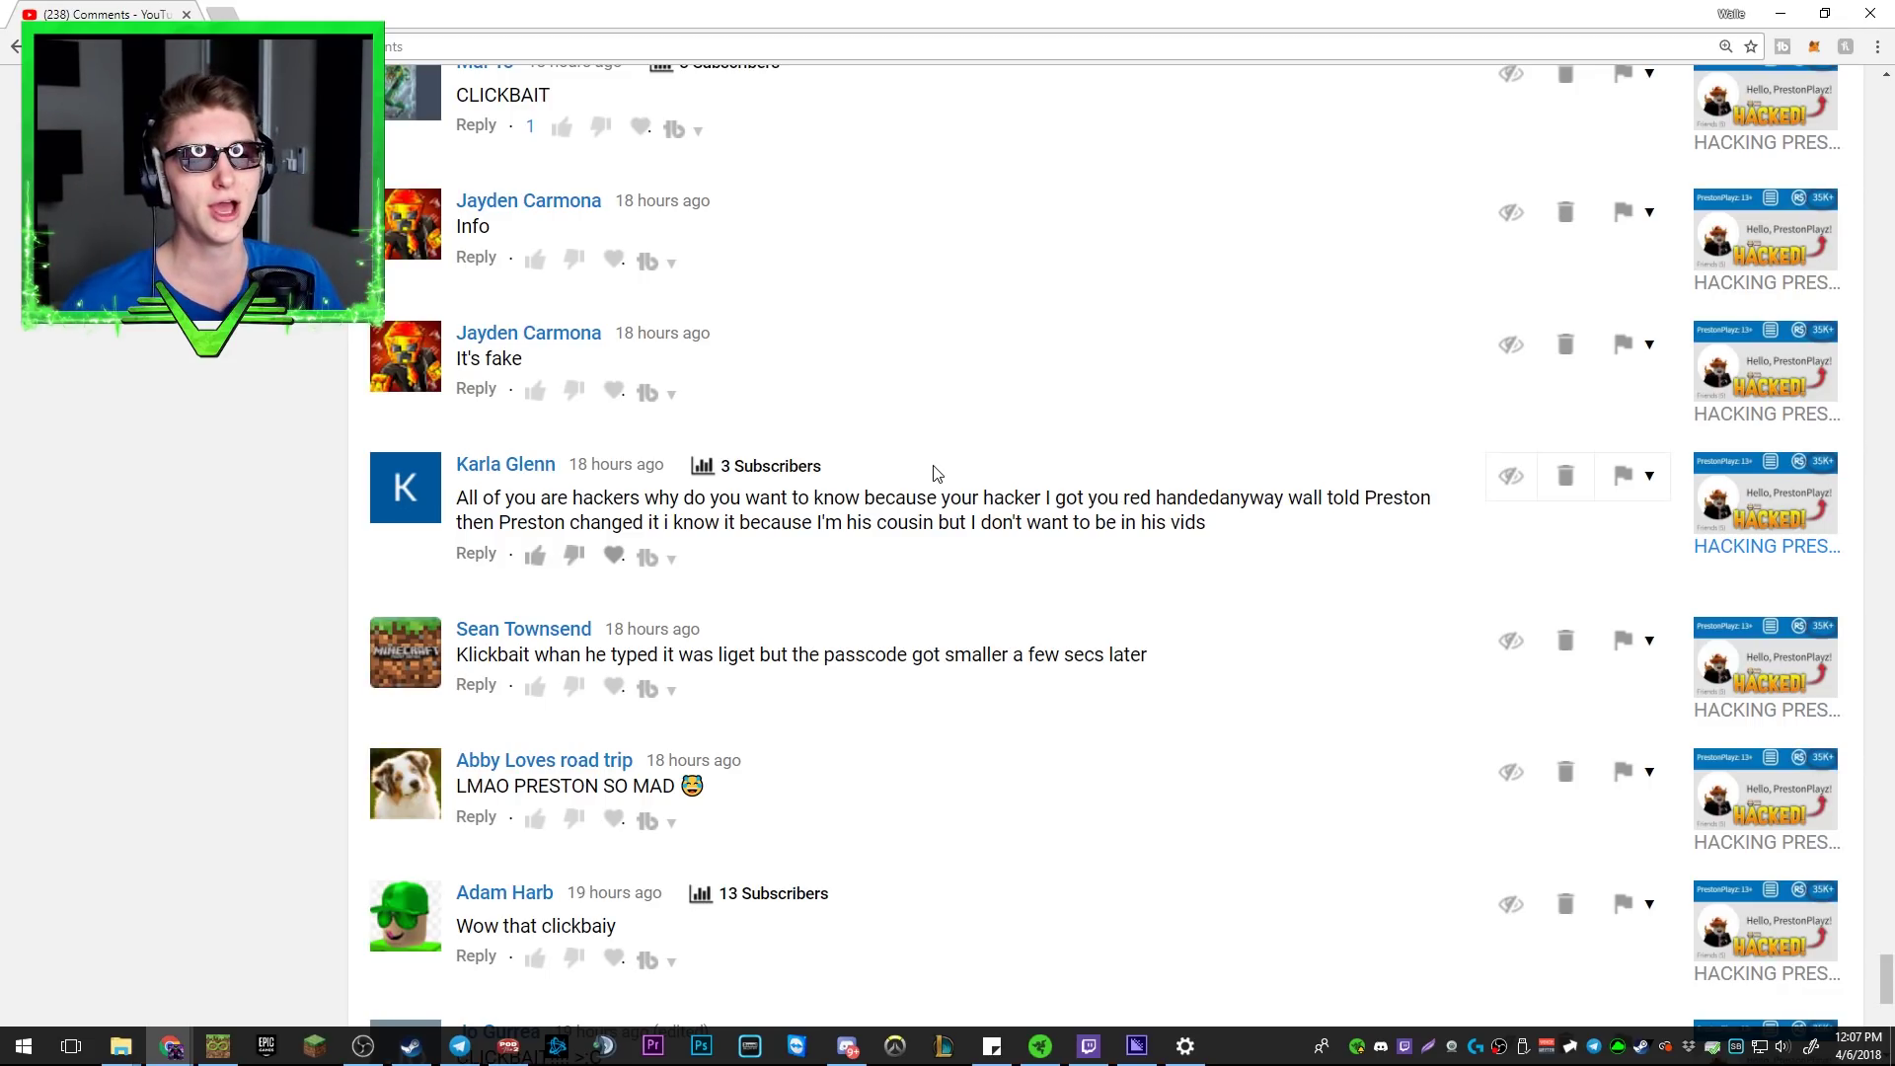
scroll(957, 457, "down", 2)
scroll(957, 456, "down", 2)
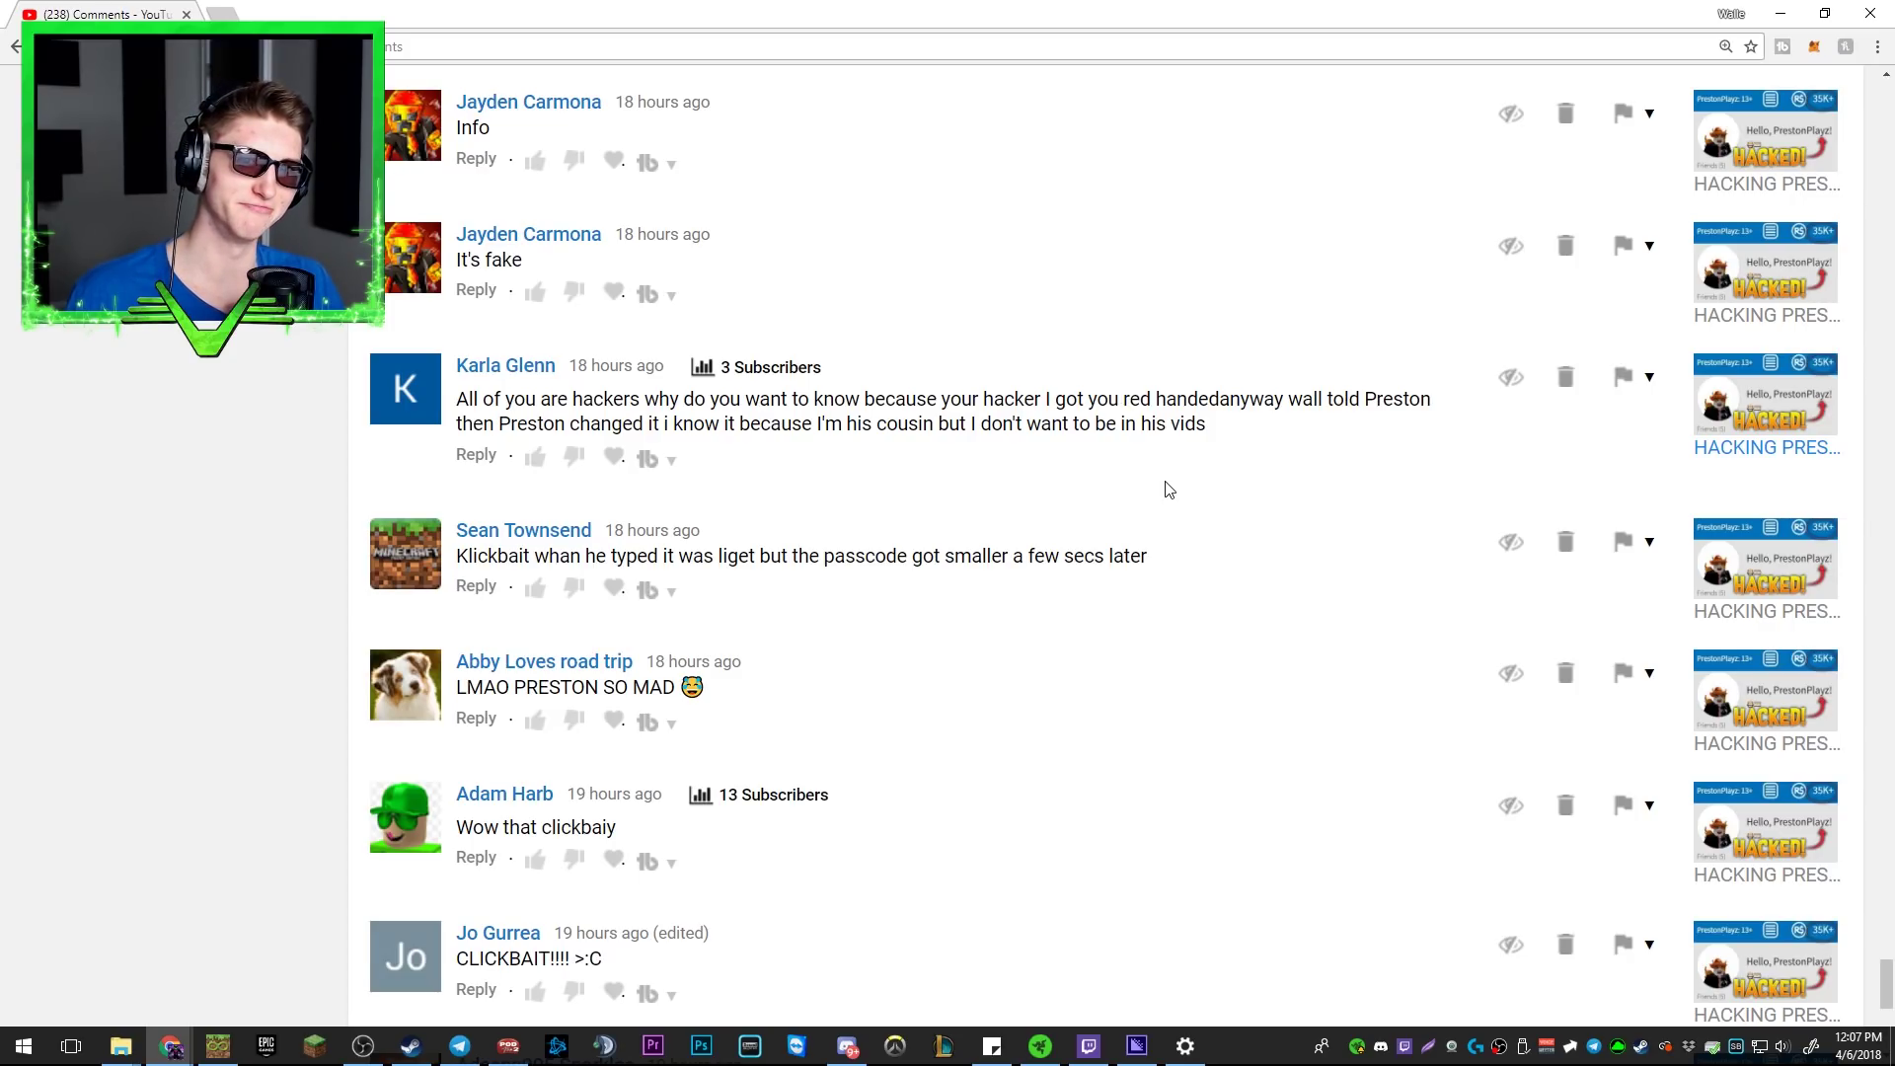
left_click(614, 456)
scroll(615, 445, "down", 1)
scroll(583, 311, "down", 1)
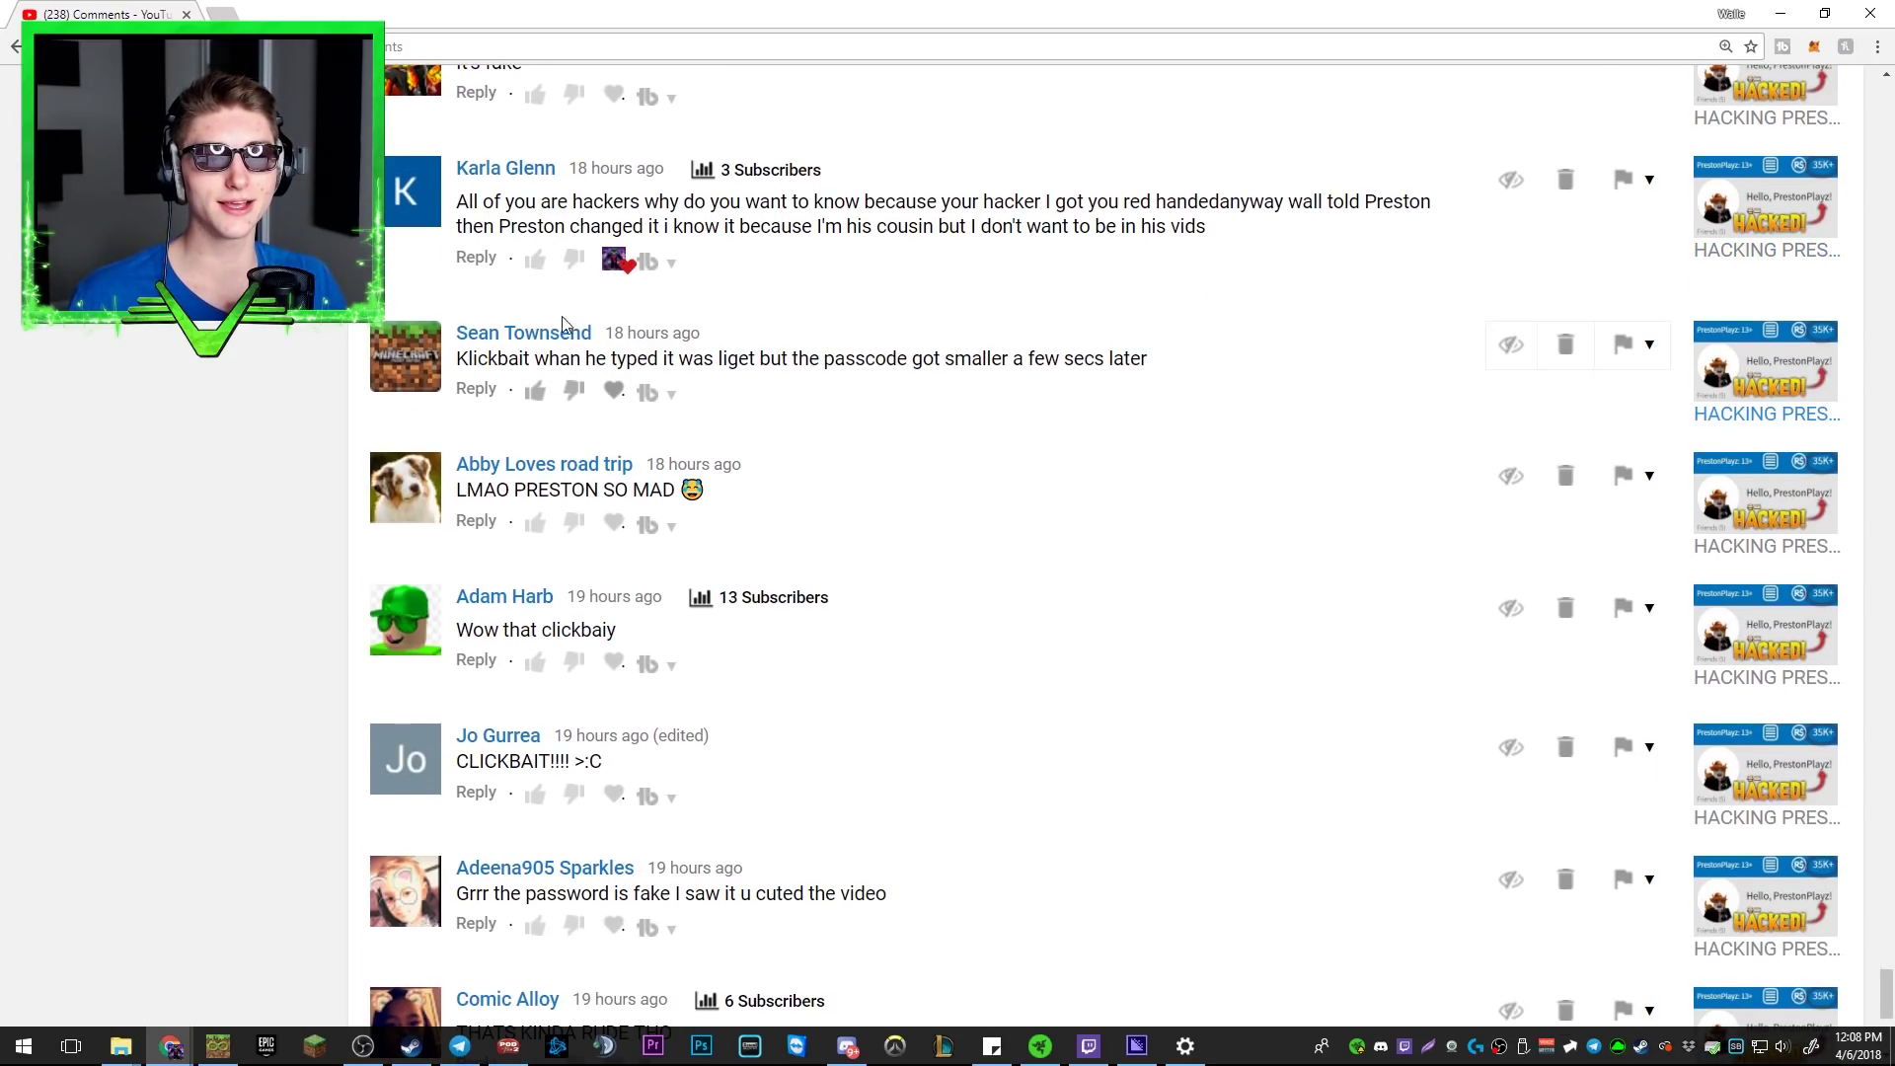
scroll(681, 319, "down", 1)
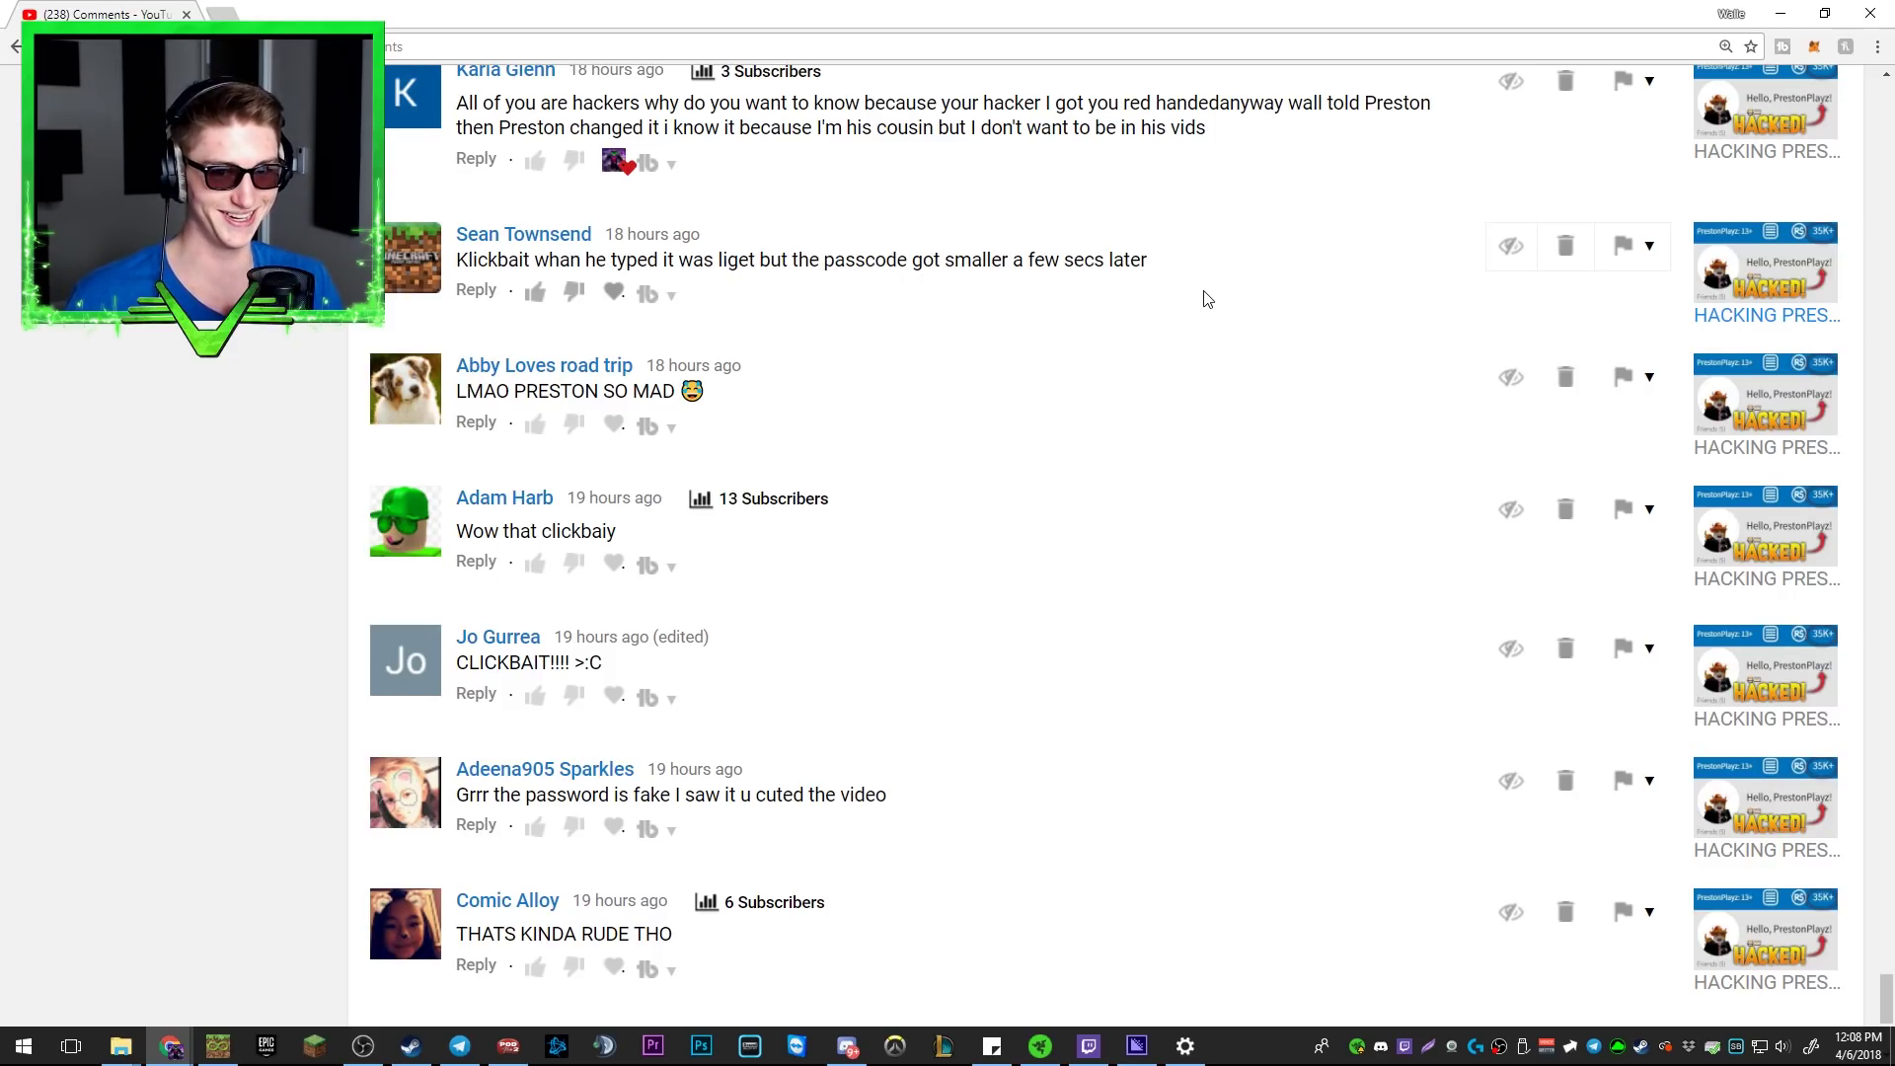
scroll(1178, 310, "down", 3)
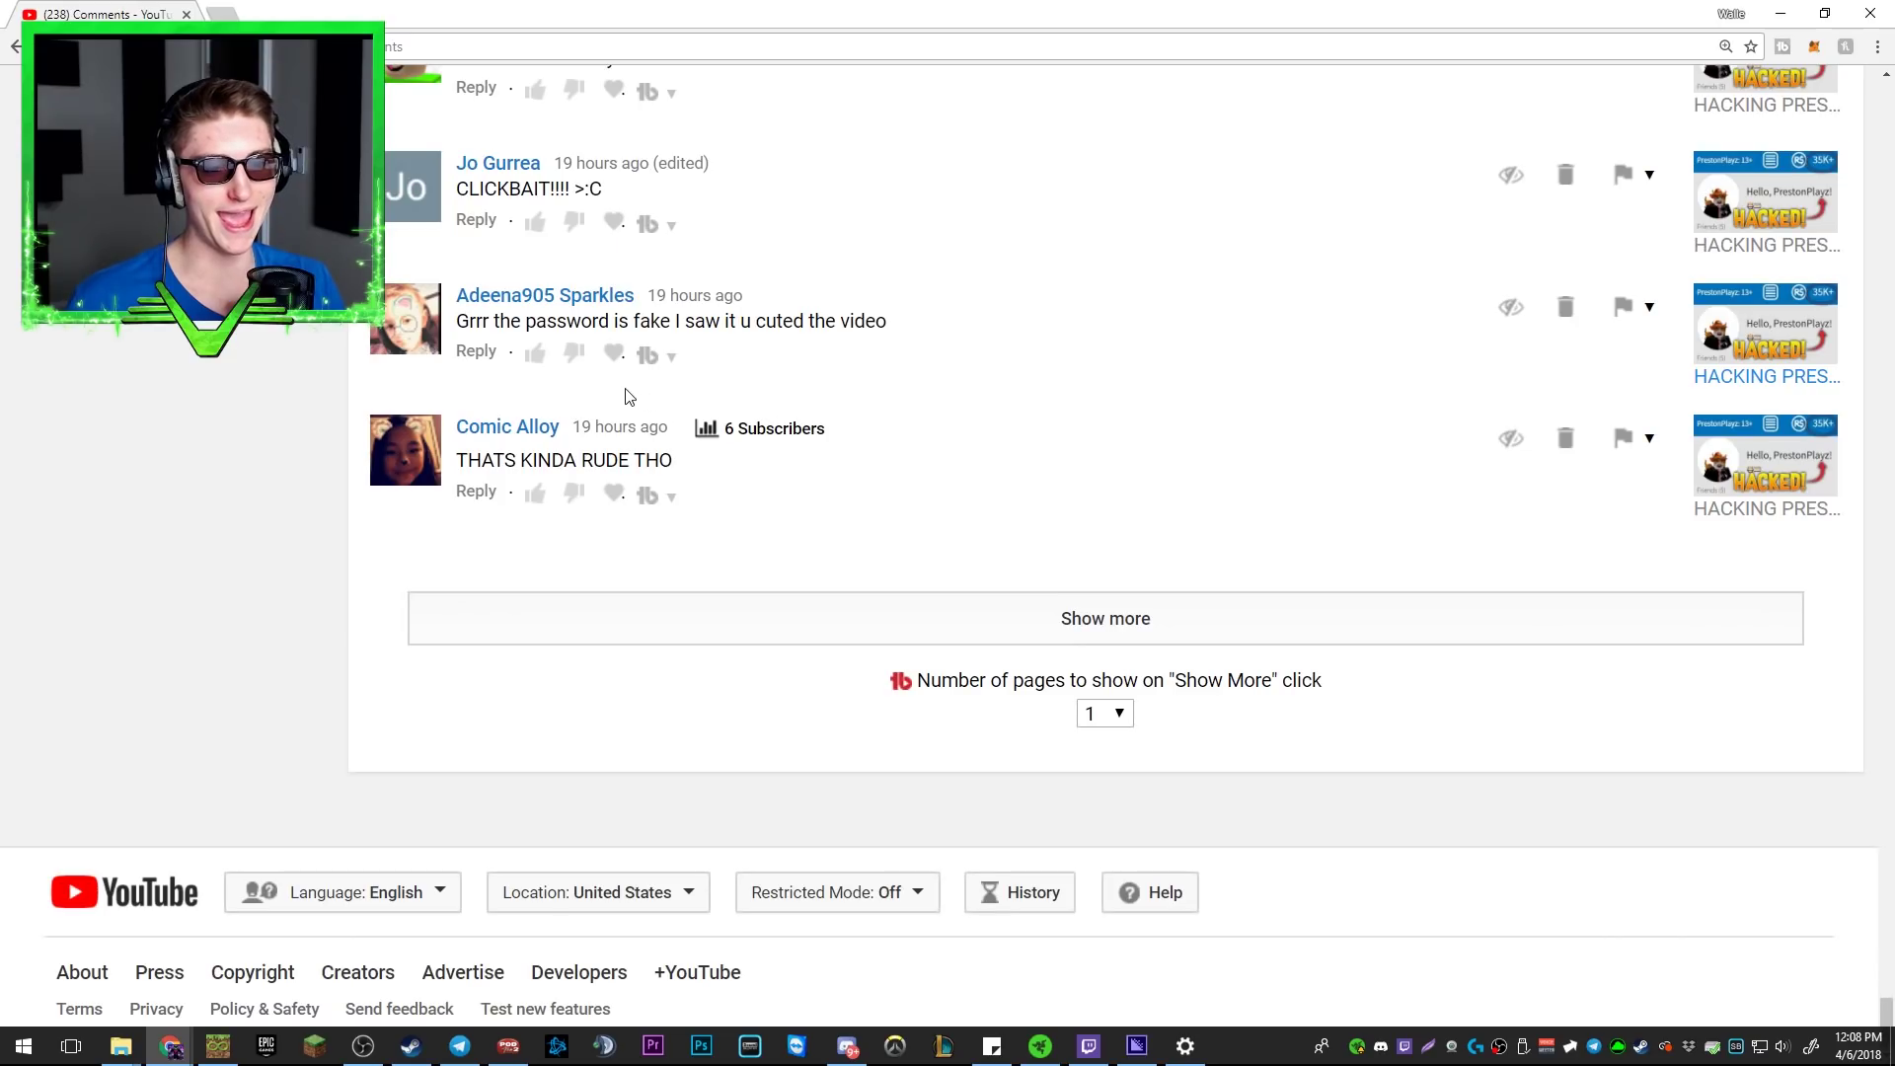
left_click(614, 494)
left_click(962, 619)
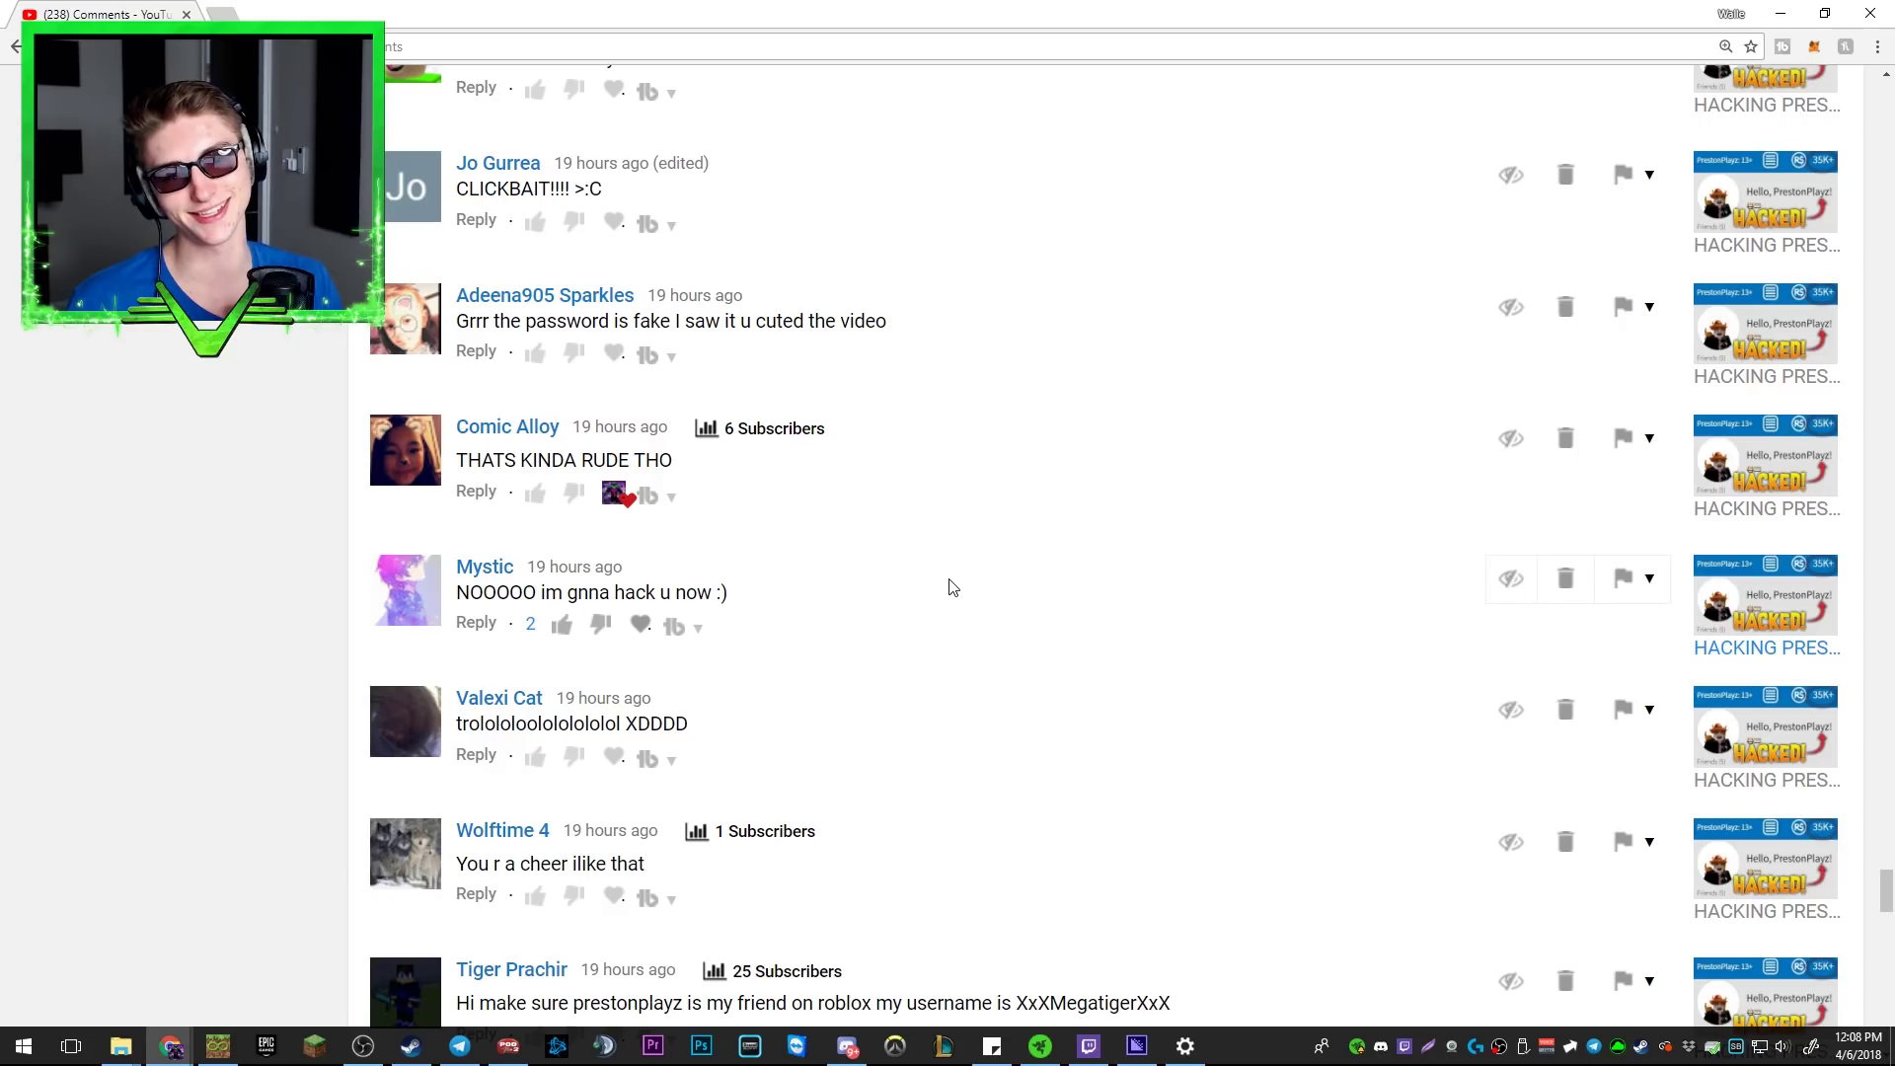
scroll(951, 590, "down", 1)
scroll(836, 489, "up", 1)
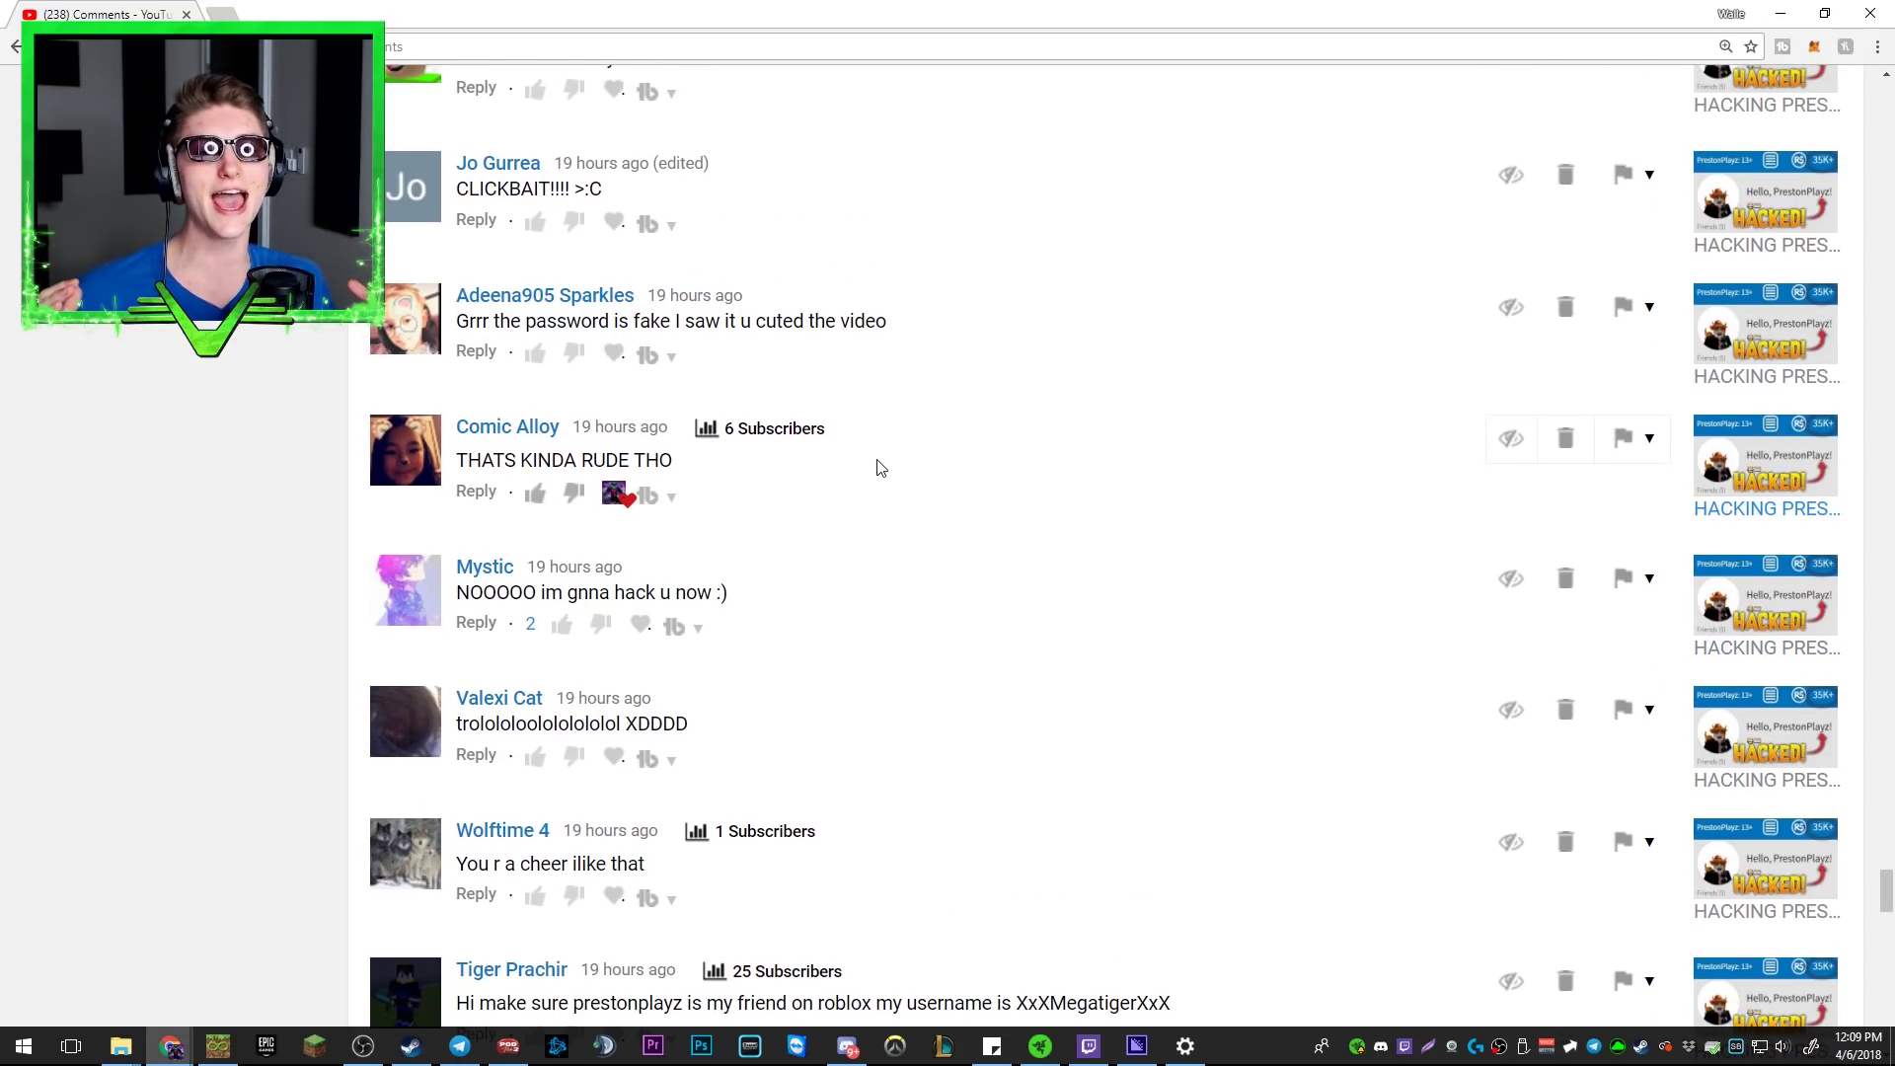
Zoom the browser out twice and open Analytics from the Creator Studio sidebar
key("ctrl+minus")
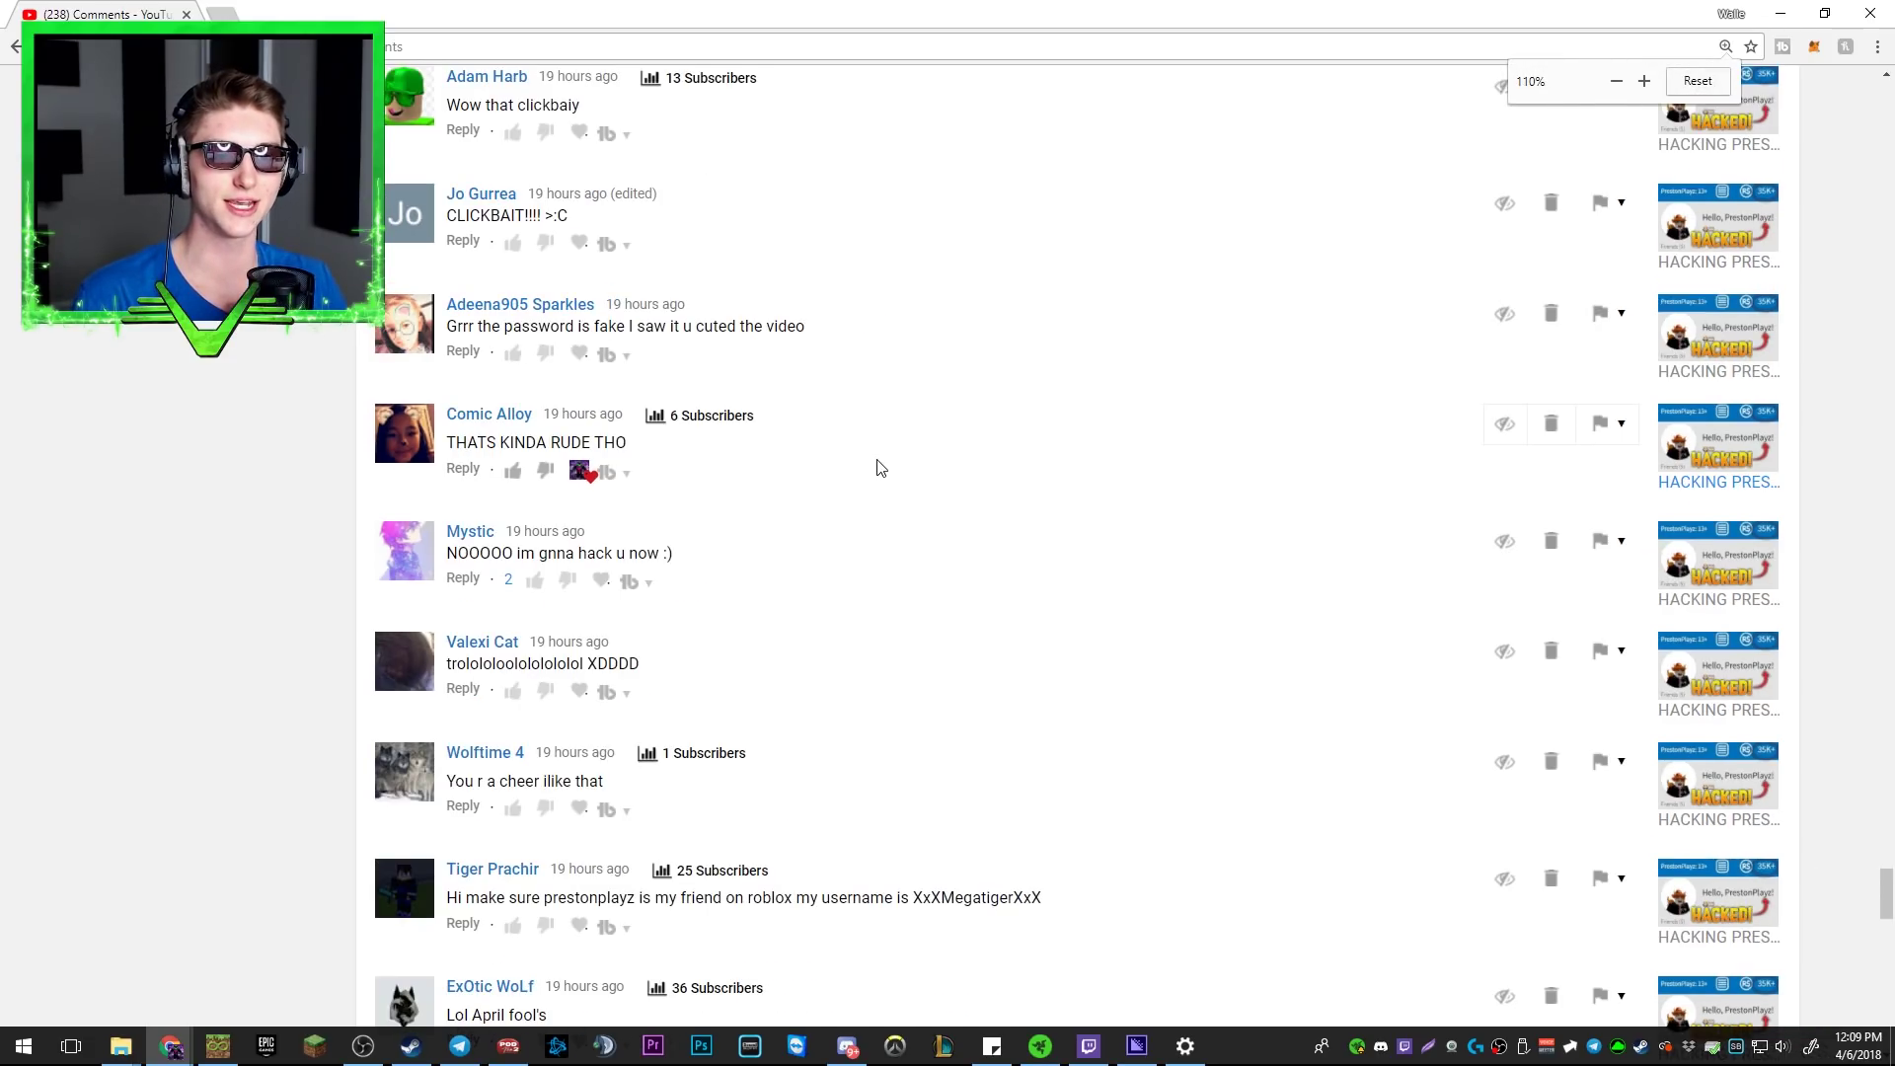
key("ctrl+minus")
scroll(910, 394, "down", 5)
scroll(948, 377, "down", 5)
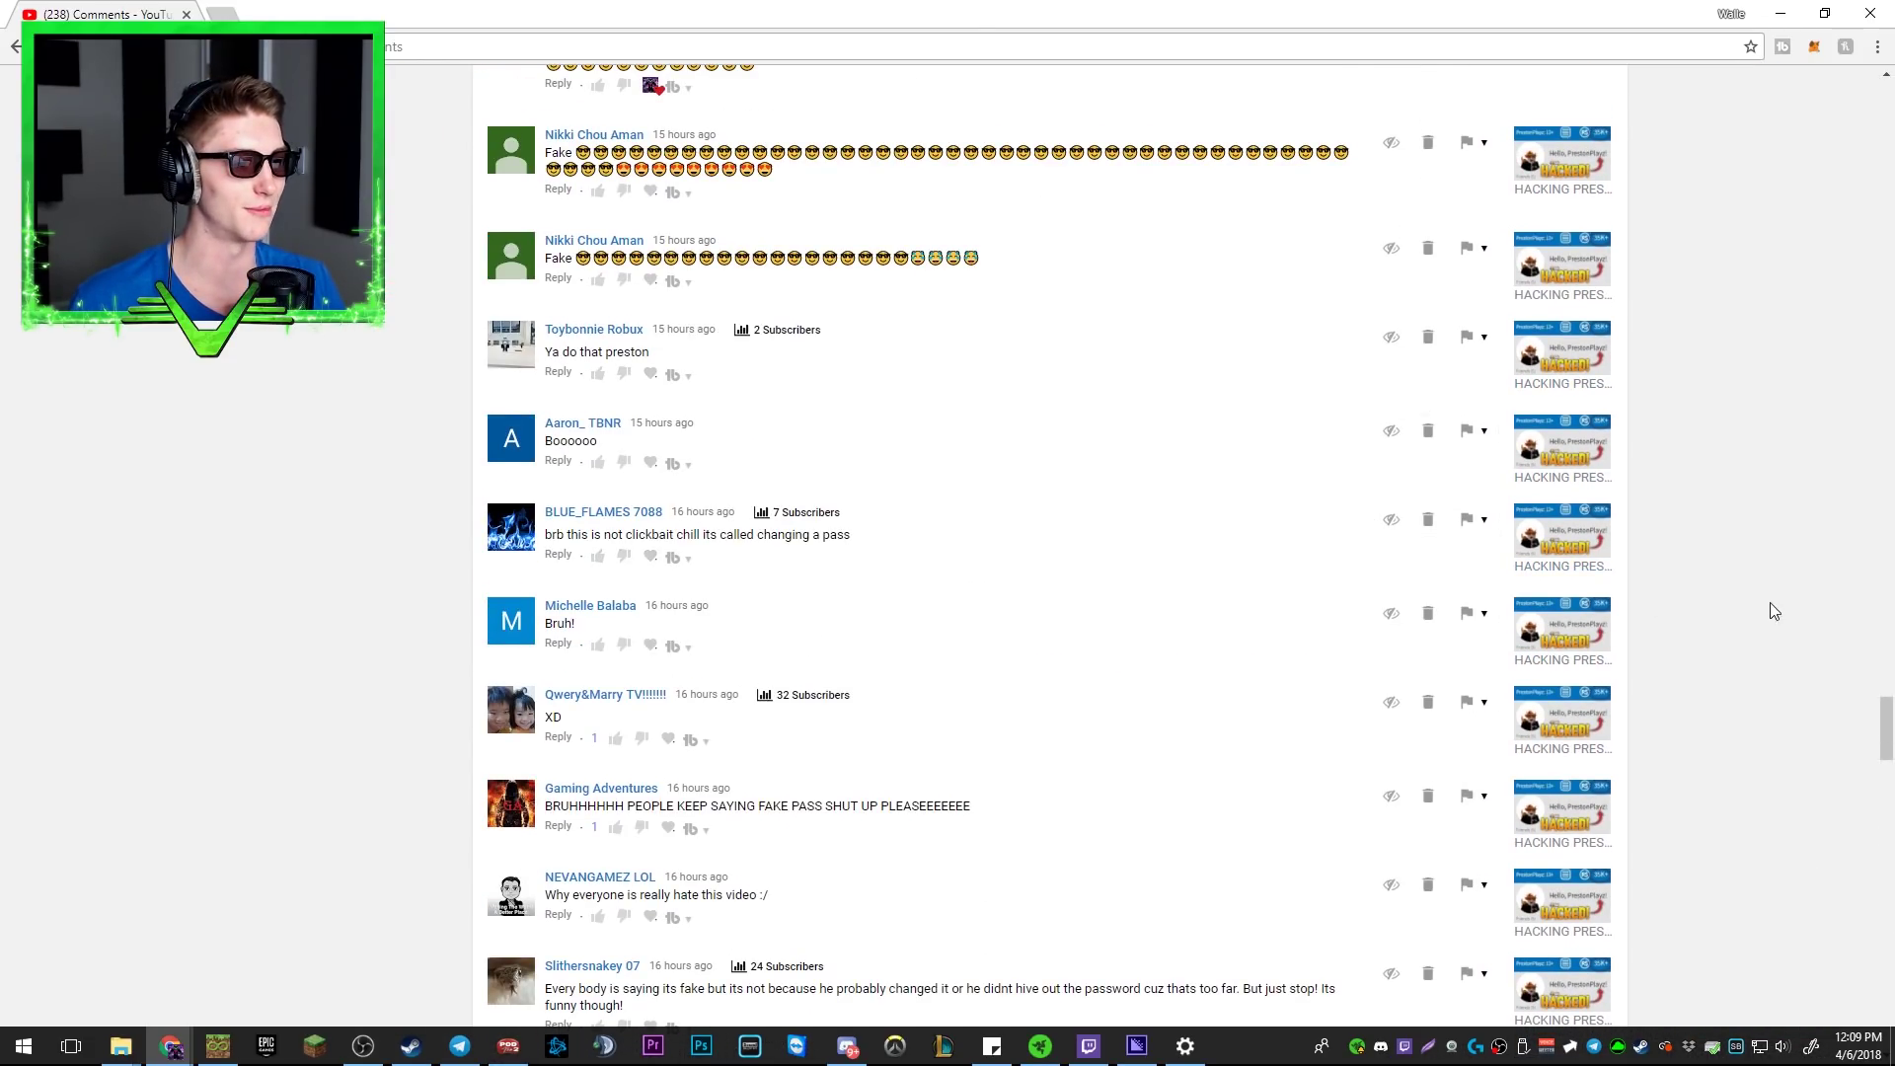
left_click_drag(1887, 729, 1887, 118)
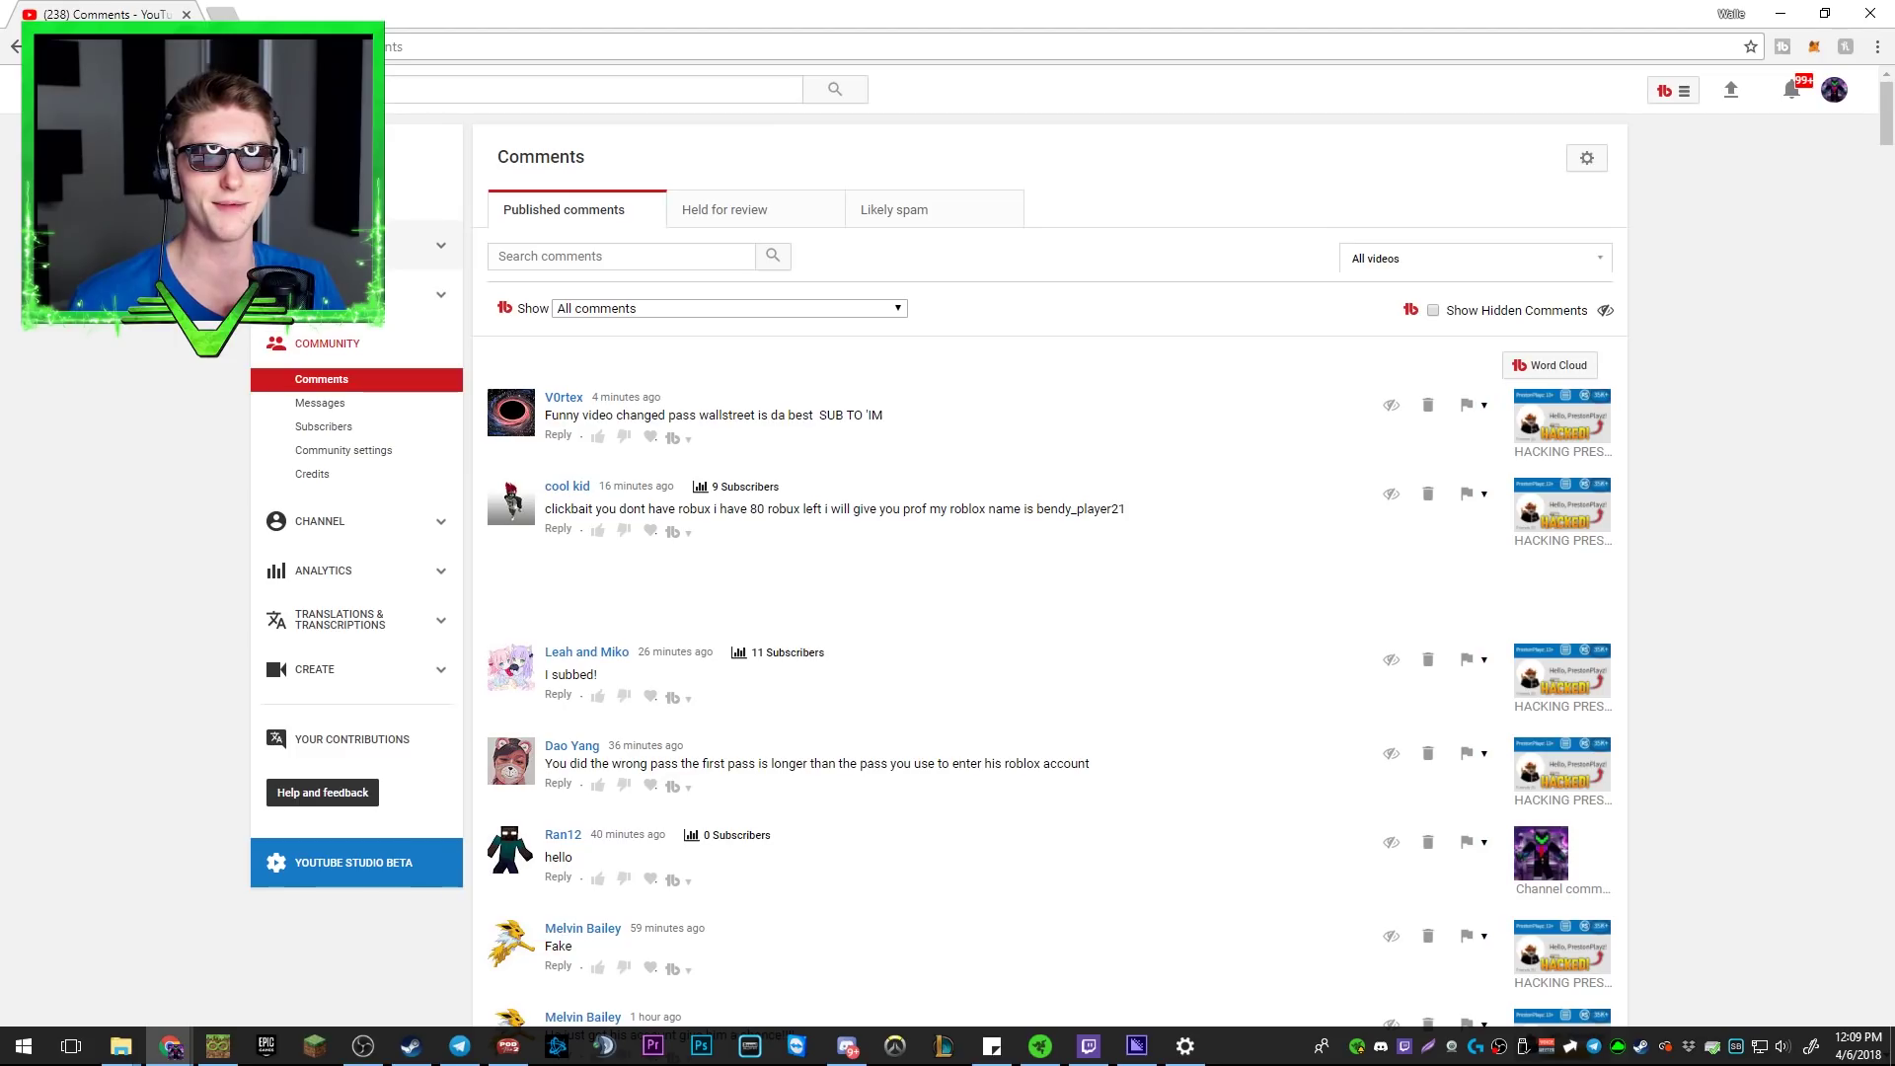
left_click(327, 376)
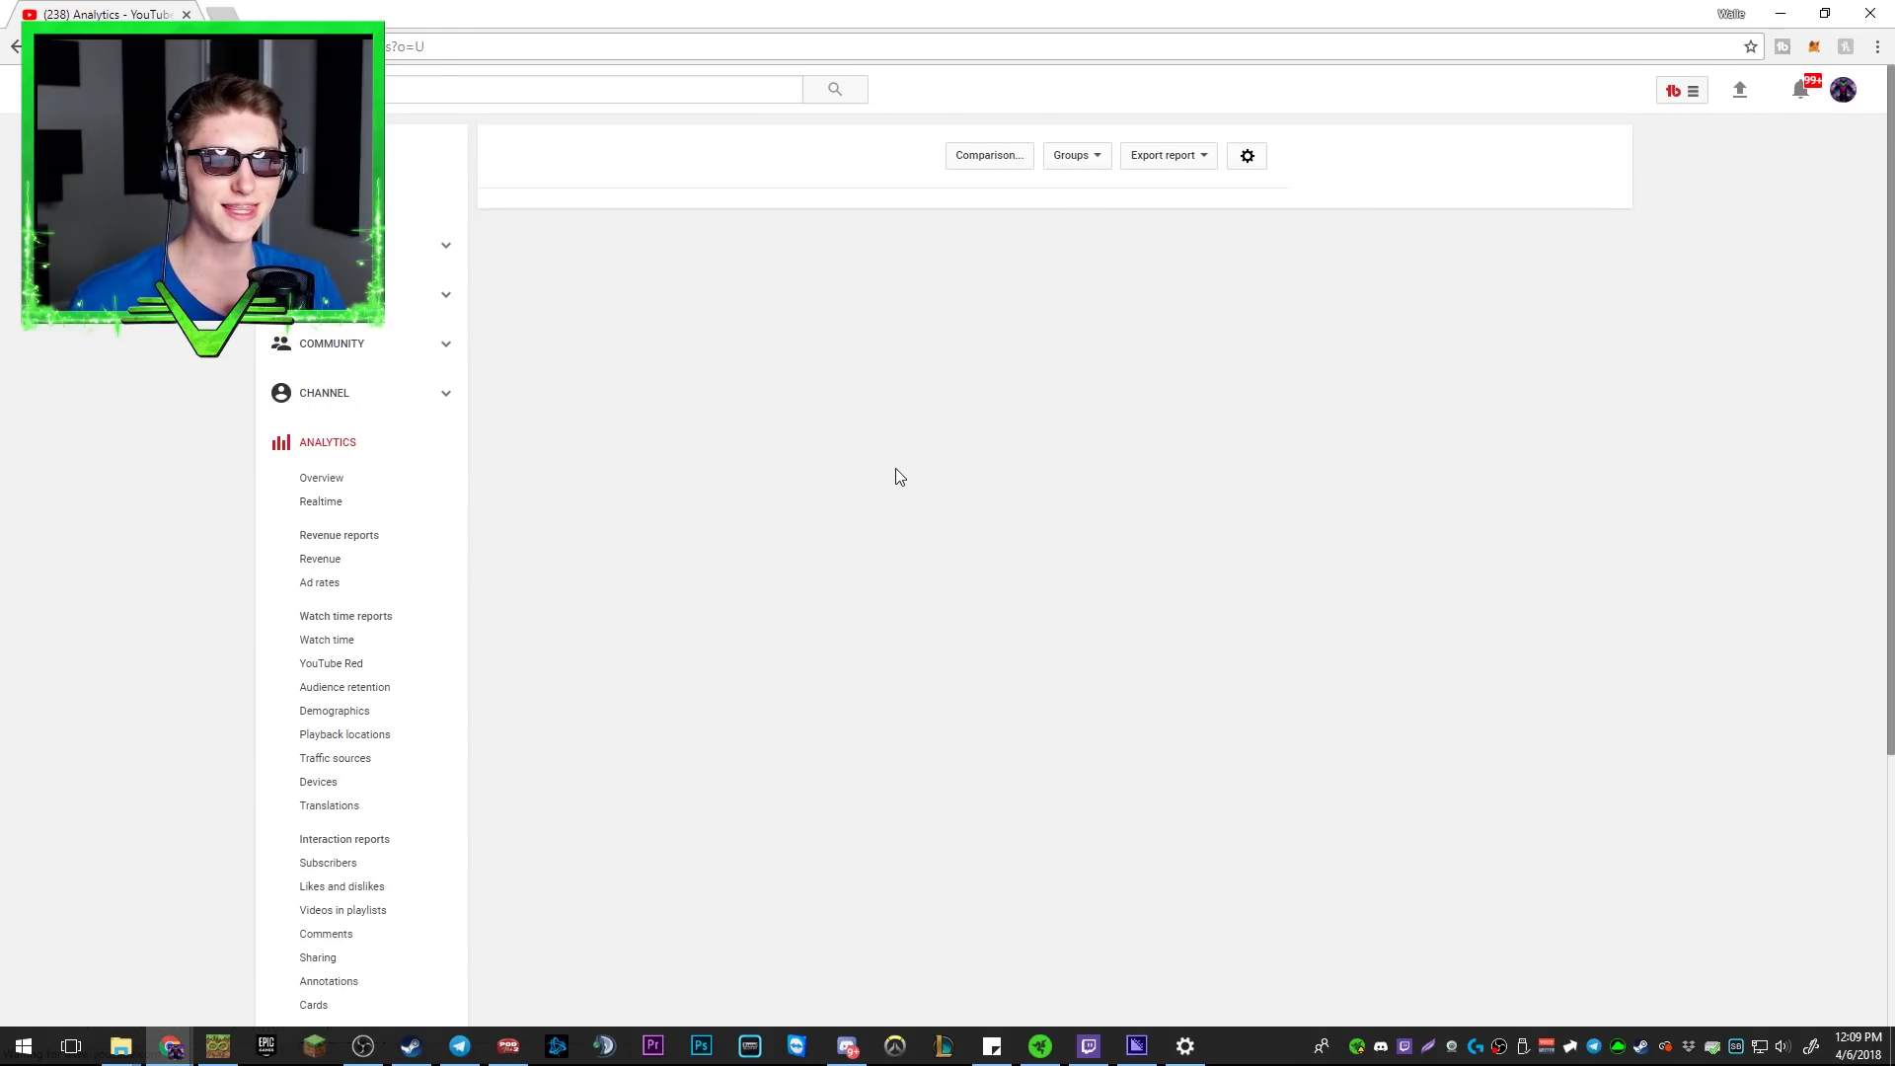
scroll(1174, 507, "down", 4)
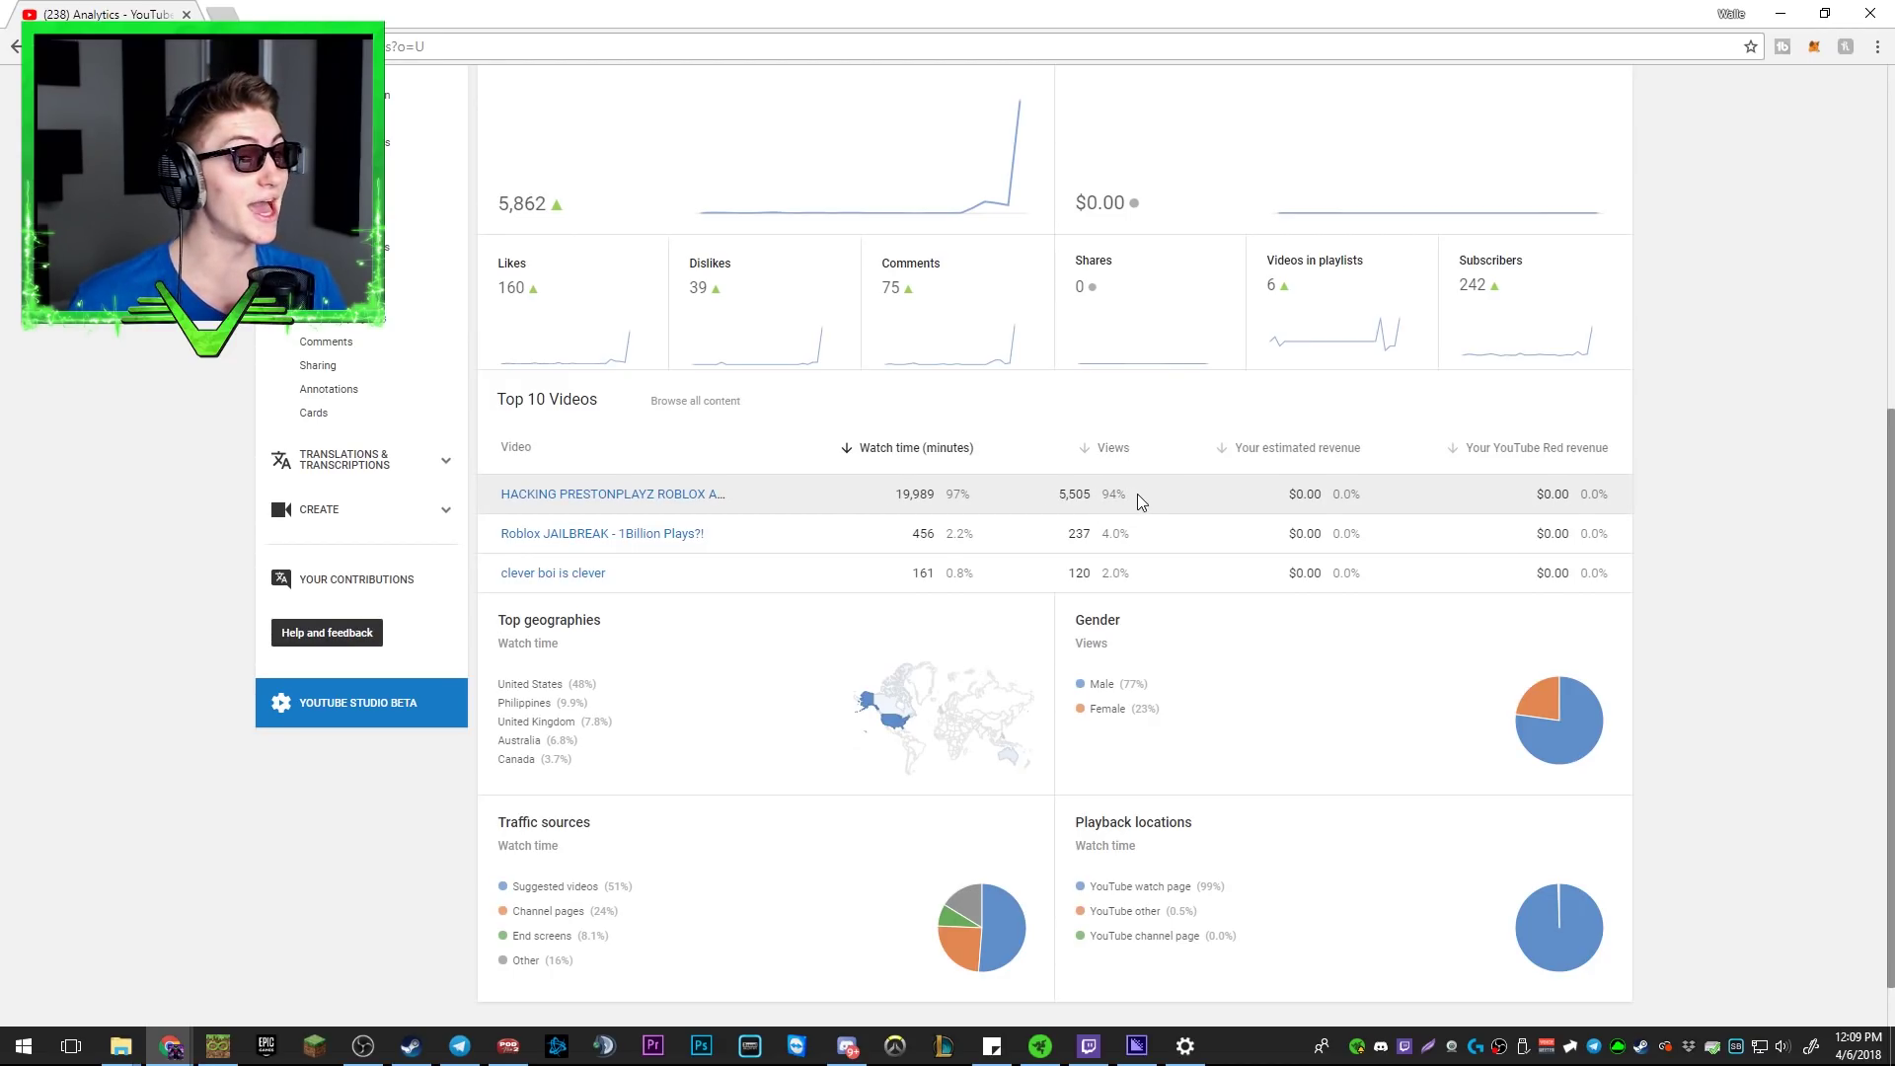
scroll(1037, 489, "up", 3)
Switch to the Realtime analytics report with 48-hour and 60-minute view charts
left_click(340, 305)
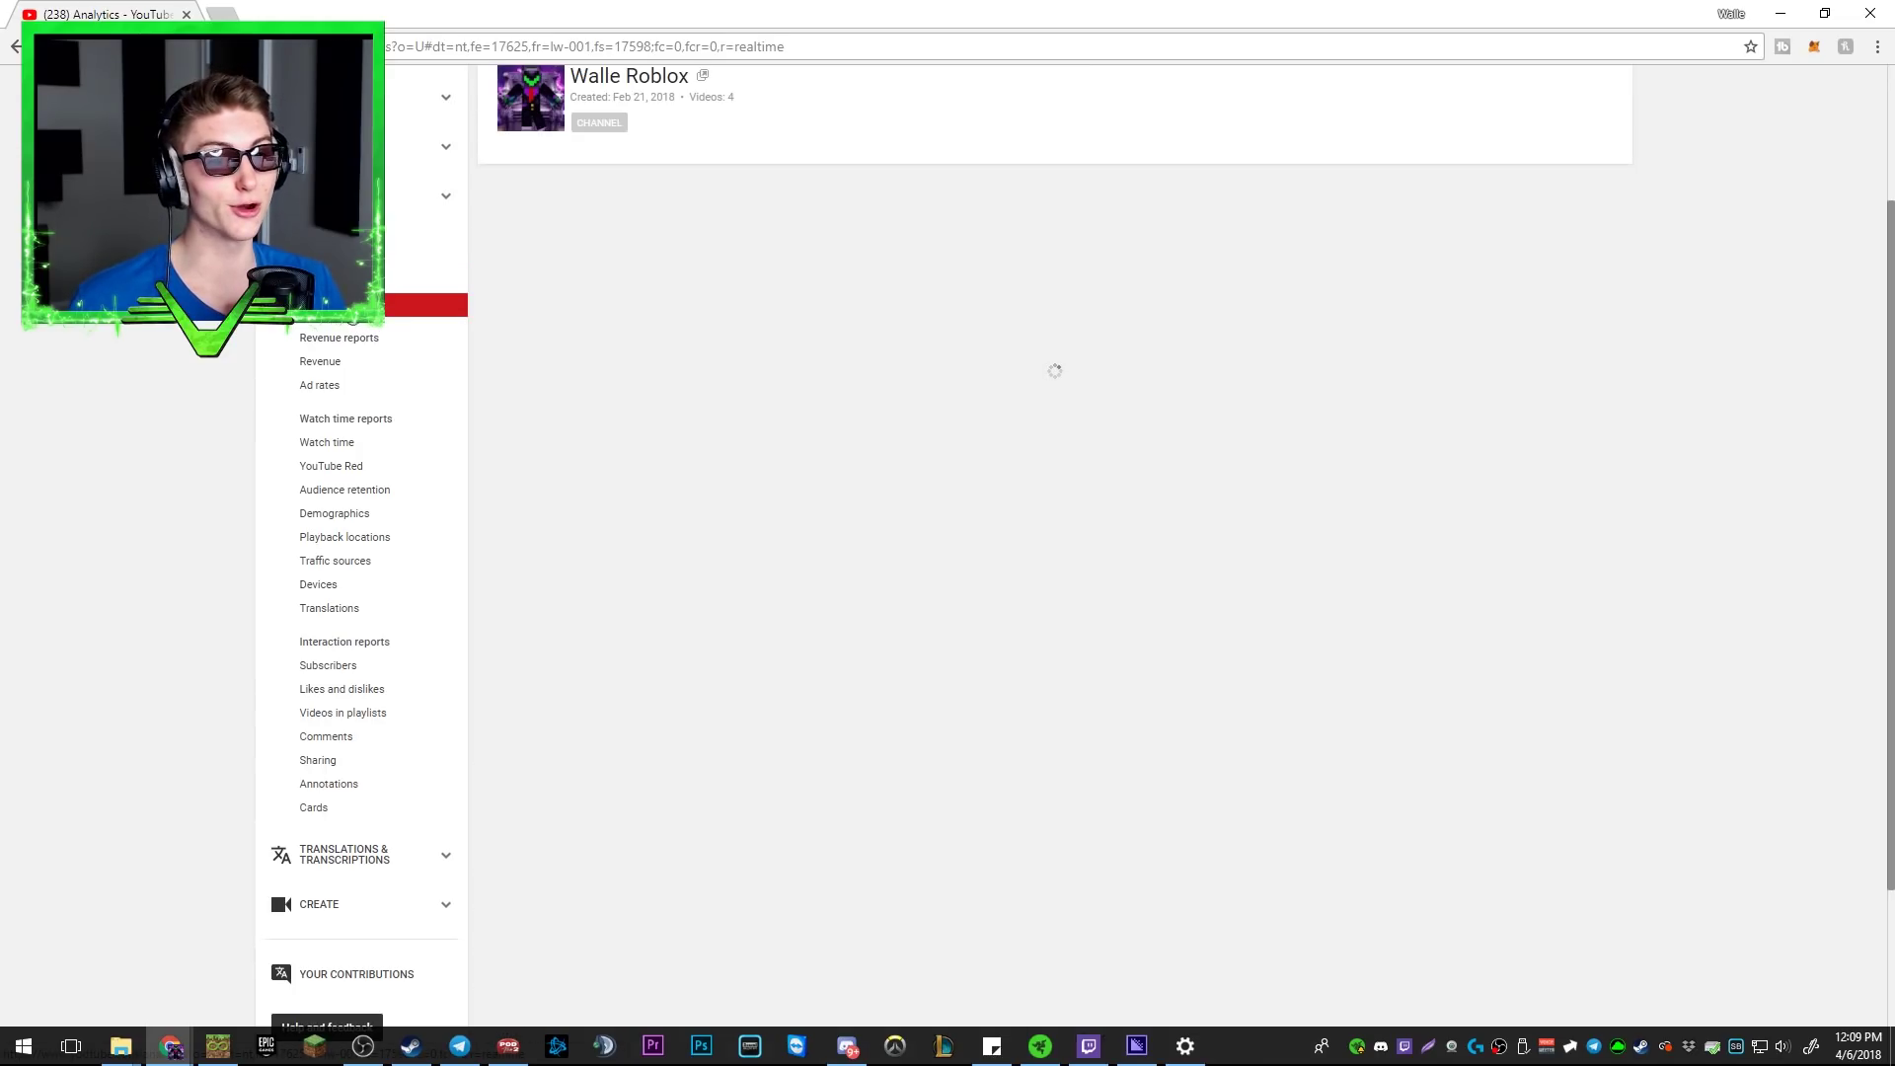
scroll(1012, 622, "down", 1)
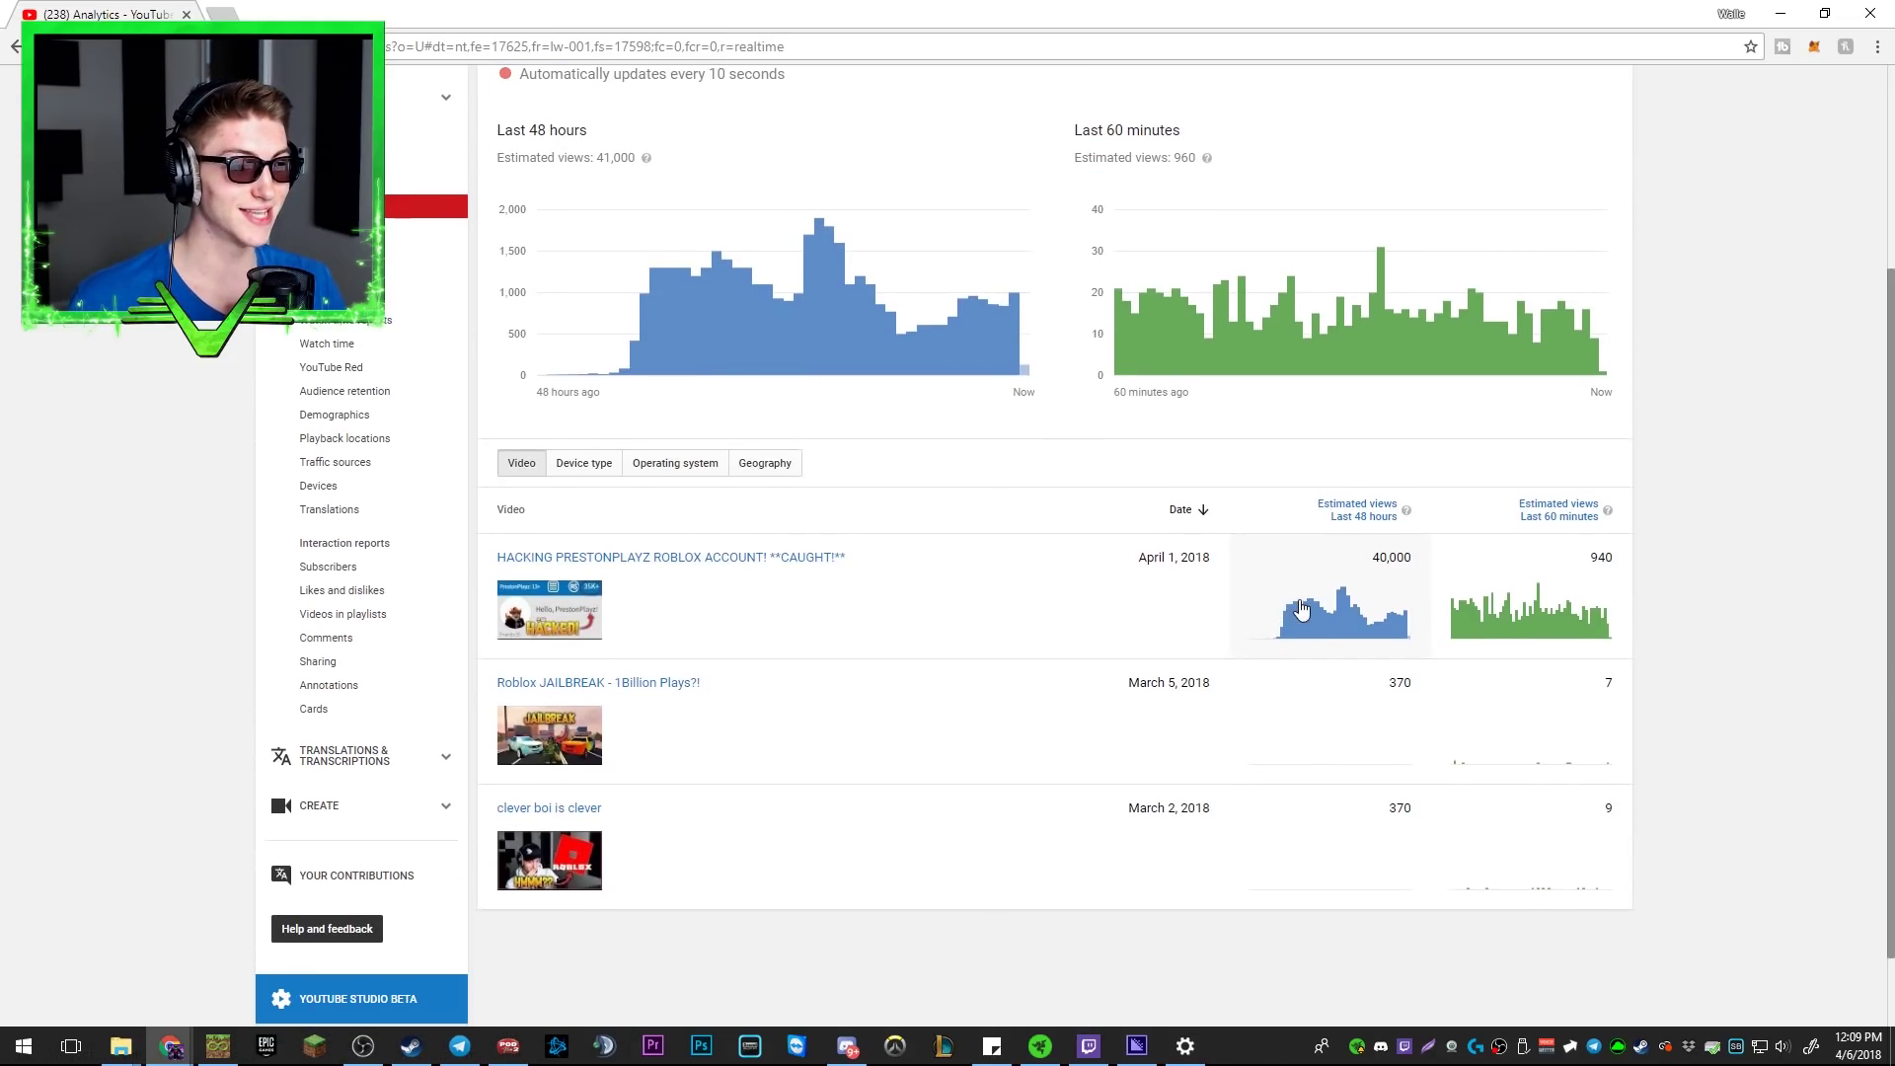
mouse_move(1382, 602)
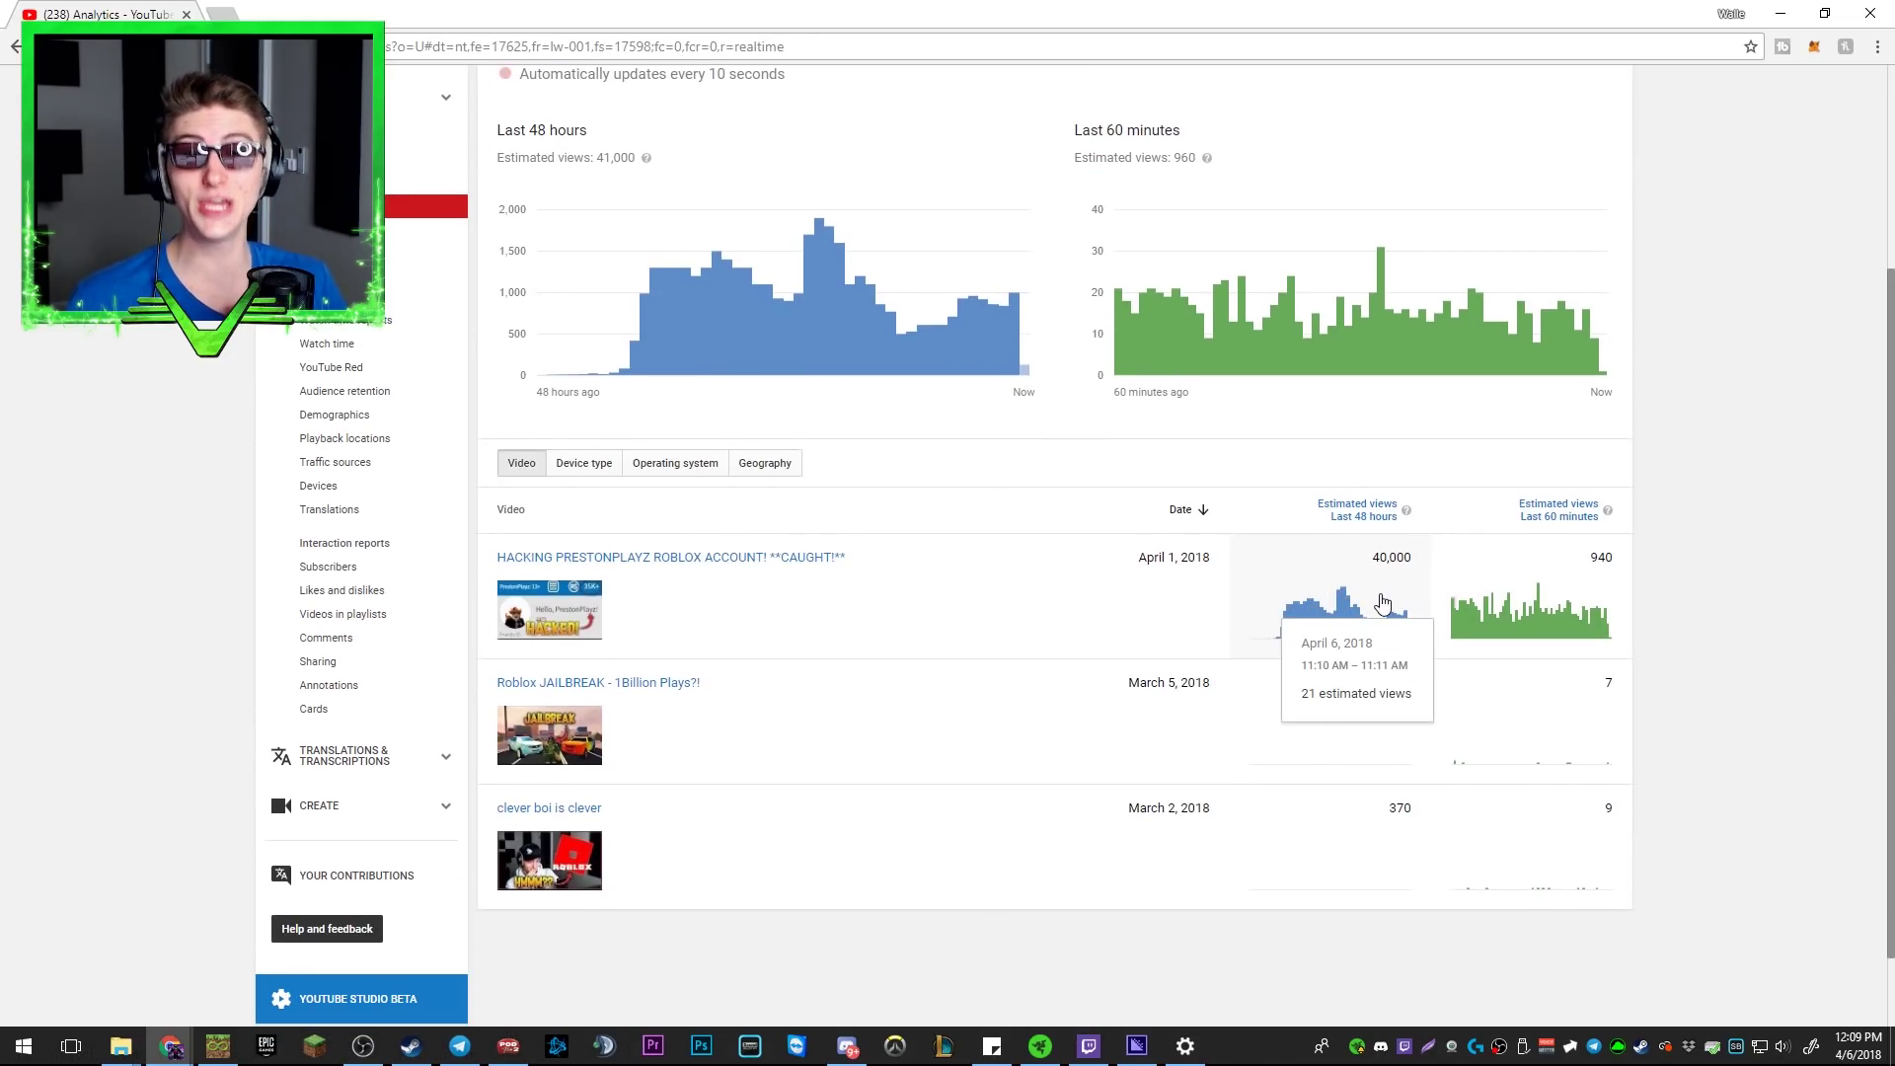
scroll(1407, 588, "up", 1)
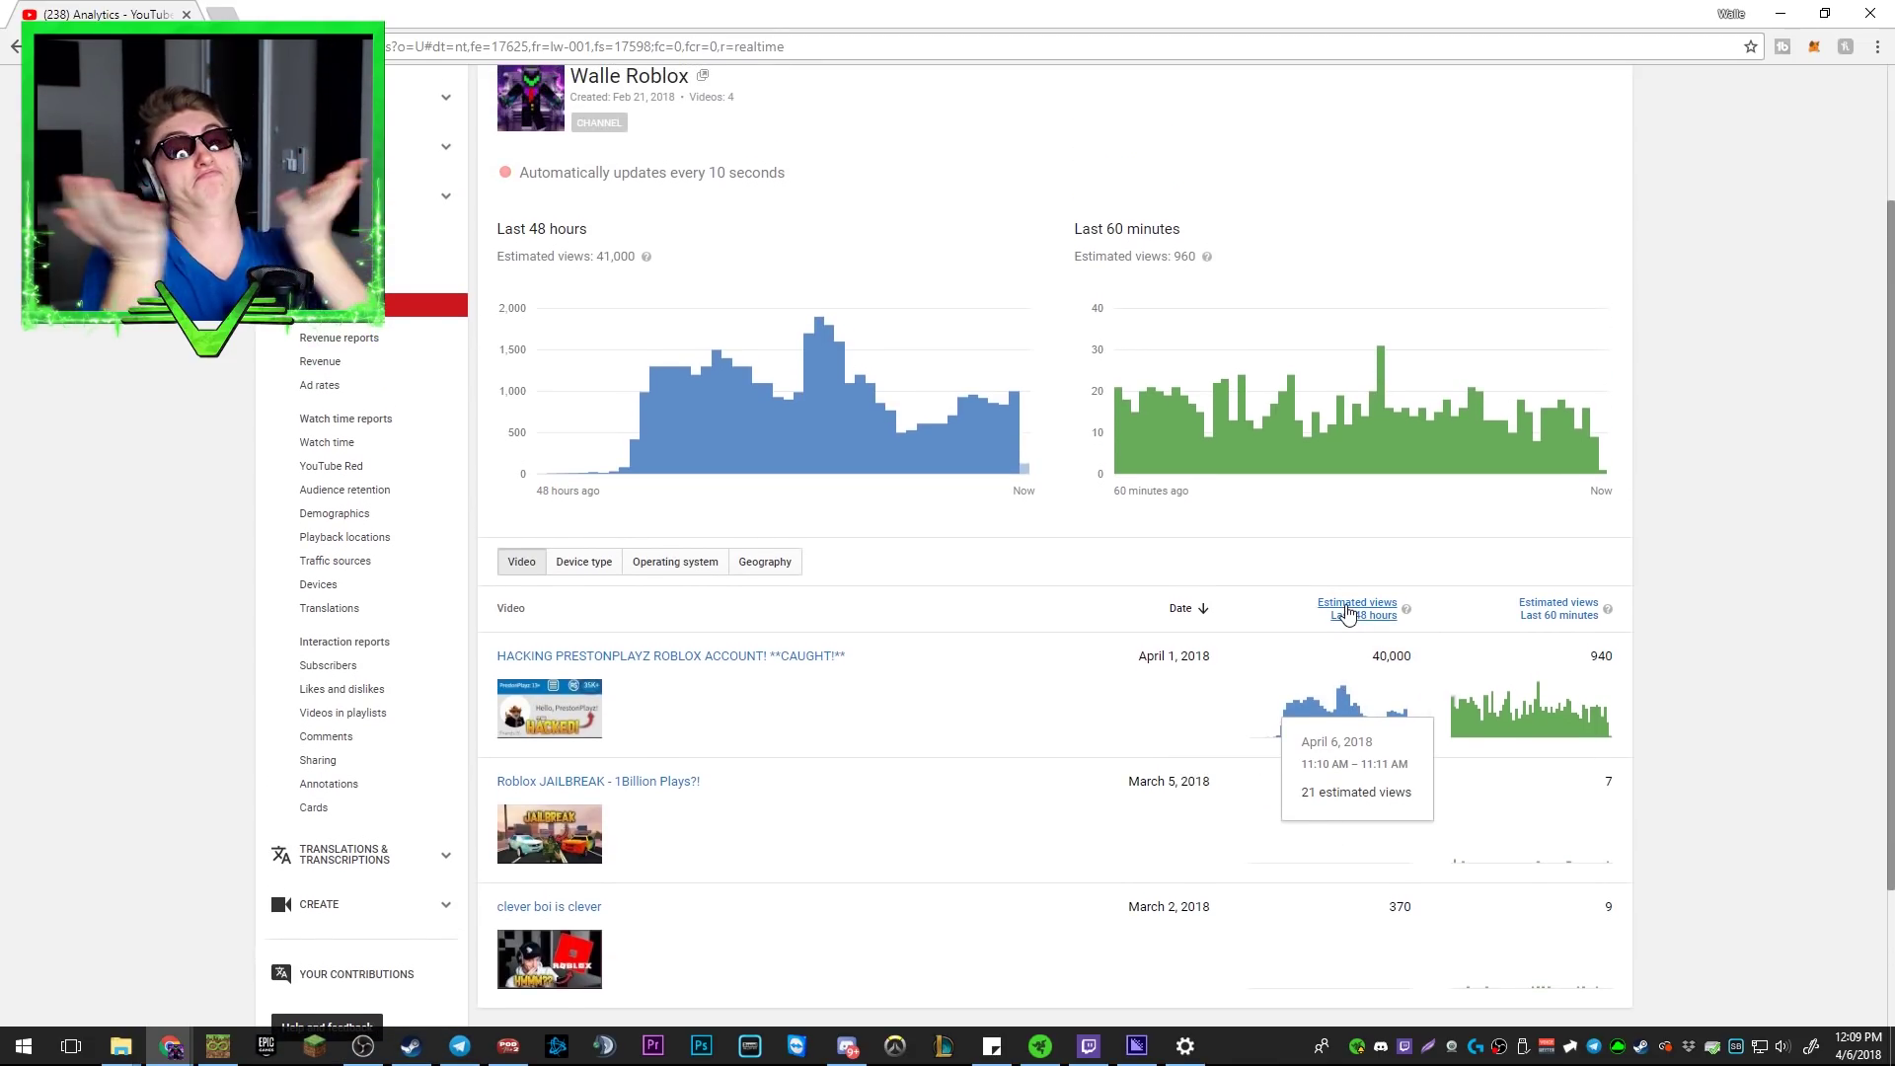
scroll(1145, 468, "down", 1)
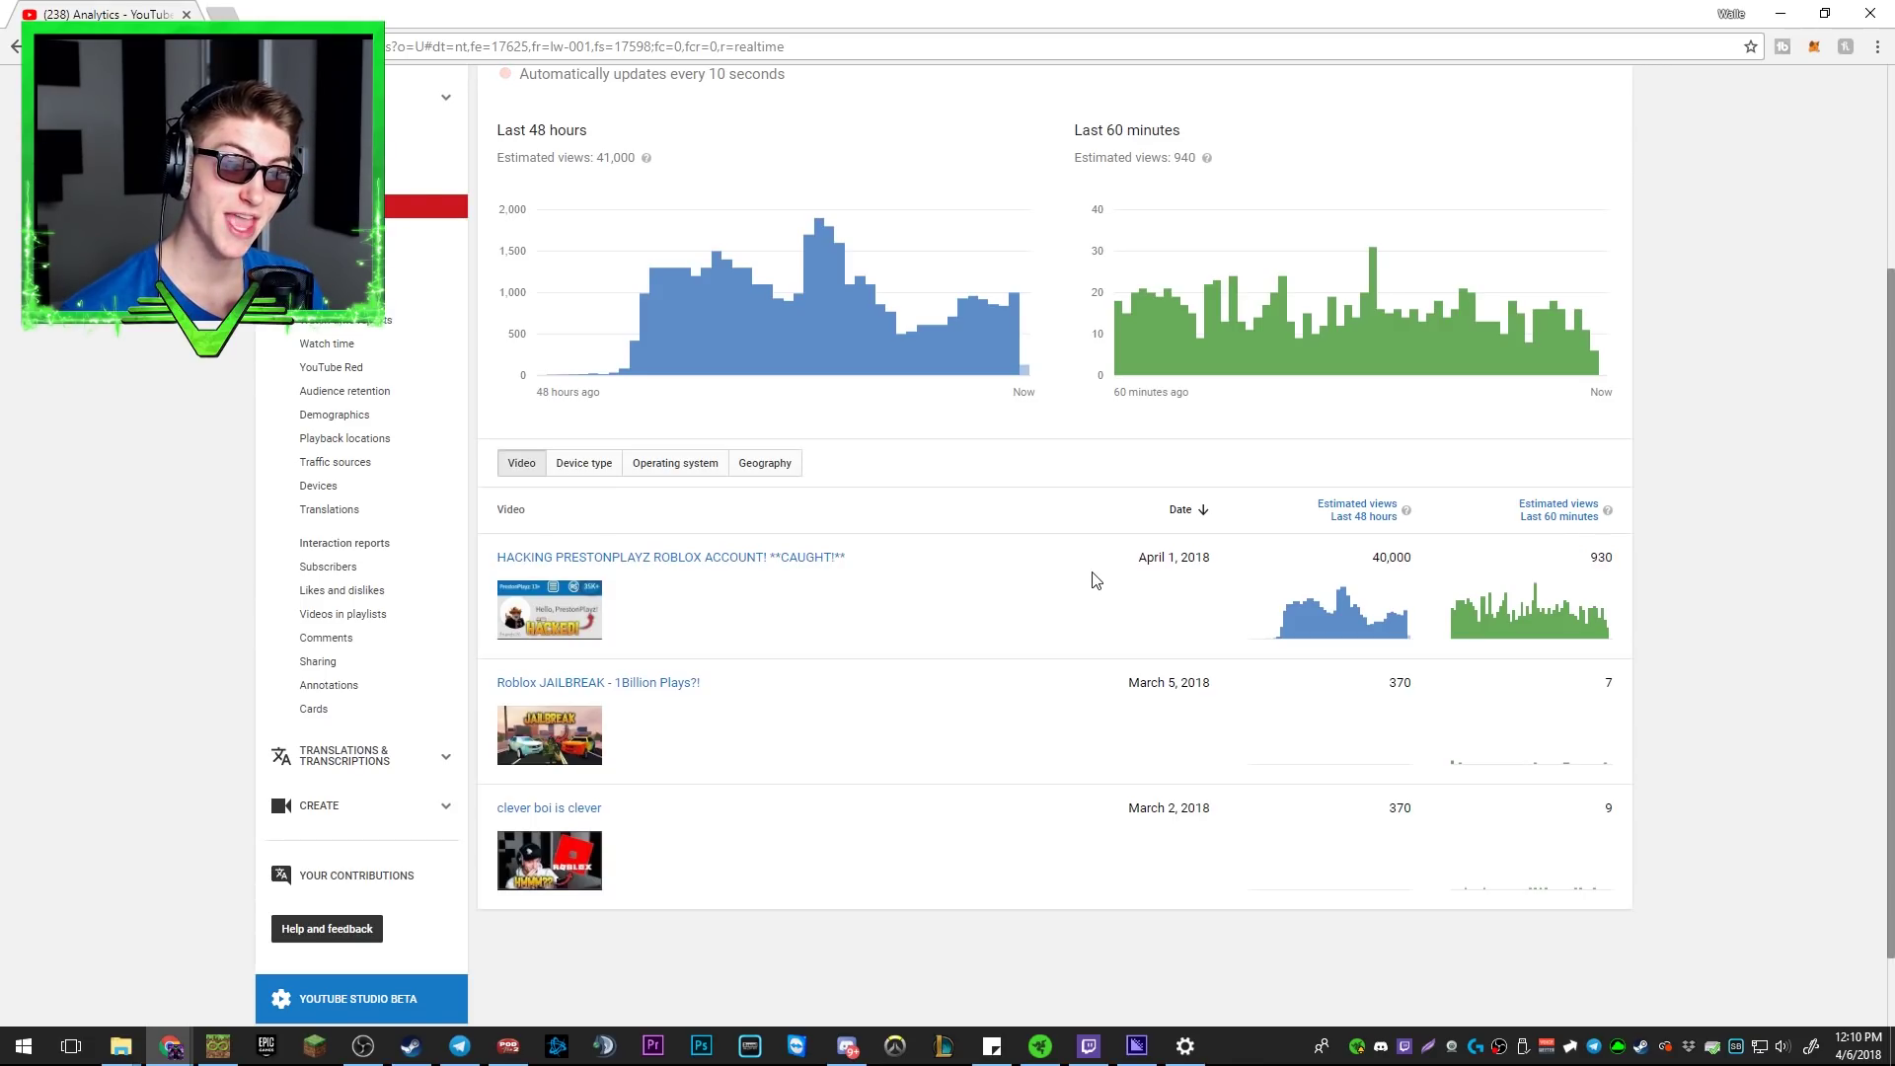
Filter to the hacking video, open its 39,893-view watch page, and jump to the 3:12 Roblox profile footage
left_click(770, 556)
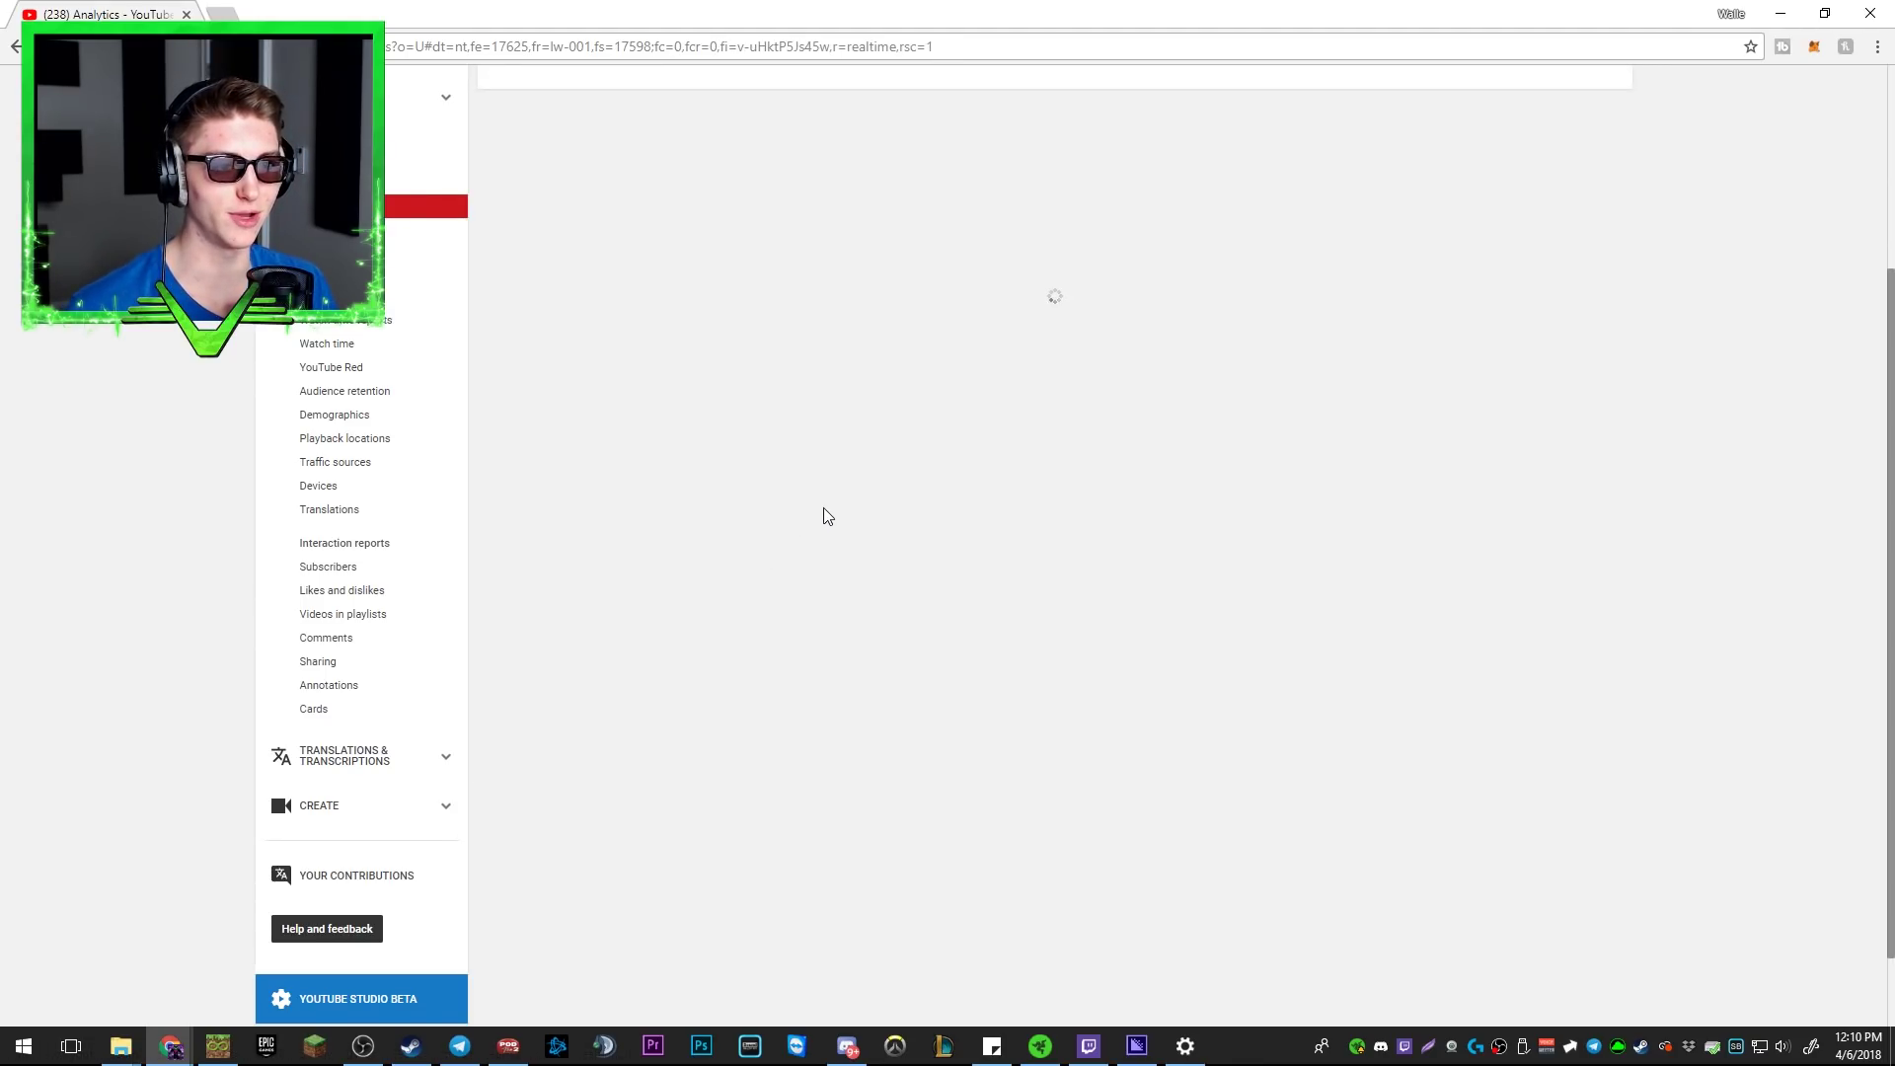
scroll(920, 478, "up", 2)
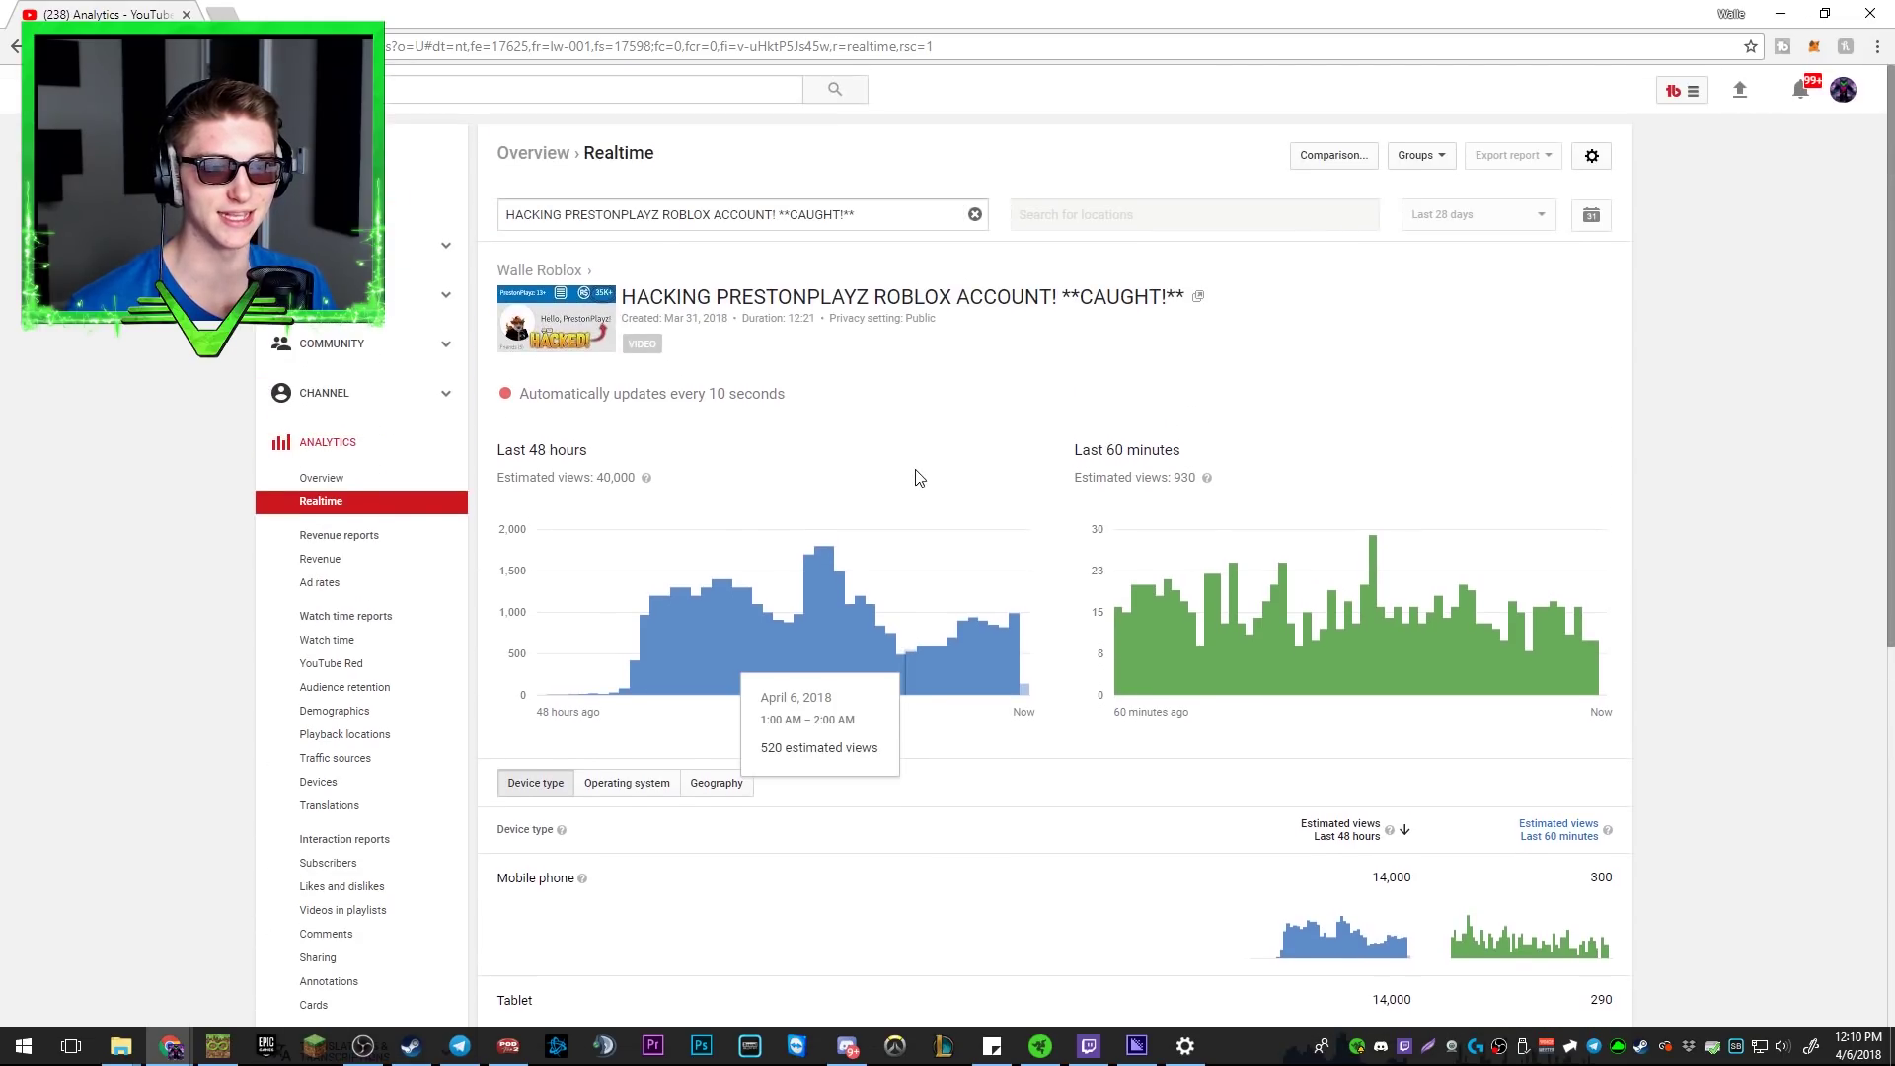
left_click(785, 298)
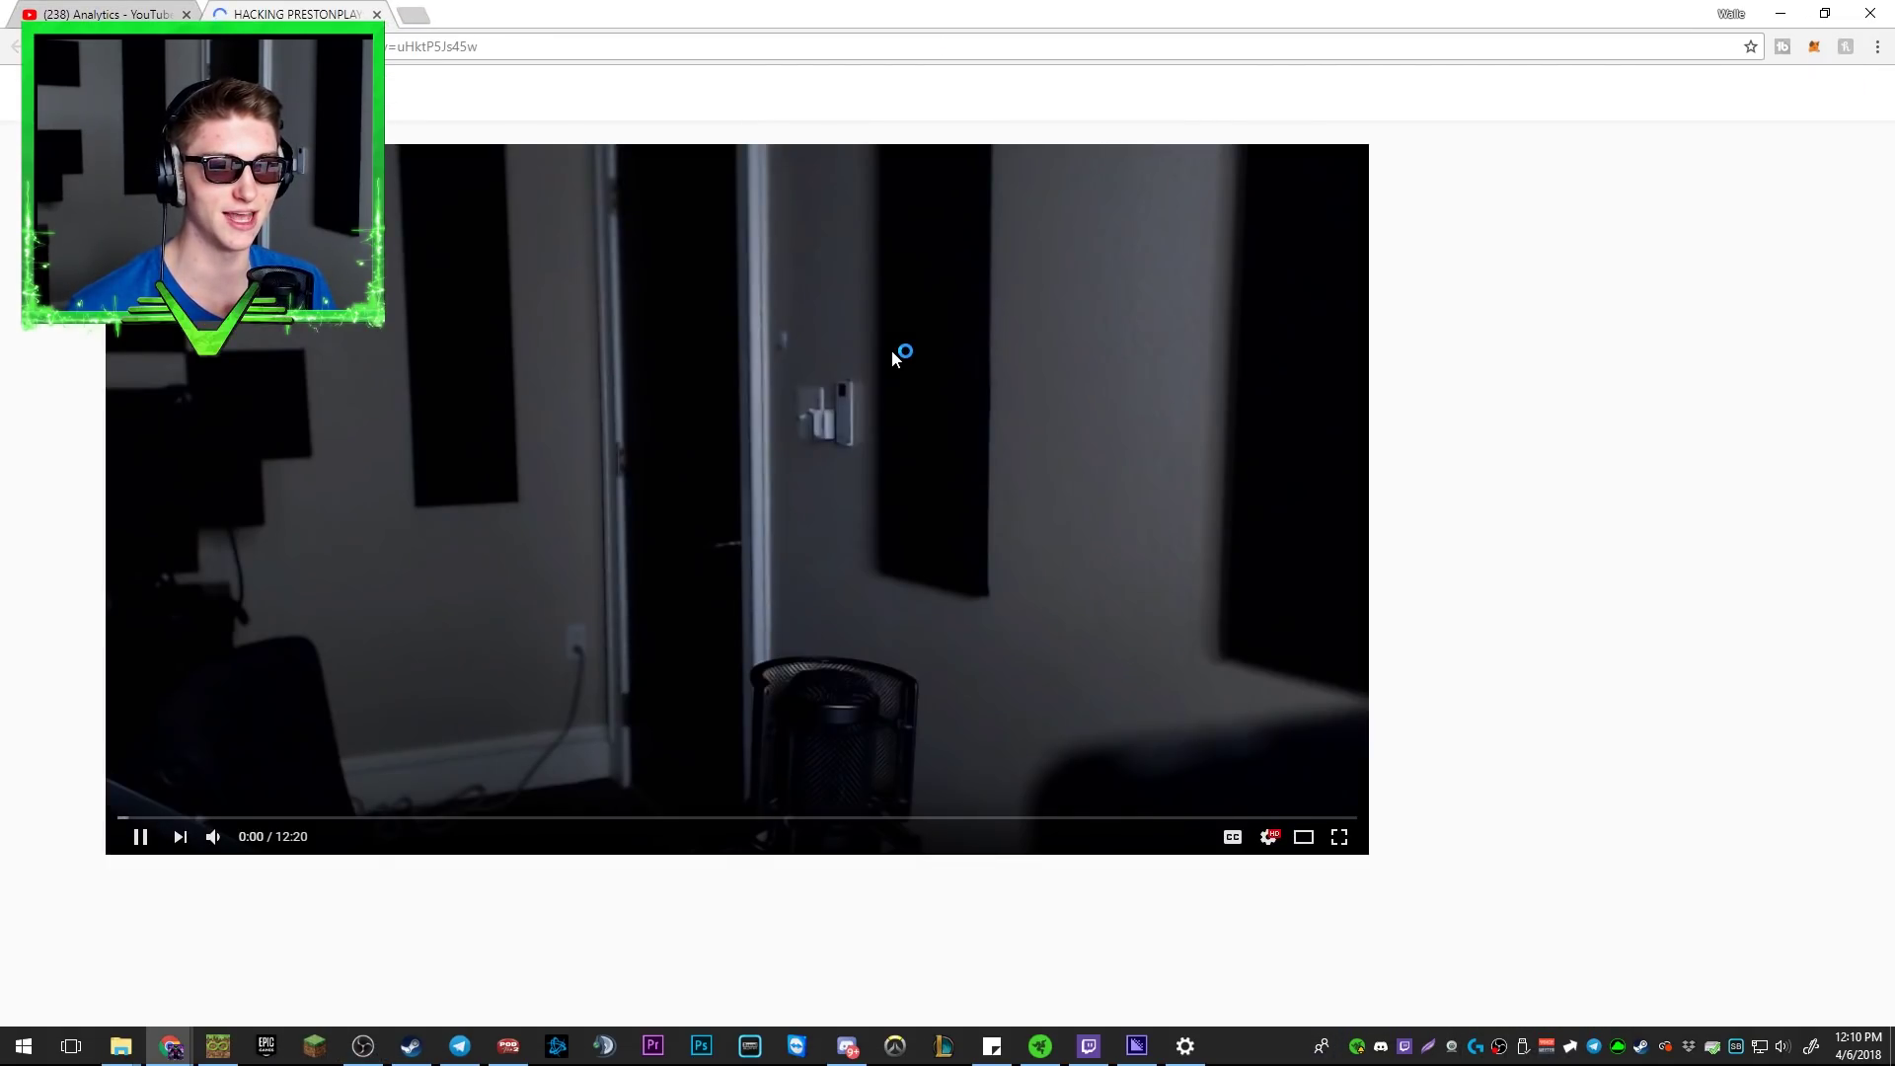
left_click(524, 720)
scroll(524, 721, "down", 1)
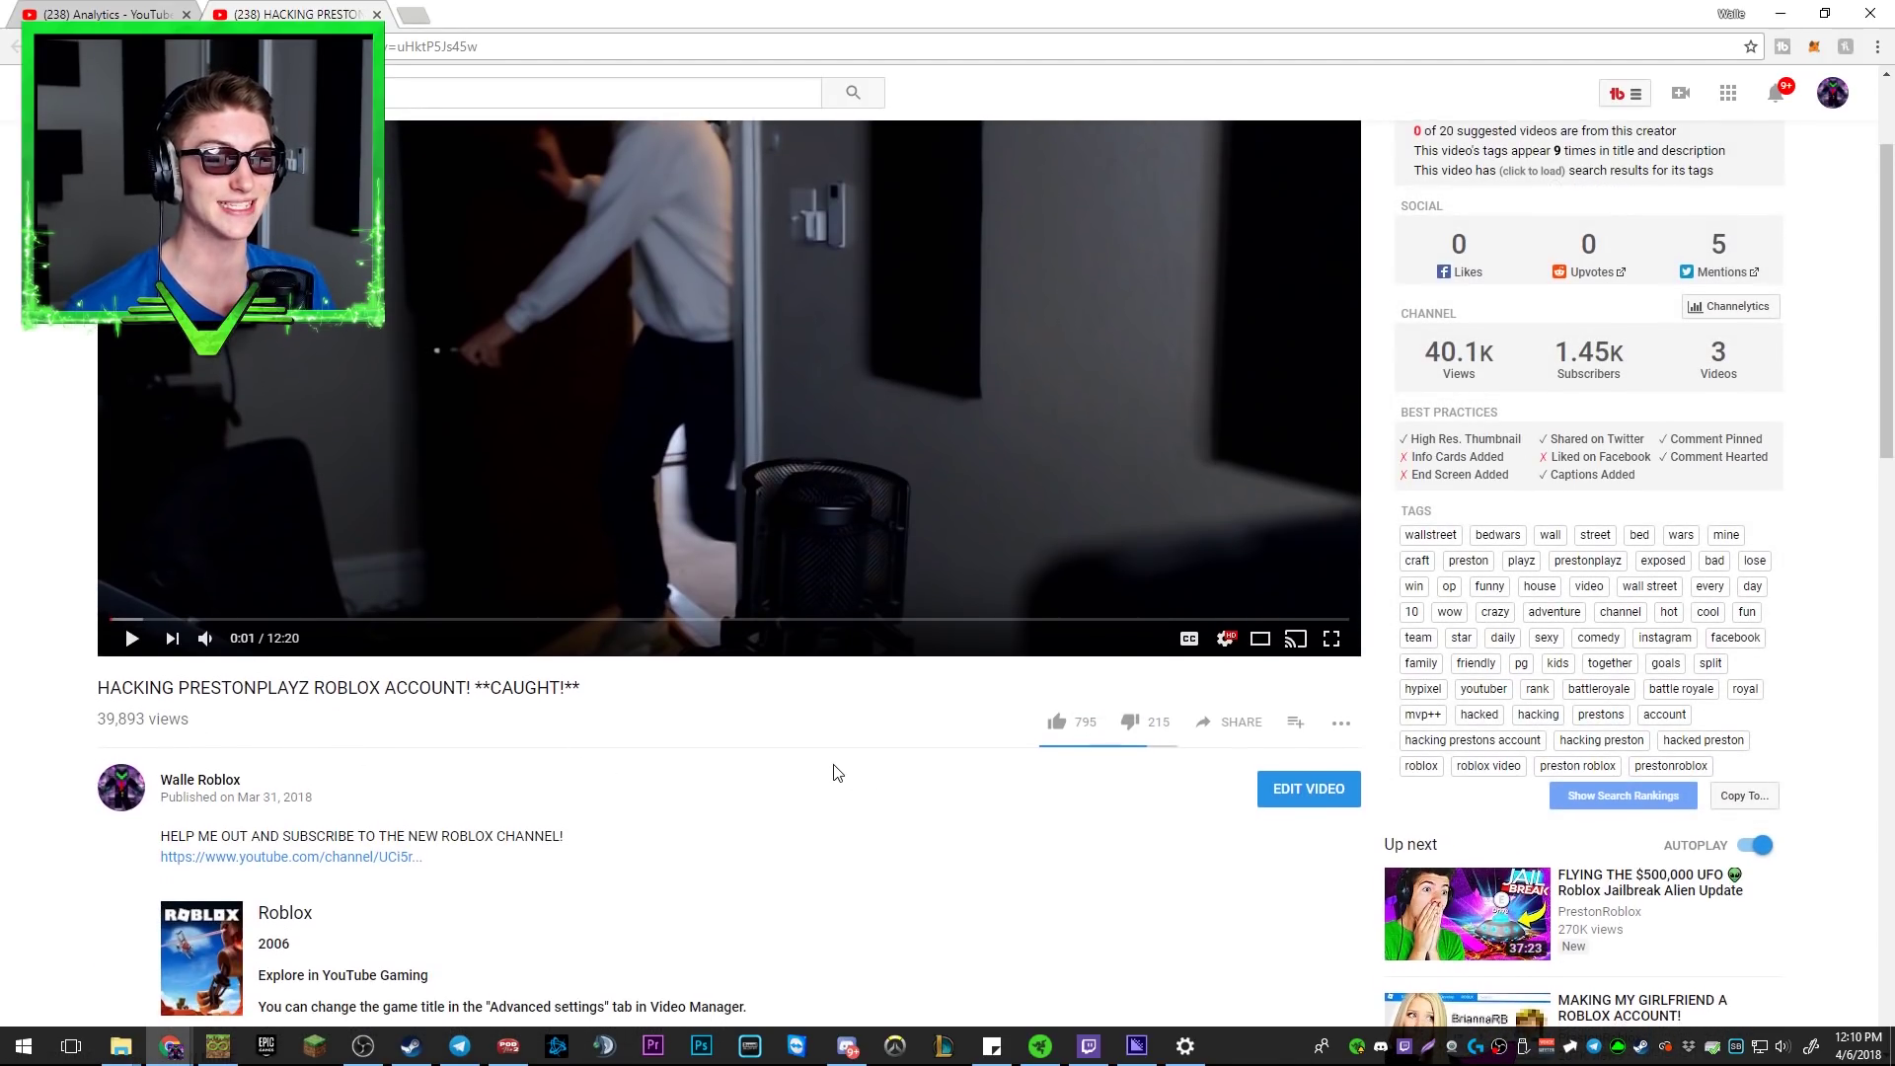
scroll(1083, 679, "down", 2)
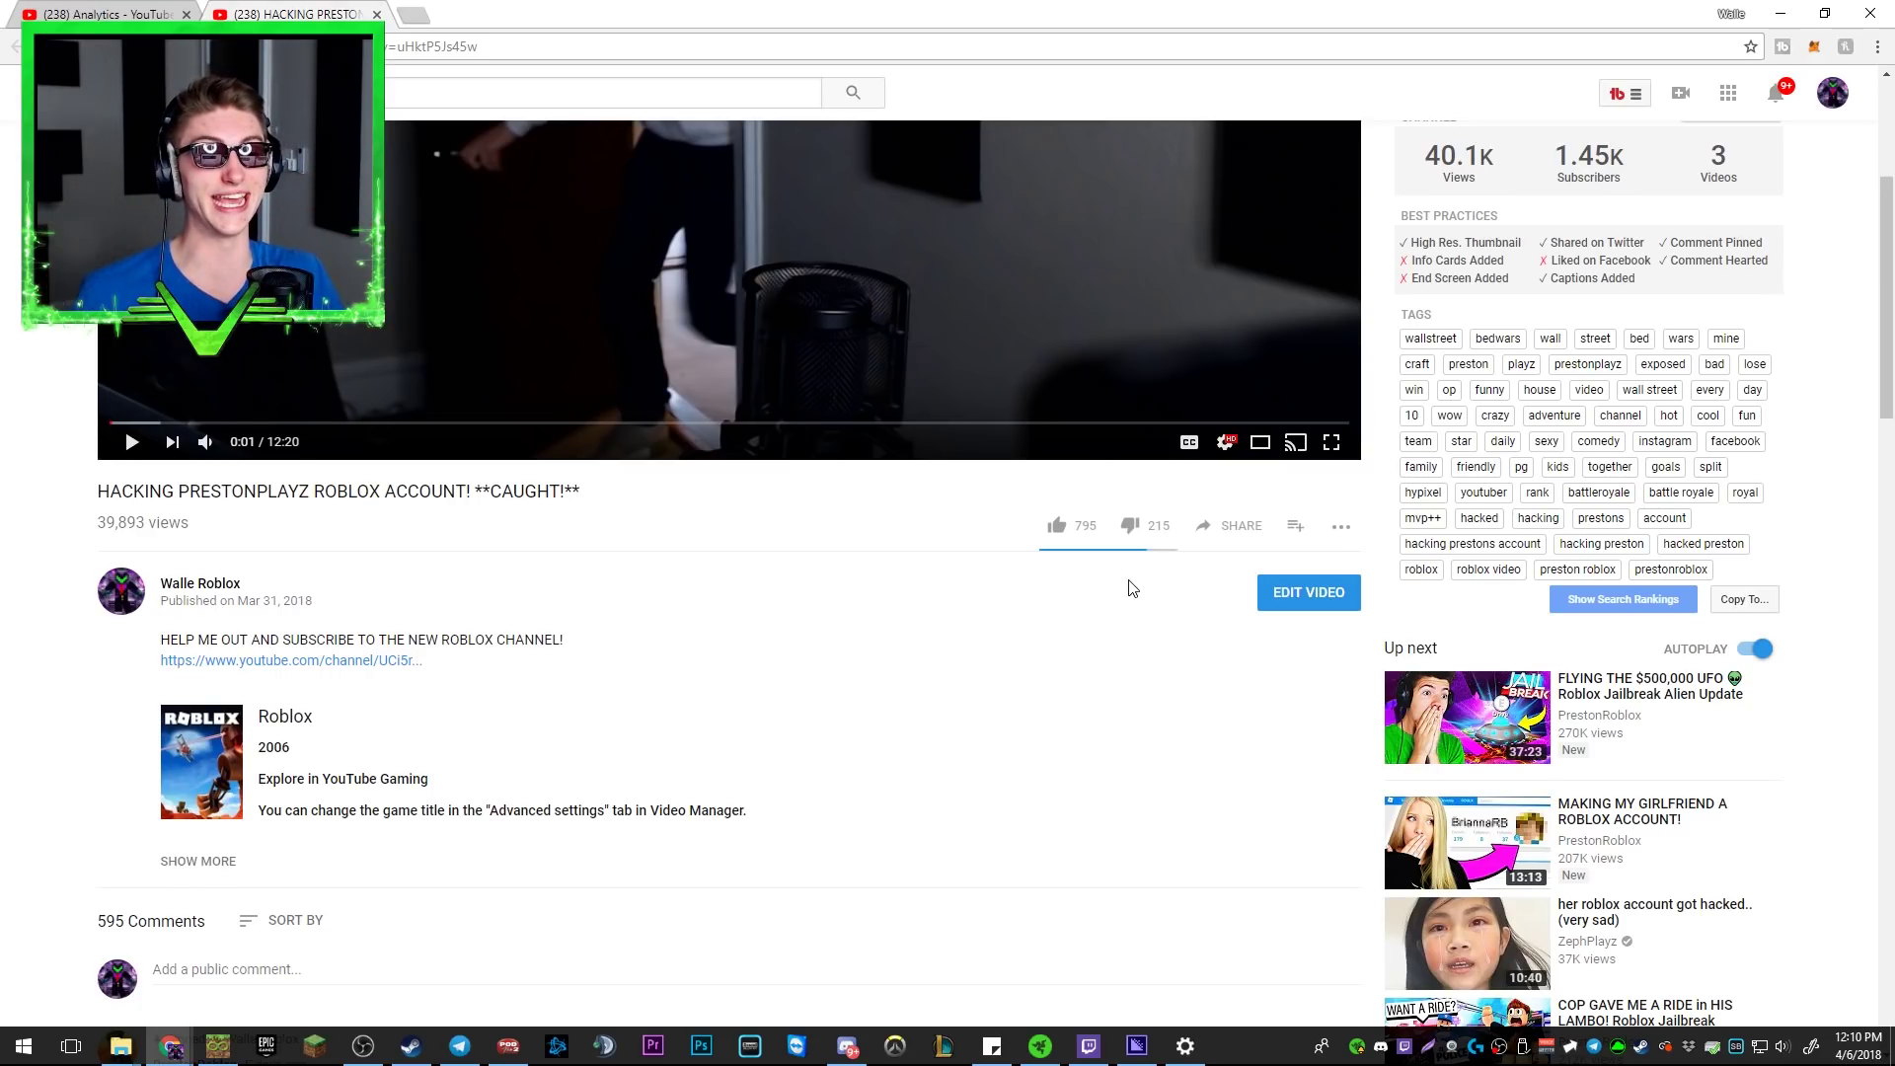
scroll(1130, 588, "up", 3)
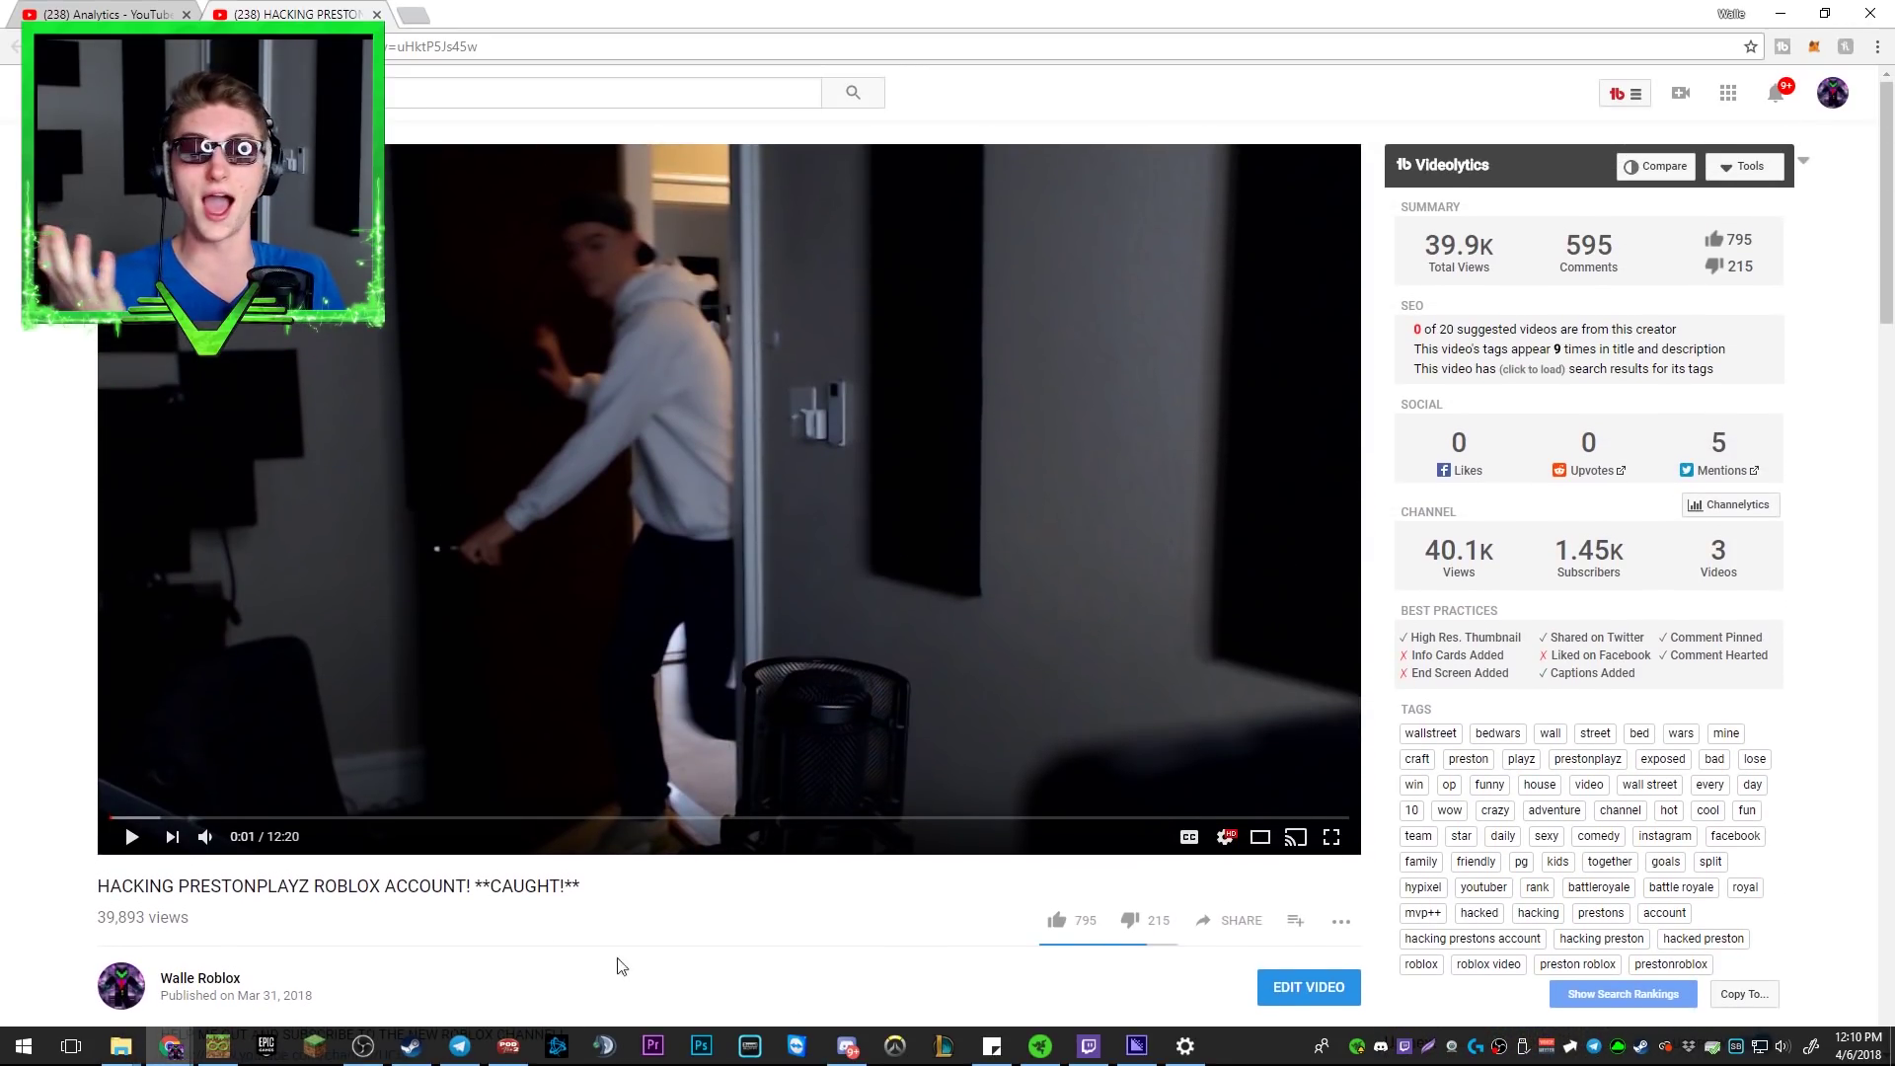
scroll(429, 938, "down", 3)
scroll(727, 868, "up", 3)
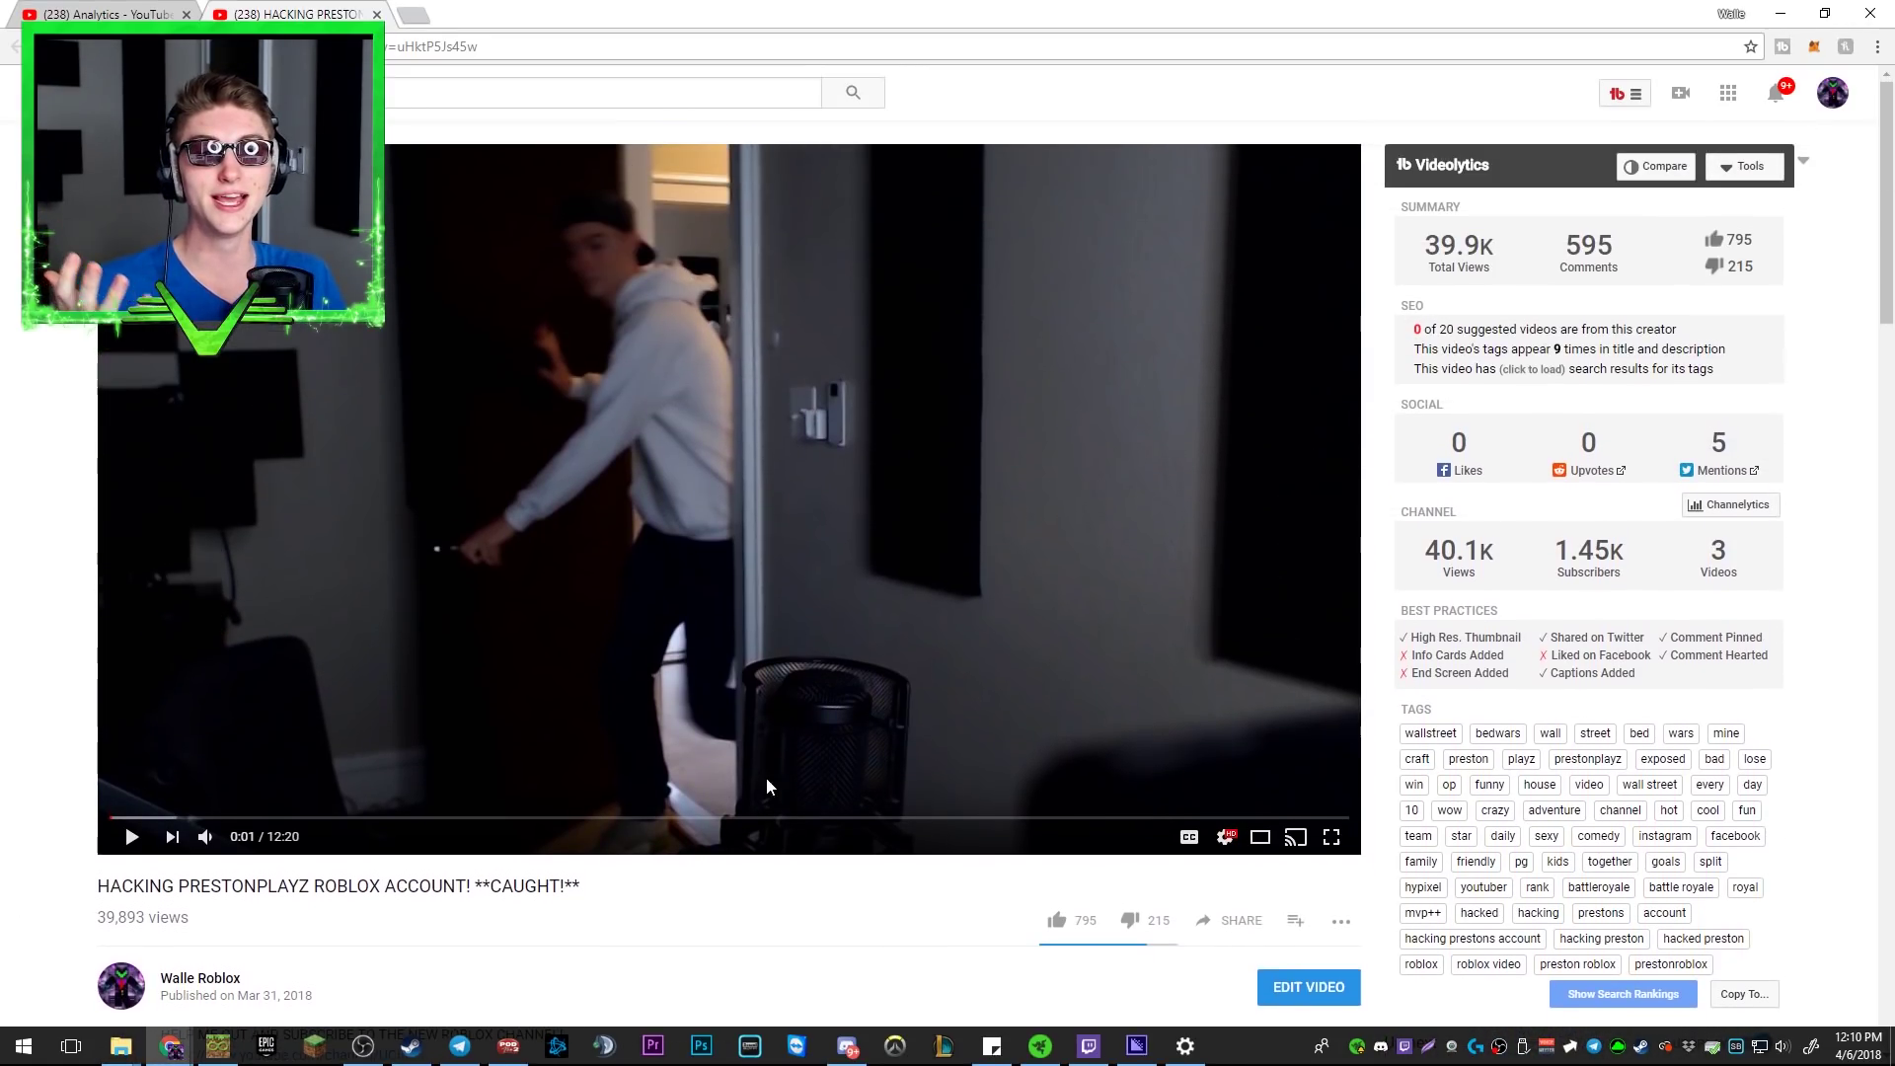
left_click(433, 816)
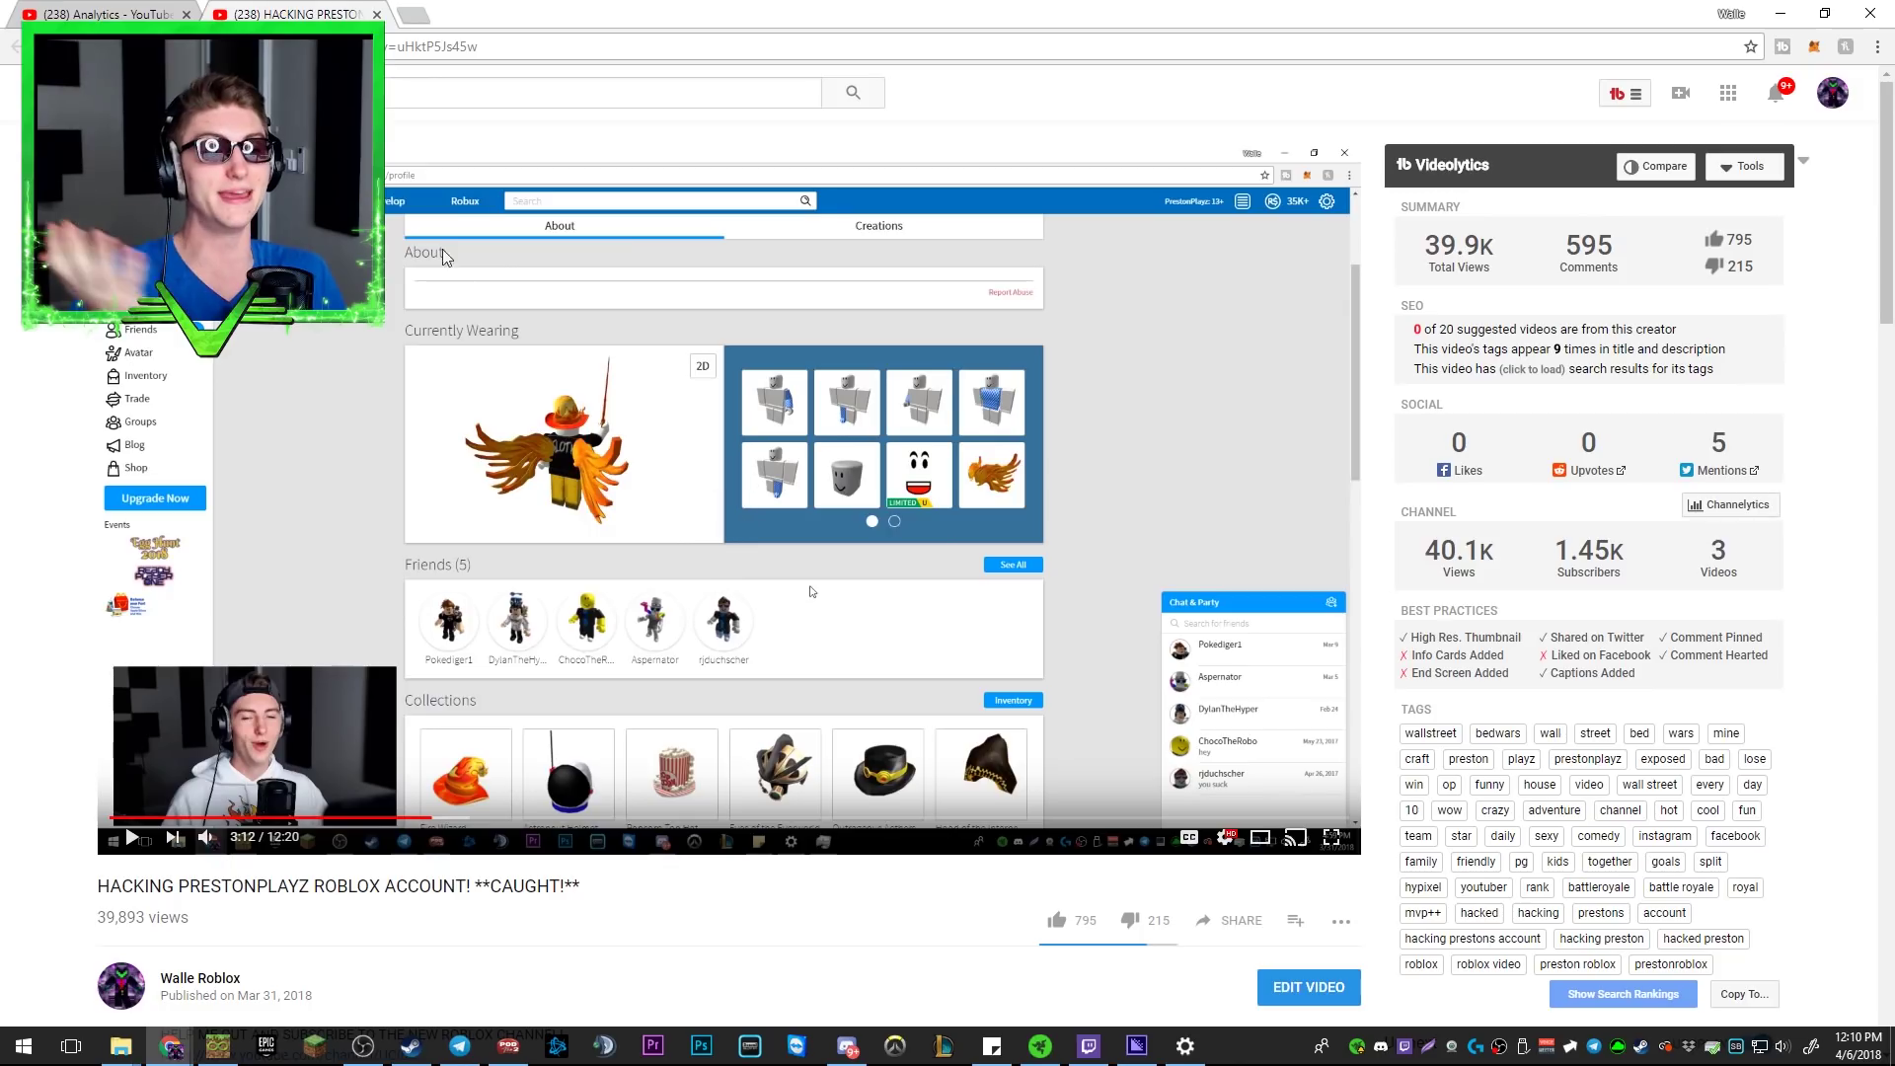
scroll(799, 385, "down", 1)
scroll(823, 474, "down", 4)
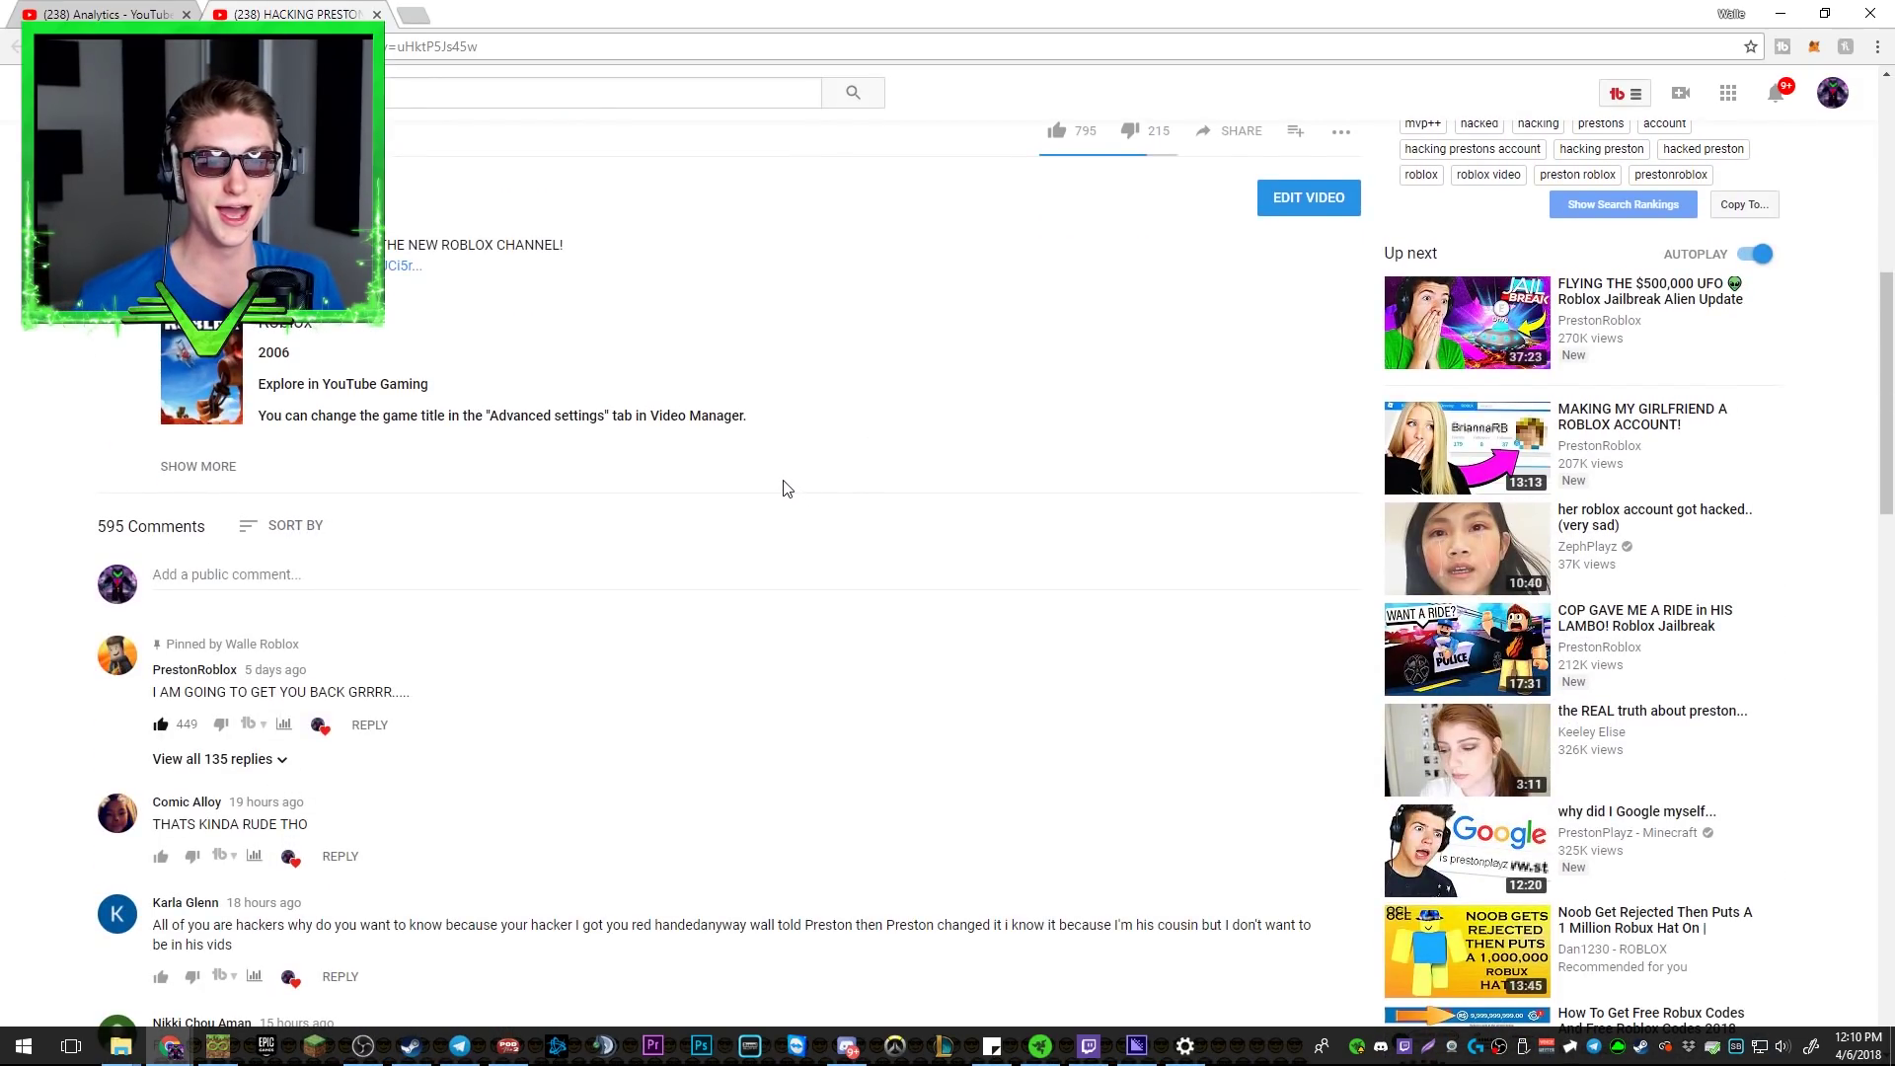
scroll(784, 489, "down", 3)
scroll(776, 490, "down", 1)
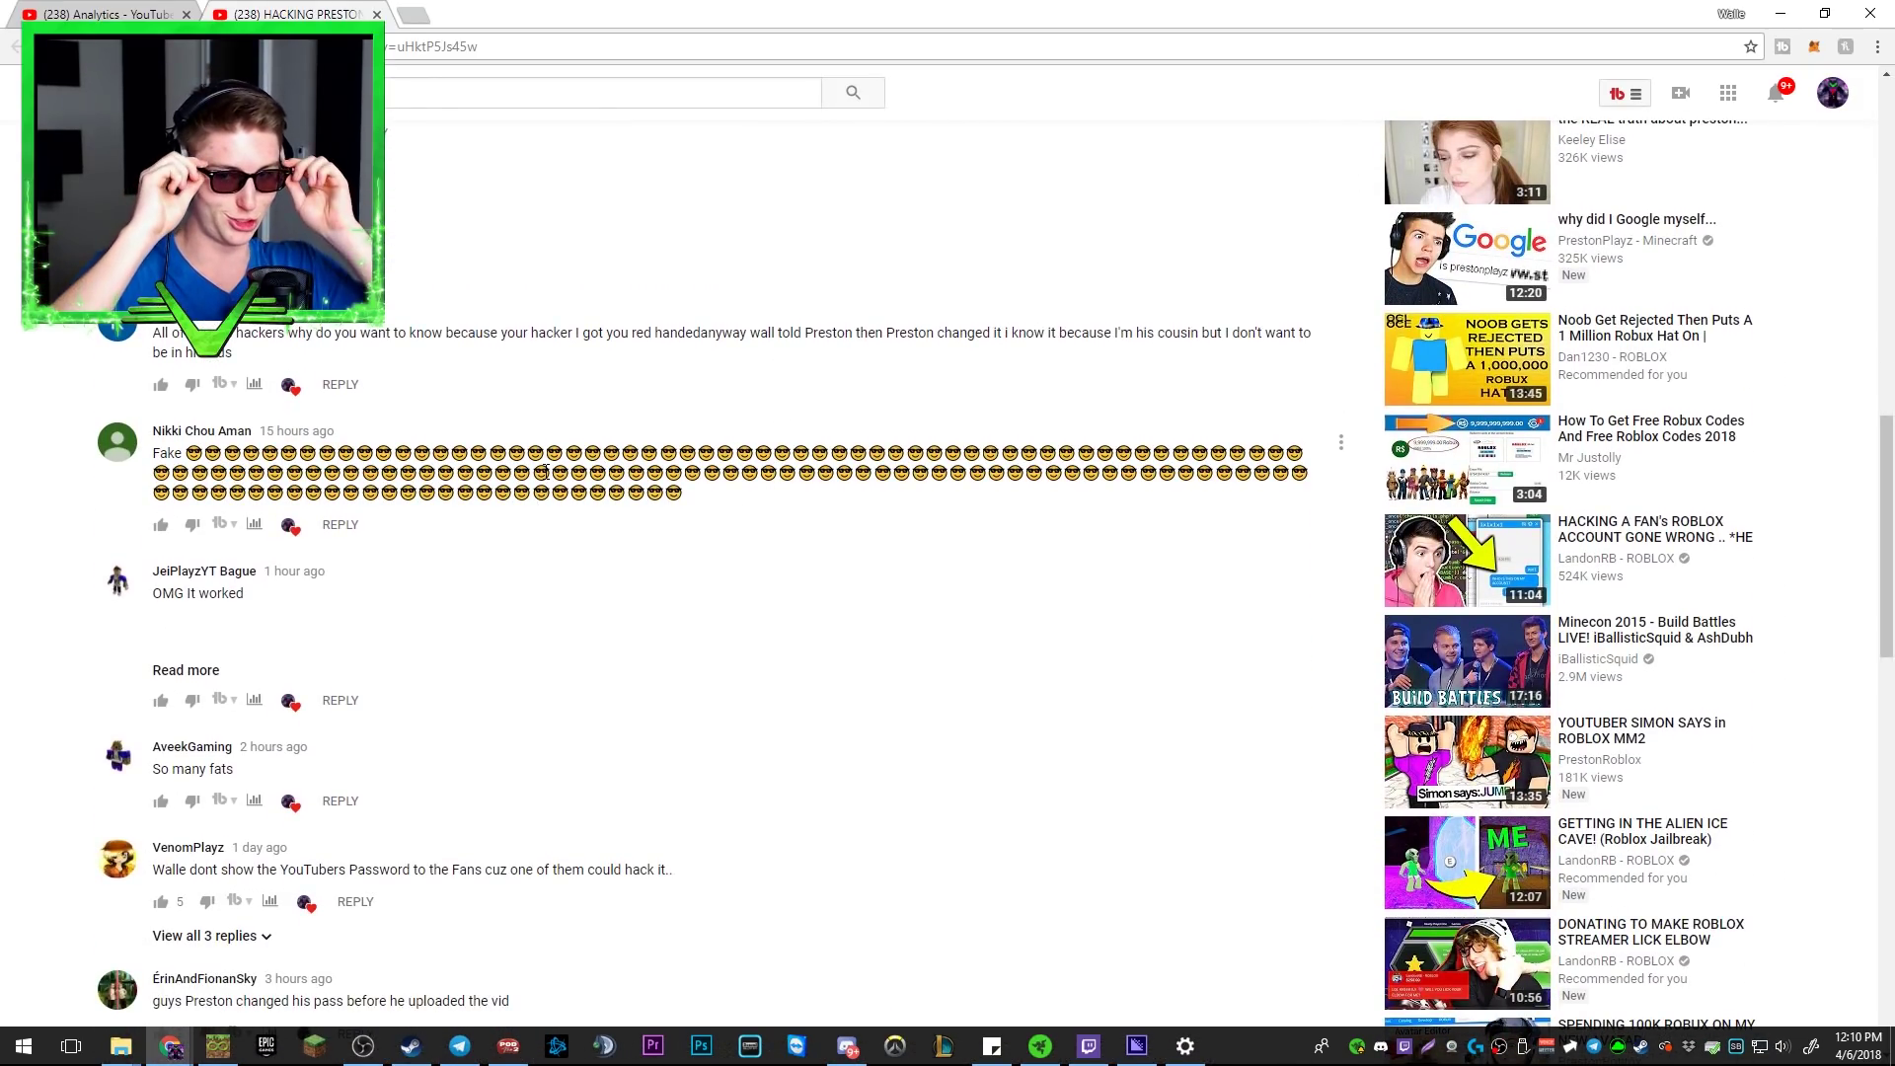
scroll(852, 504, "up", 10)
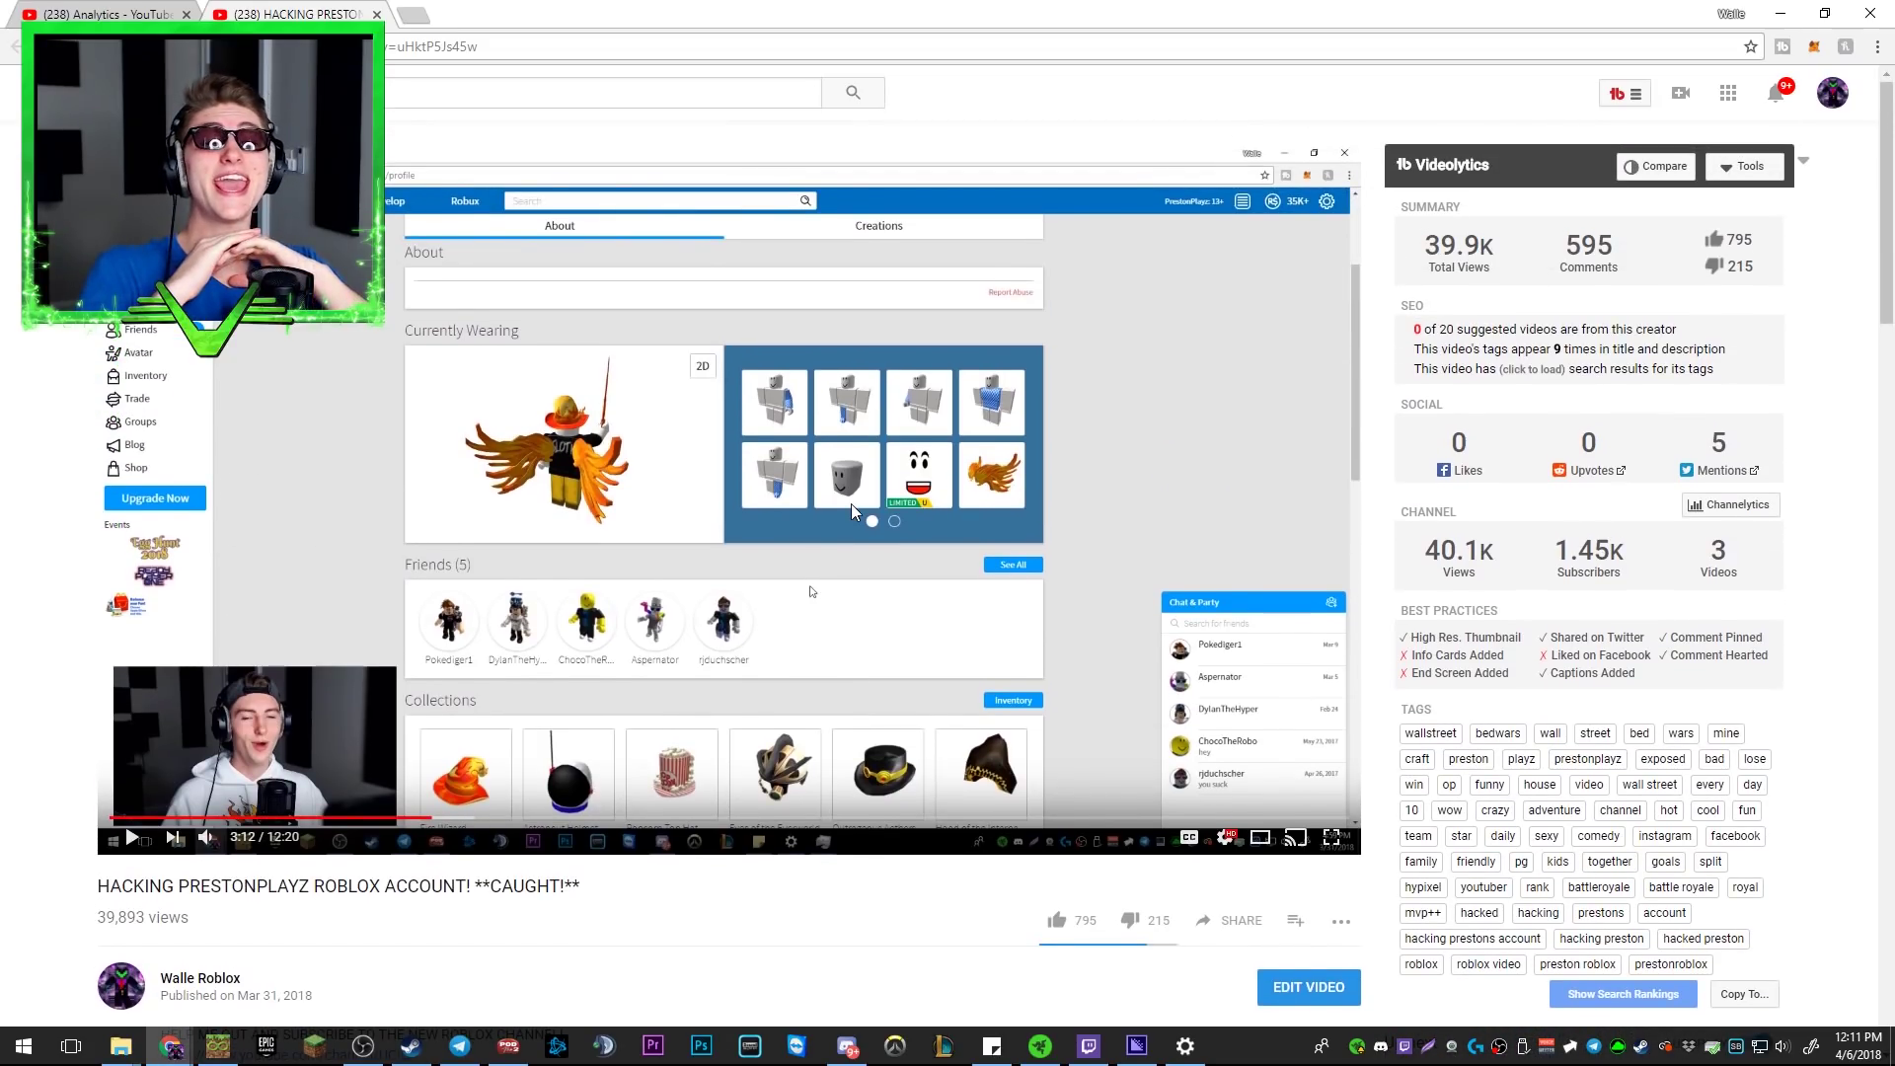